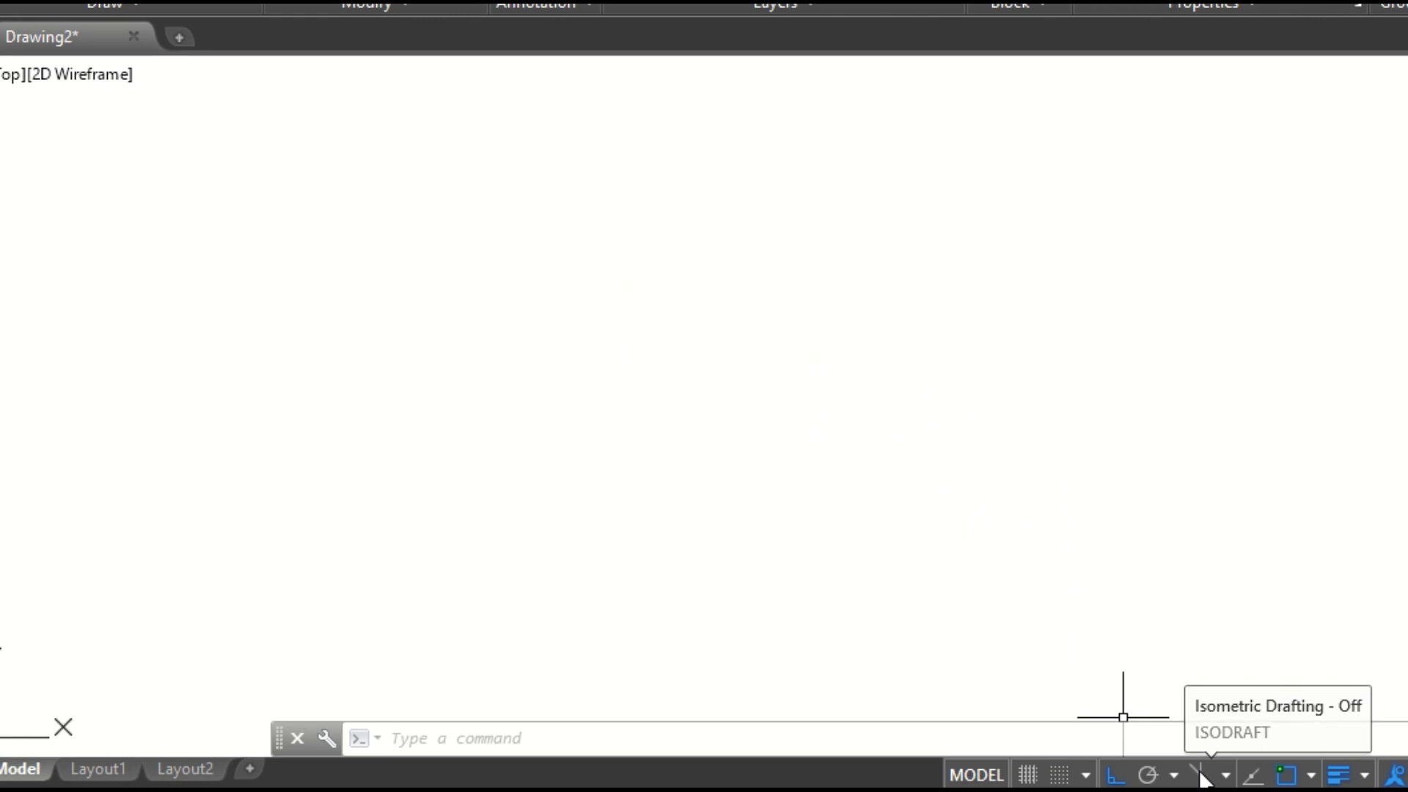
# - Turn on isometric drafting for the drawing
pyautogui.click(1201, 774)
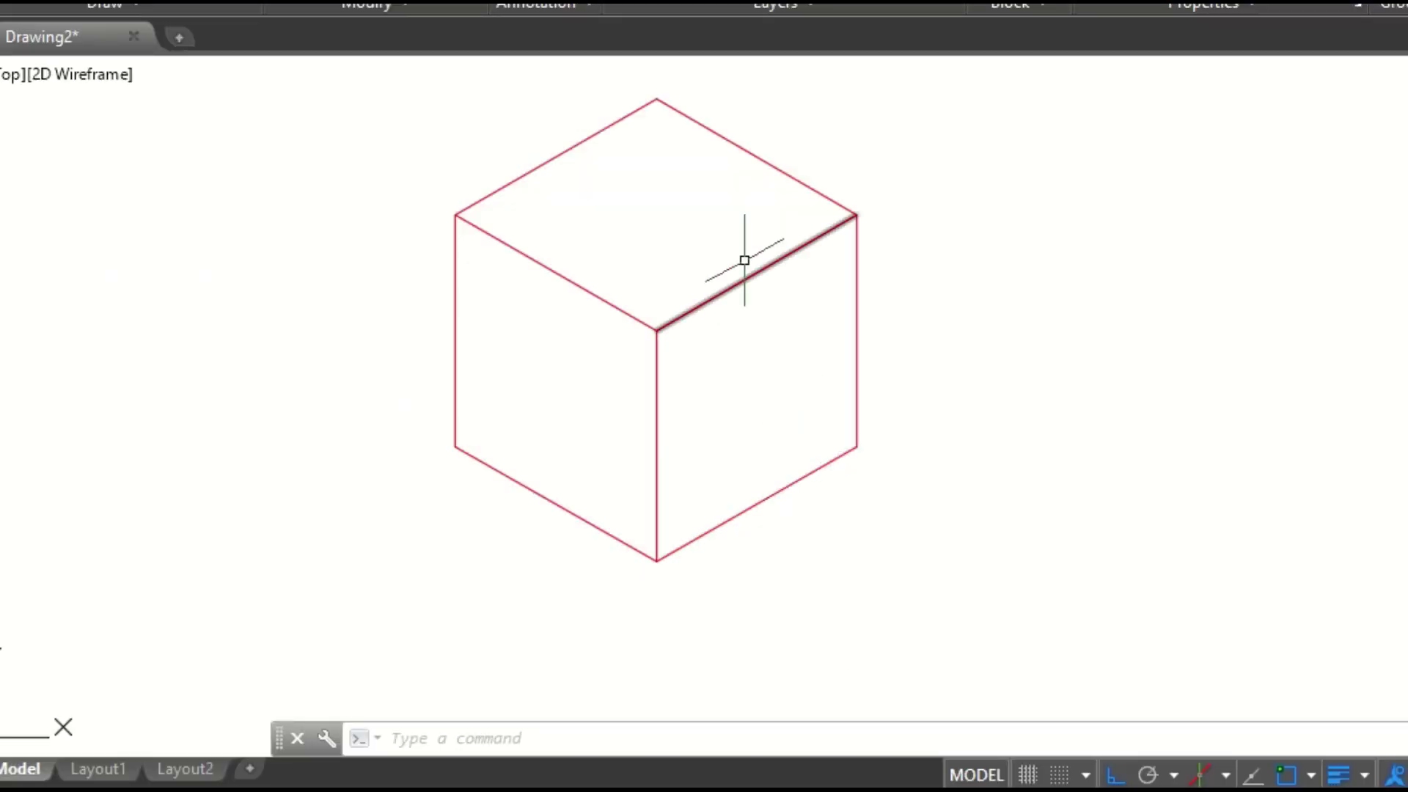
# - Draw two radius 20 construction circles, one on the box's lower right corner and one where that circle crosses the lower right edge
pyautogui.write('c')
pyautogui.press('Return')
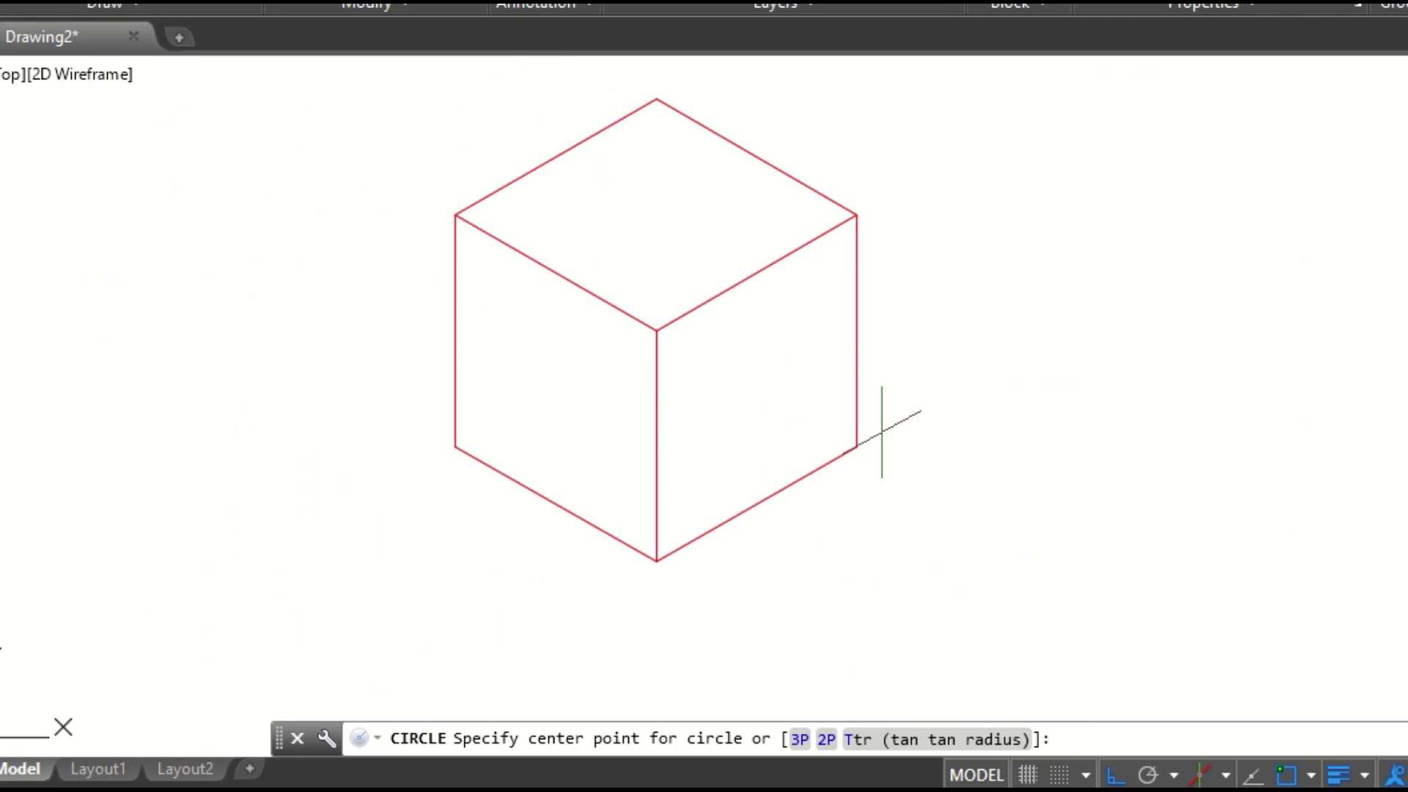
pyautogui.click(857, 446)
pyautogui.write('20')
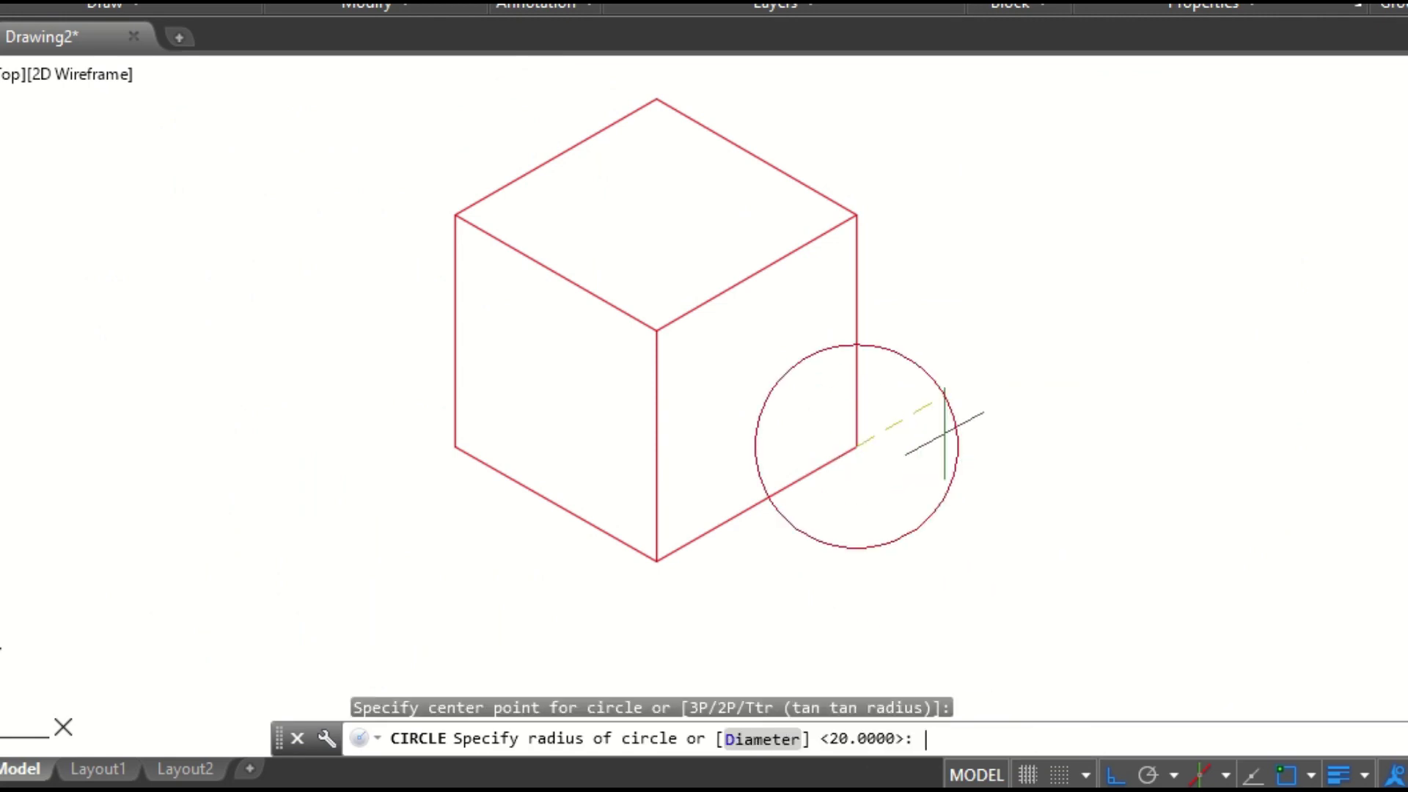
pyautogui.press('Return')
pyautogui.press('Return')
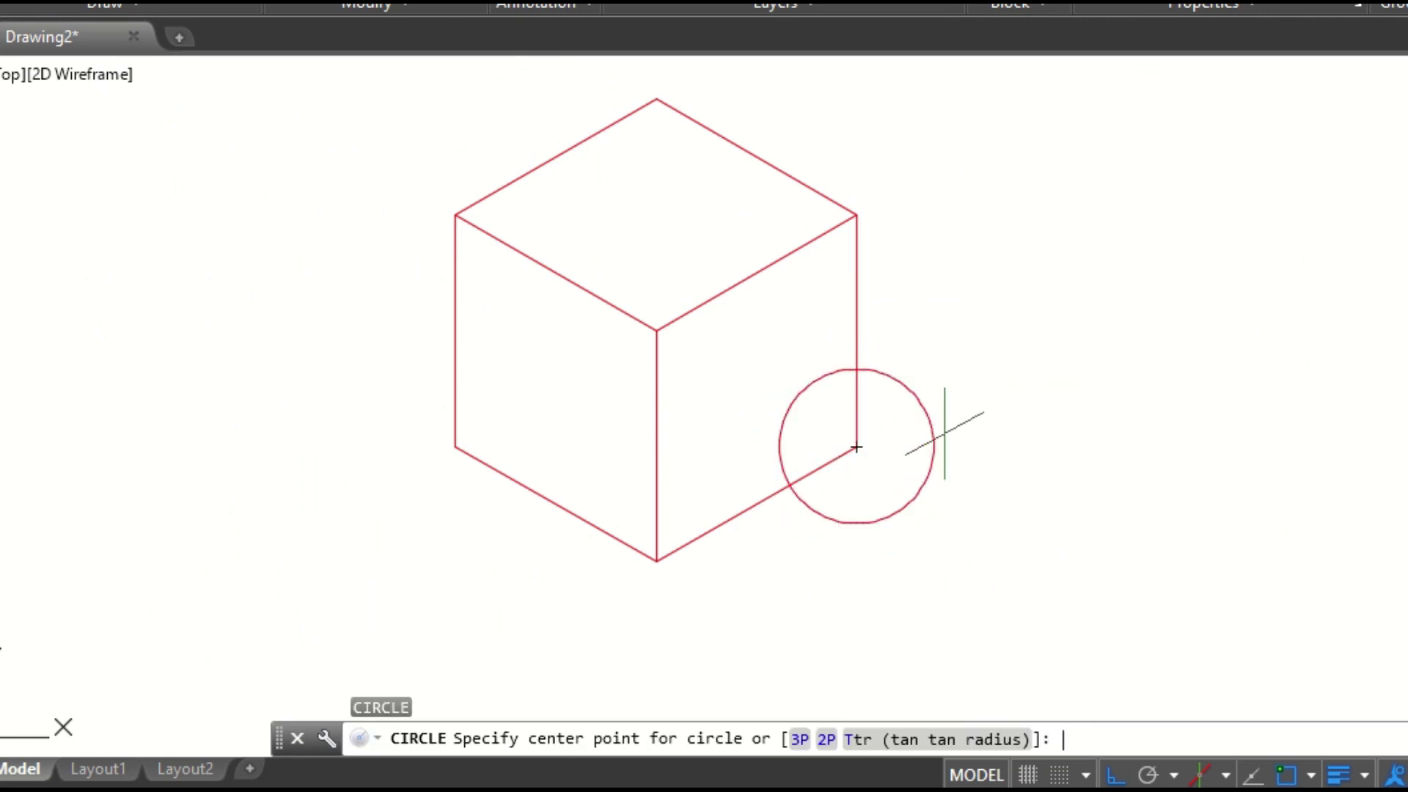
pyautogui.click(789, 485)
pyautogui.press('Return')
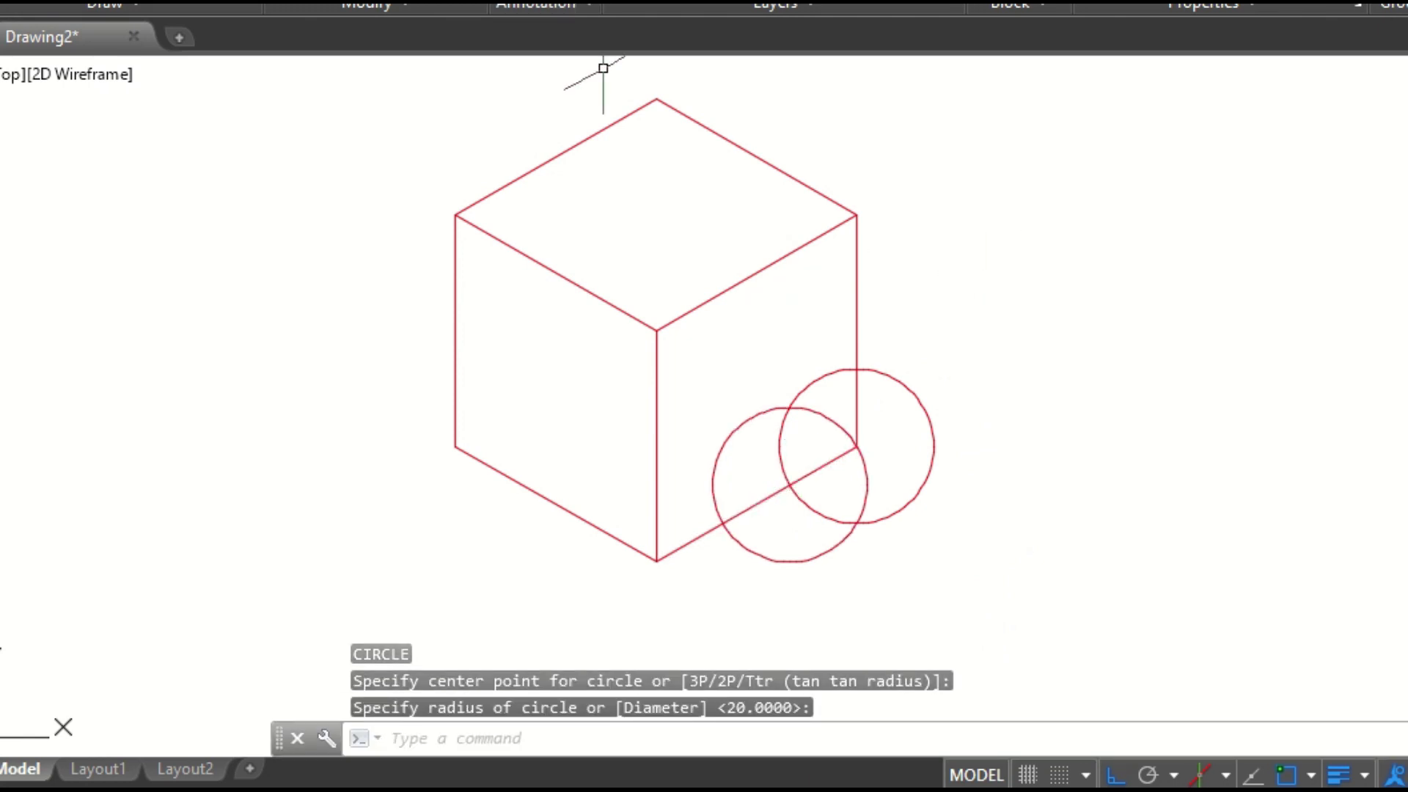
# - Copy the box's right vertical edge to the two points where the construction circles cross the lower right edge
pyautogui.write('co')
pyautogui.press('Return')
pyautogui.click(854, 312)
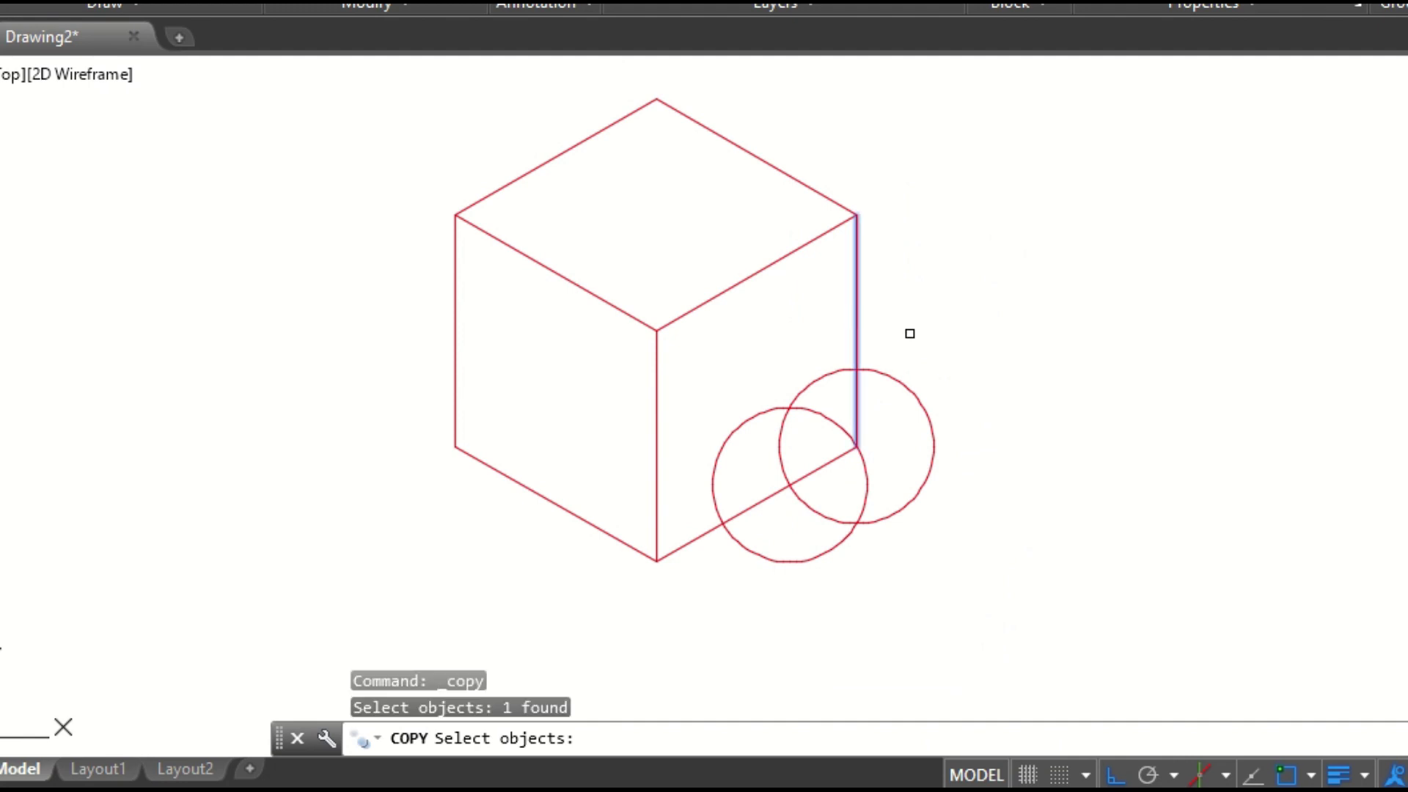
pyautogui.press('Return')
pyautogui.click(856, 446)
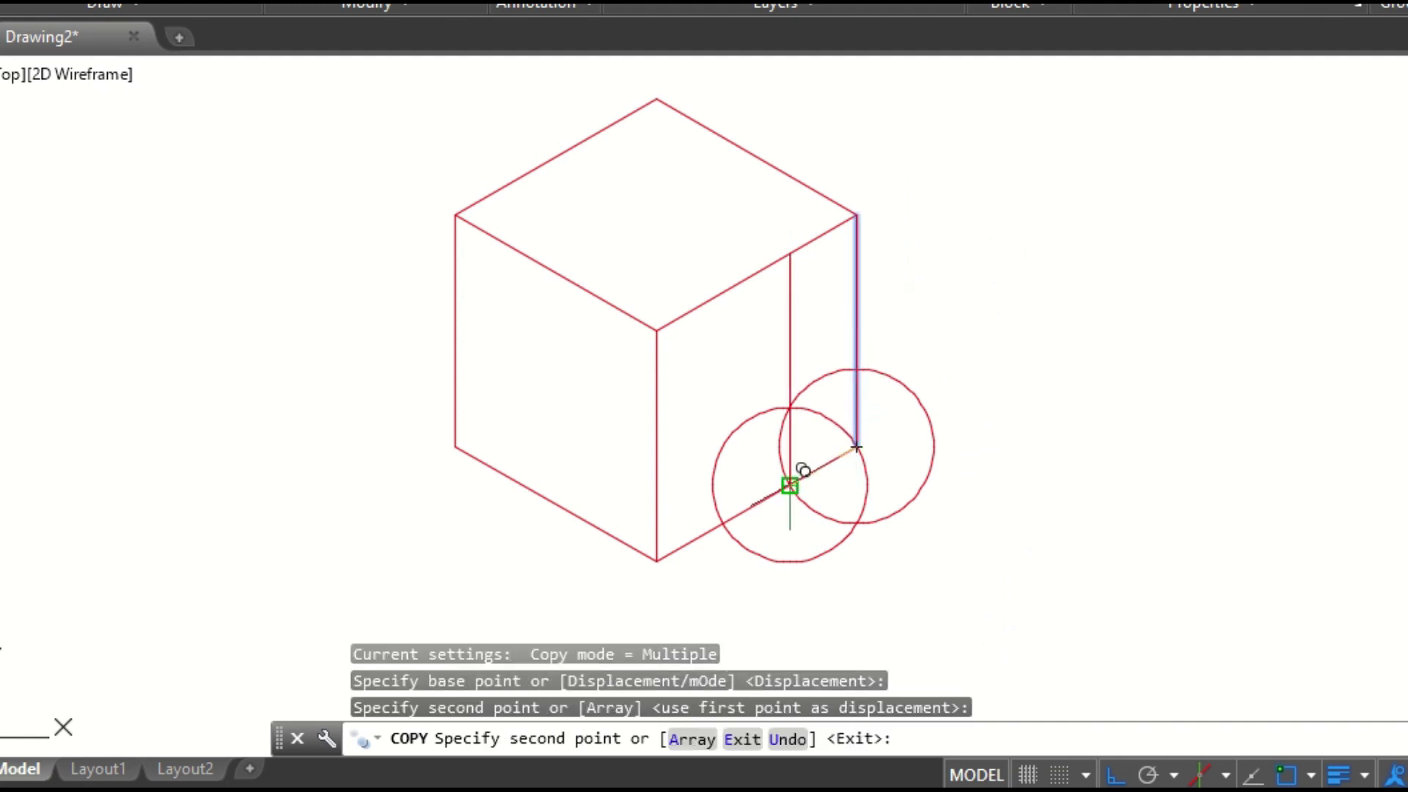
pyautogui.click(723, 523)
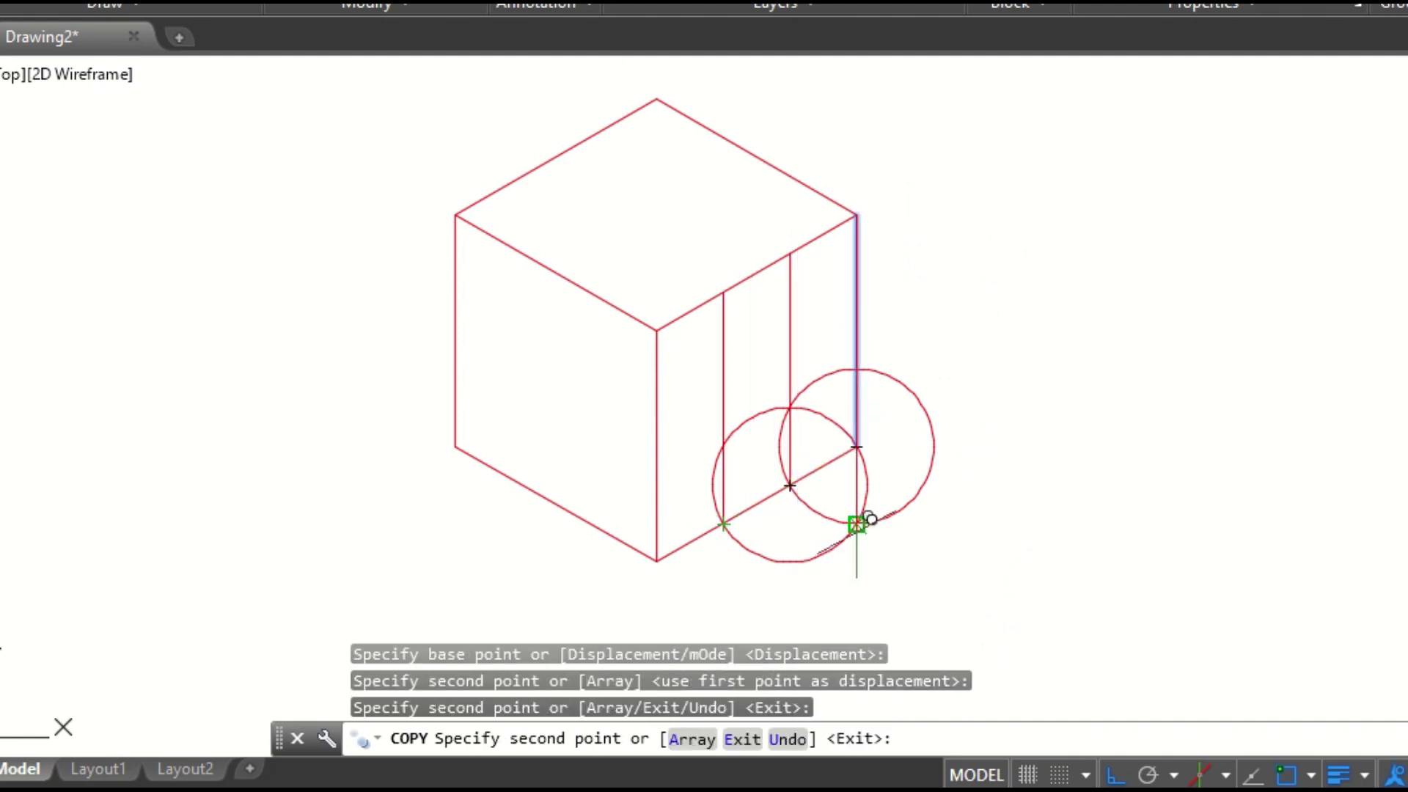
pyautogui.press('Escape')
# - Erase the two radius 20 construction circles at the lower right of the box
pyautogui.click(921, 553)
pyautogui.click(845, 495)
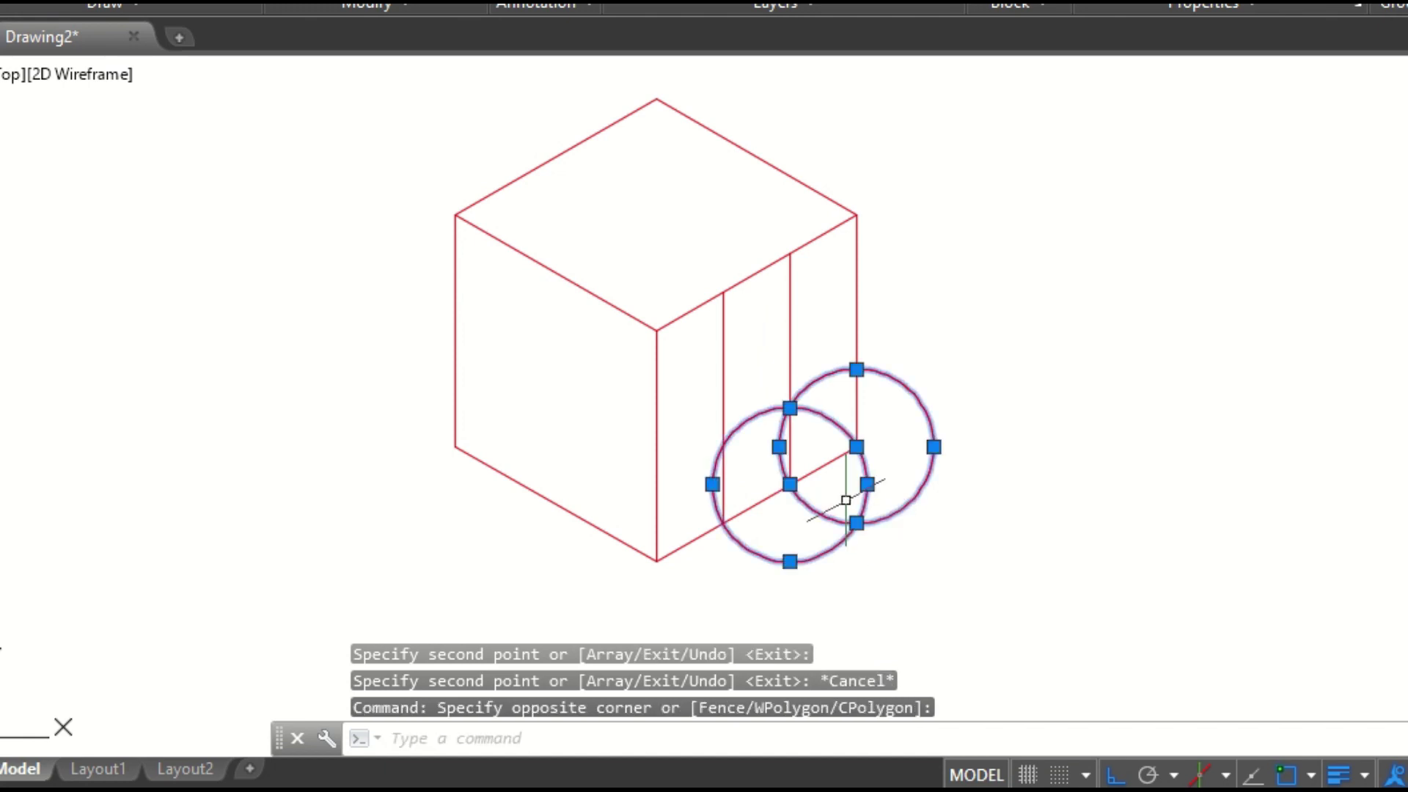
pyautogui.press('Delete')
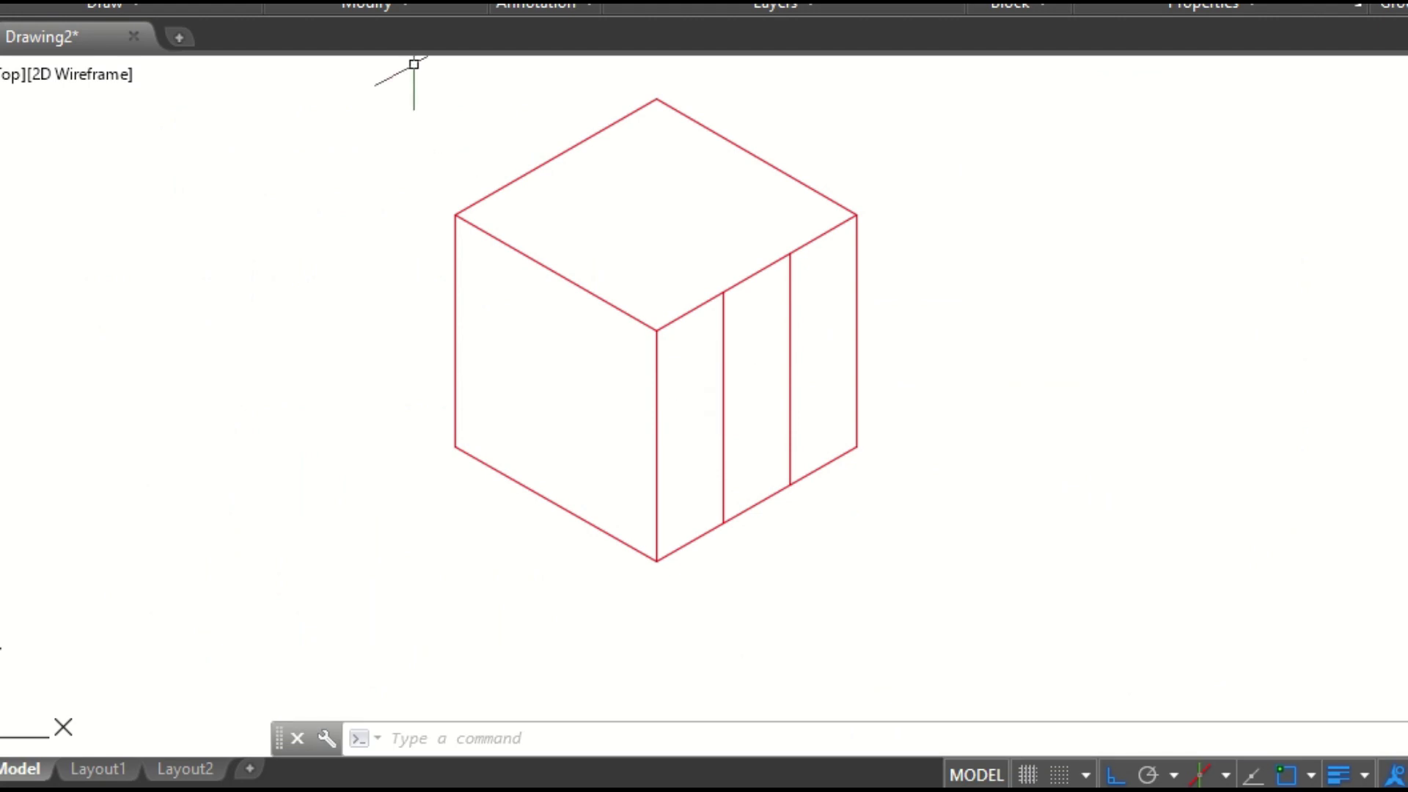
# - Draw a construction circle of radius 50 centred on the box's lowest front corner
pyautogui.click(415, 64)
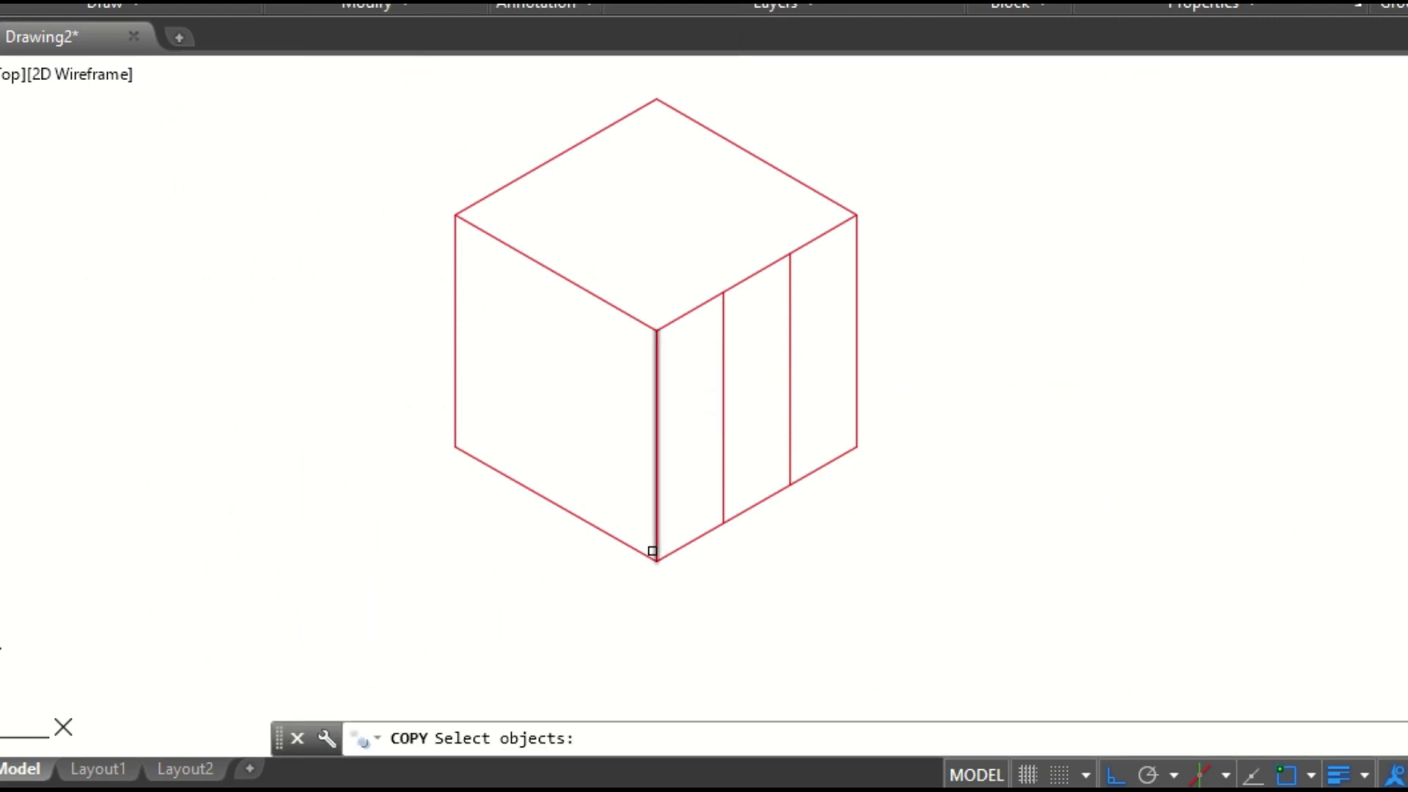
pyautogui.click(180, 69)
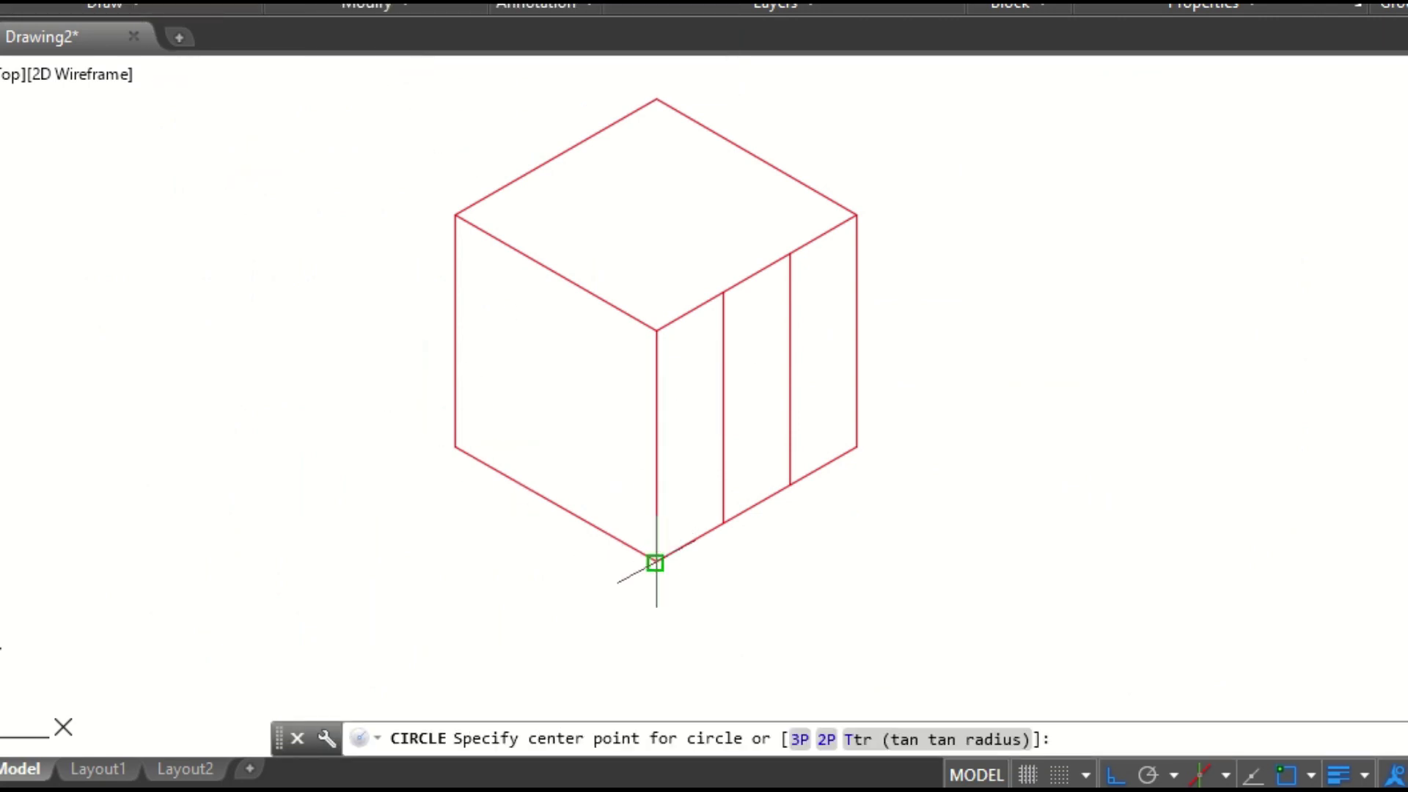
pyautogui.click(656, 562)
pyautogui.write('50')
pyautogui.press('Return')
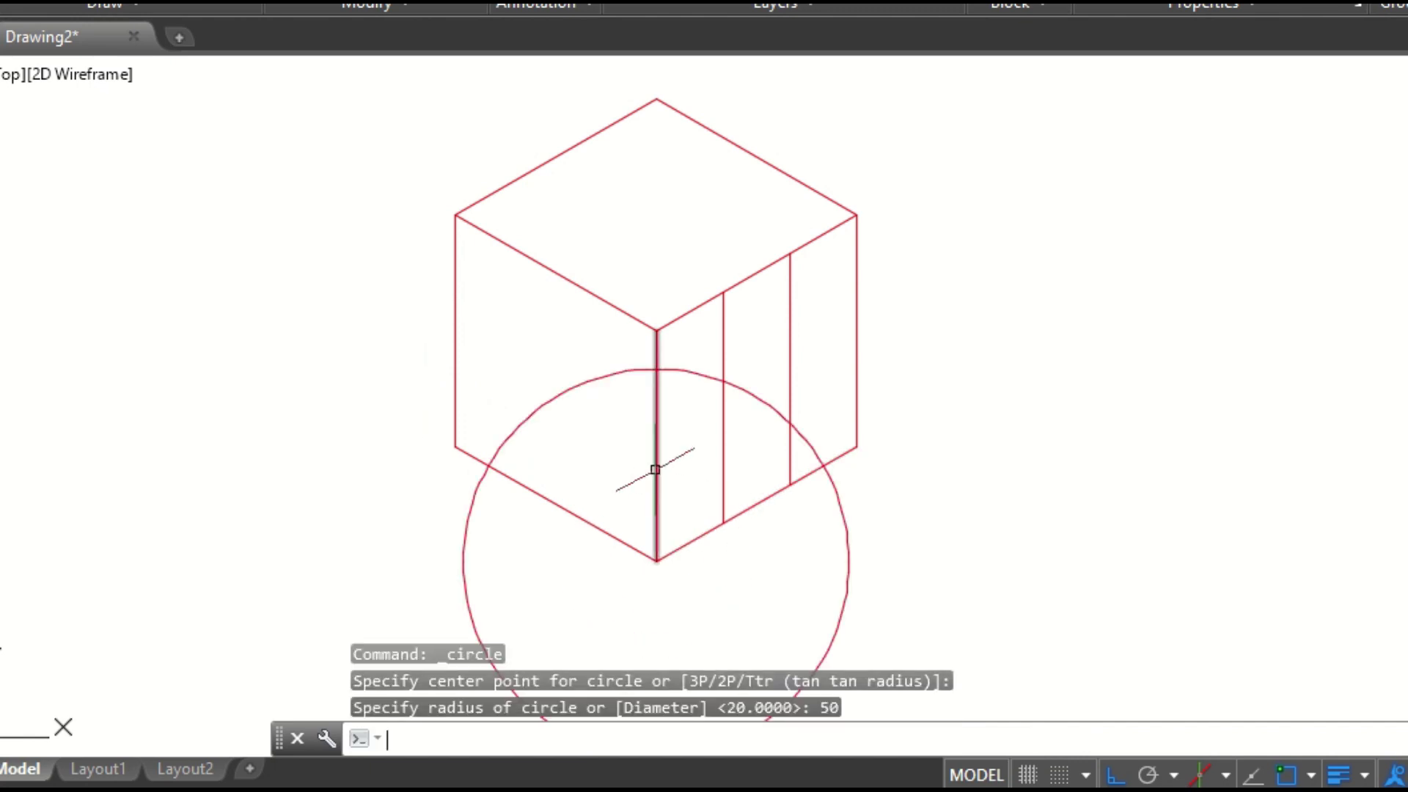
# - Copy the right face's top edge down to where the radius 50 circle crosses the front vertical edge, then erase the circle
pyautogui.click(359, 5)
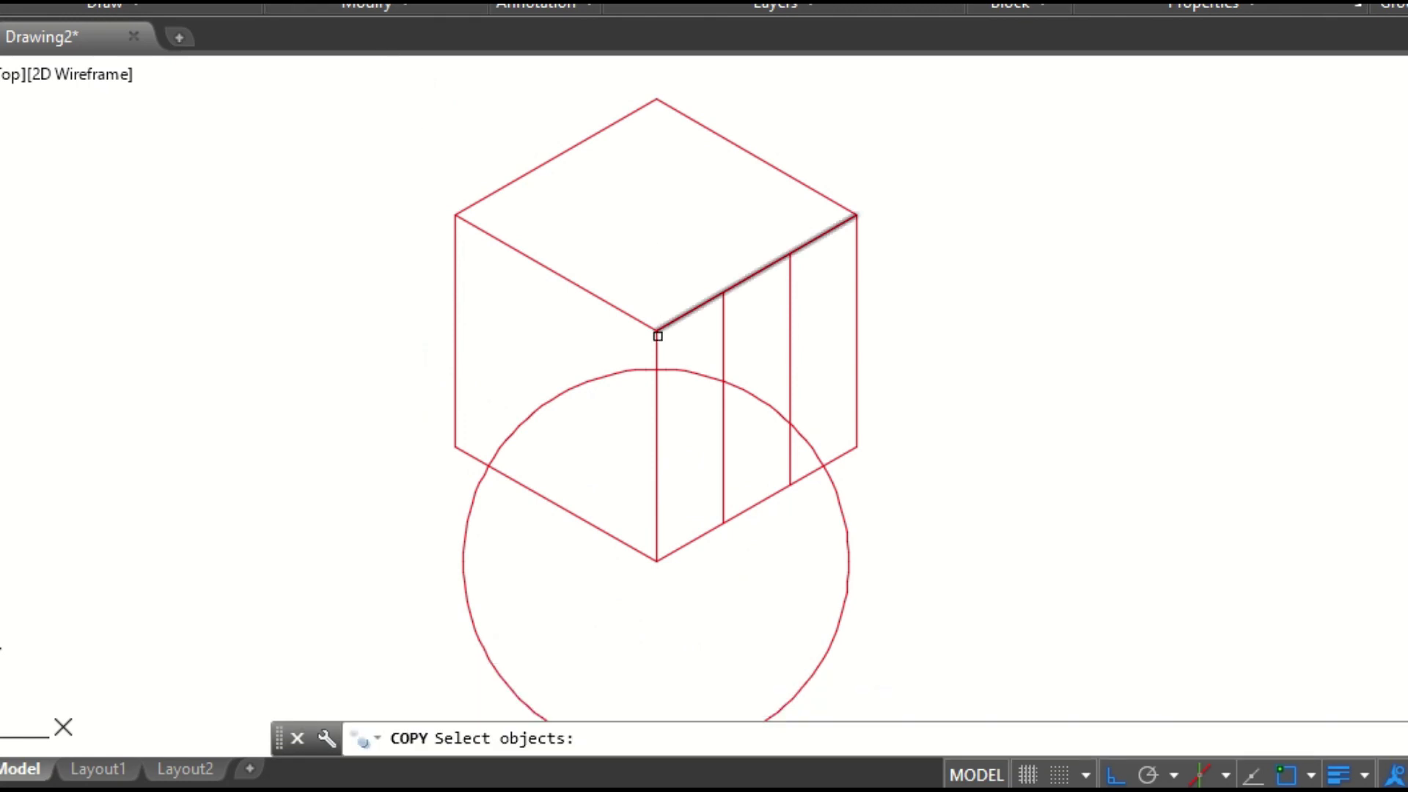
pyautogui.click(676, 321)
pyautogui.press('Return')
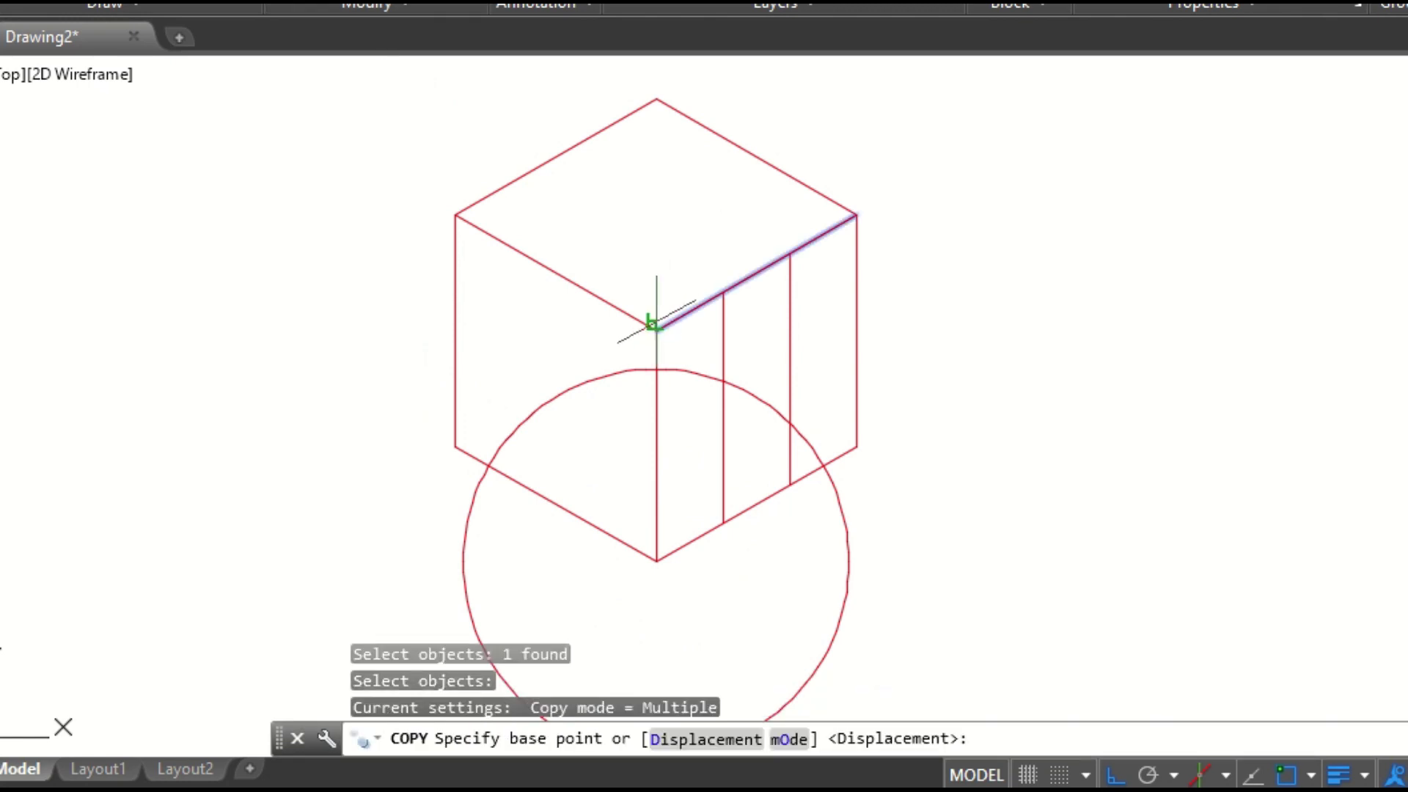
pyautogui.click(657, 330)
pyautogui.click(655, 370)
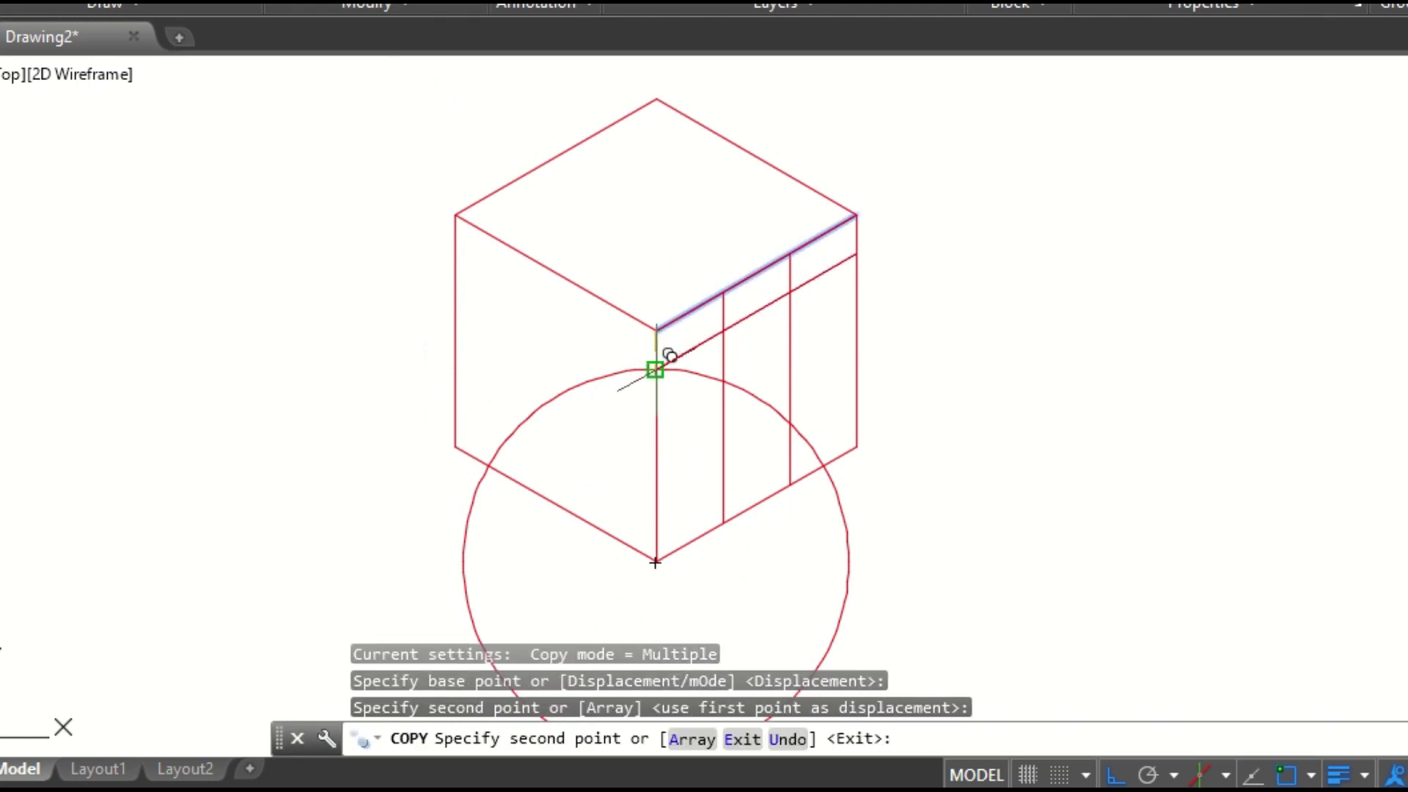
pyautogui.press('Escape')
pyautogui.click(619, 373)
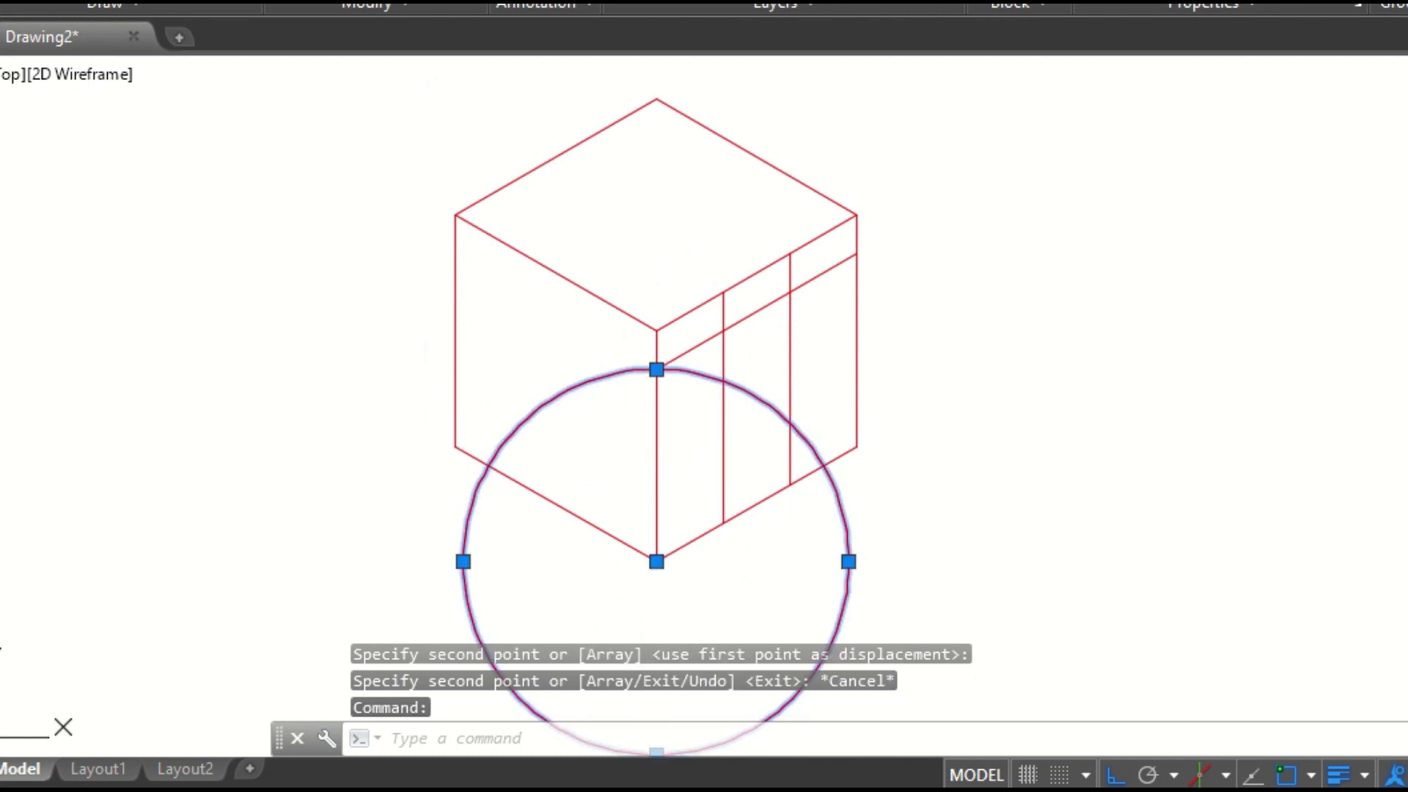
pyautogui.press('Delete')
# - Shorten the copied sloping line so it ends at the nearest inner vertical line of the right face
pyautogui.click(762, 308)
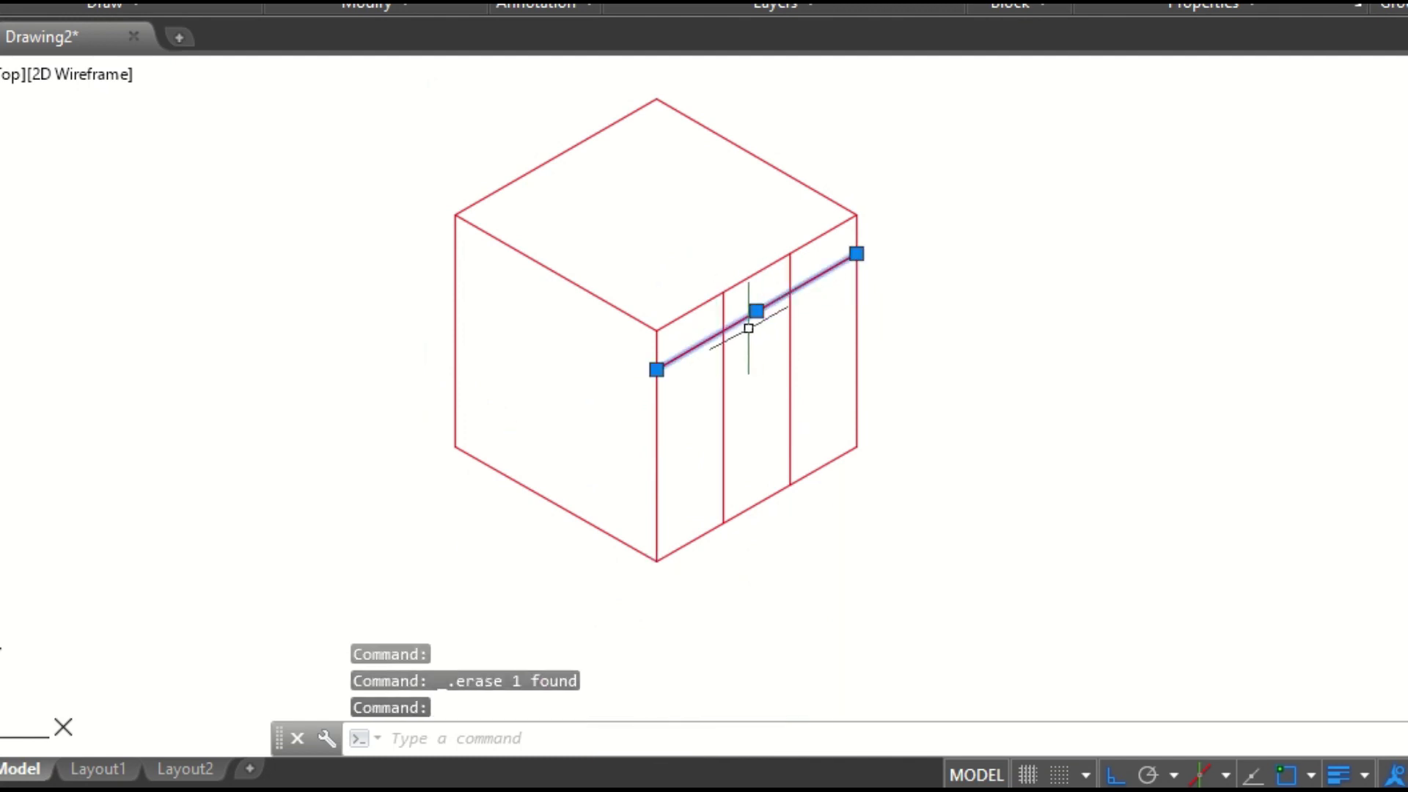
pyautogui.click(856, 254)
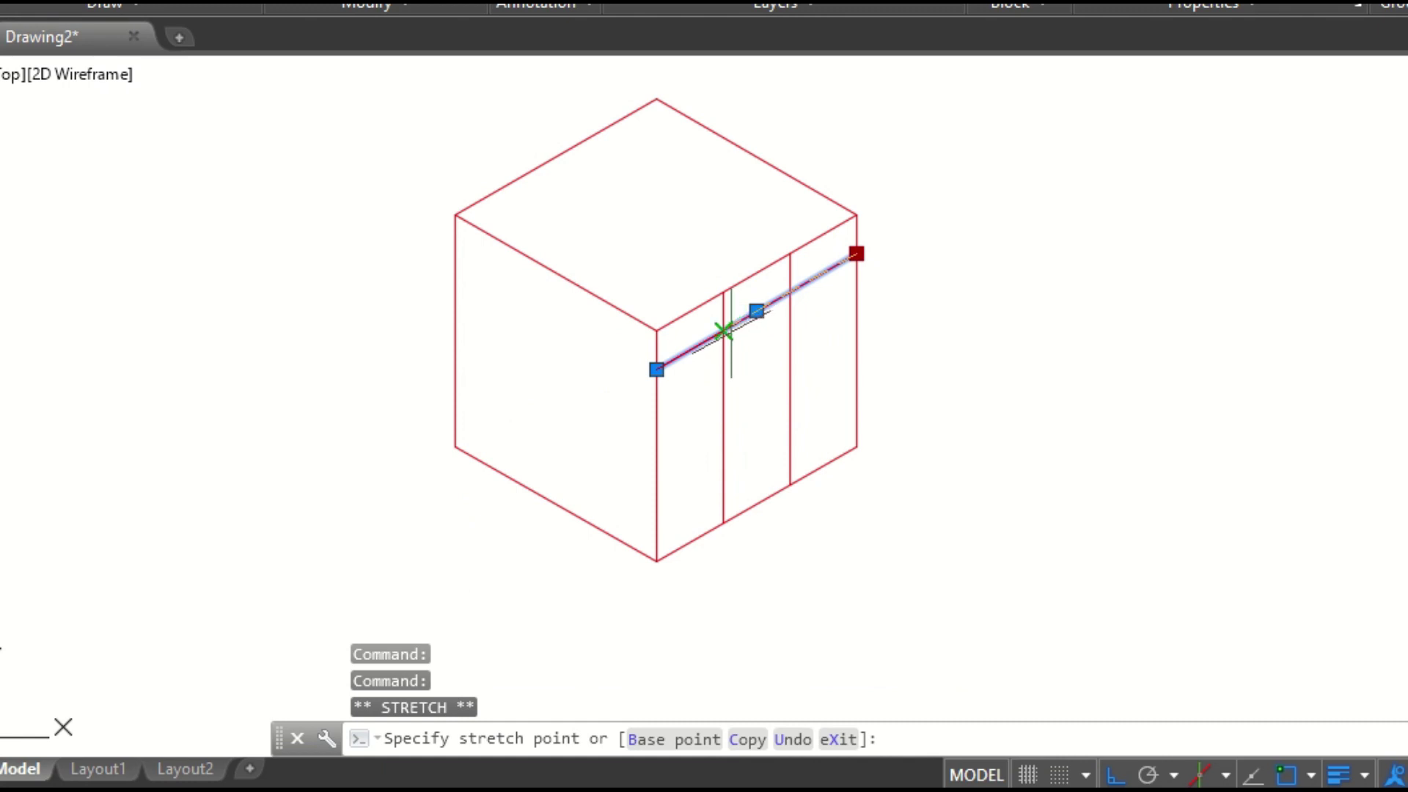
pyautogui.click(723, 331)
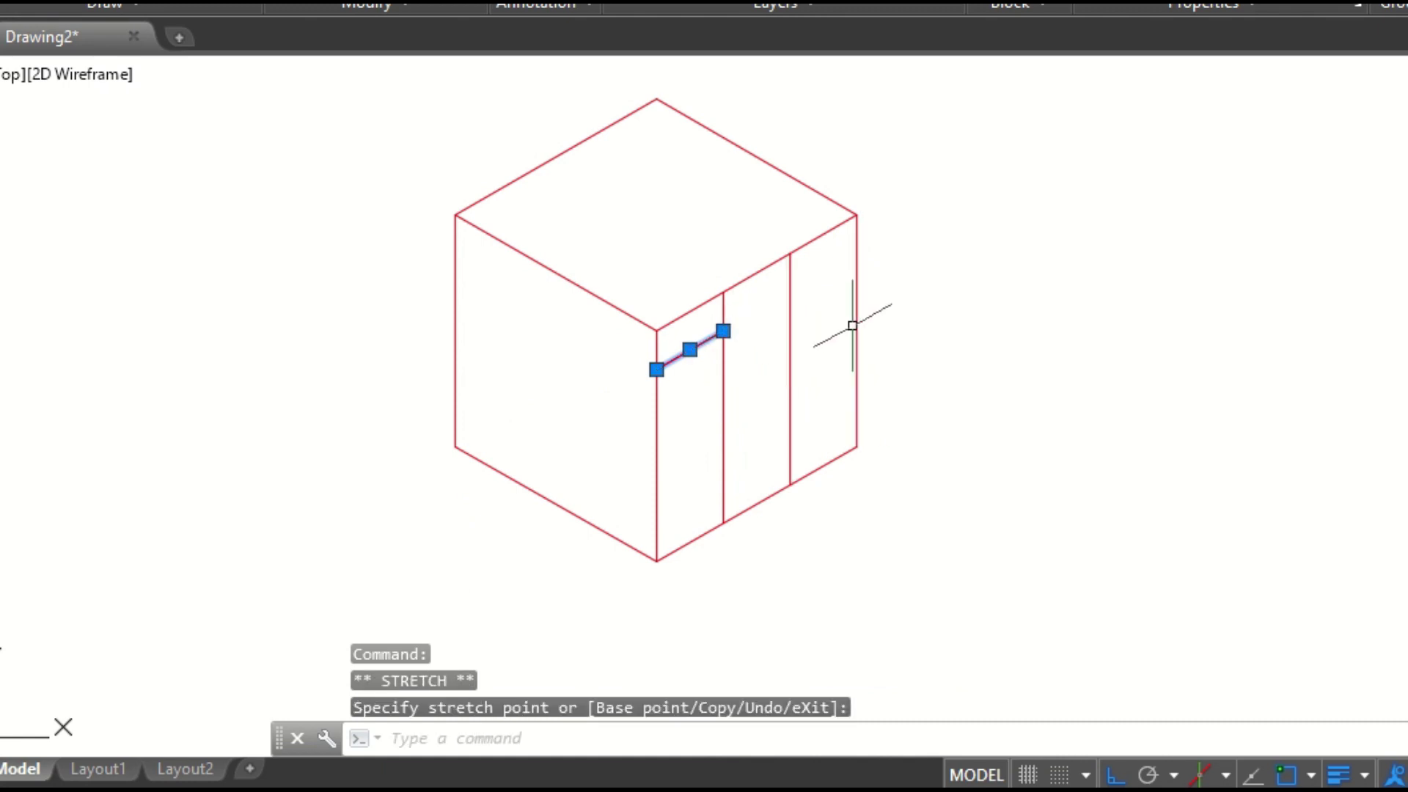
pyautogui.press('Escape')
# - Shorten the right face's top edge so it starts at the first inner vertical line instead of the front corner
pyautogui.click(685, 314)
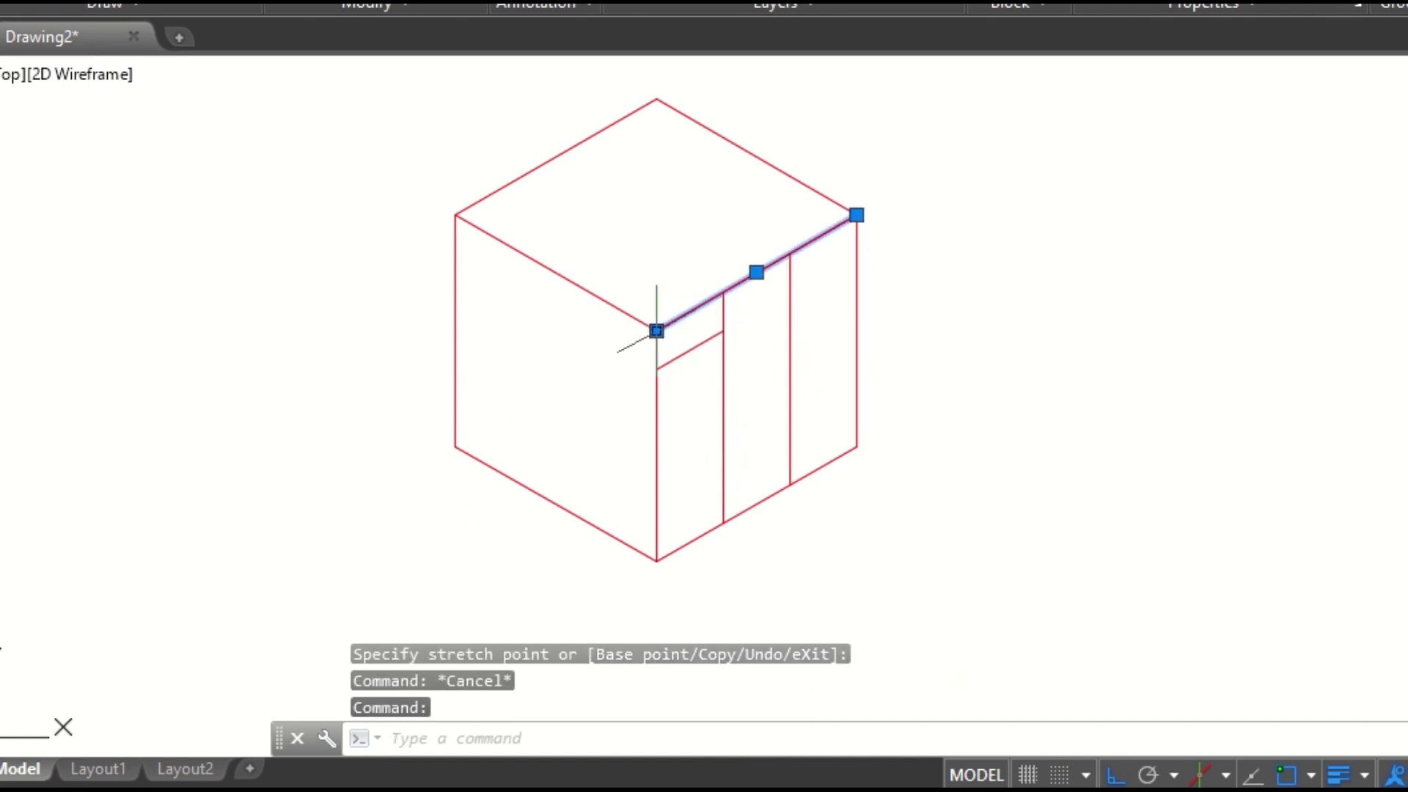
pyautogui.click(657, 331)
pyautogui.click(723, 292)
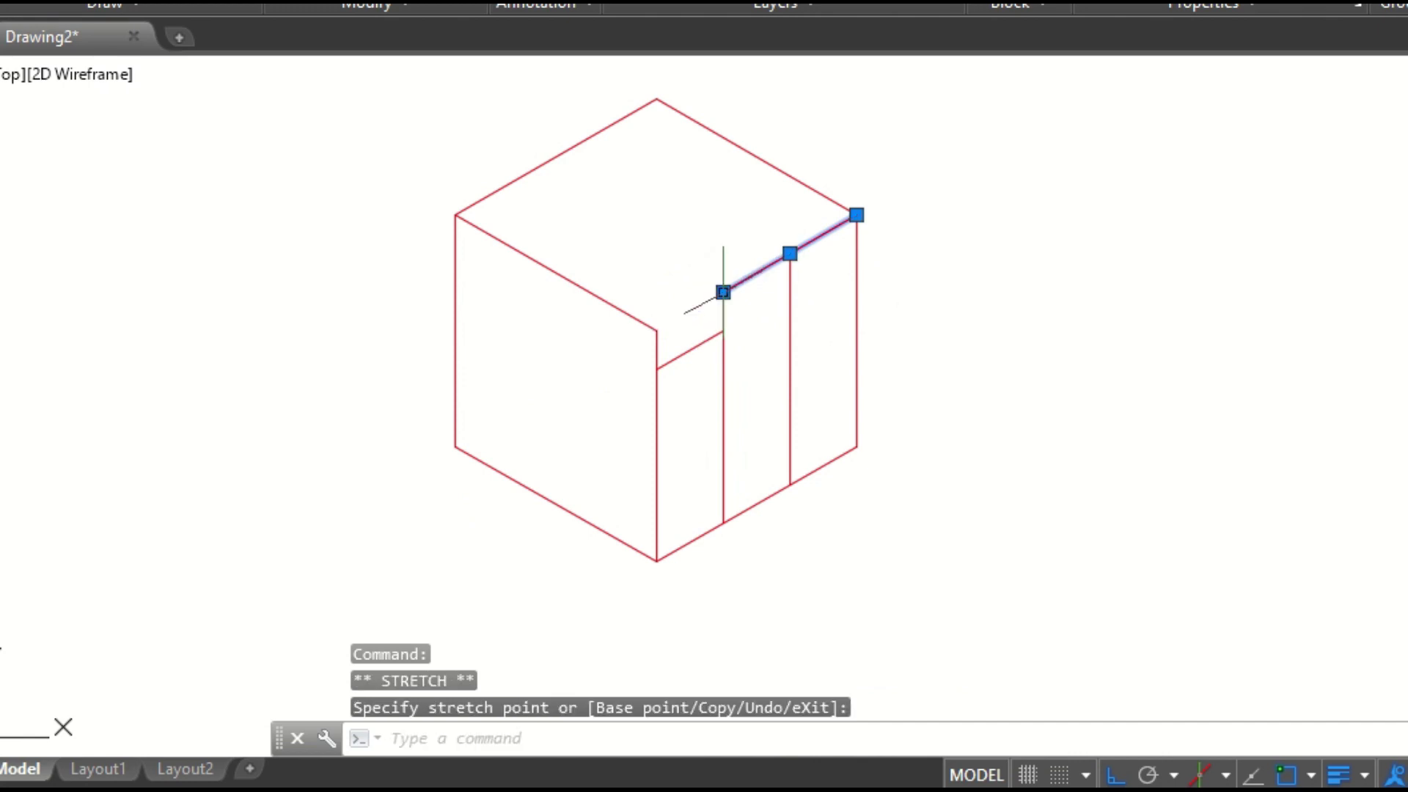
pyautogui.press('Escape')
pyautogui.press('Escape')
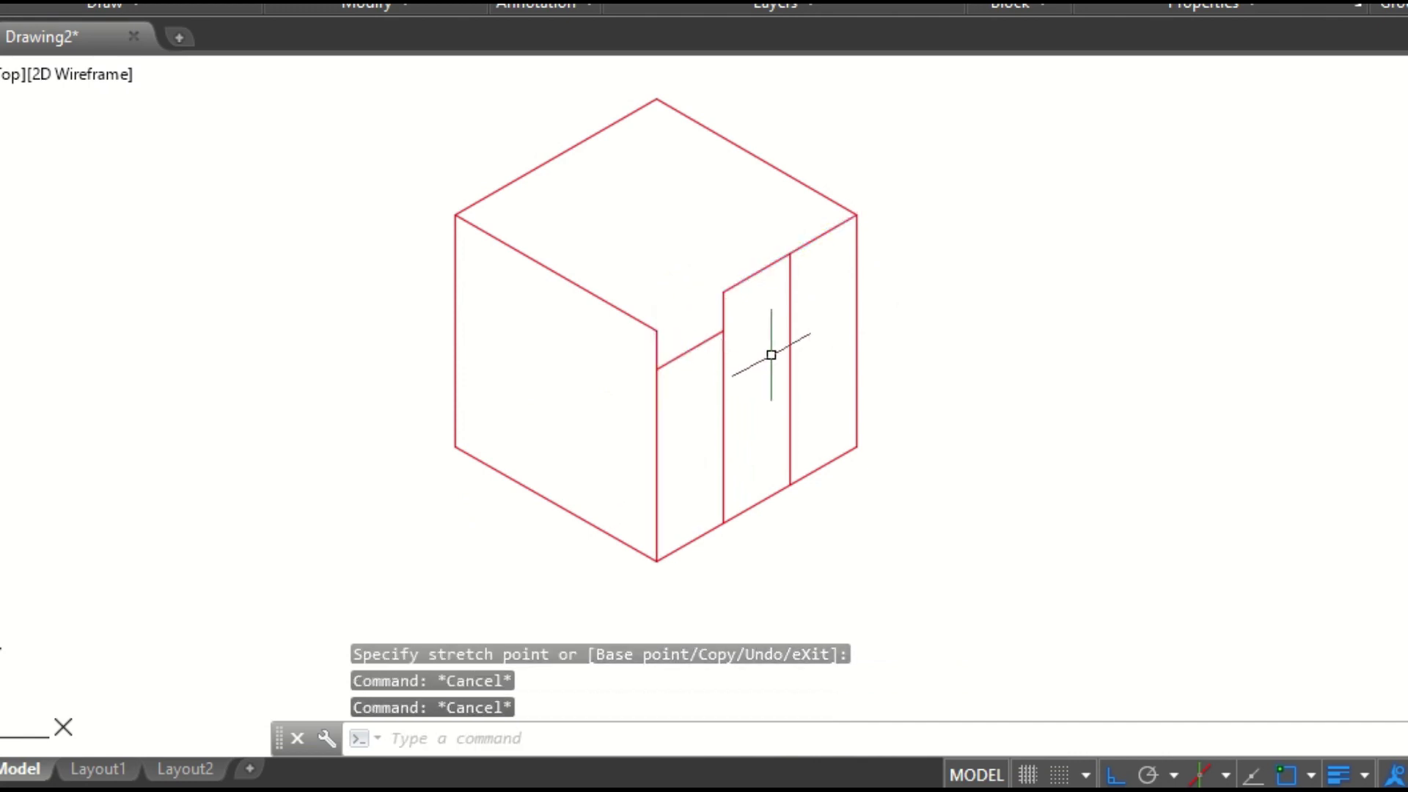
# - Move the right face's two inner vertical lines, its top edge and the lower step line to the OBJEK layer
pyautogui.click(820, 371)
pyautogui.click(717, 242)
pyautogui.click(843, 3)
pyautogui.click(887, 66)
pyautogui.press('Escape')
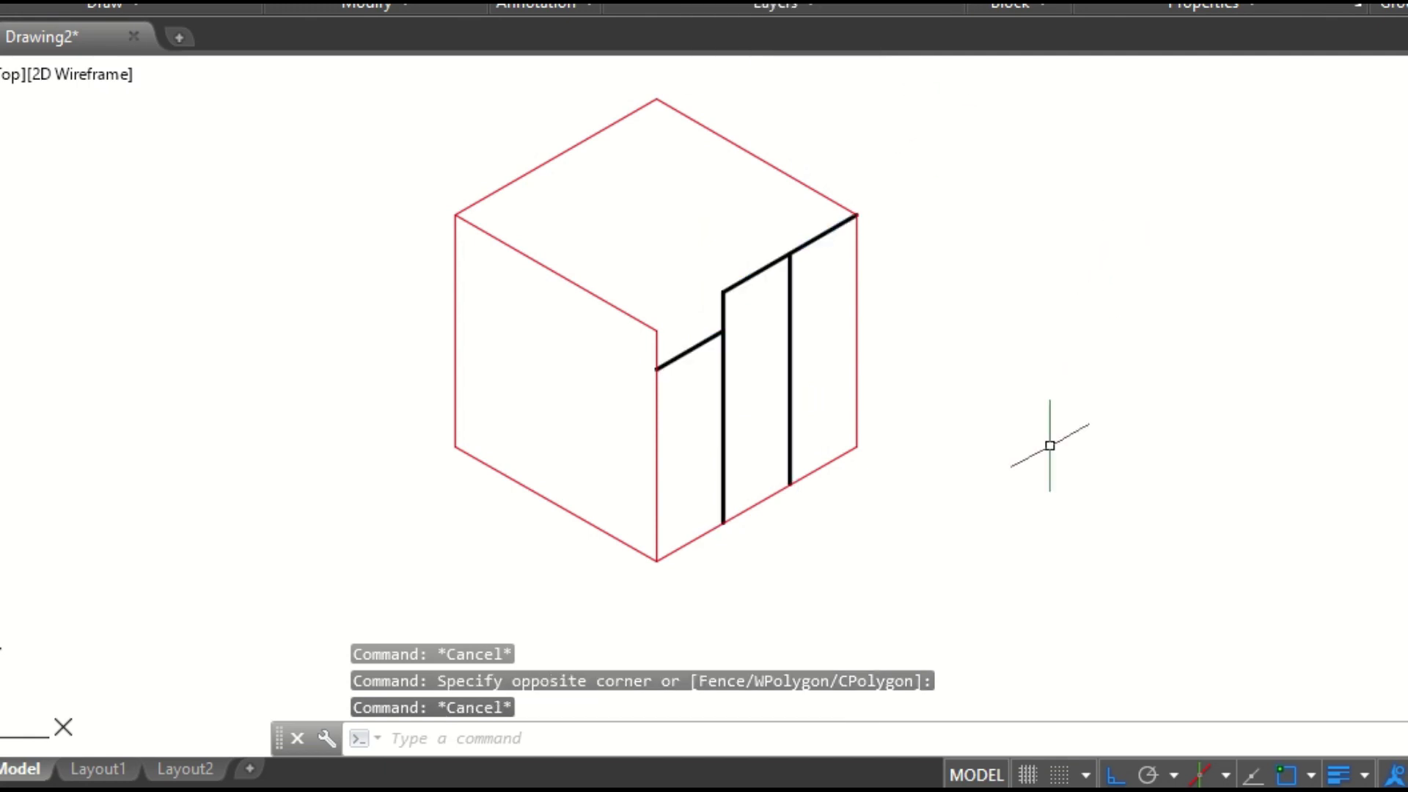
# - Move the right face's outer vertical edge and bottom edge to the OBJEK layer
pyautogui.click(965, 494)
pyautogui.click(851, 412)
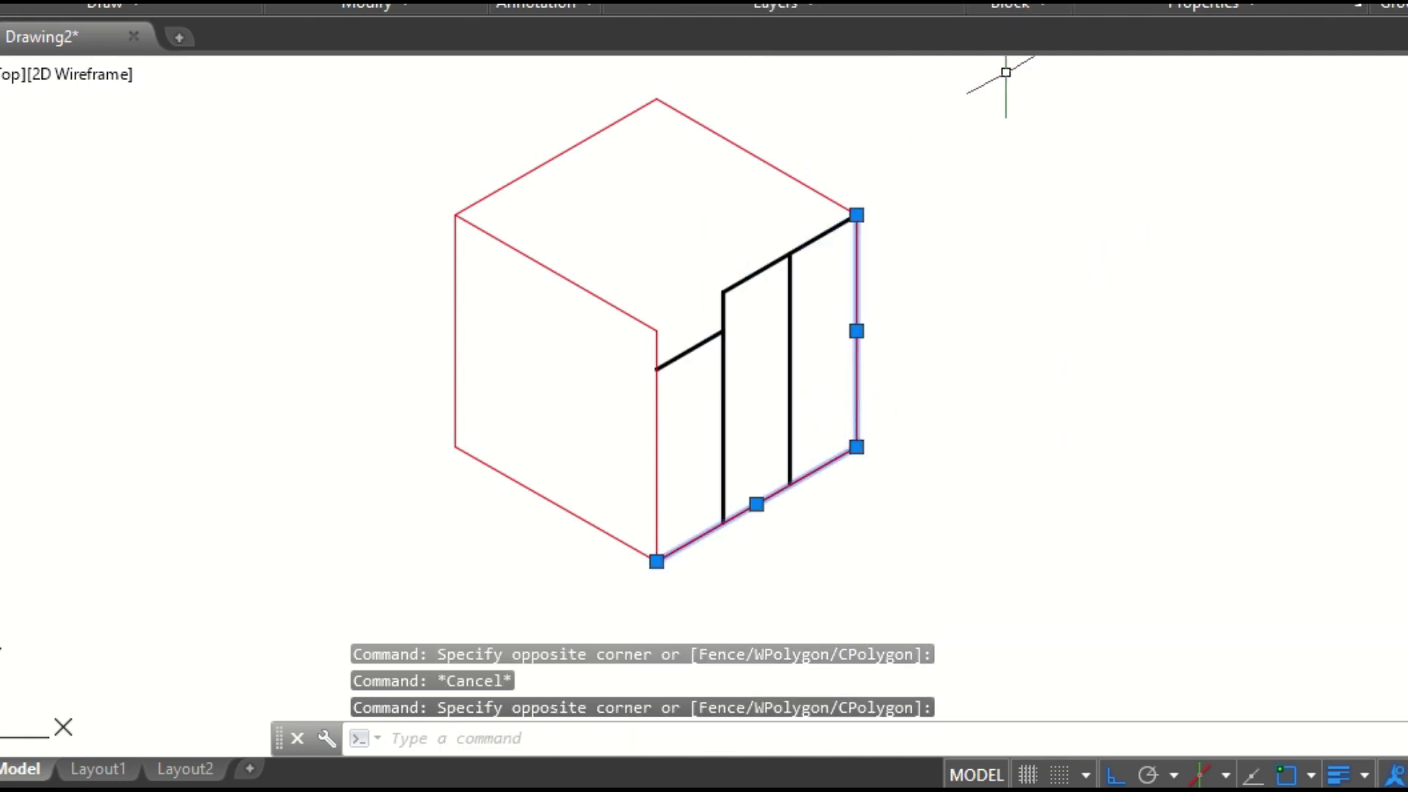
pyautogui.click(873, 4)
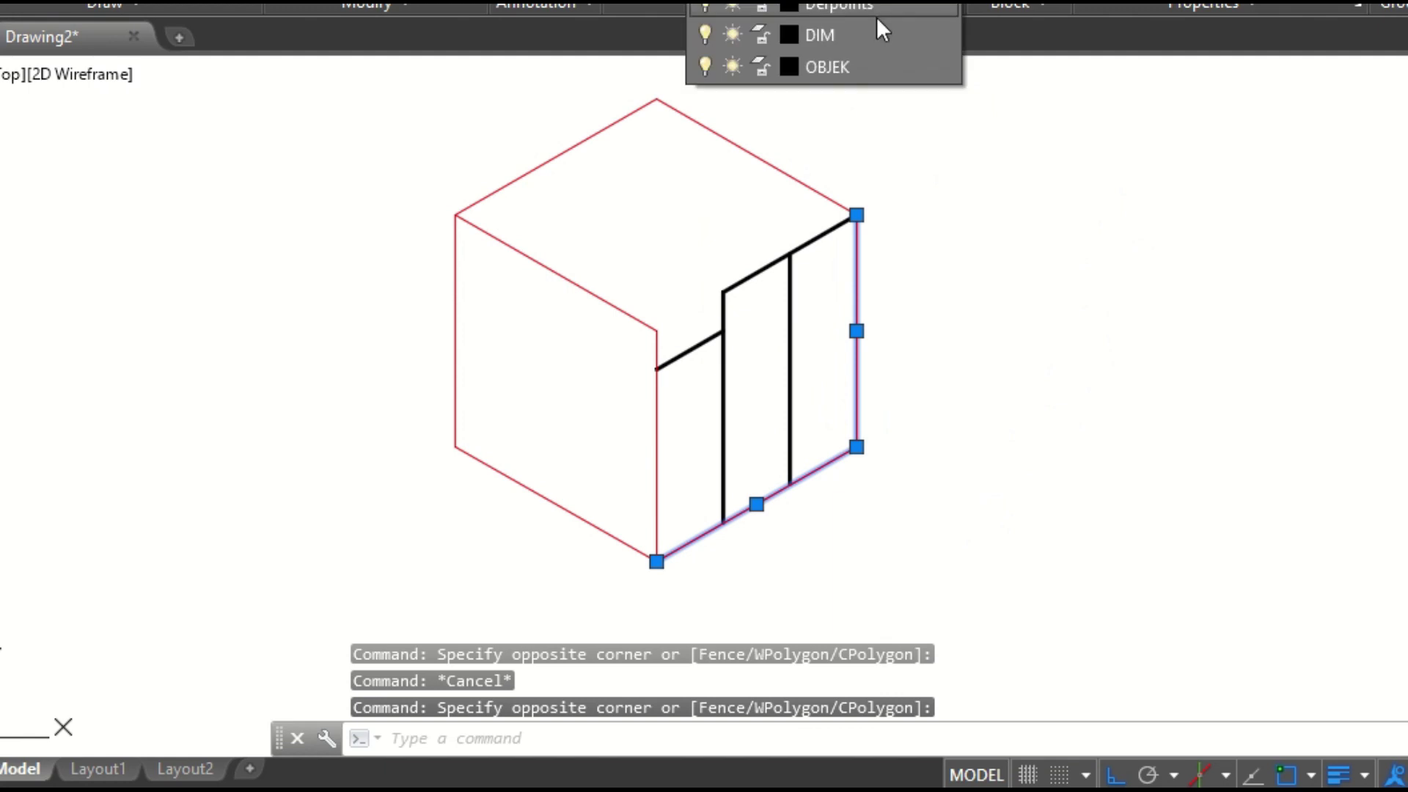
pyautogui.click(856, 63)
pyautogui.press('Escape')
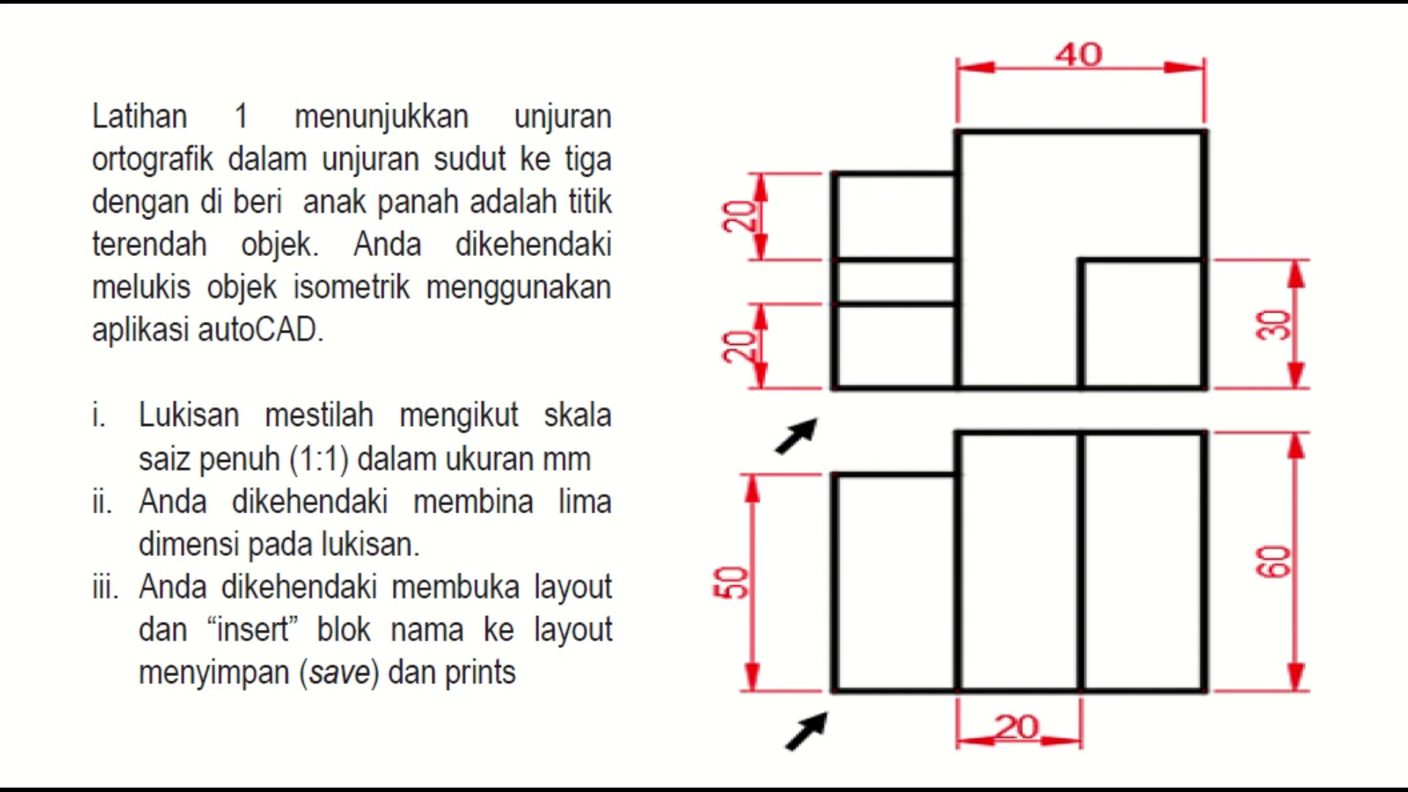
# - Switch from the exercise sheet to AutoCAD and draw a radius 30 construction circle centred on the box's upper right corner
pyautogui.moveTo(911, 790)
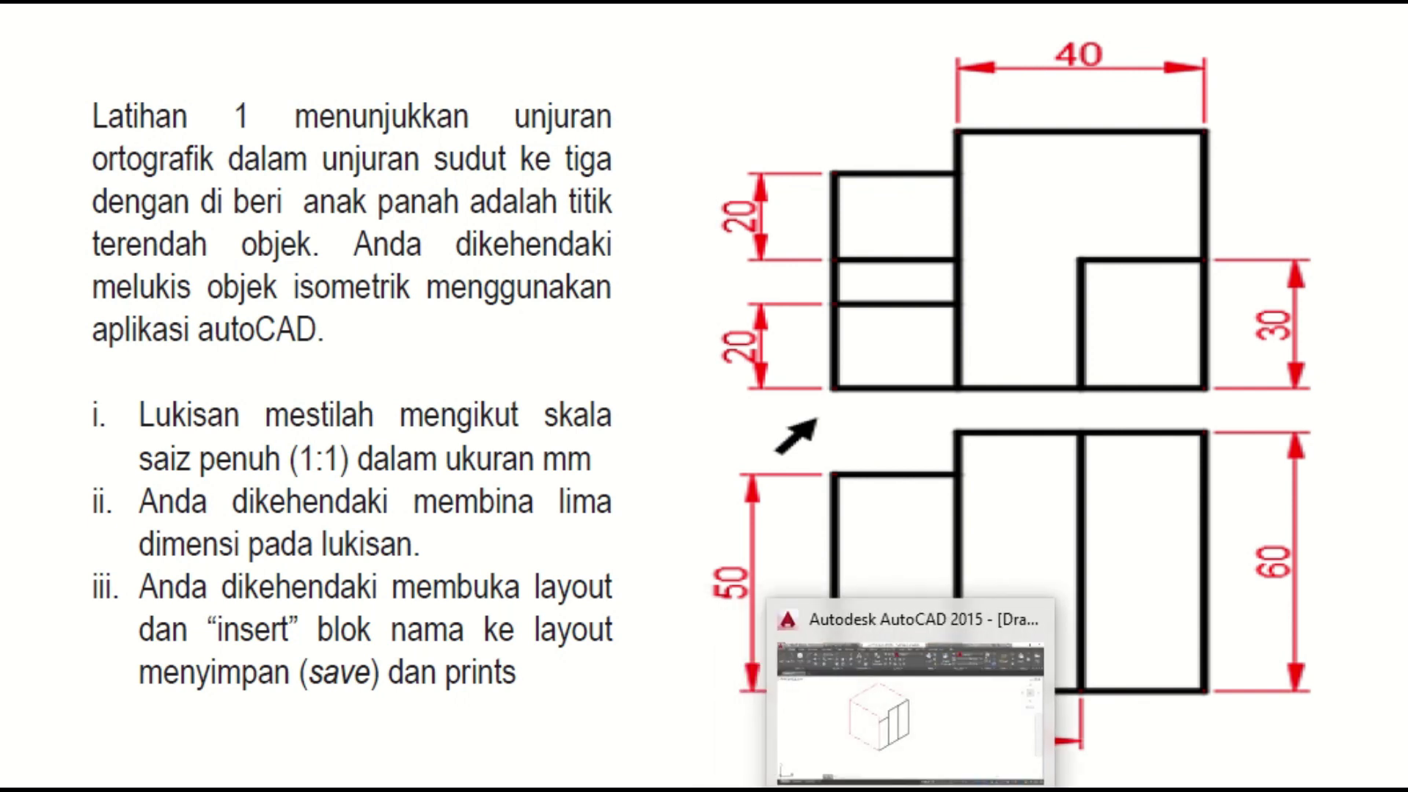
pyautogui.click(909, 712)
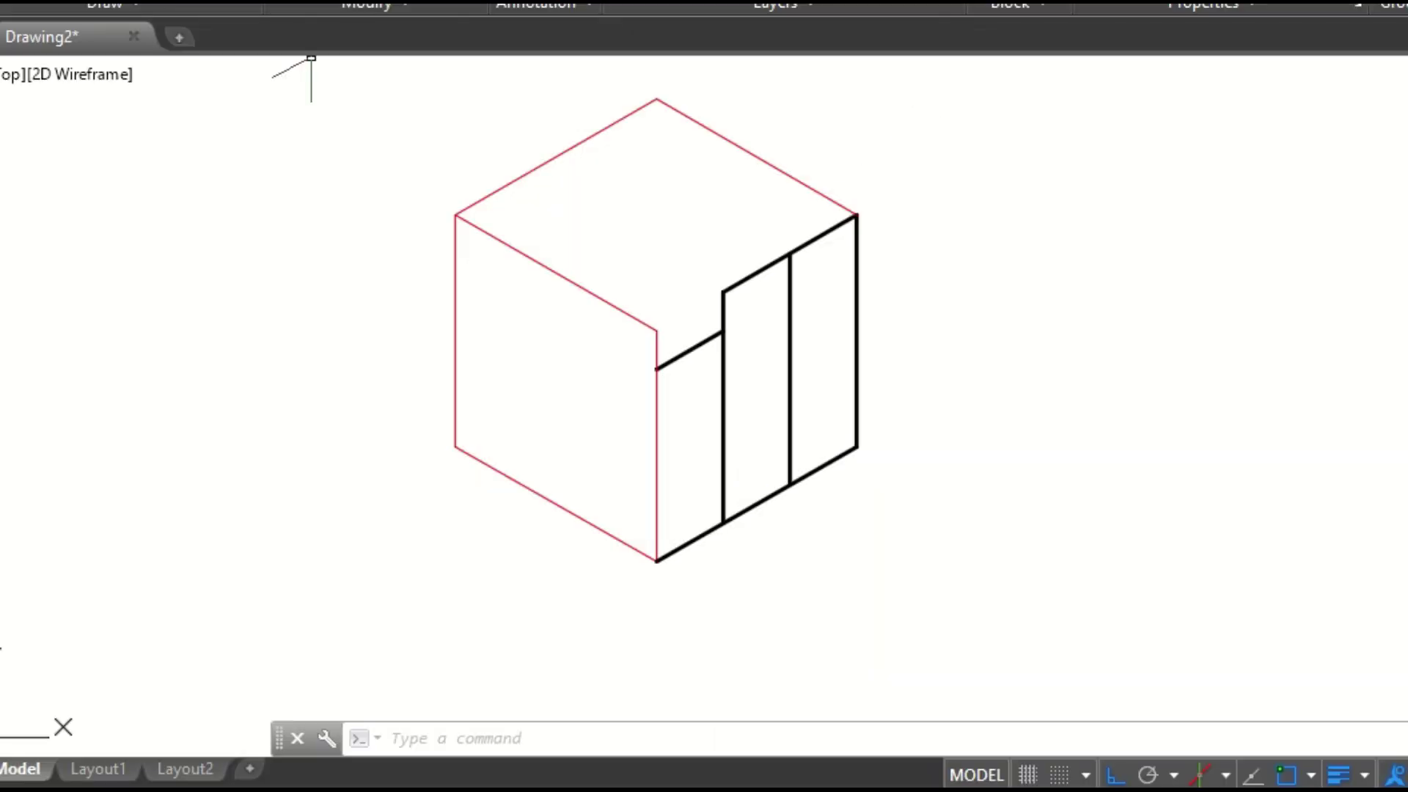
pyautogui.click(116, 2)
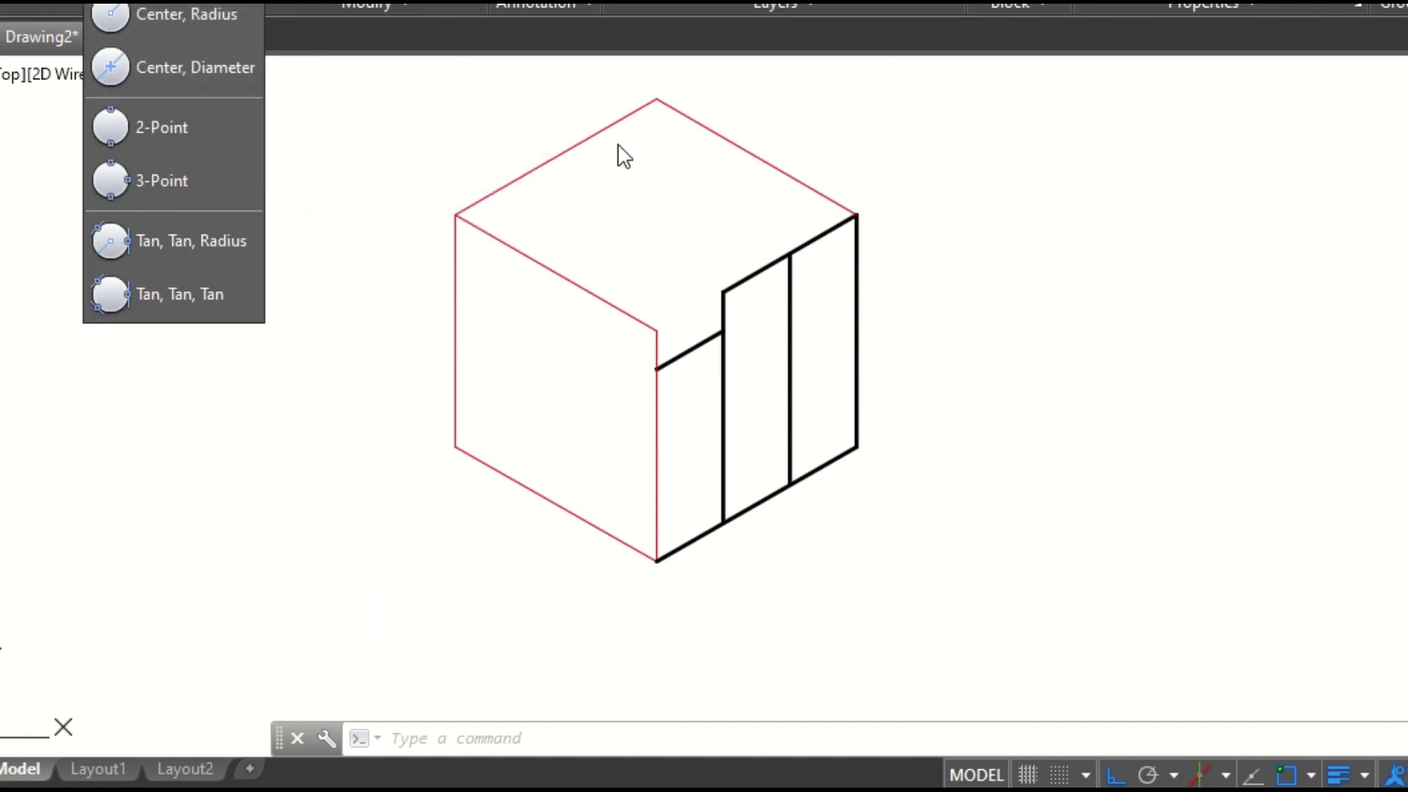
pyautogui.click(244, 15)
pyautogui.click(857, 215)
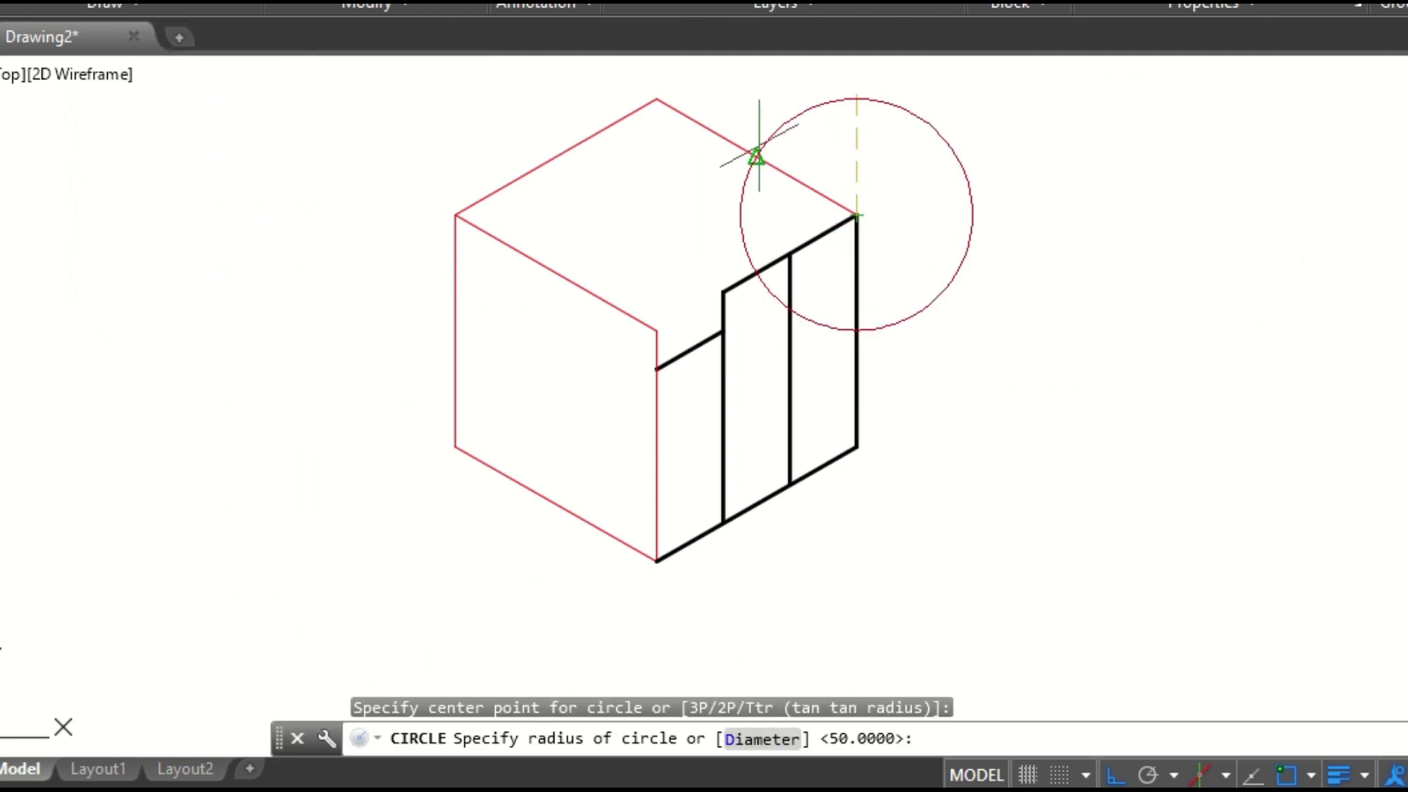
pyautogui.write('30')
pyautogui.press('Return')
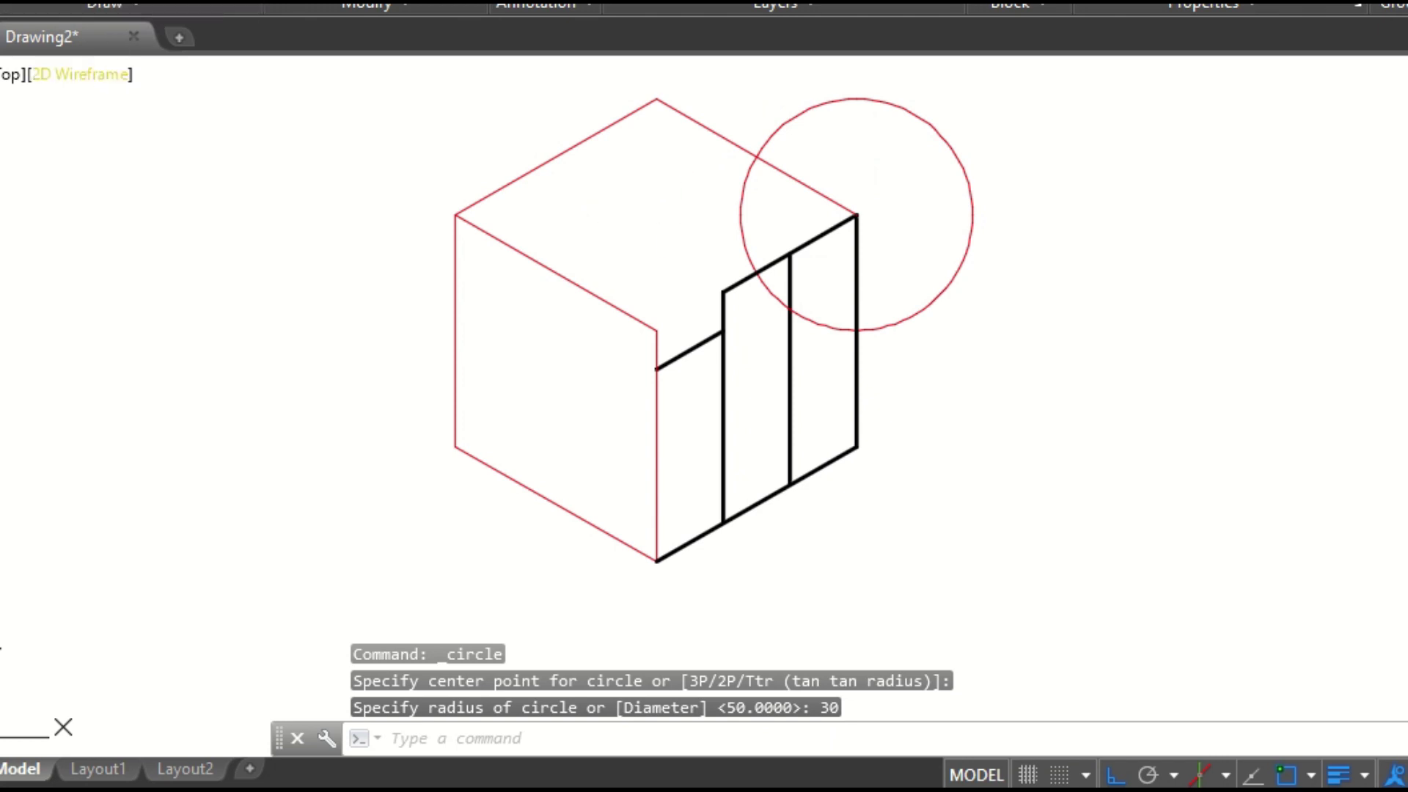
# - Copy the top face's rear right edge from the upper right corner to the tops of the right face's two inner vertical lines
pyautogui.click(322, 2)
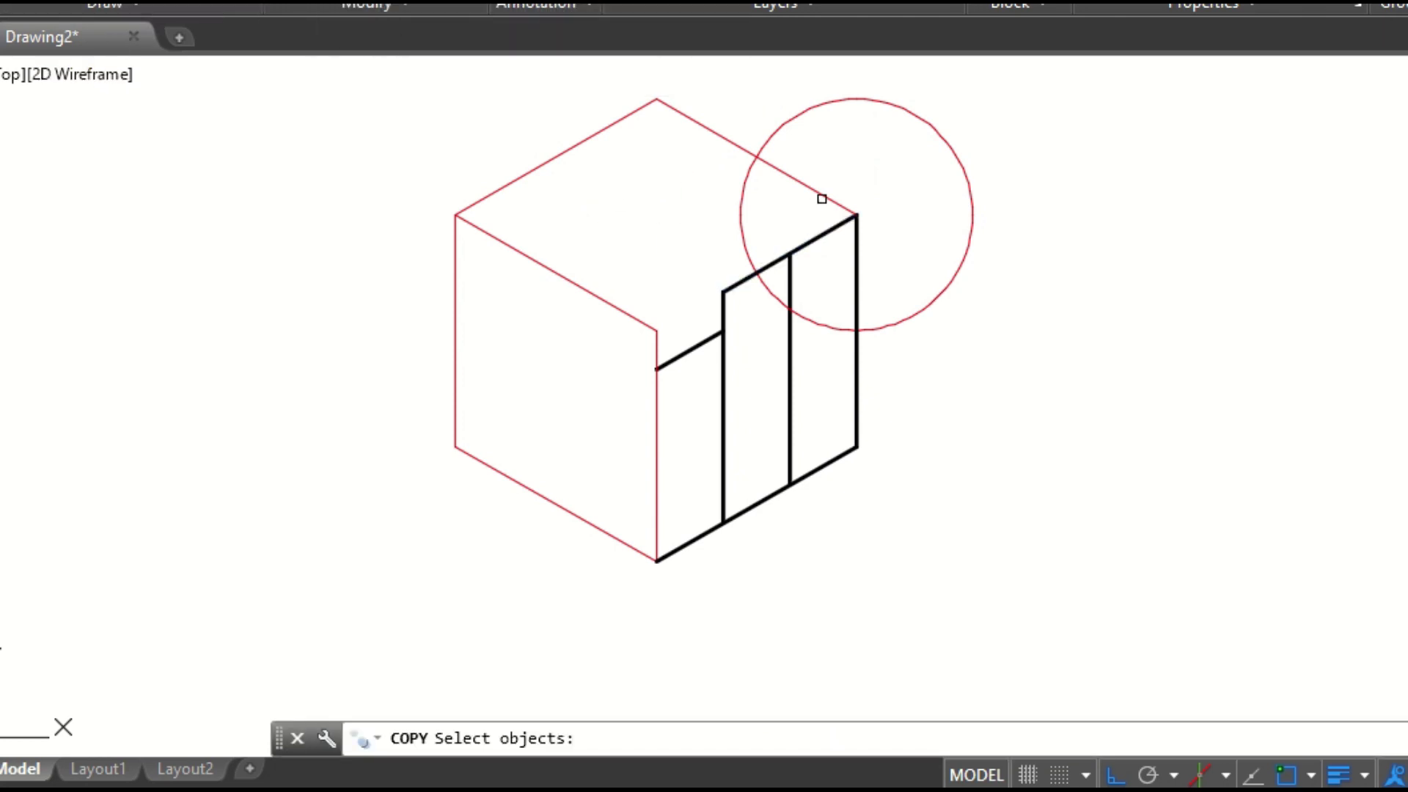
pyautogui.click(828, 194)
pyautogui.press('Return')
pyautogui.click(856, 214)
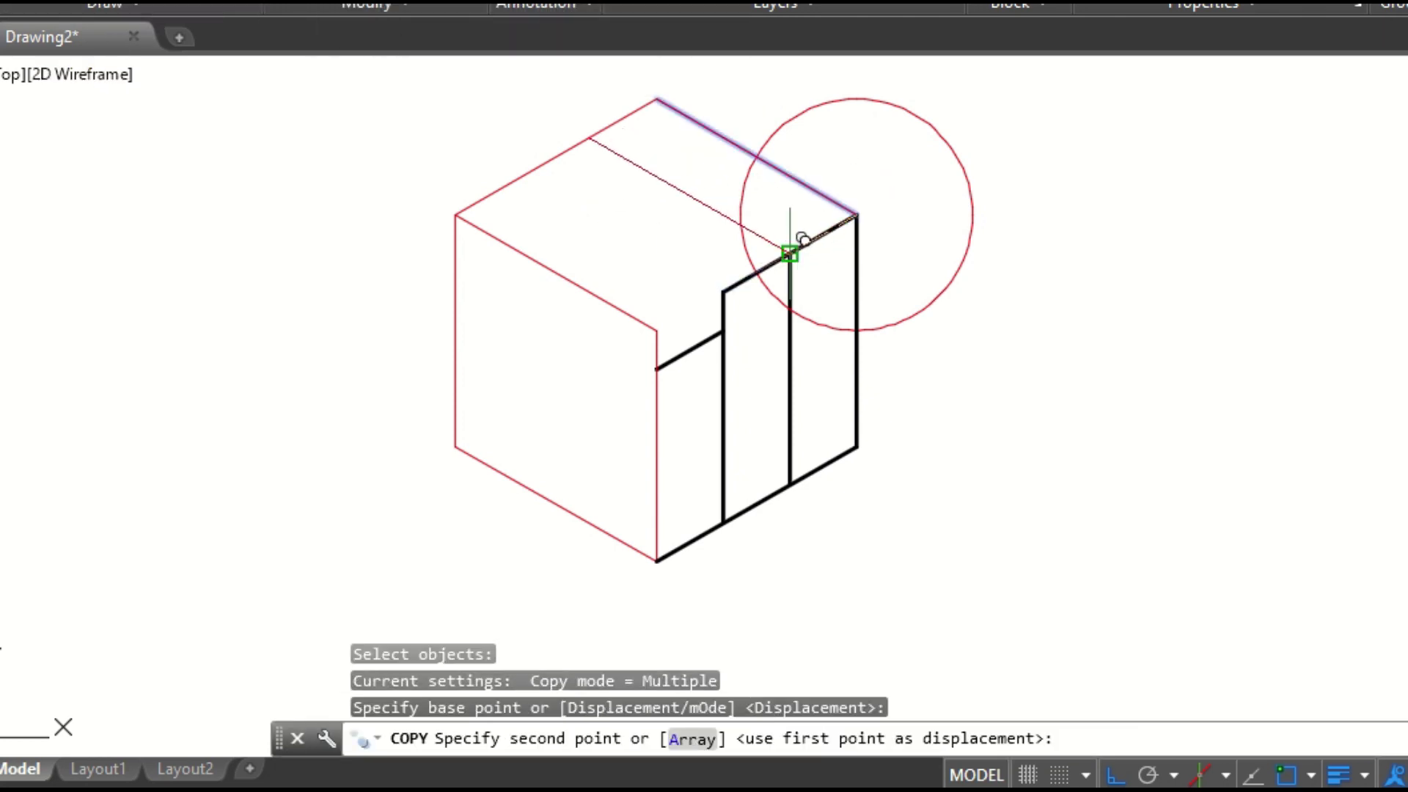
pyautogui.click(724, 292)
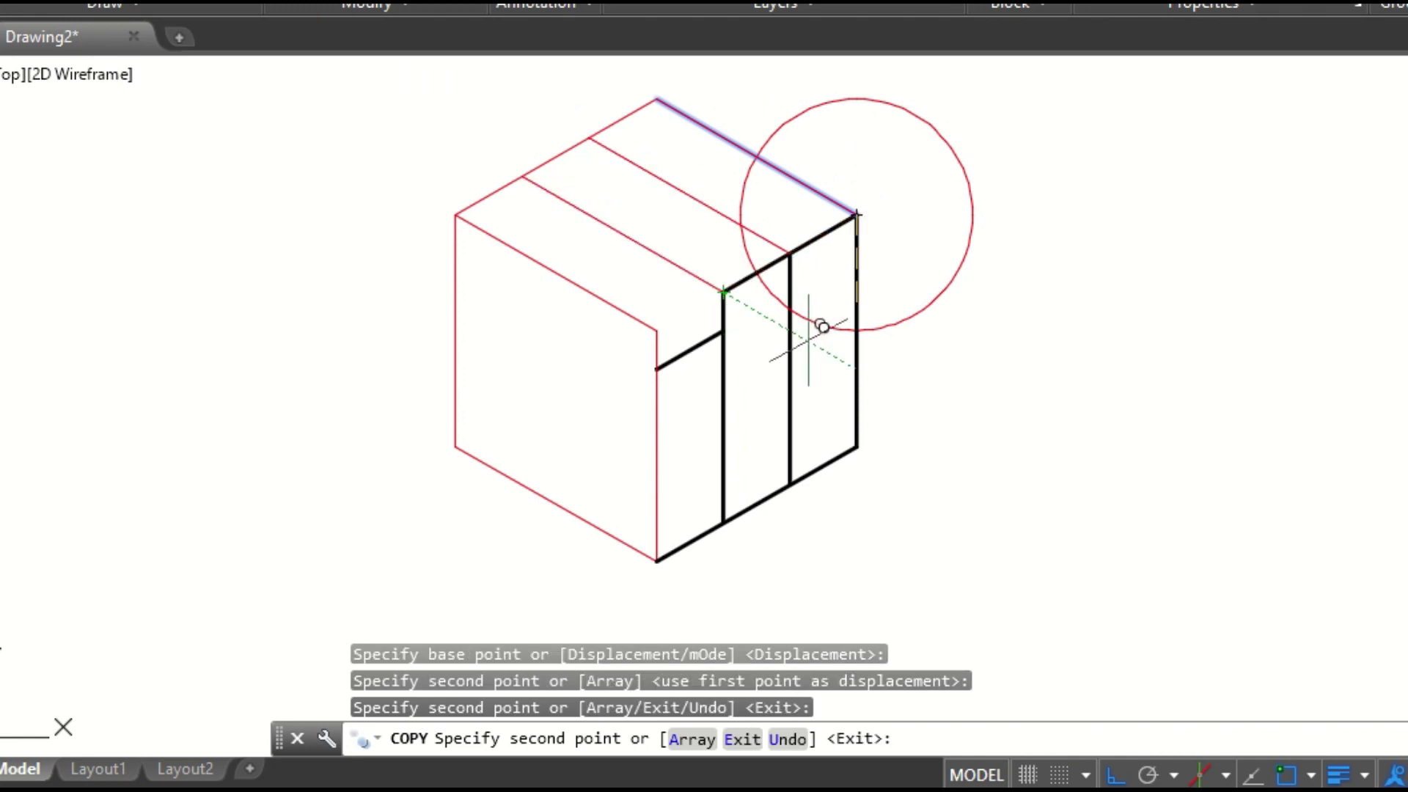
pyautogui.press('Escape')
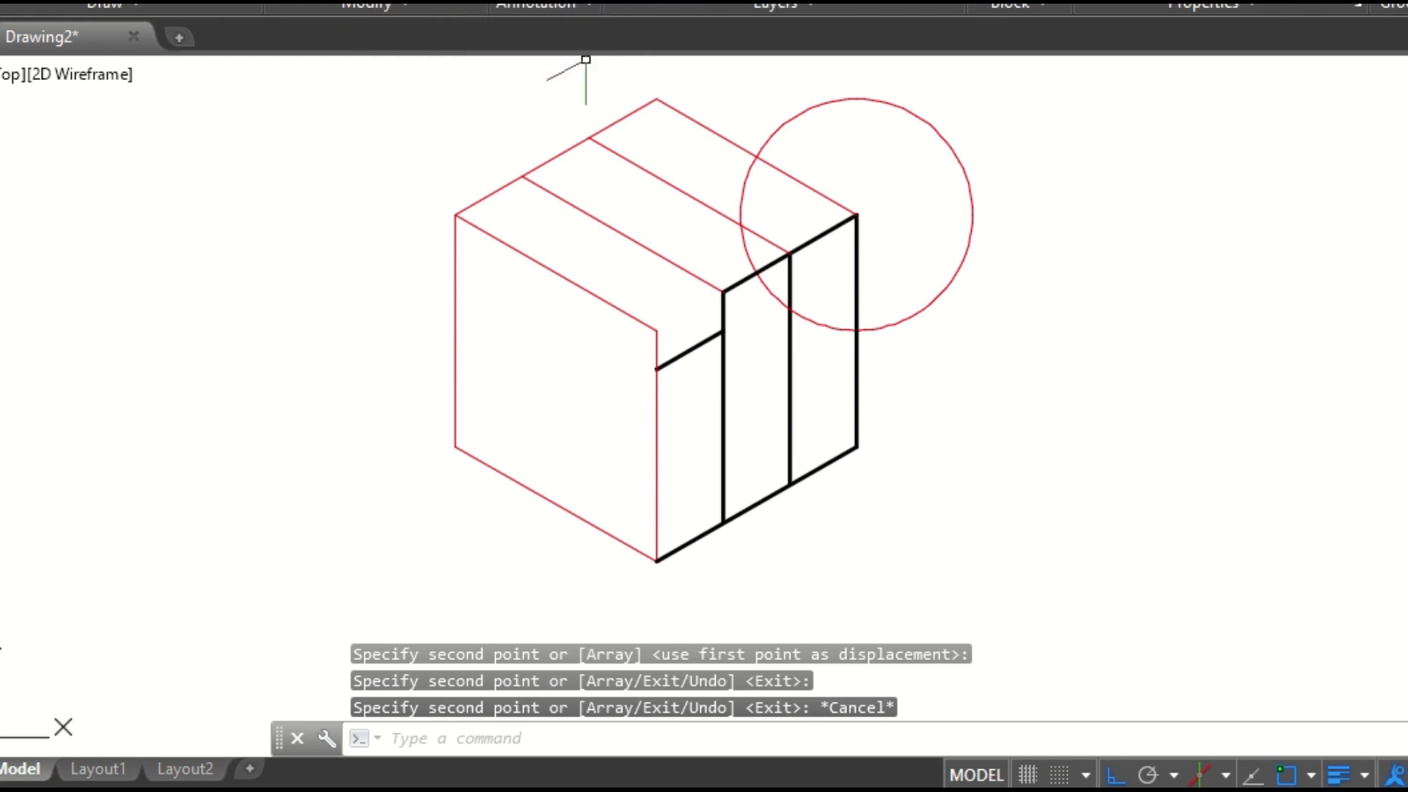
# - Copy the right face's top edge to where the construction circle crosses the rear right edge, and delete the circle
pyautogui.press('Return')
pyautogui.click(838, 221)
pyautogui.press('Return')
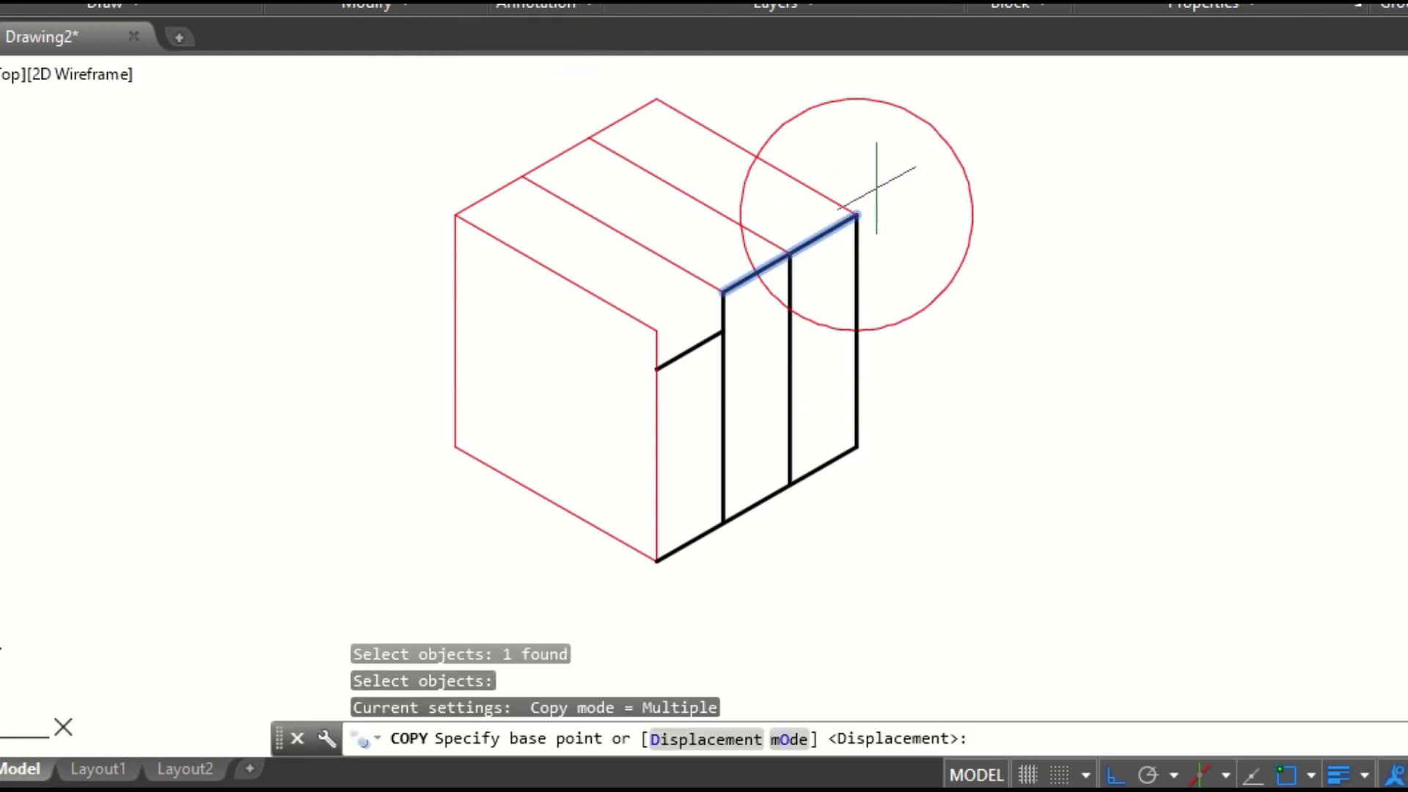
pyautogui.click(856, 215)
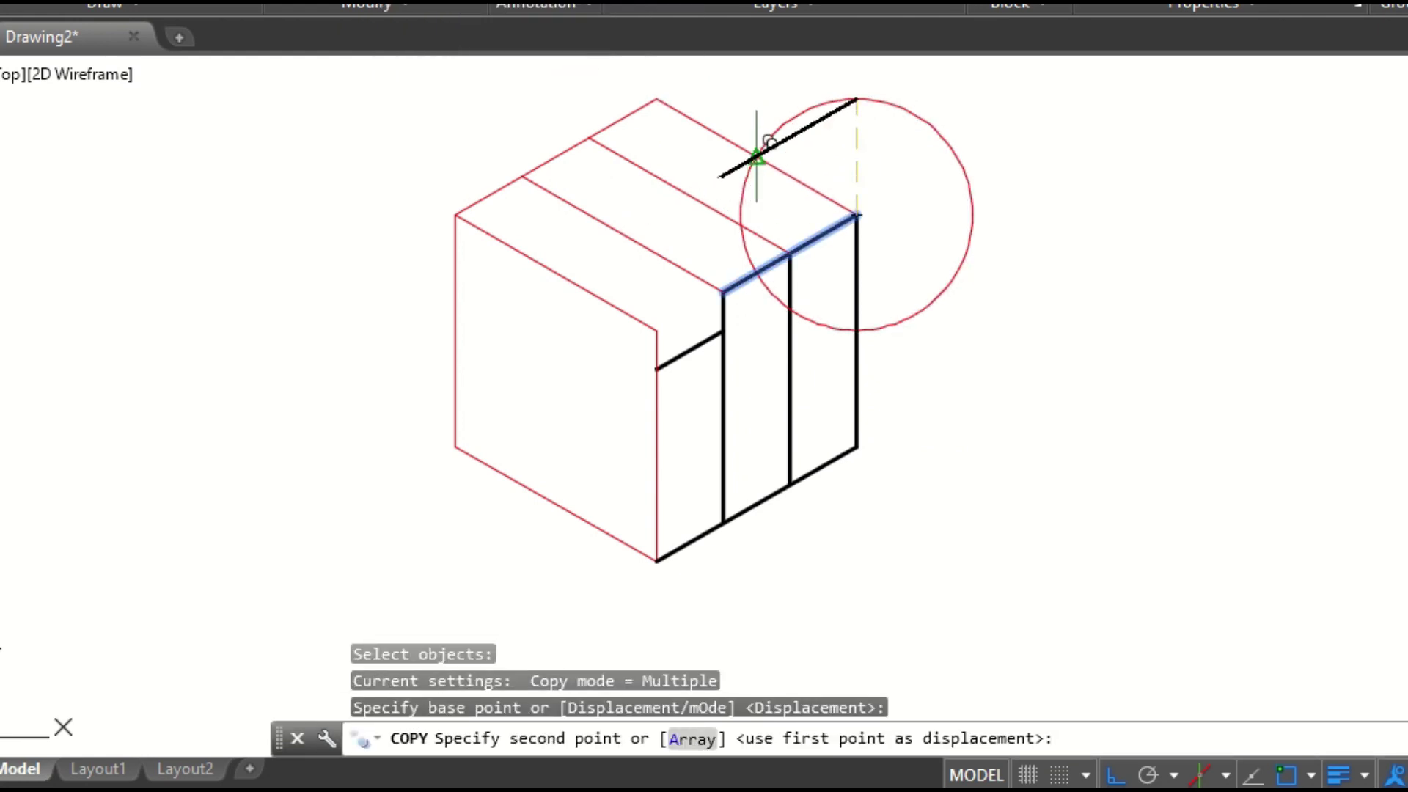
pyautogui.click(755, 156)
pyautogui.press('Escape')
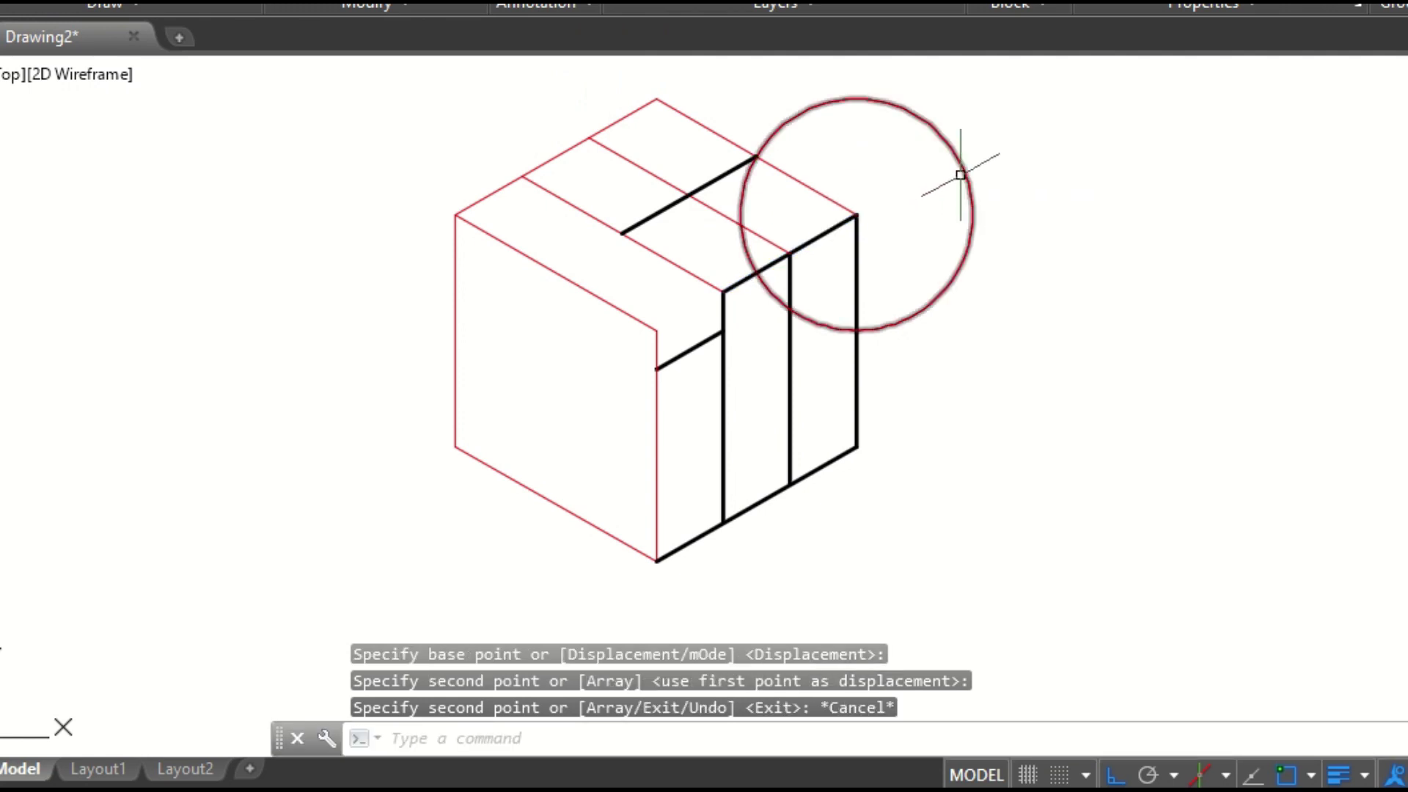
pyautogui.click(963, 175)
pyautogui.press('Delete')
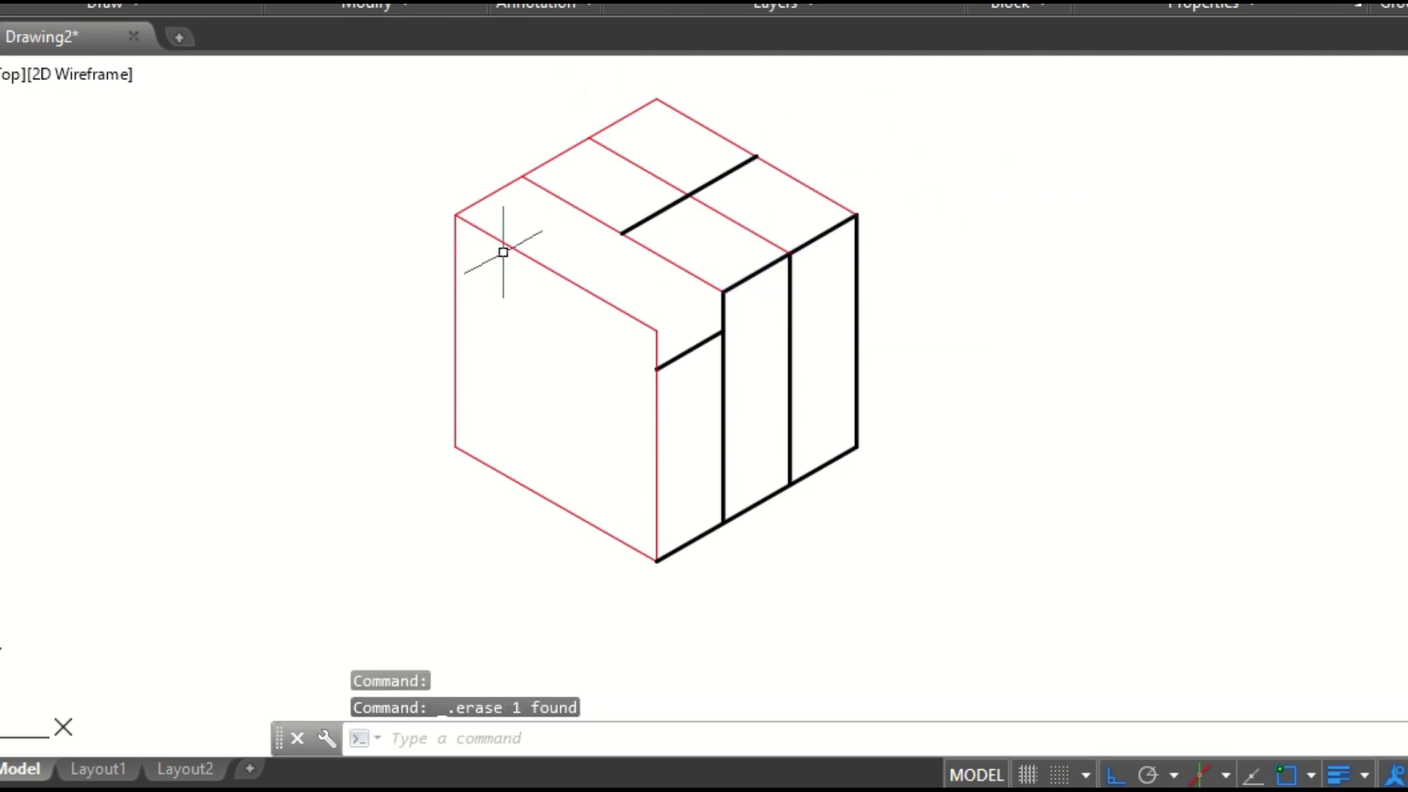
# - Shorten the upper copied red line and the copied black line on the top face so both end at their intersection
pyautogui.click(620, 157)
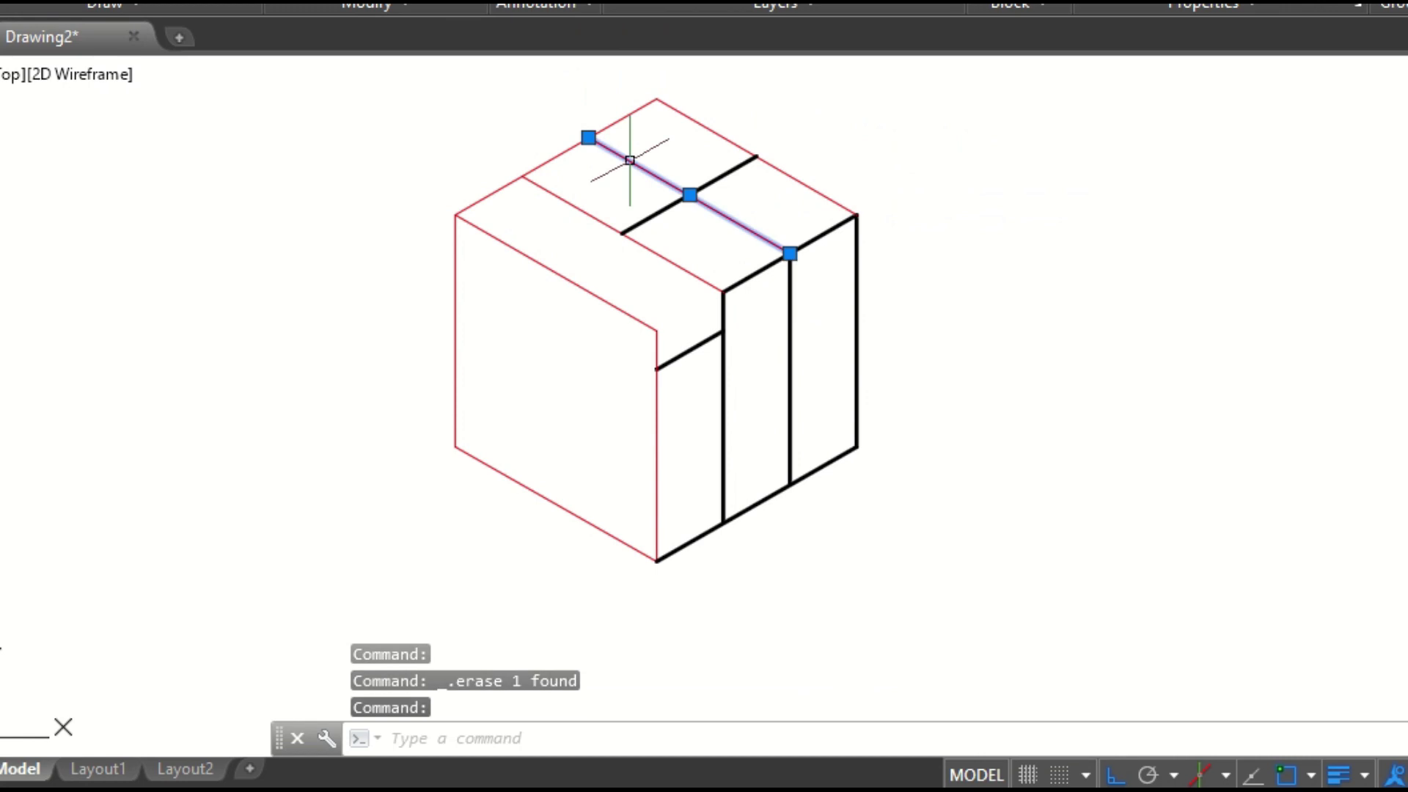
pyautogui.click(589, 137)
pyautogui.click(689, 195)
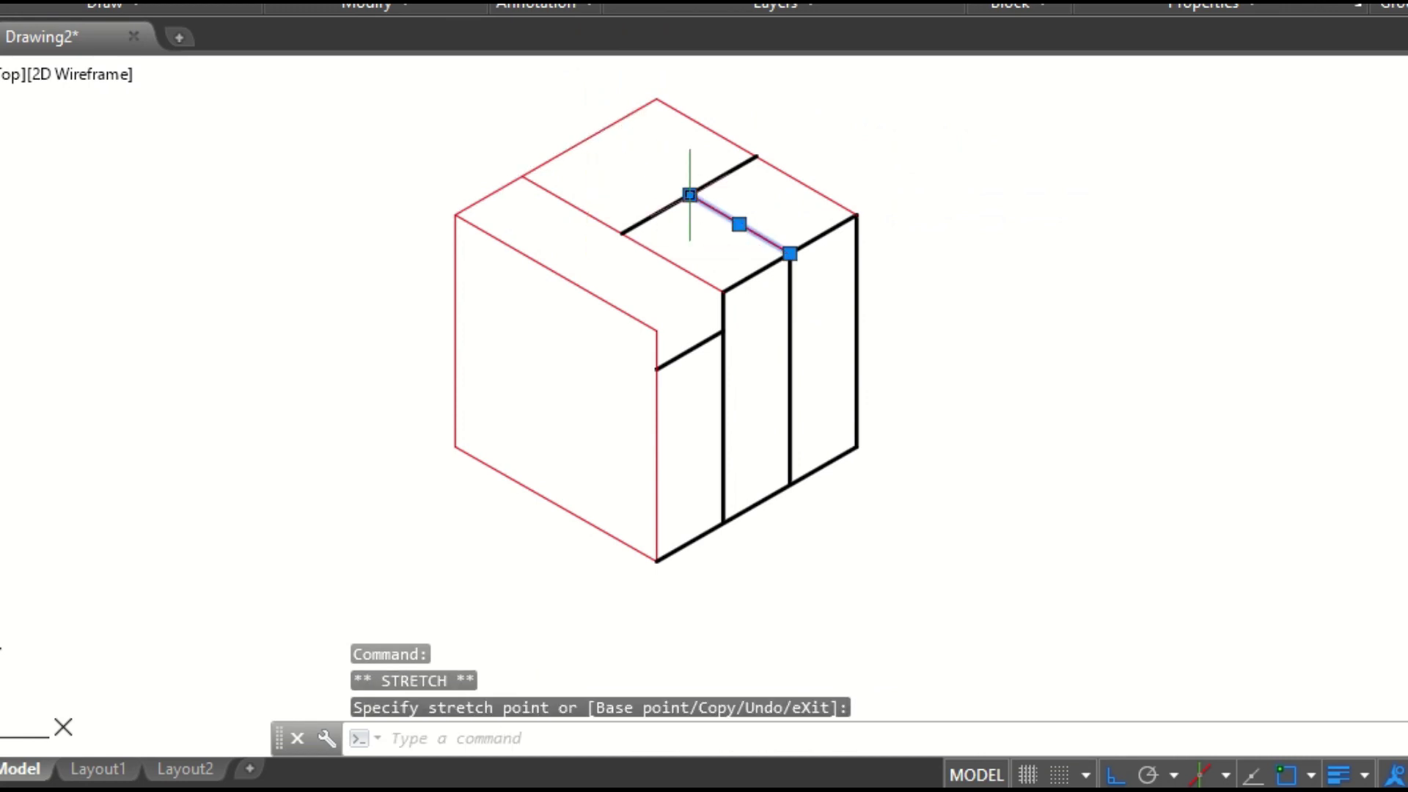
pyautogui.click(649, 217)
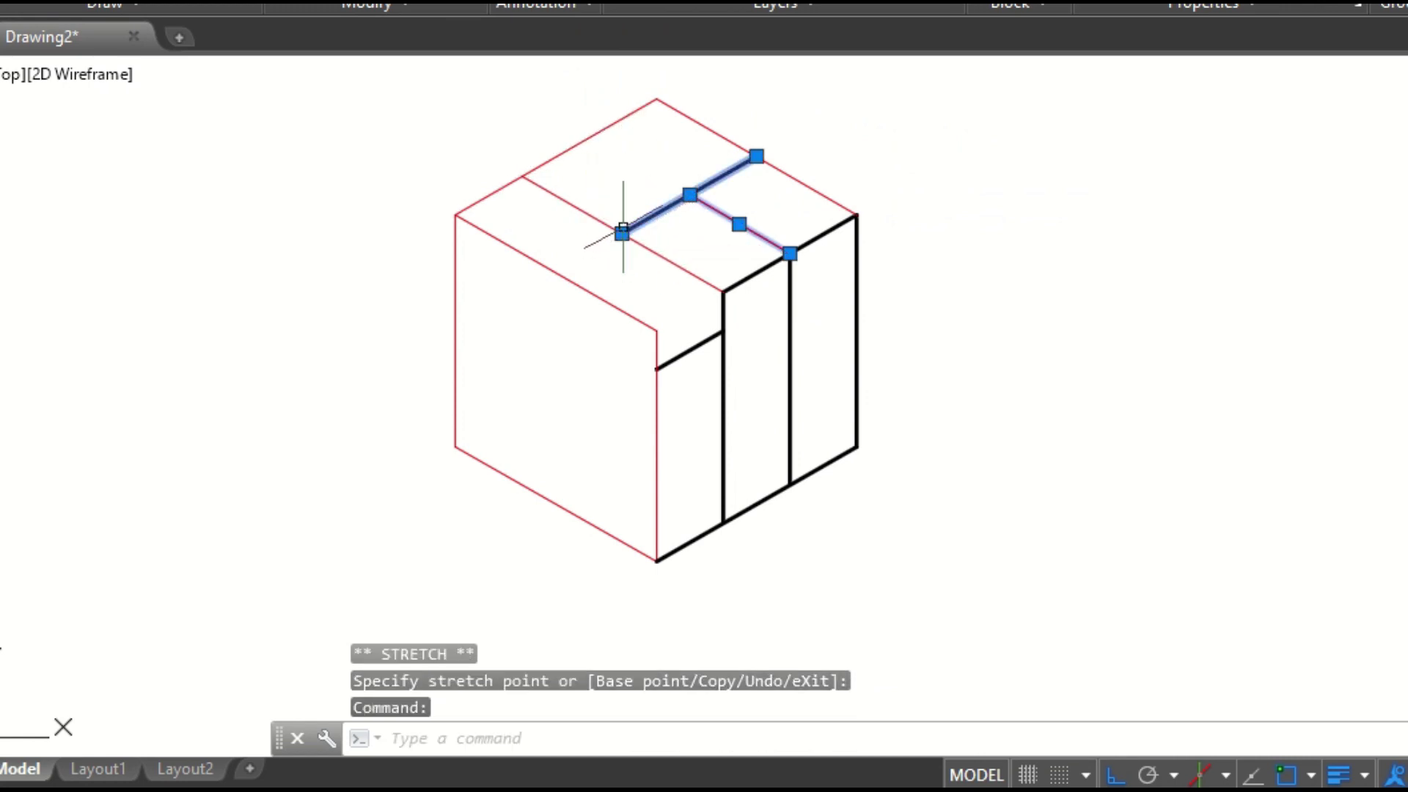
pyautogui.click(621, 234)
pyautogui.click(690, 194)
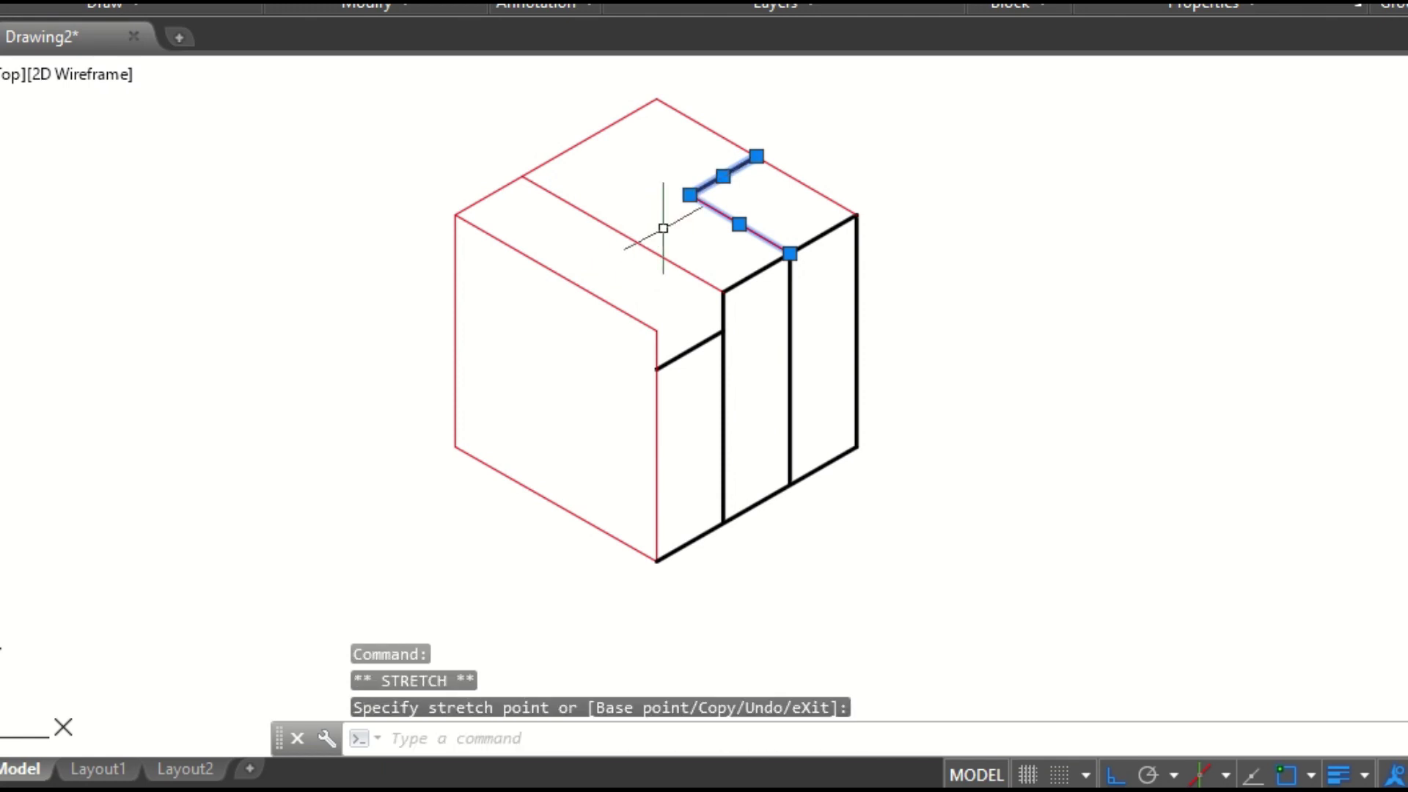
pyautogui.press('Escape')
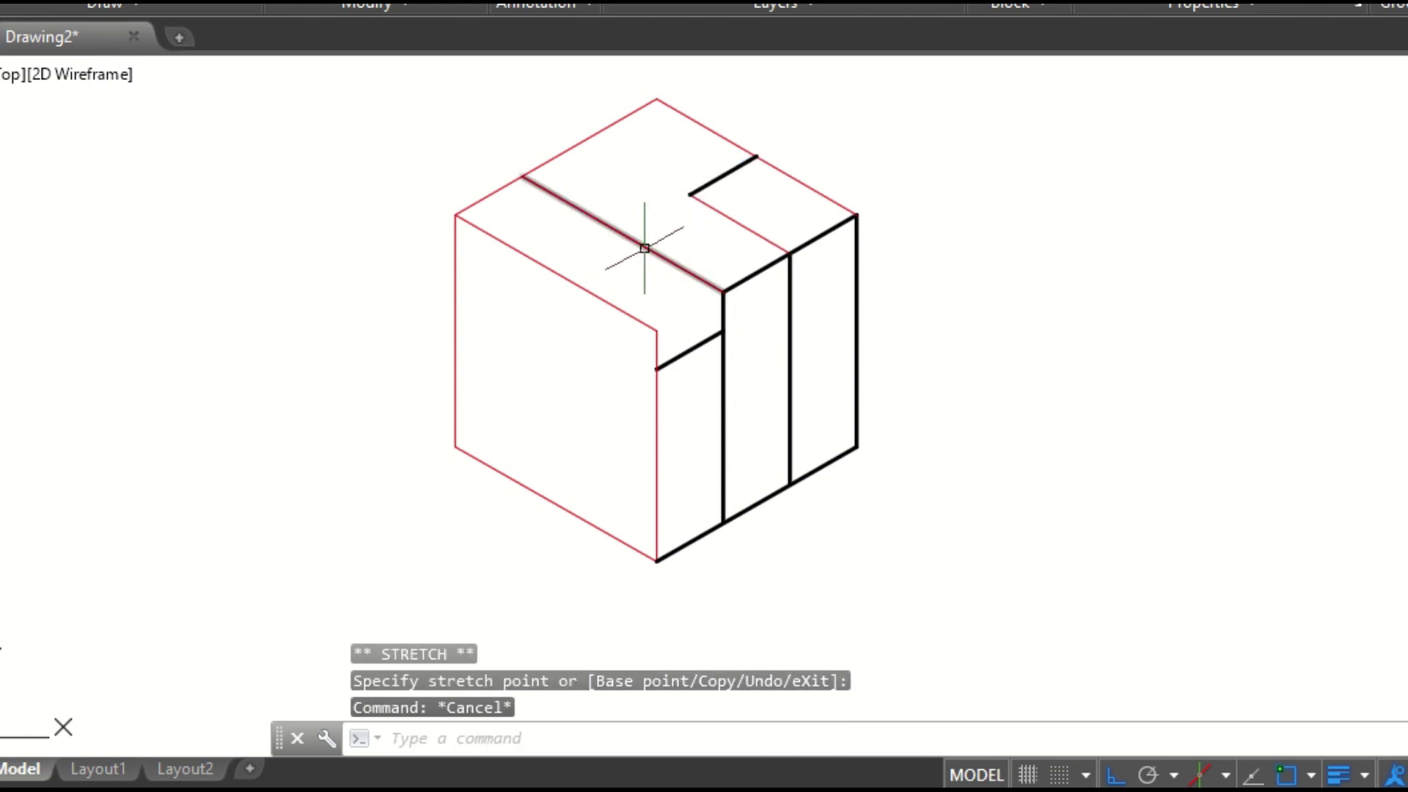
# - Move the top face's two copied red lines and its two rear outer edges to the OBJEK layer
pyautogui.click(645, 243)
pyautogui.click(733, 220)
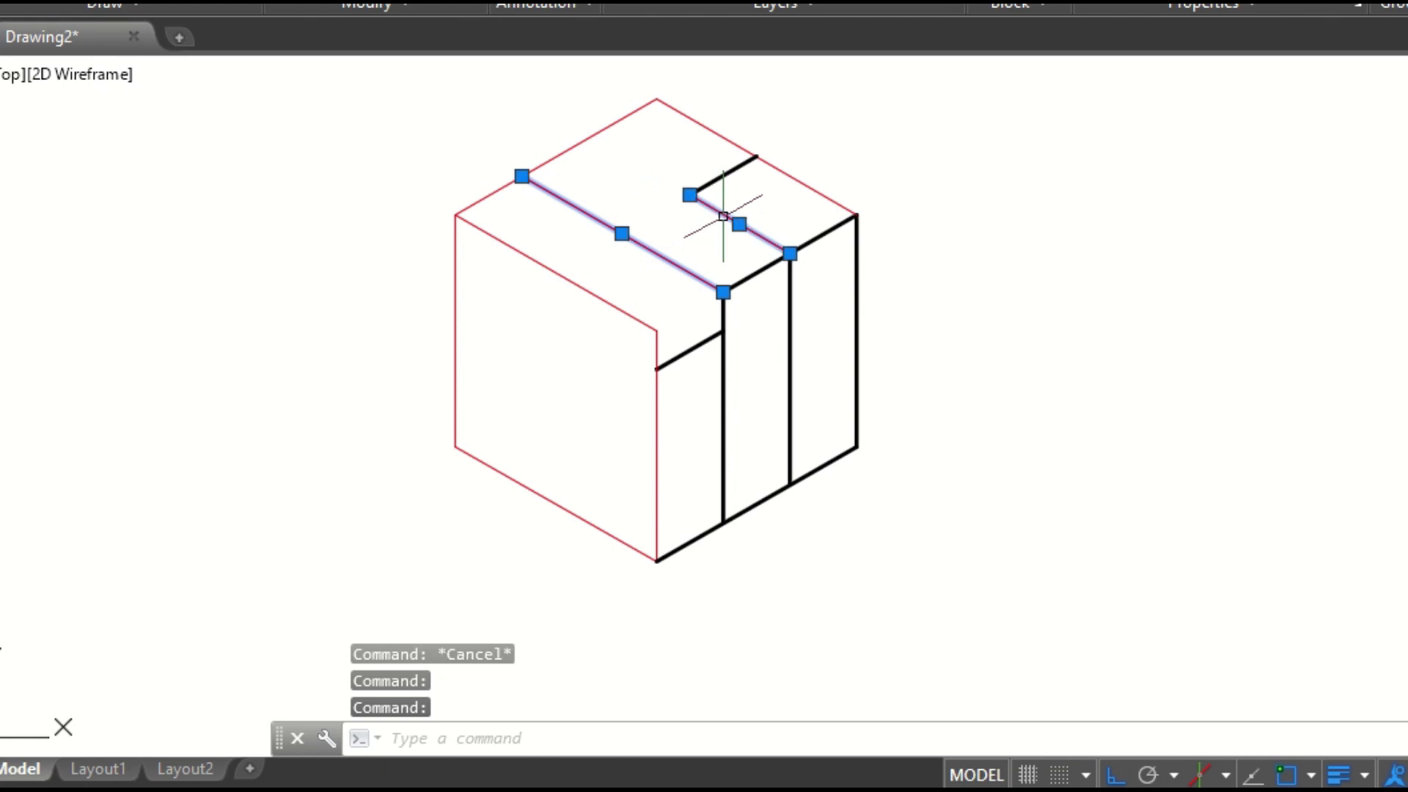
pyautogui.click(604, 130)
pyautogui.click(700, 123)
pyautogui.click(872, 2)
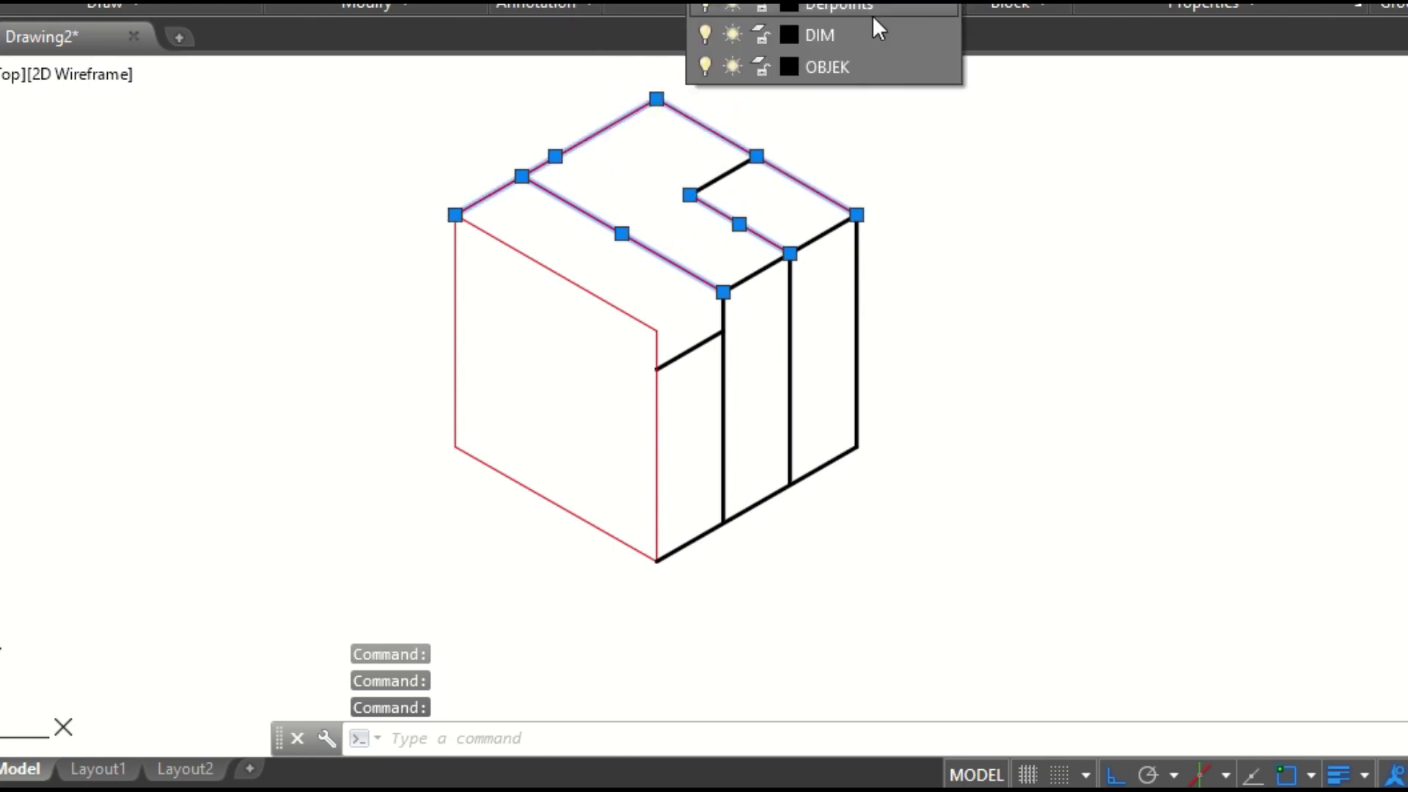
pyautogui.click(865, 64)
pyautogui.press('Escape')
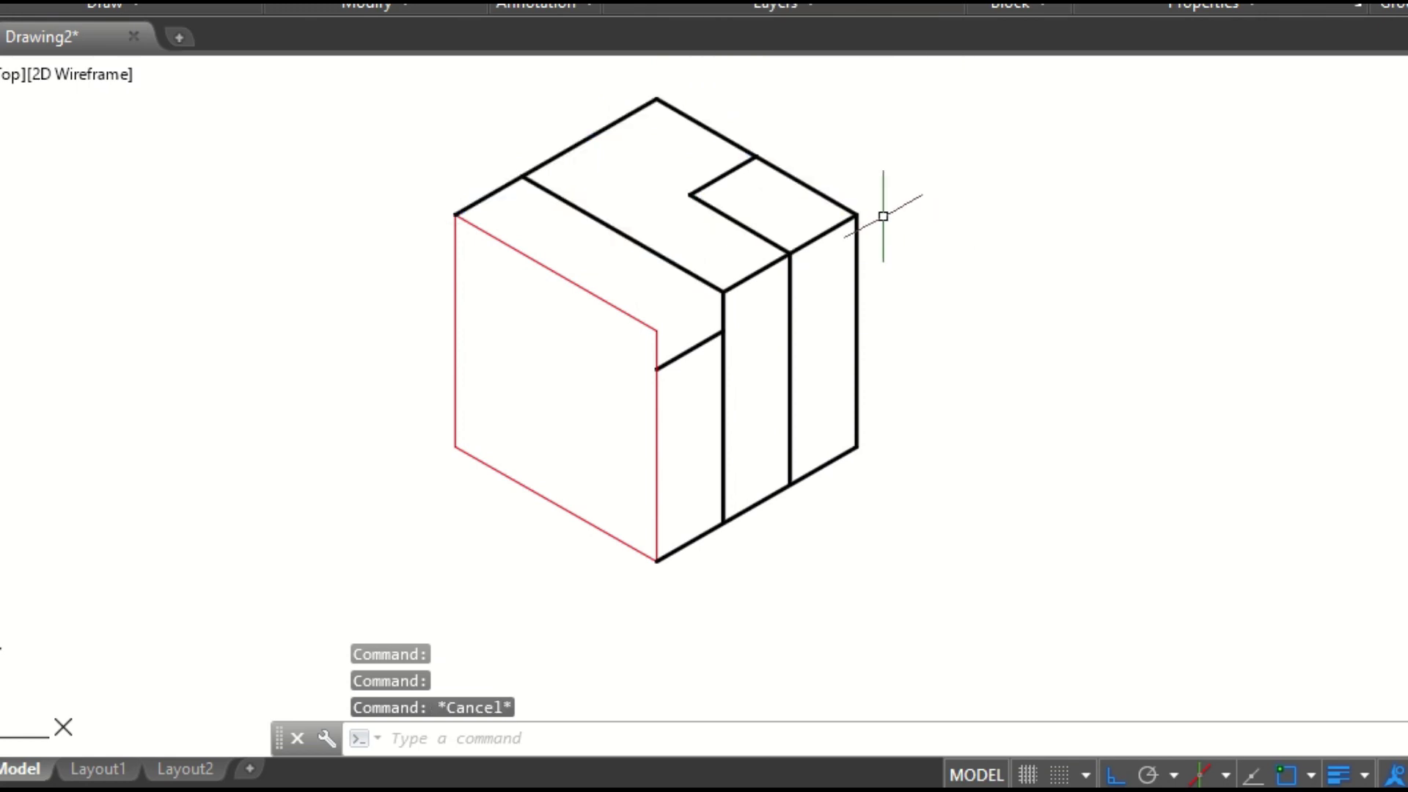
# - Shorten the top face's rear left edge so it ends at the long inner line instead of the left corner
pyautogui.click(486, 194)
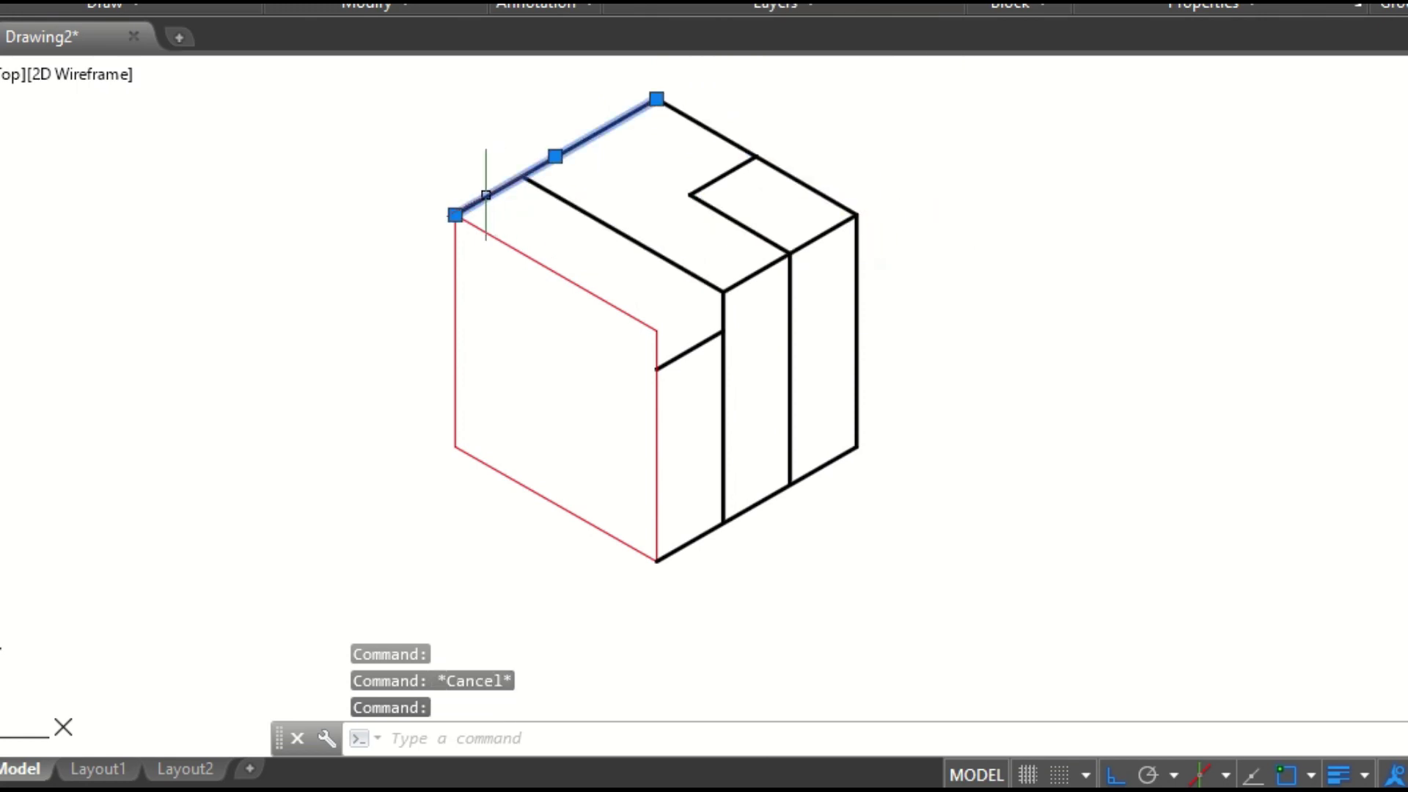
pyautogui.click(456, 215)
pyautogui.click(521, 176)
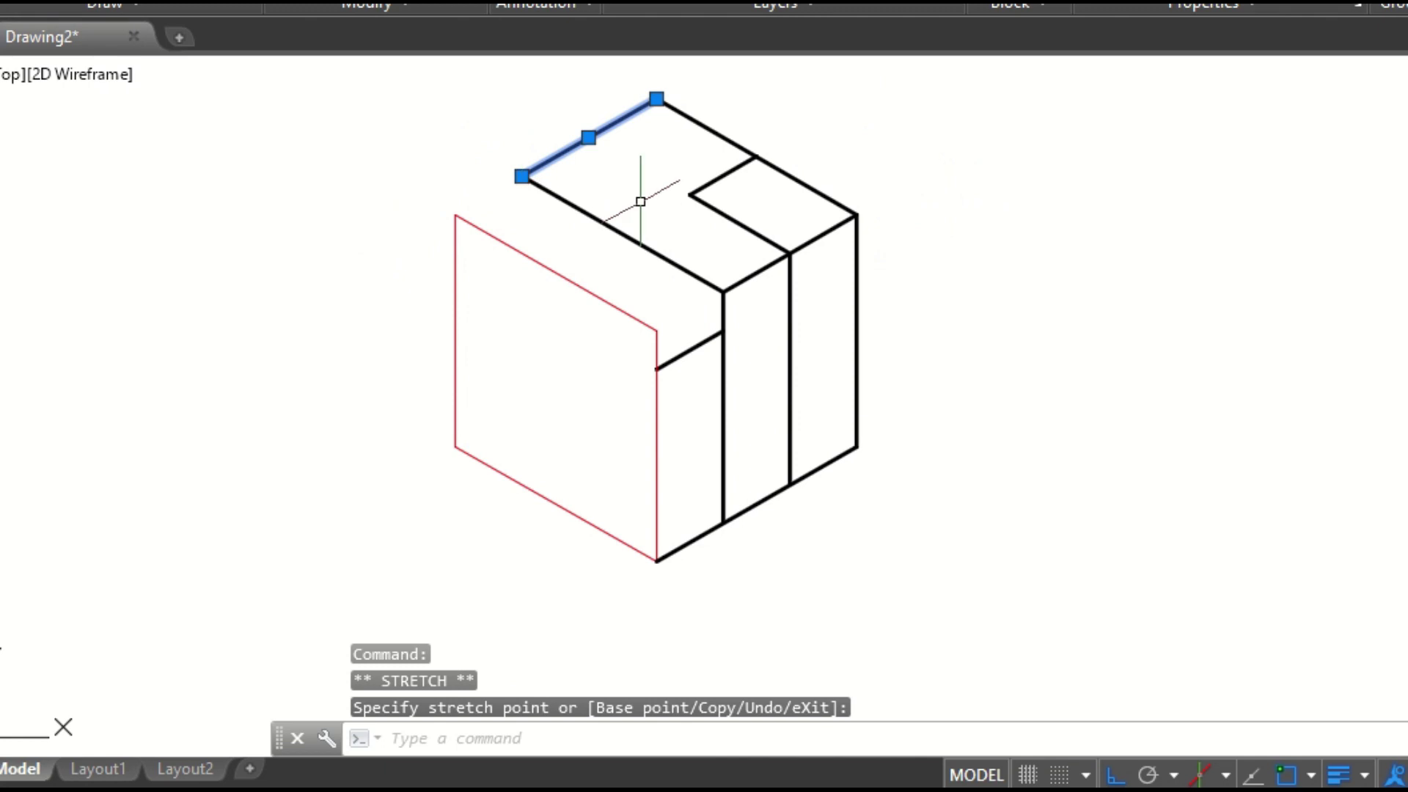
pyautogui.press('Escape')
pyautogui.press('Escape')
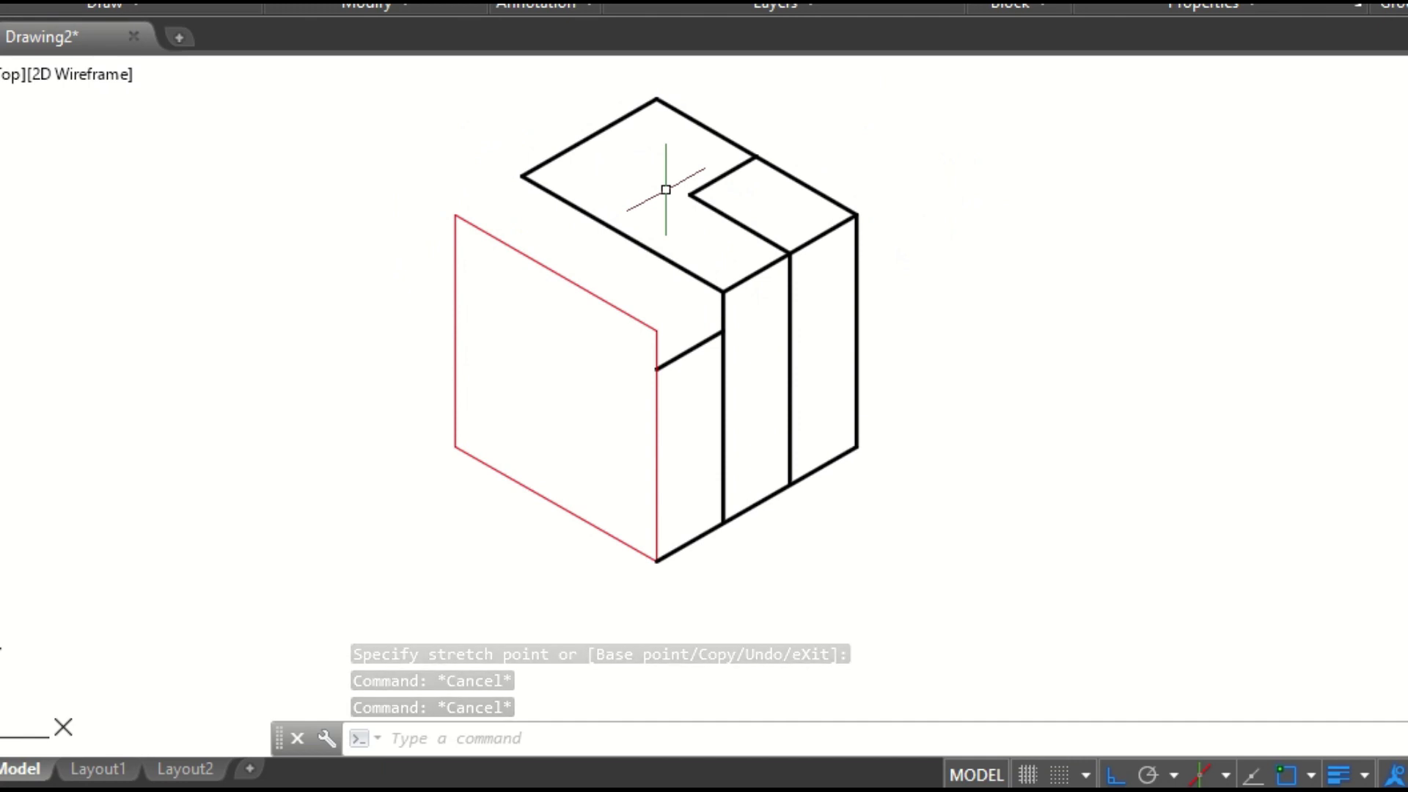
# - Examine the corner notch on the top face and the right face's vertical edges up close
pyautogui.scroll(2, 662, 188)
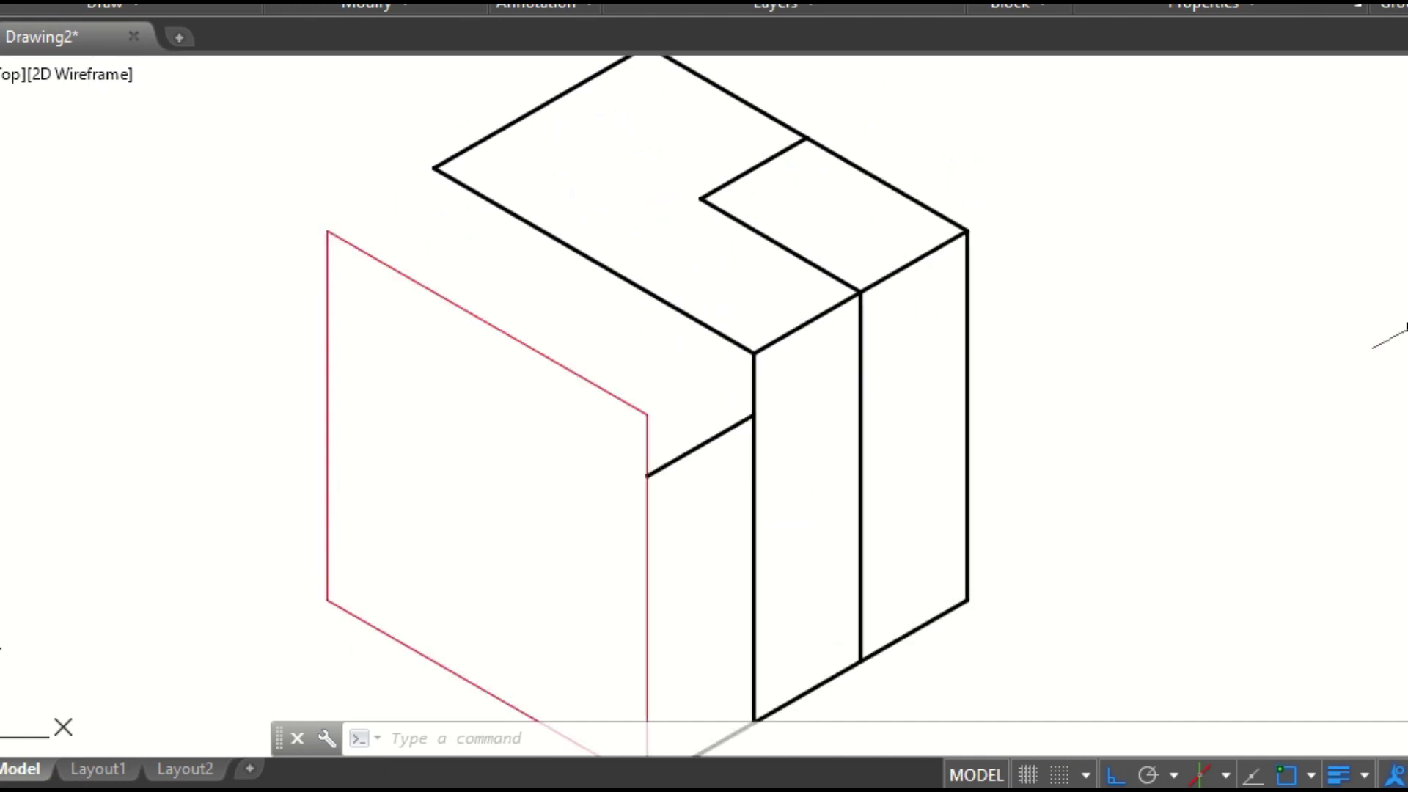
pyautogui.scroll(2, 976, 312)
pyautogui.moveTo(541, 326); pyautogui.dragTo(442, 513, button='middle')
pyautogui.moveTo(573, 347)
pyautogui.mouseDown()
pyautogui.moveTo(396, 305)
pyautogui.moveTo(449, 237)
pyautogui.moveTo(465, 276)
pyautogui.mouseUp()
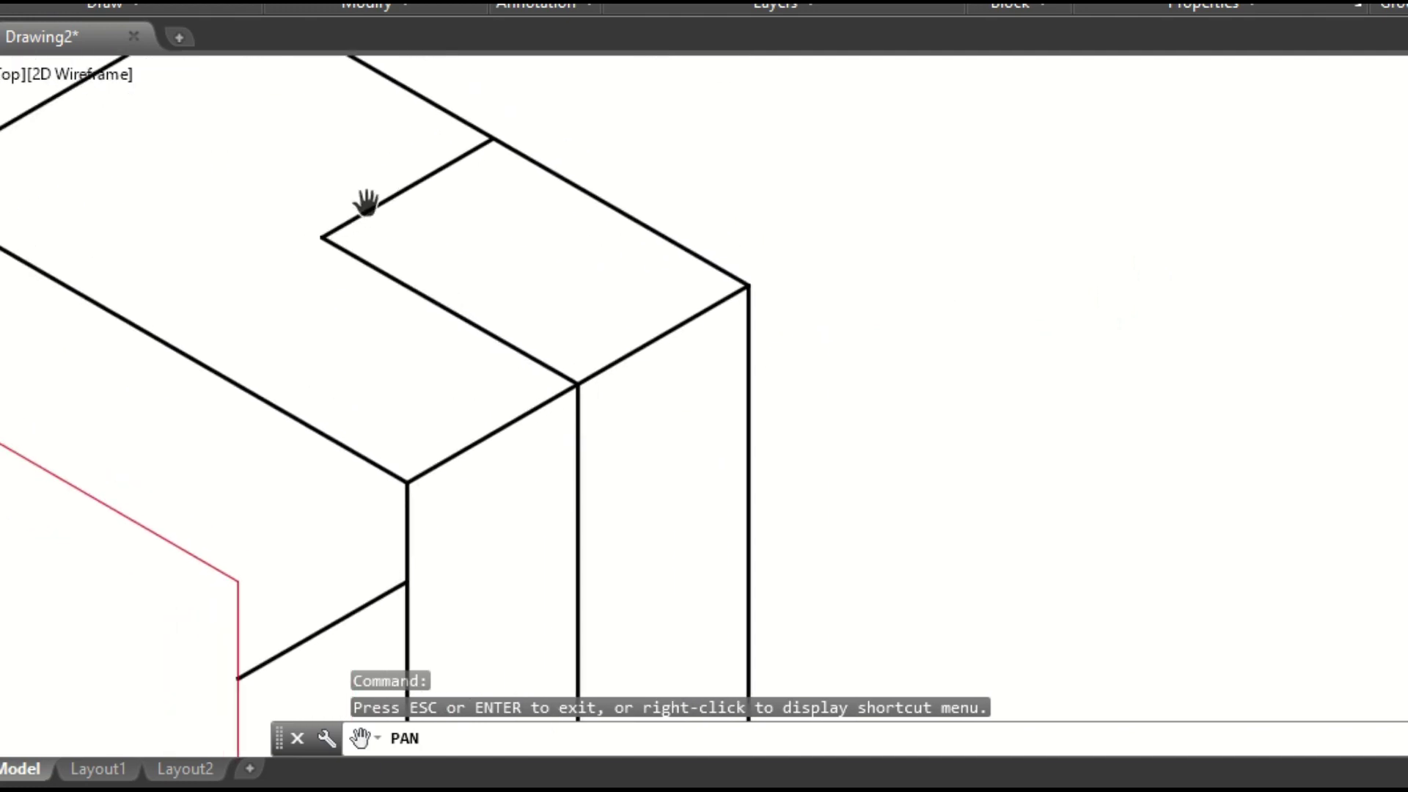
pyautogui.moveTo(526, 233)
pyautogui.mouseDown()
pyautogui.moveTo(513, 245)
pyautogui.moveTo(512, 154)
pyautogui.mouseUp()
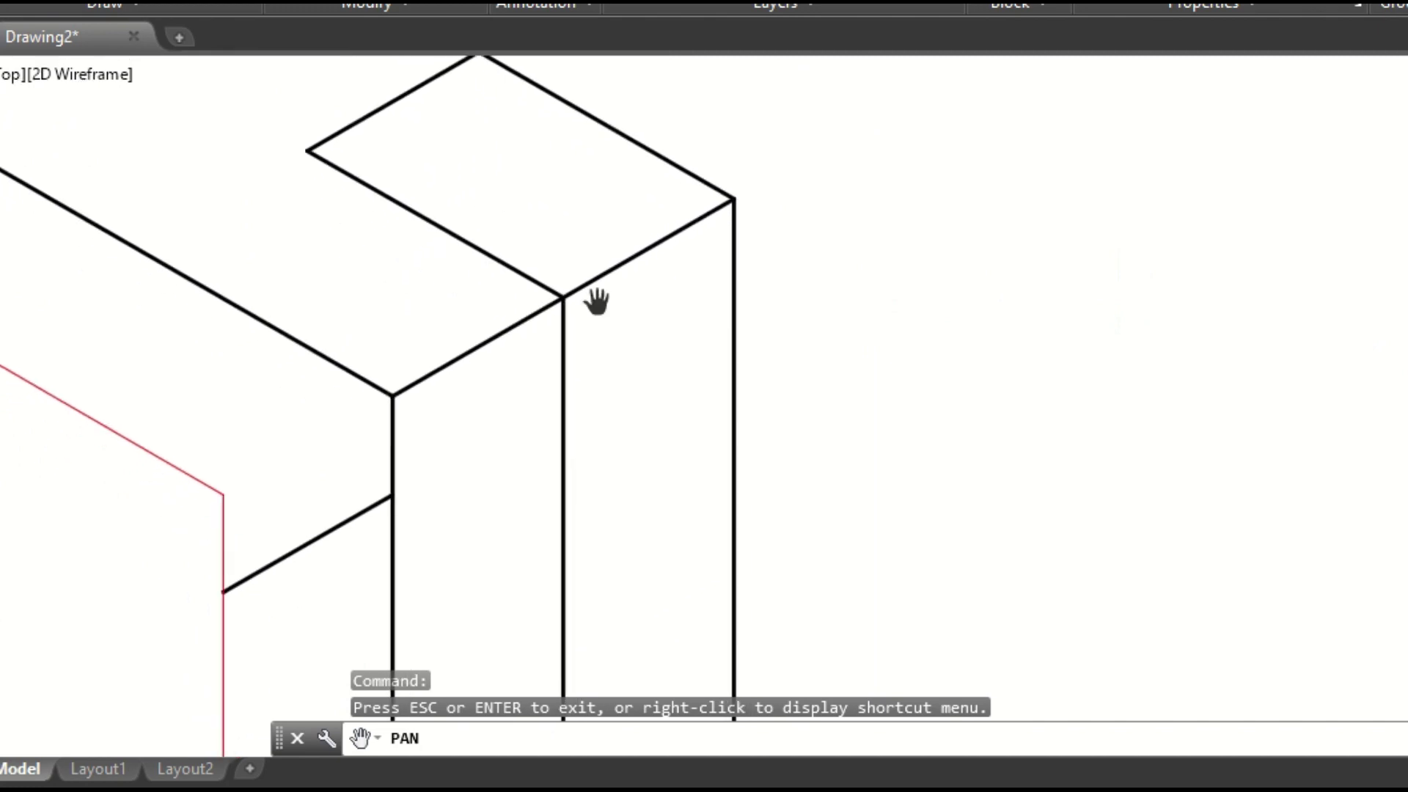
pyautogui.moveTo(583, 380); pyautogui.dragTo(736, 237)
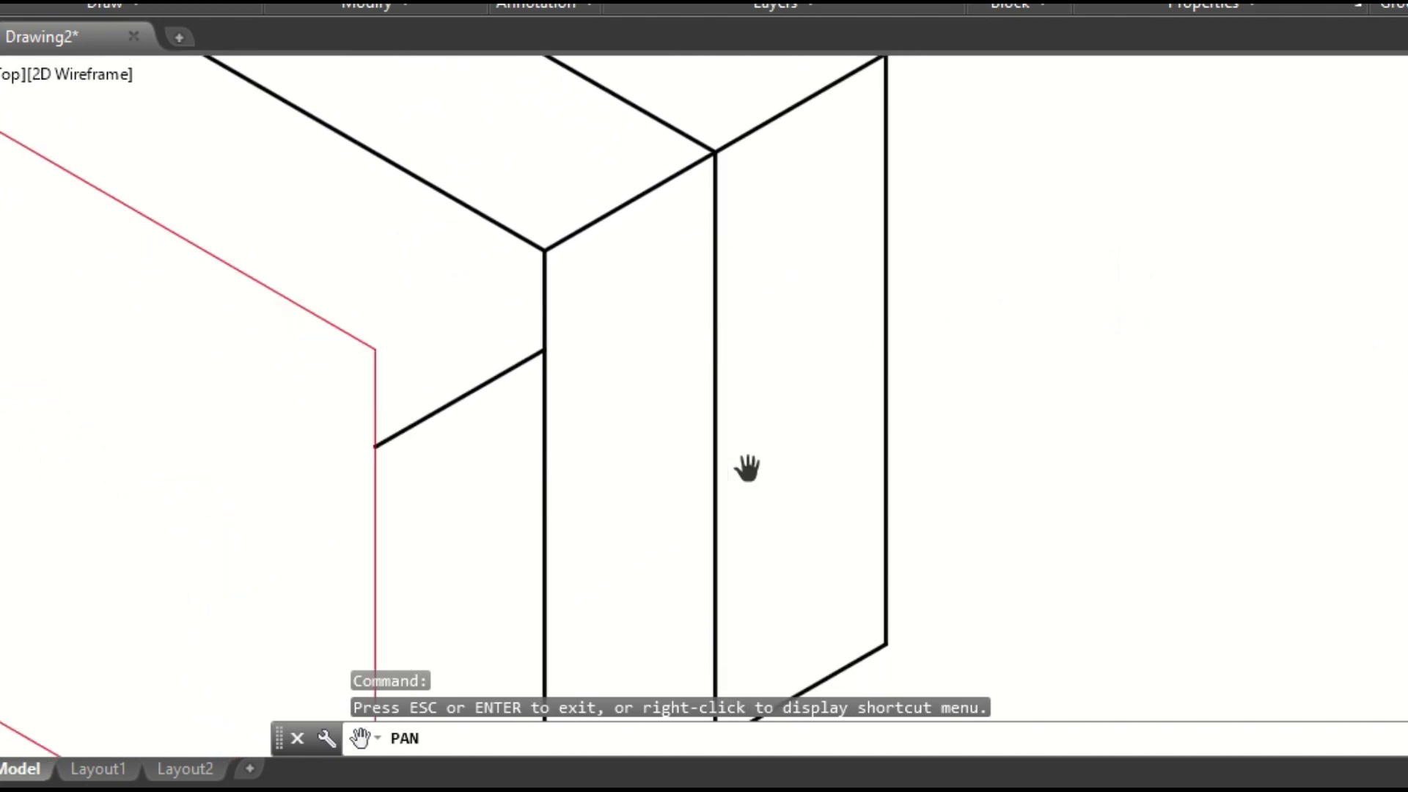
pyautogui.moveTo(664, 204)
pyautogui.mouseDown()
pyautogui.moveTo(610, 362)
pyautogui.moveTo(698, 201)
pyautogui.moveTo(685, 256)
pyautogui.mouseUp()
pyautogui.scroll(-2, 616, 352)
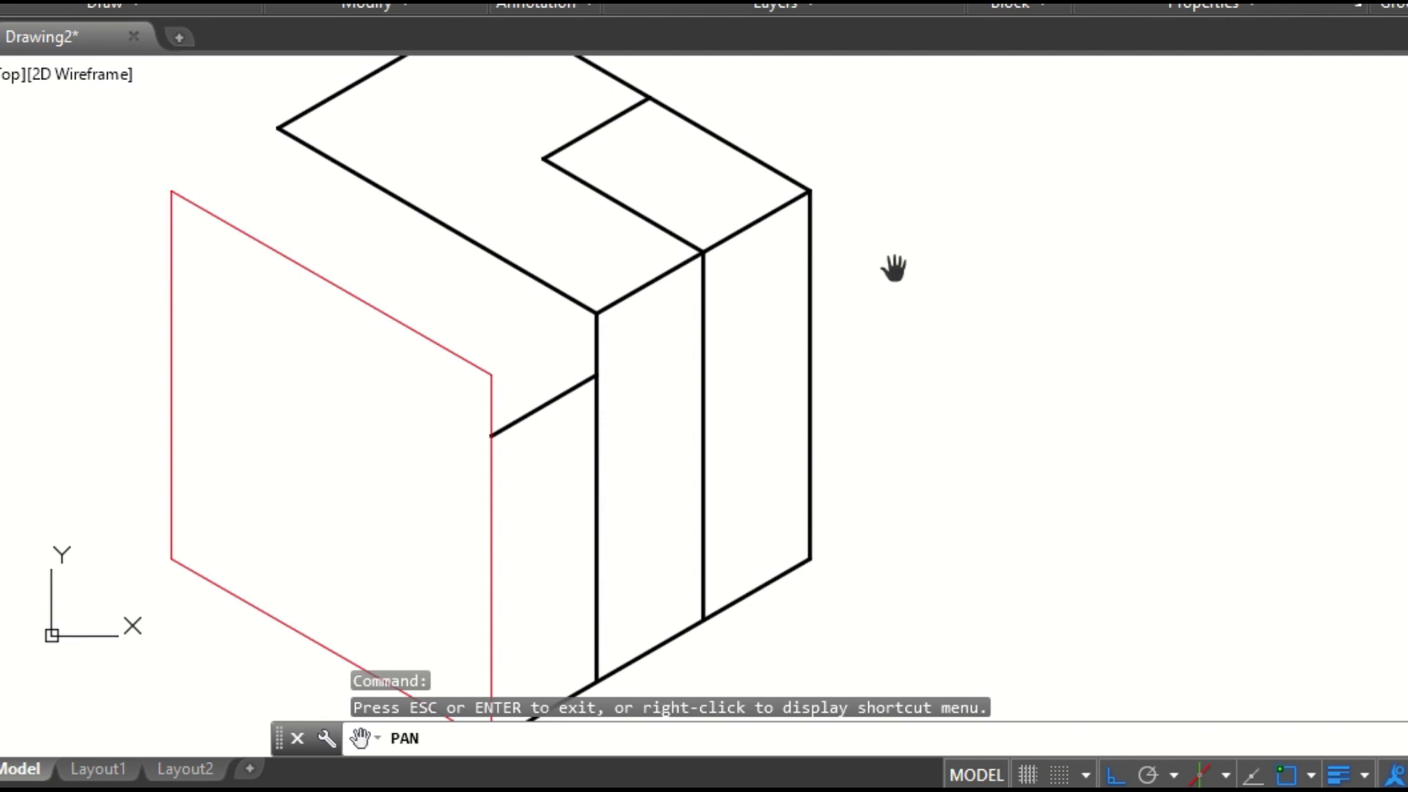
pyautogui.press('Escape')
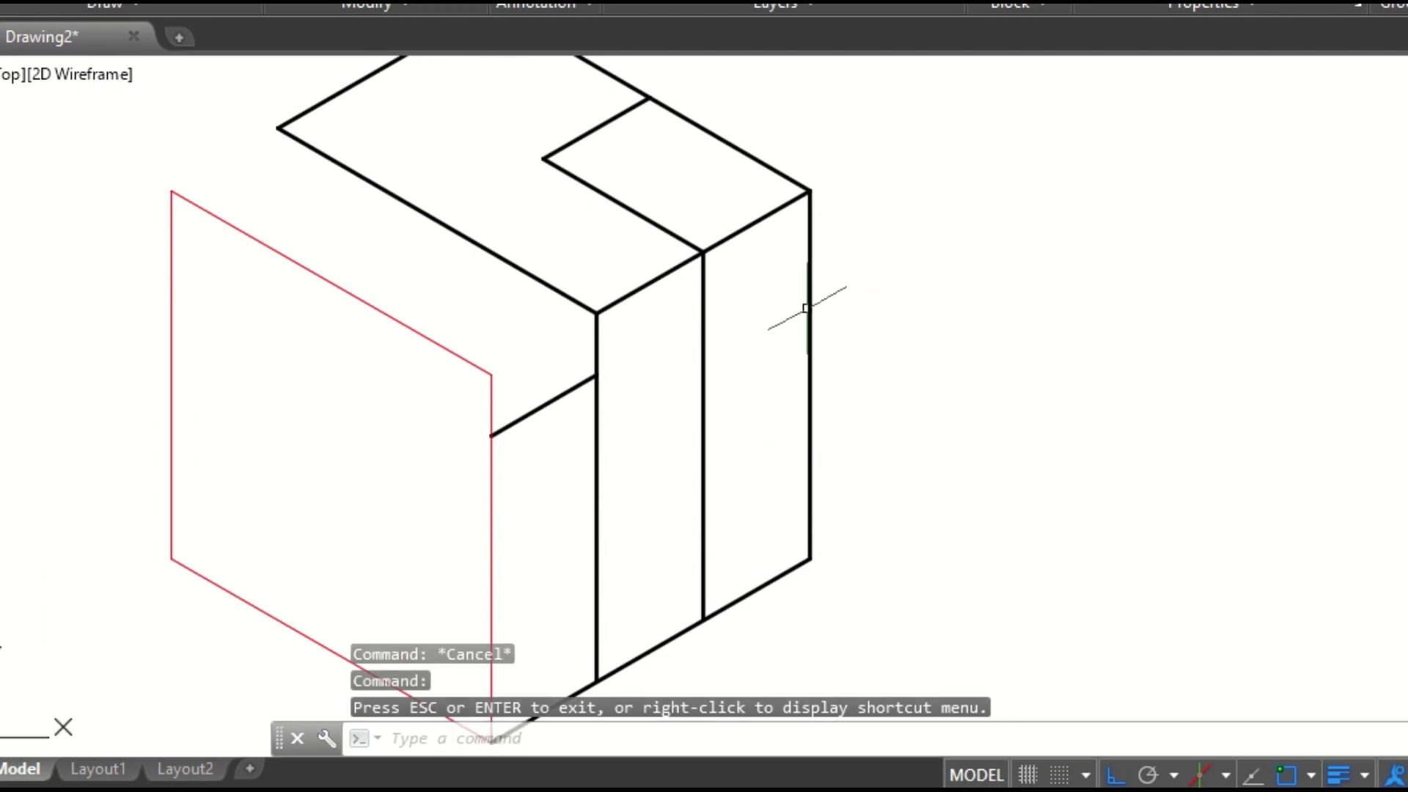
# - Stretch the upper end of the right face's outer vertical edge to the notch corner on the rear right edge, forming a slanted edge
pyautogui.click(808, 305)
pyautogui.click(809, 191)
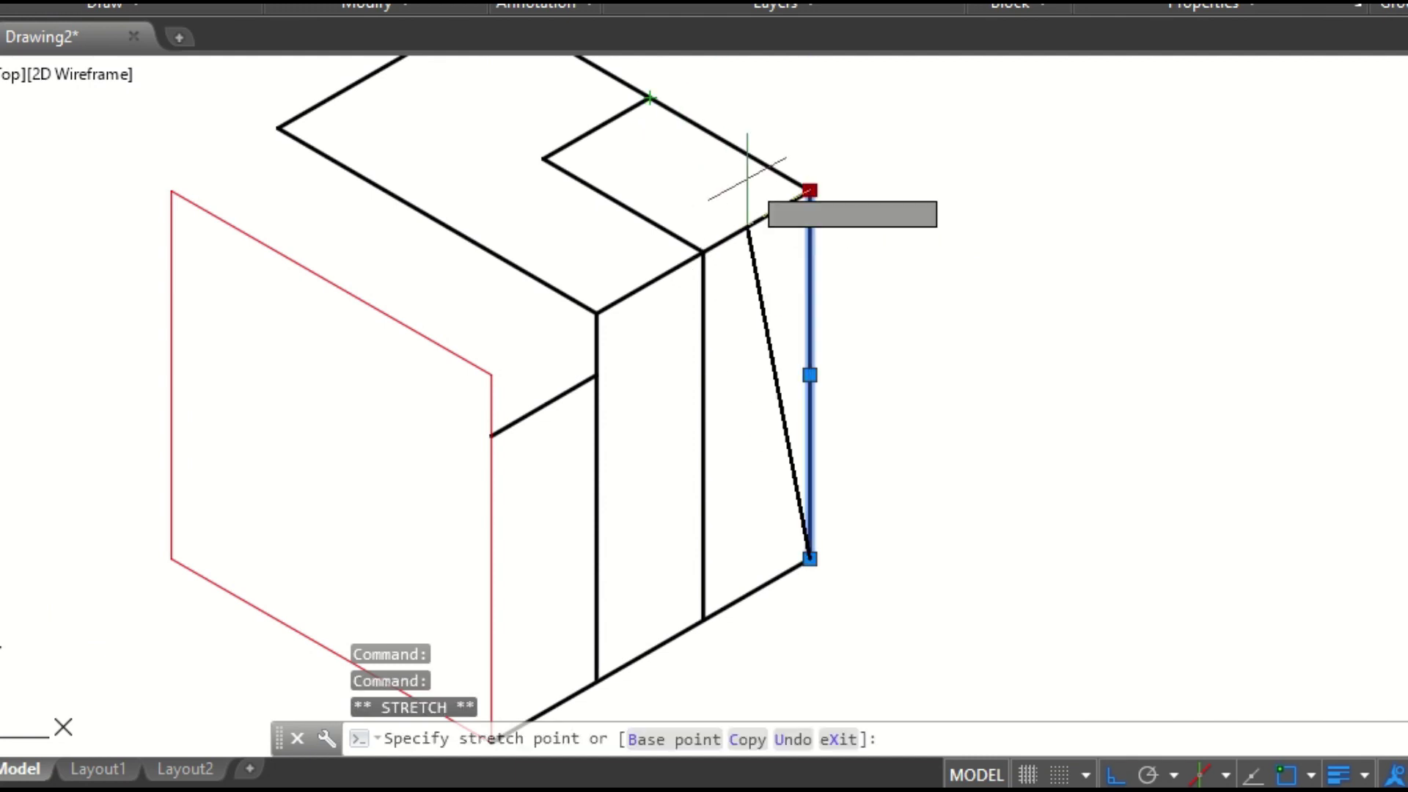
pyautogui.click(650, 97)
pyautogui.press('Escape')
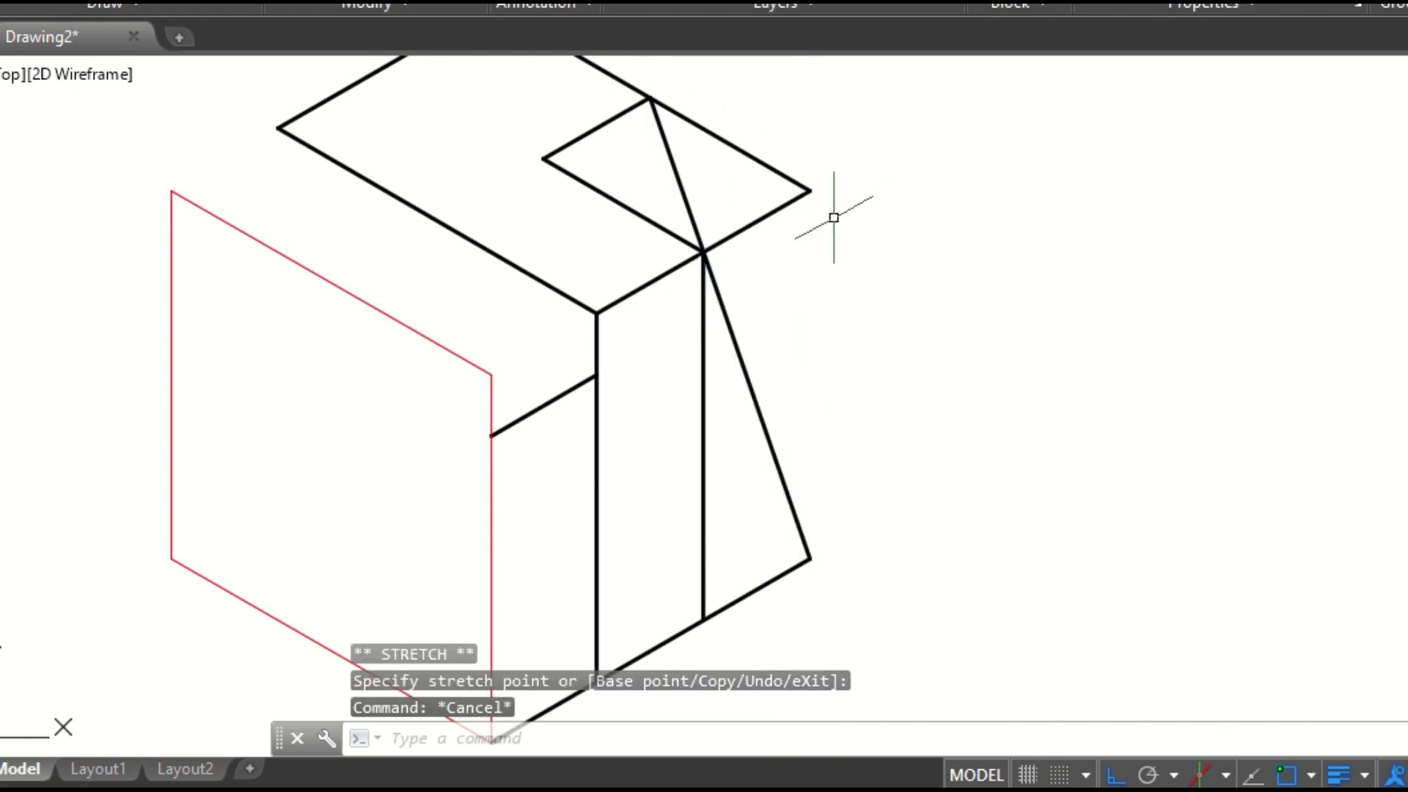
# - Shorten the right face's top edge to the second inner vertical line and the rear right edge to the slanted edge's upper end
pyautogui.click(782, 206)
pyautogui.click(810, 190)
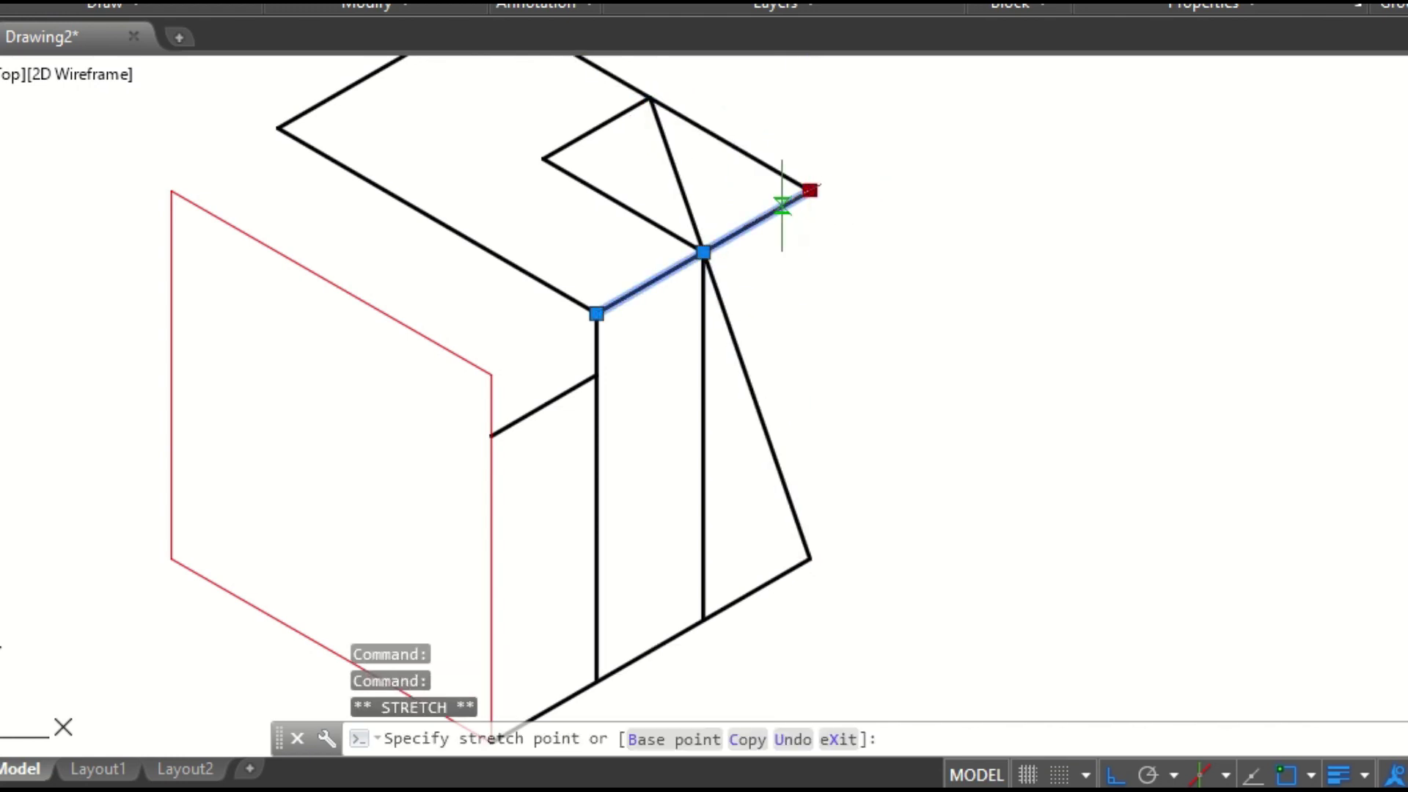
pyautogui.click(703, 252)
pyautogui.press('Escape')
pyautogui.click(807, 187)
pyautogui.click(810, 190)
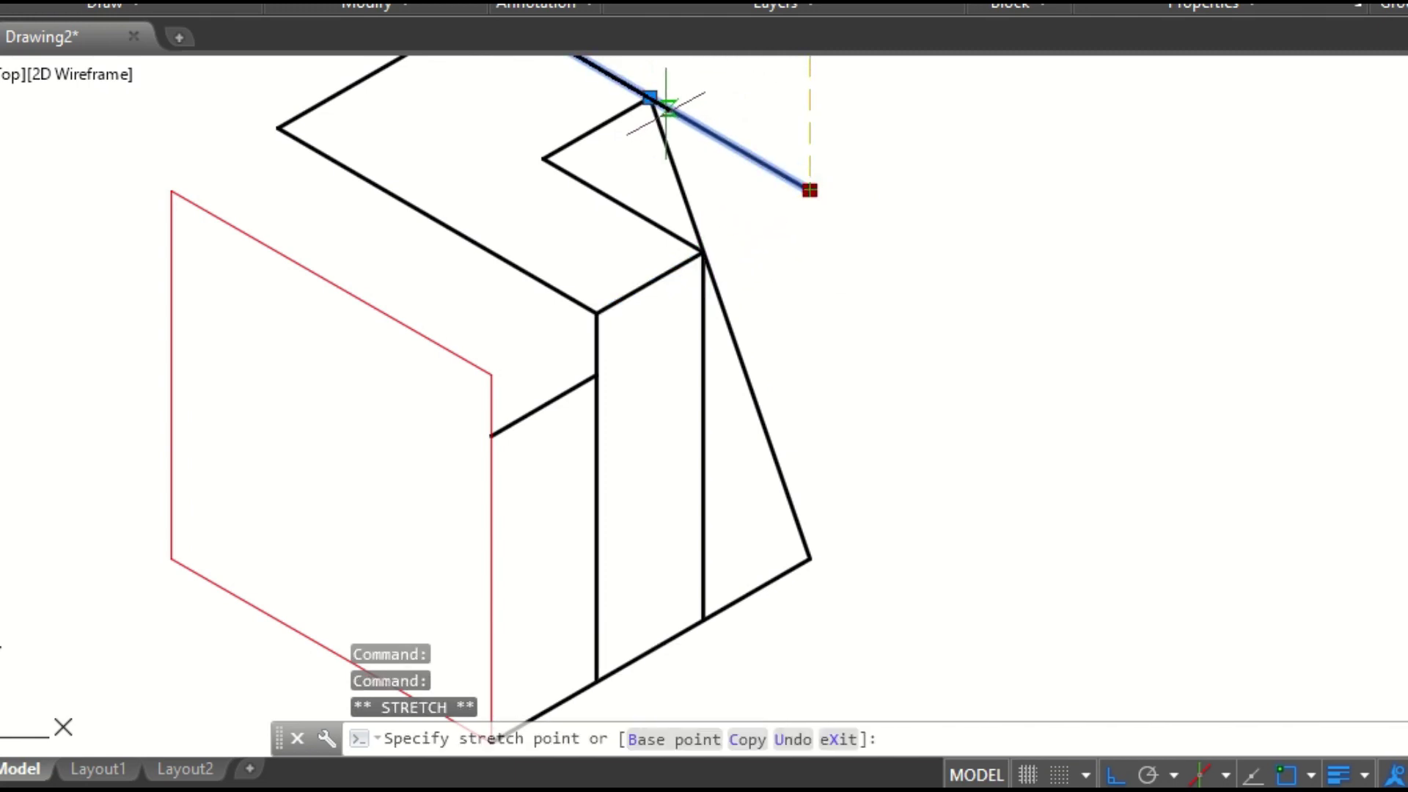
pyautogui.click(651, 100)
pyautogui.press('Escape')
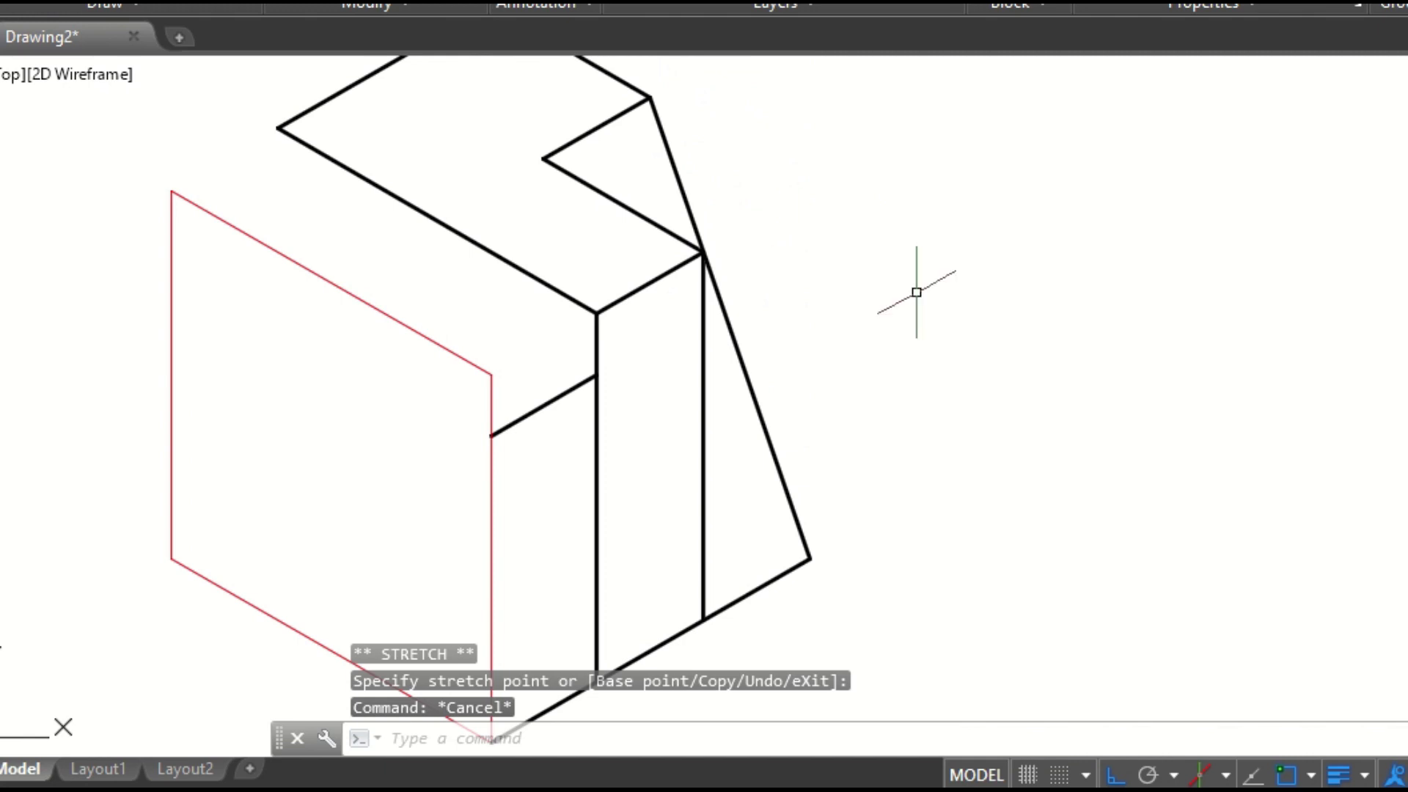
# - Move the left face's top edge down from the front corner to the front end of the lower step line
pyautogui.scroll(-2, 914, 285)
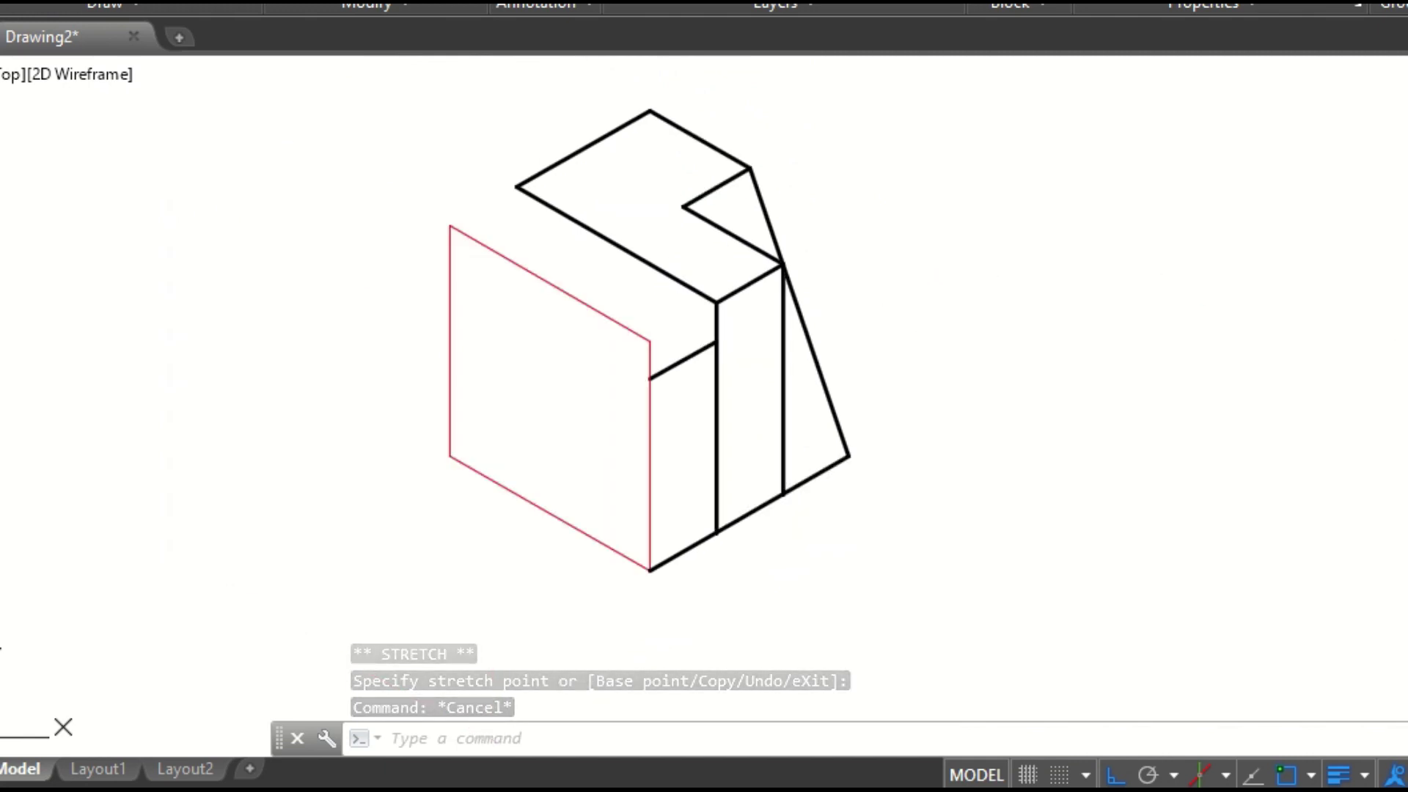
pyautogui.moveTo(679, 291); pyautogui.dragTo(927, 348)
pyautogui.scroll(2, 856, 302)
pyautogui.moveTo(854, 299); pyautogui.dragTo(734, 239)
pyautogui.moveTo(779, 347); pyautogui.dragTo(769, 272)
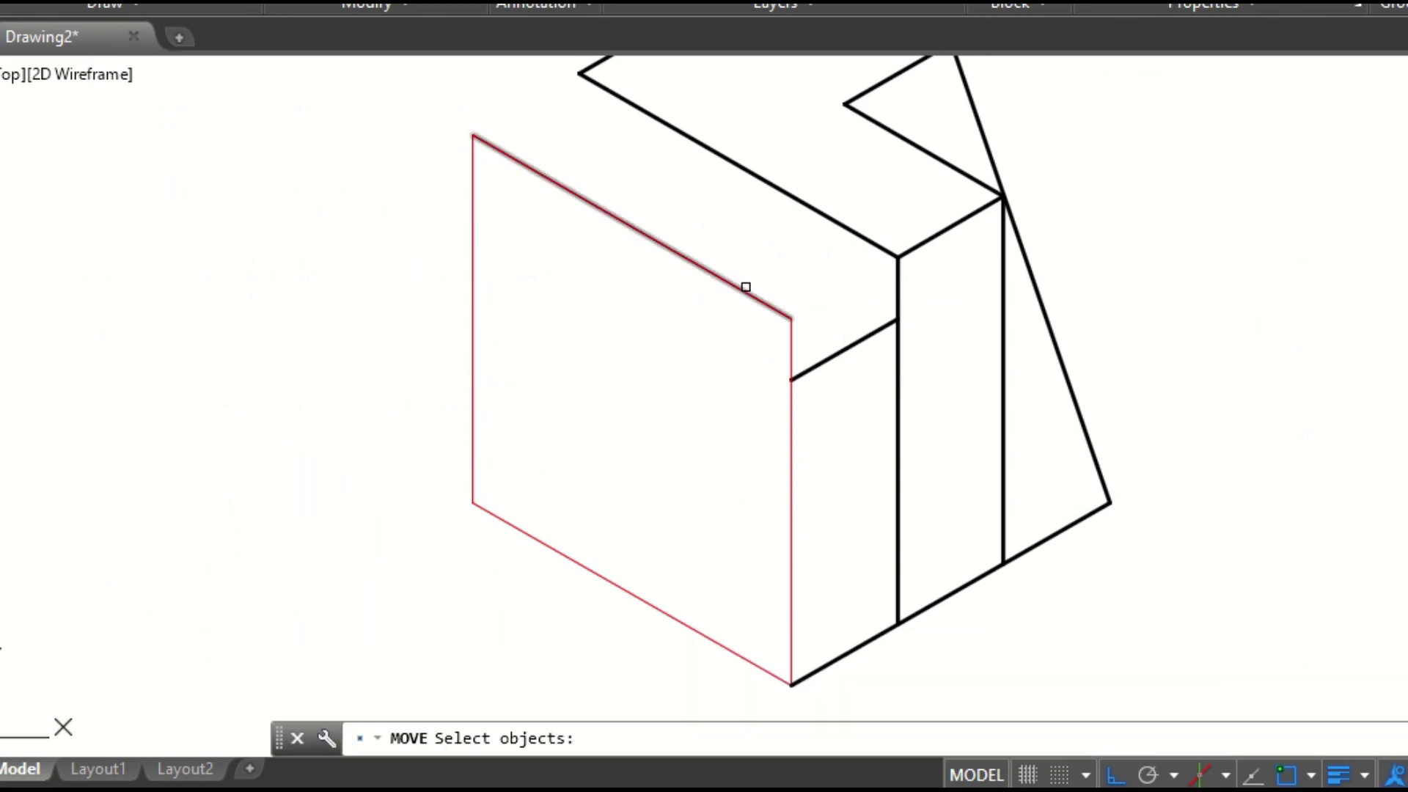
pyautogui.click(746, 288)
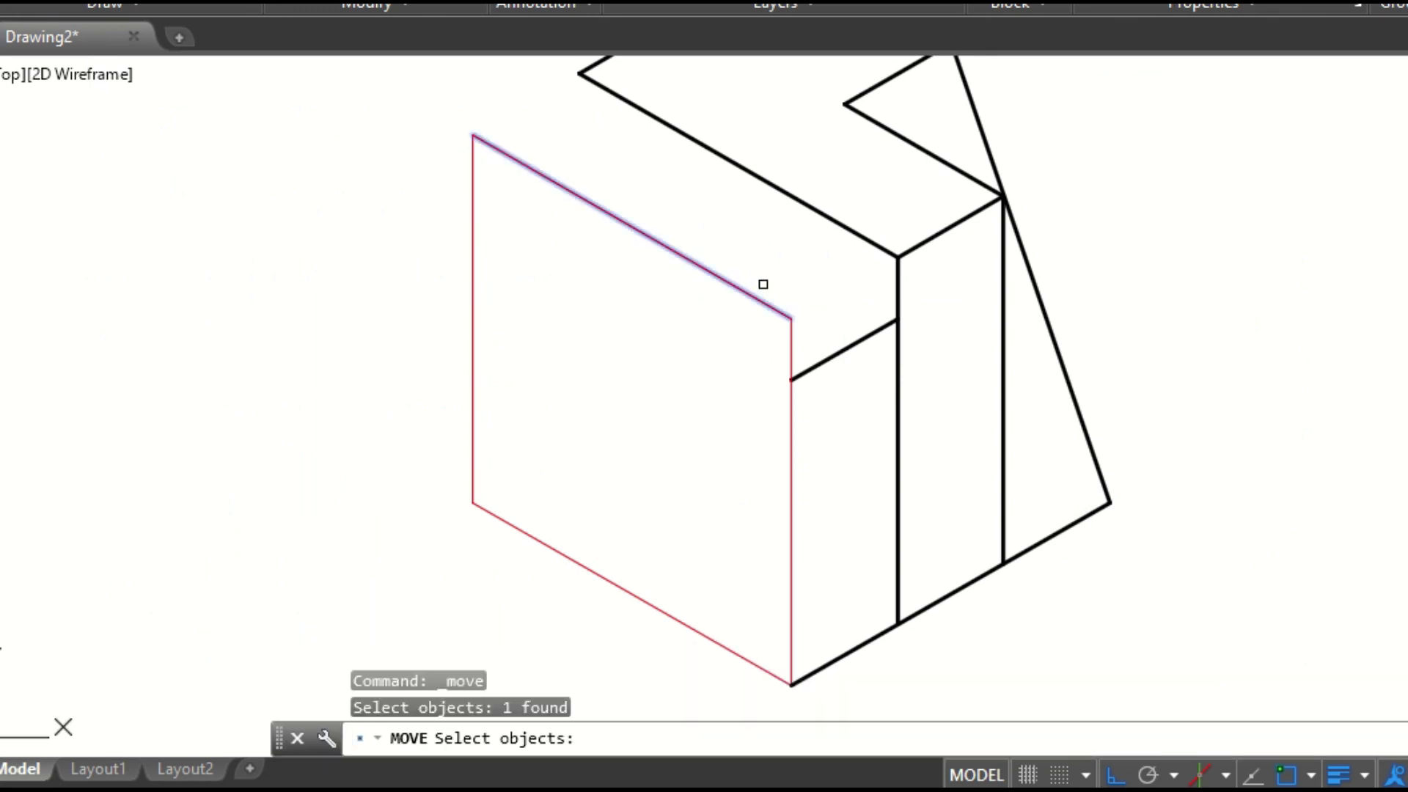
pyautogui.press('Return')
pyautogui.click(792, 314)
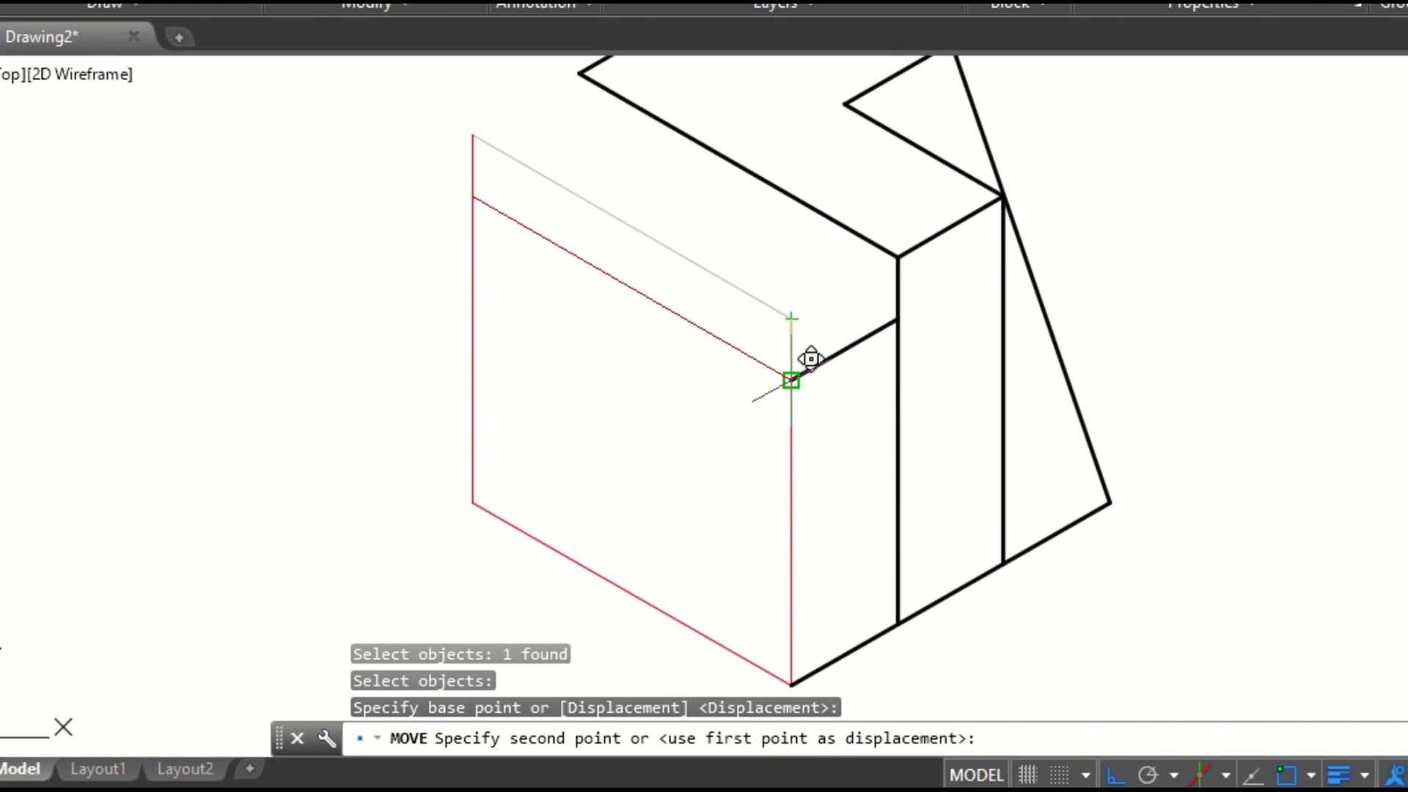
pyautogui.click(805, 384)
pyautogui.press('Escape')
# - Shorten the left face's two vertical edges so their upper ends meet the ends of the lowered top edge
pyautogui.click(792, 338)
pyautogui.click(792, 319)
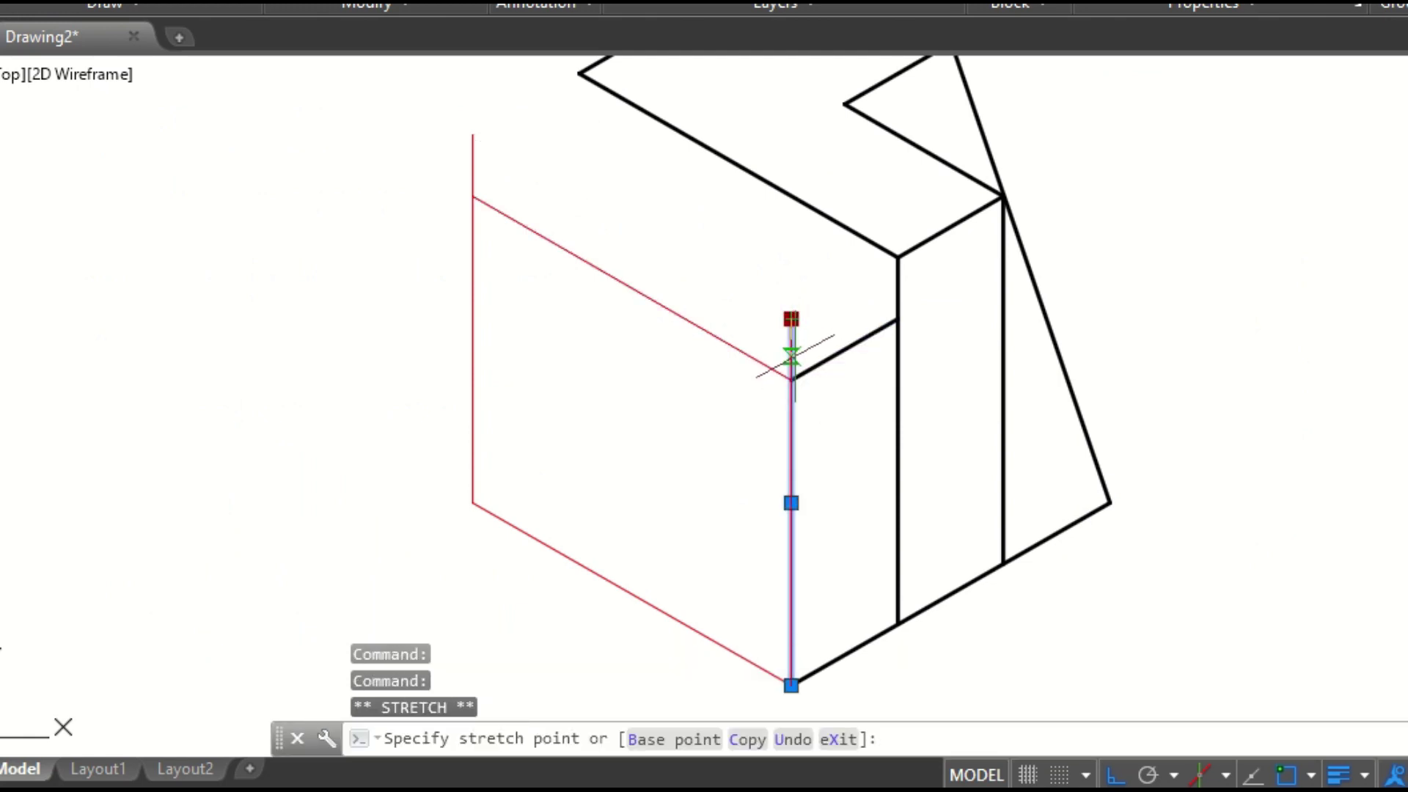
pyautogui.click(469, 154)
pyautogui.click(472, 134)
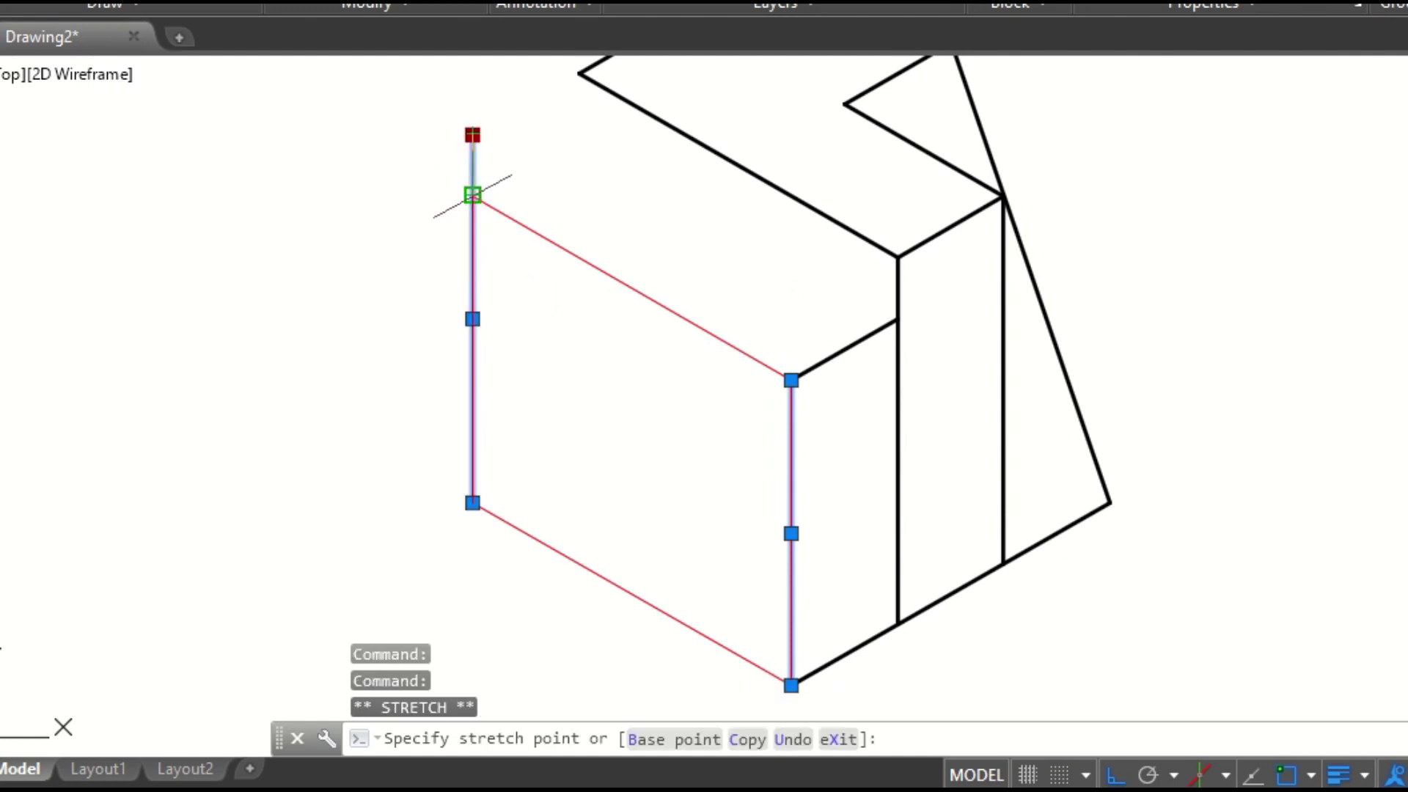
pyautogui.click(473, 196)
pyautogui.press('Escape')
pyautogui.press('Escape')
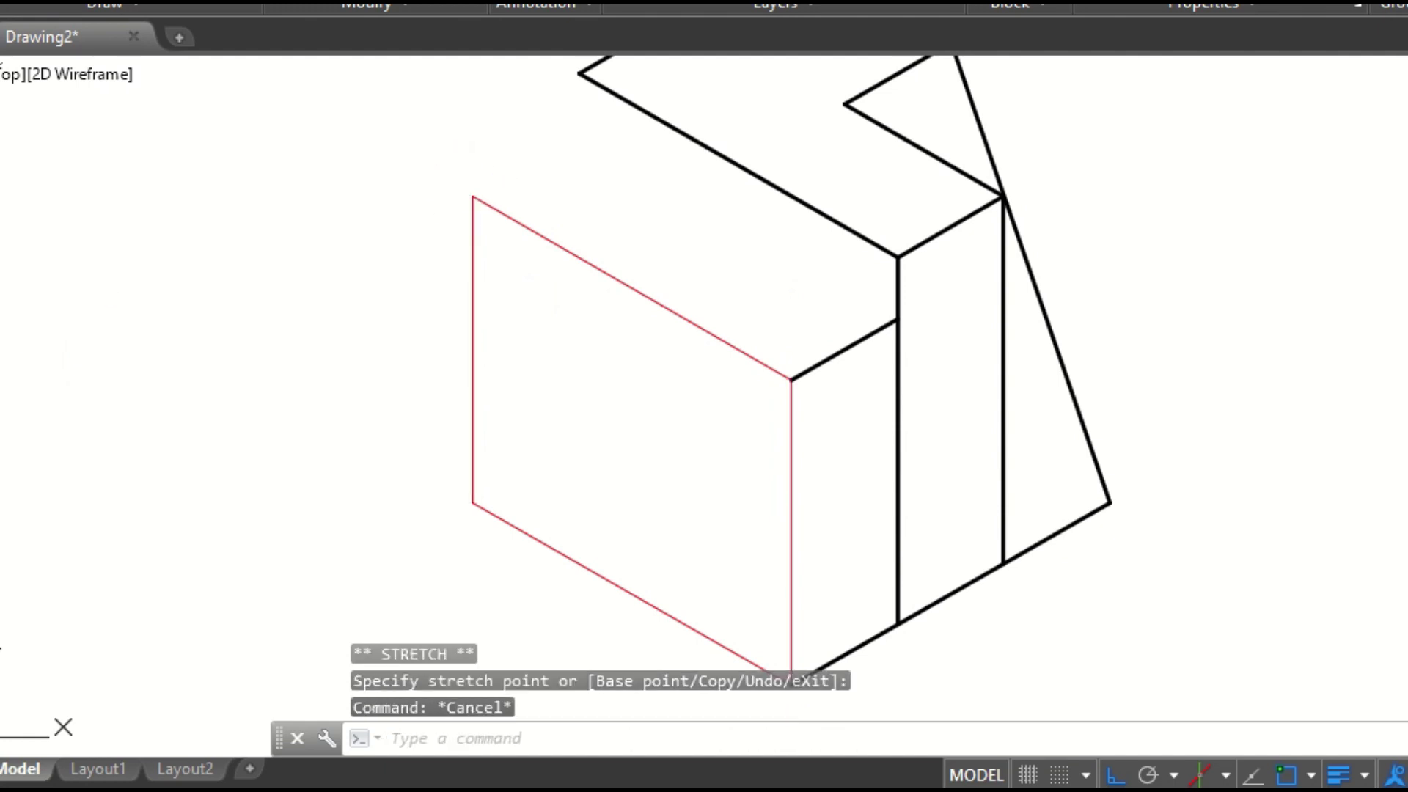
# - Draw a construction circle of radius 20 centred on the front upper corner of the left face
pyautogui.write('c')
pyautogui.press('Return')
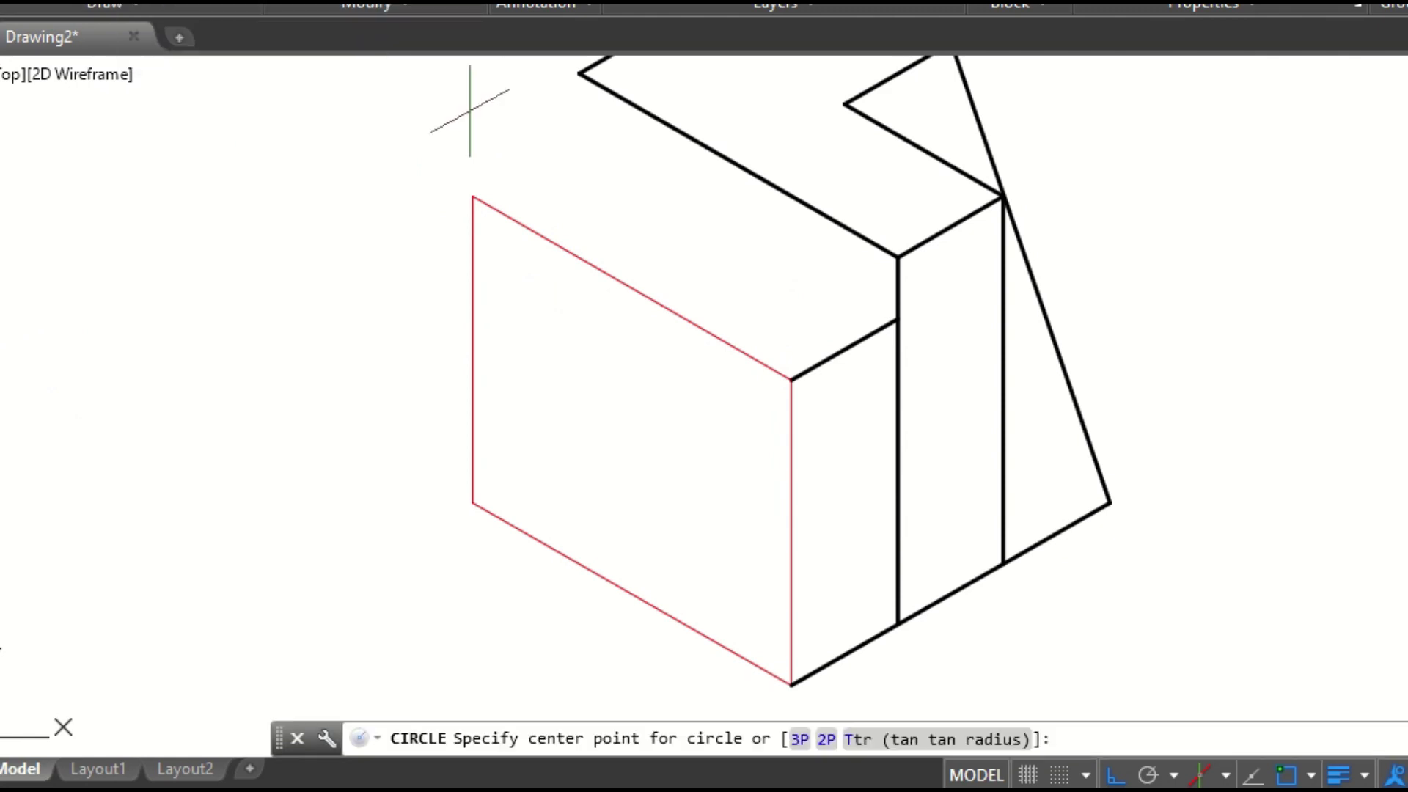
pyautogui.click(791, 380)
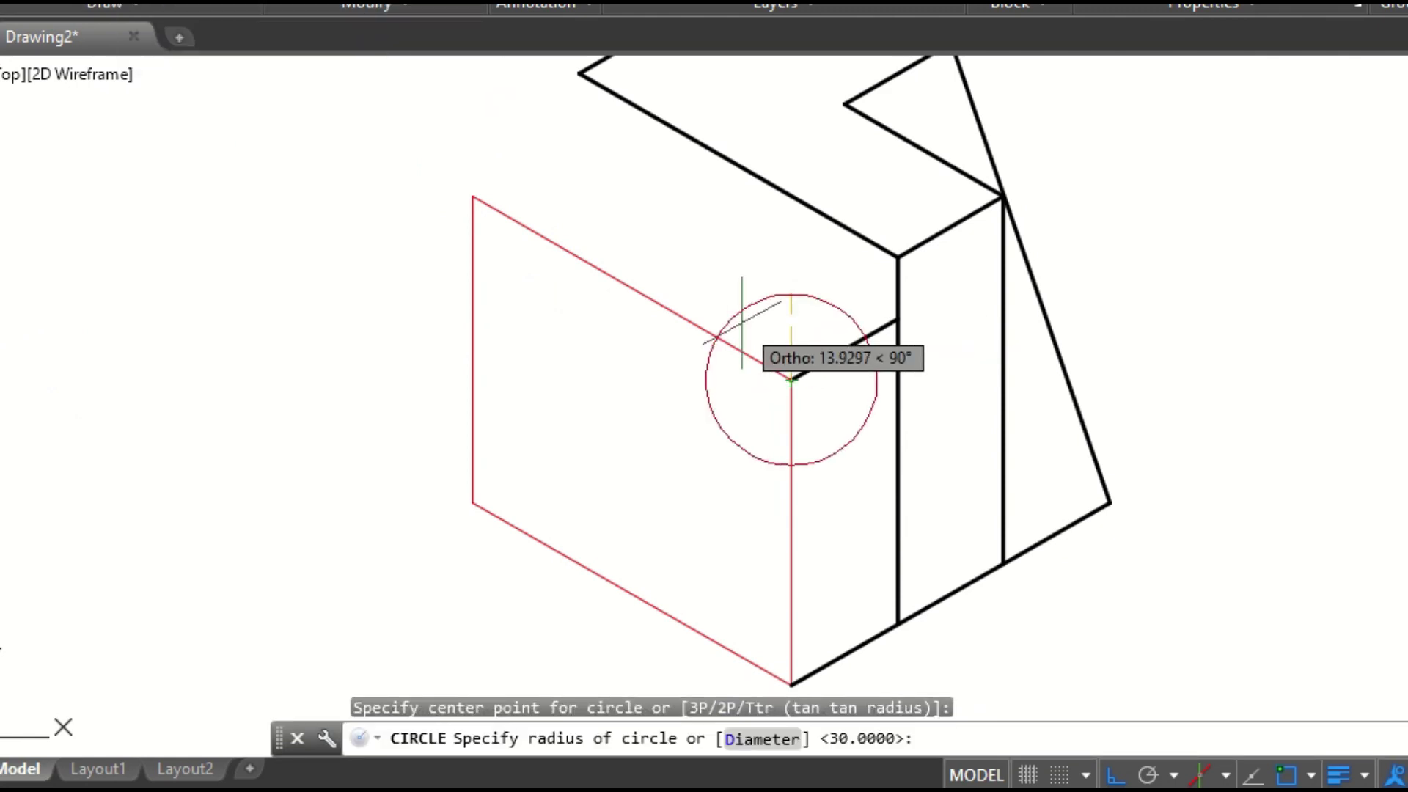
pyautogui.write('20')
pyautogui.press('Return')
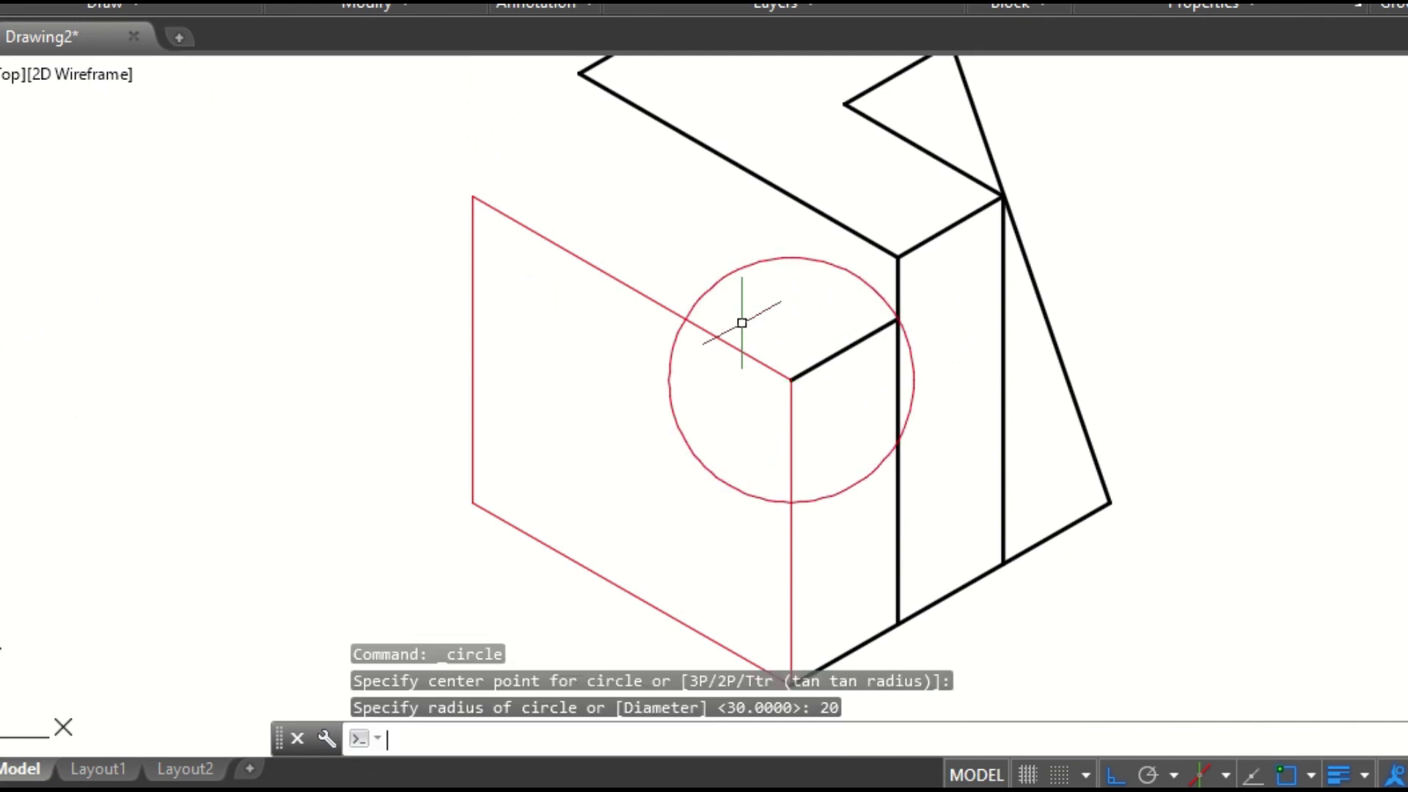
# - Add a radius 10 circle where the first circle crosses the left face's top edge, and a radius 20 circle where the second crosses it
pyautogui.press('Return')
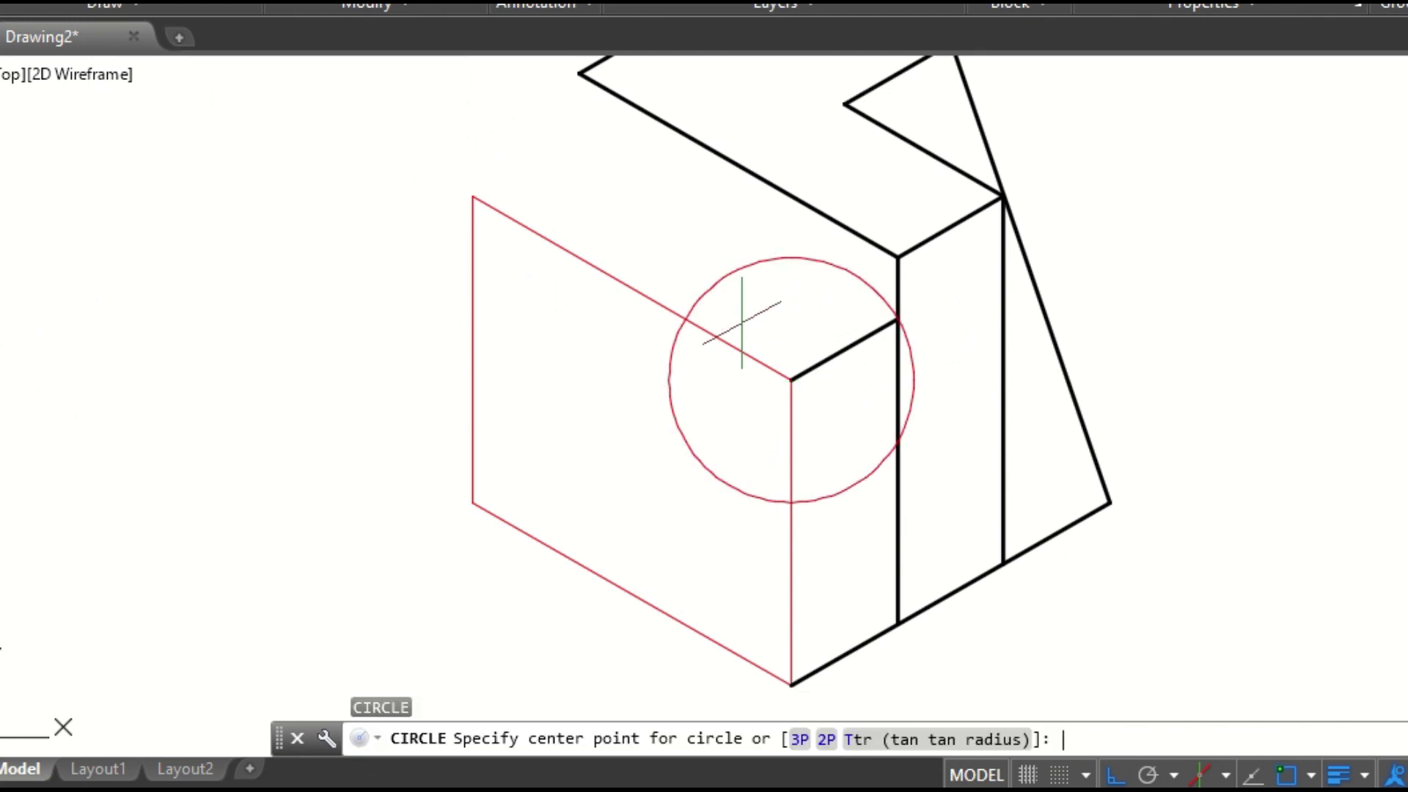
pyautogui.click(682, 320)
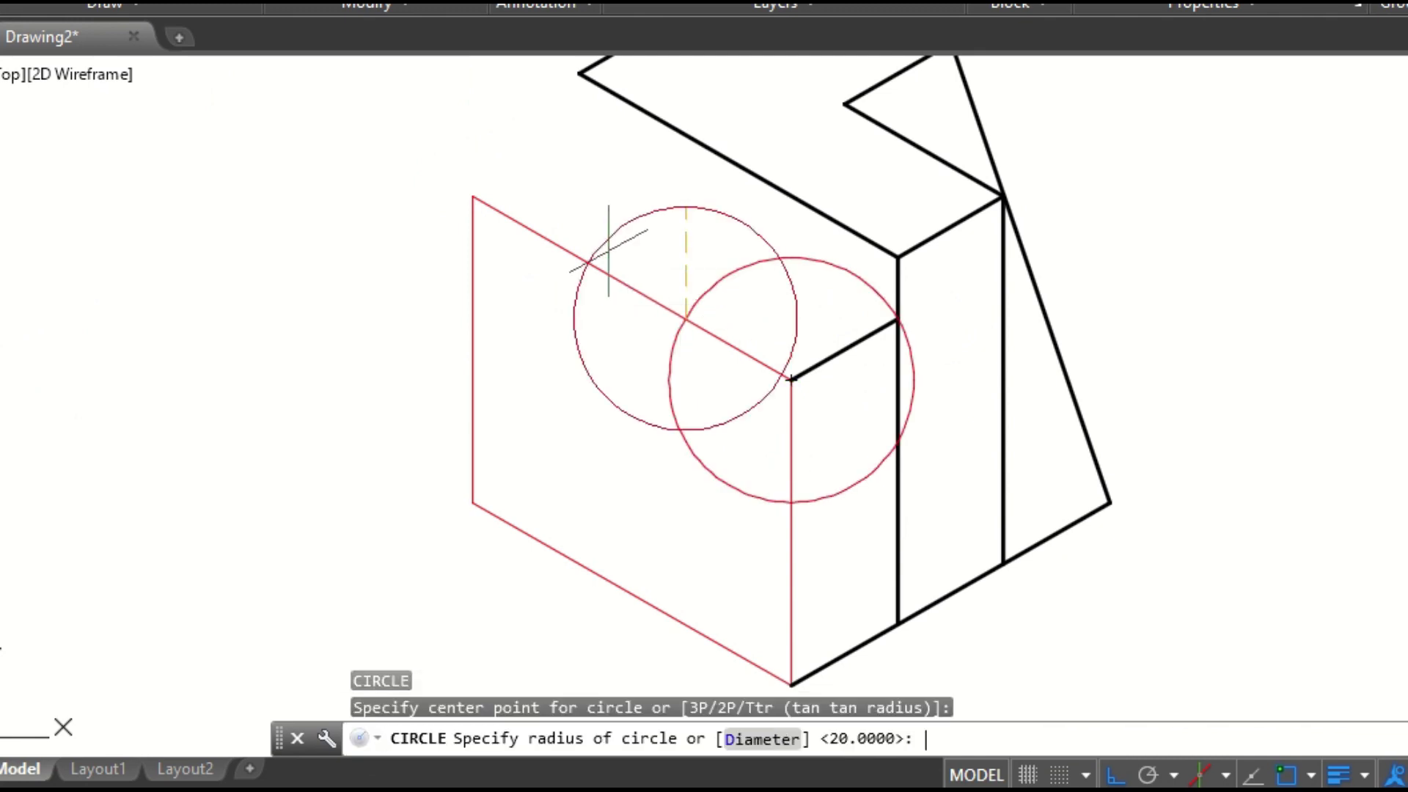
pyautogui.press('Return')
pyautogui.press('Return')
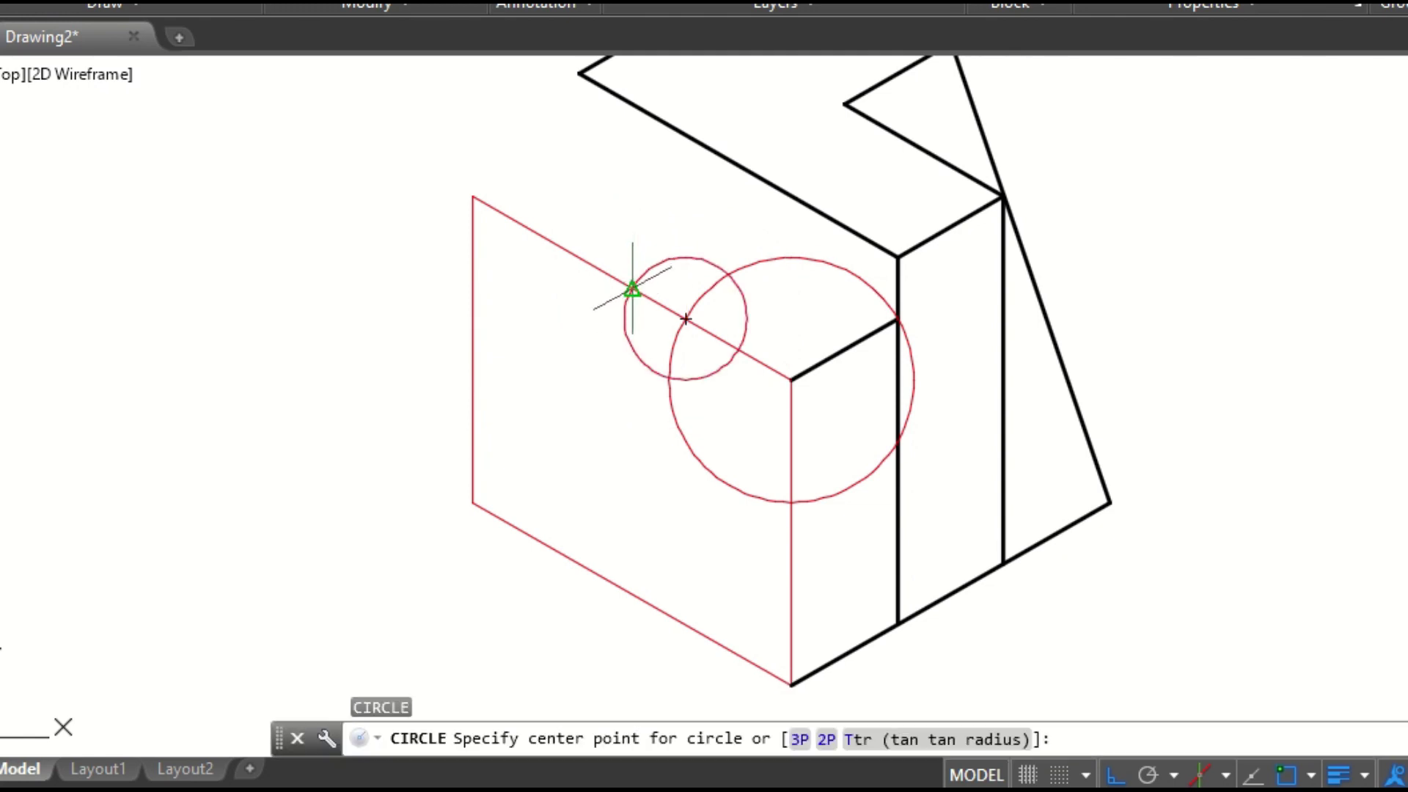
pyautogui.click(633, 288)
pyautogui.write('20')
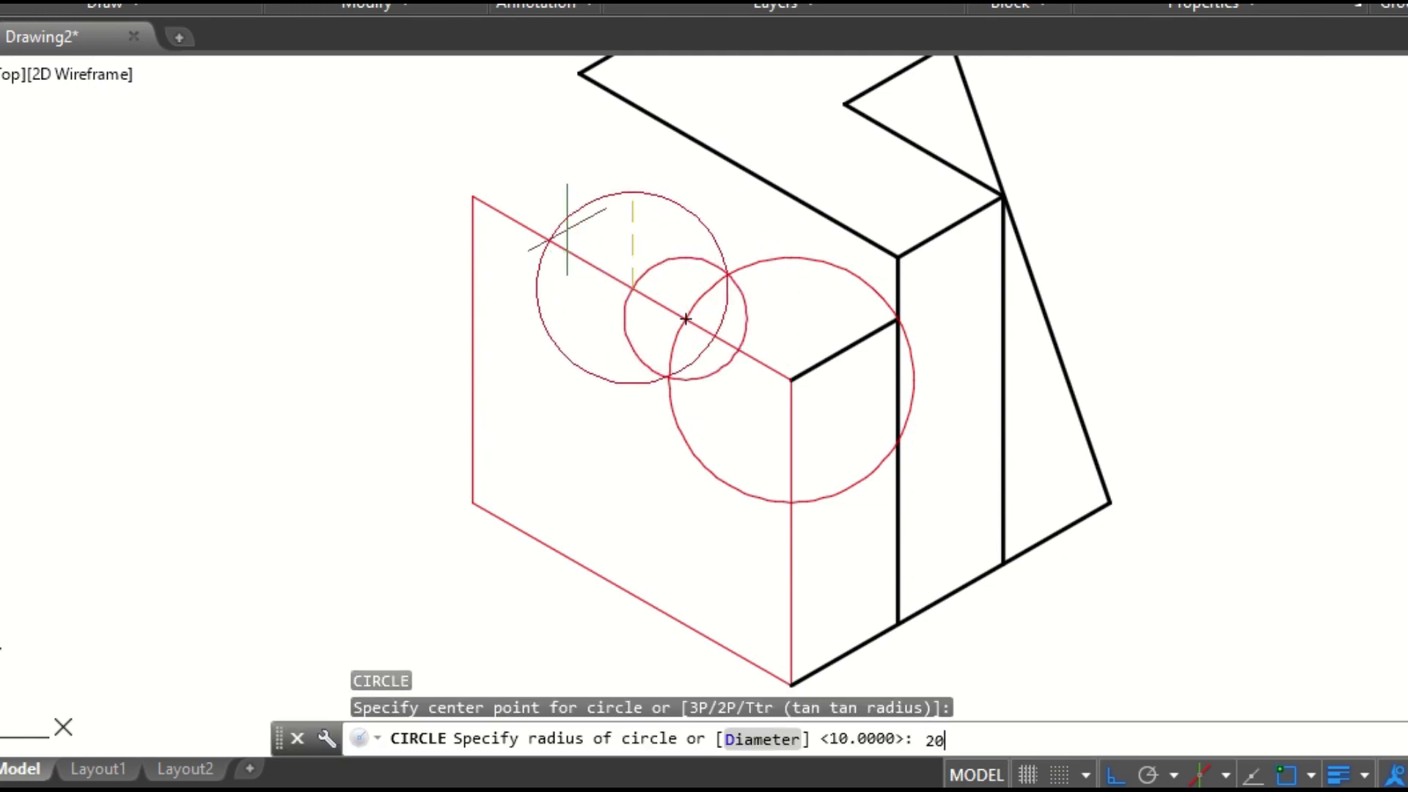
pyautogui.press('Return')
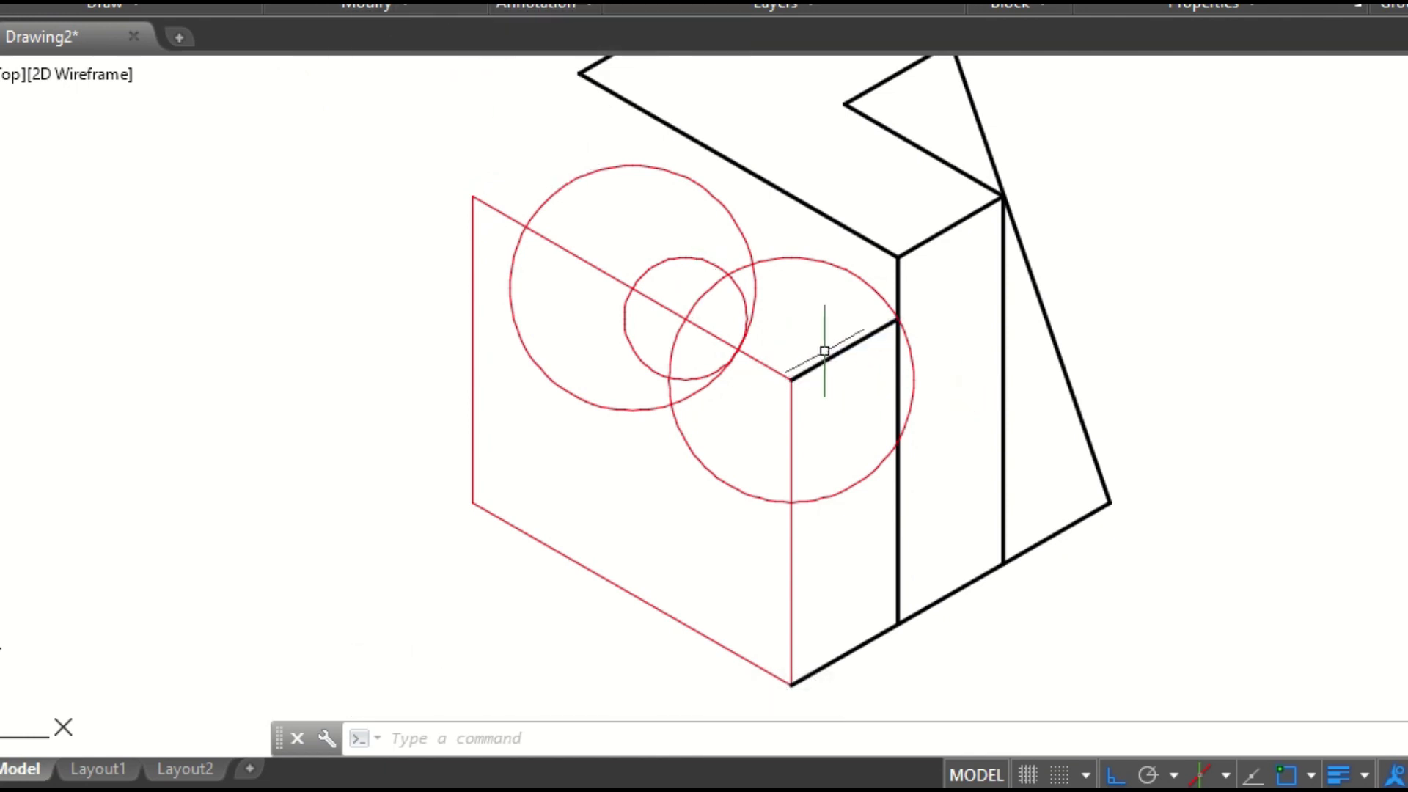
# - Copy the short lower step line from the front corner to the three points where the circles cross the left face's top edge
pyautogui.click(319, 2)
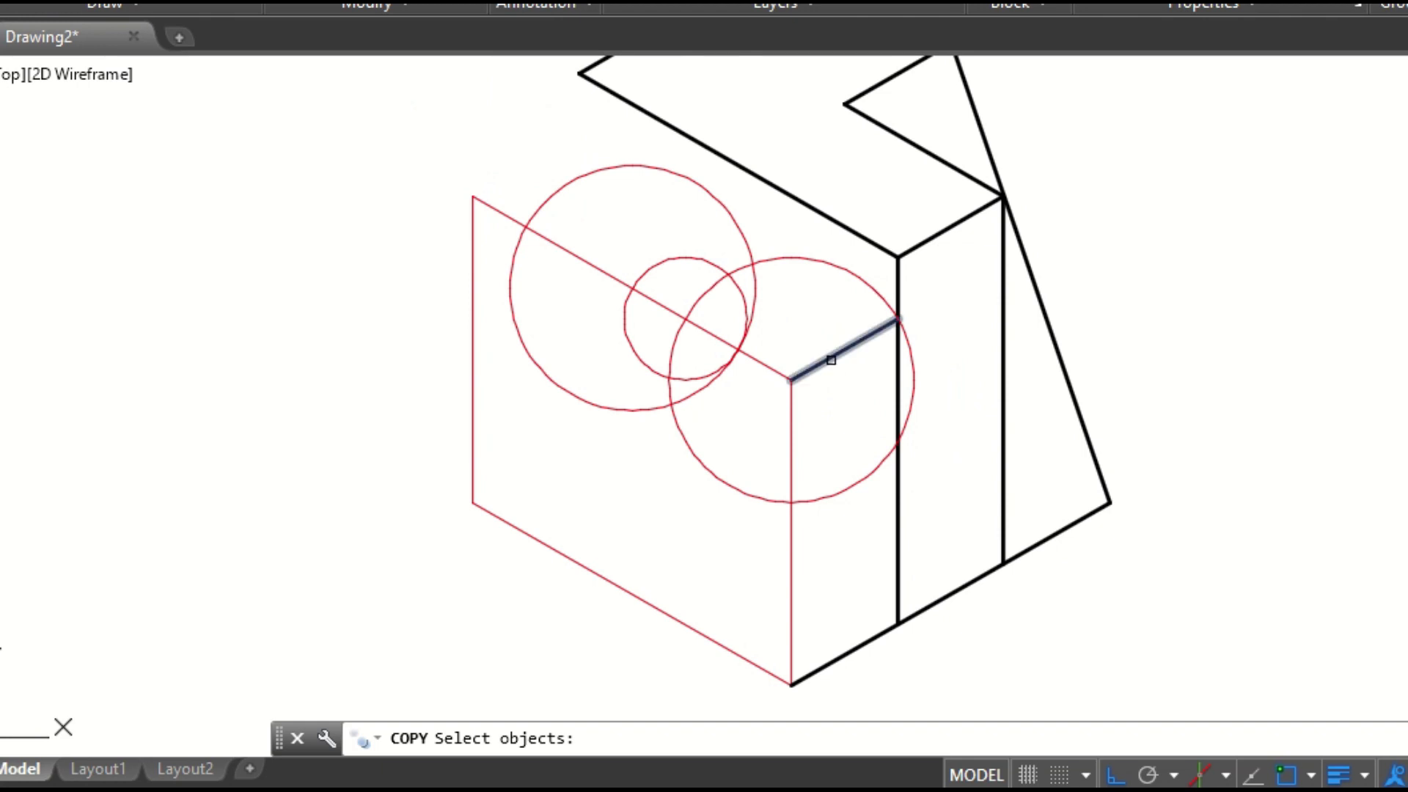
pyautogui.click(835, 360)
pyautogui.press('Return')
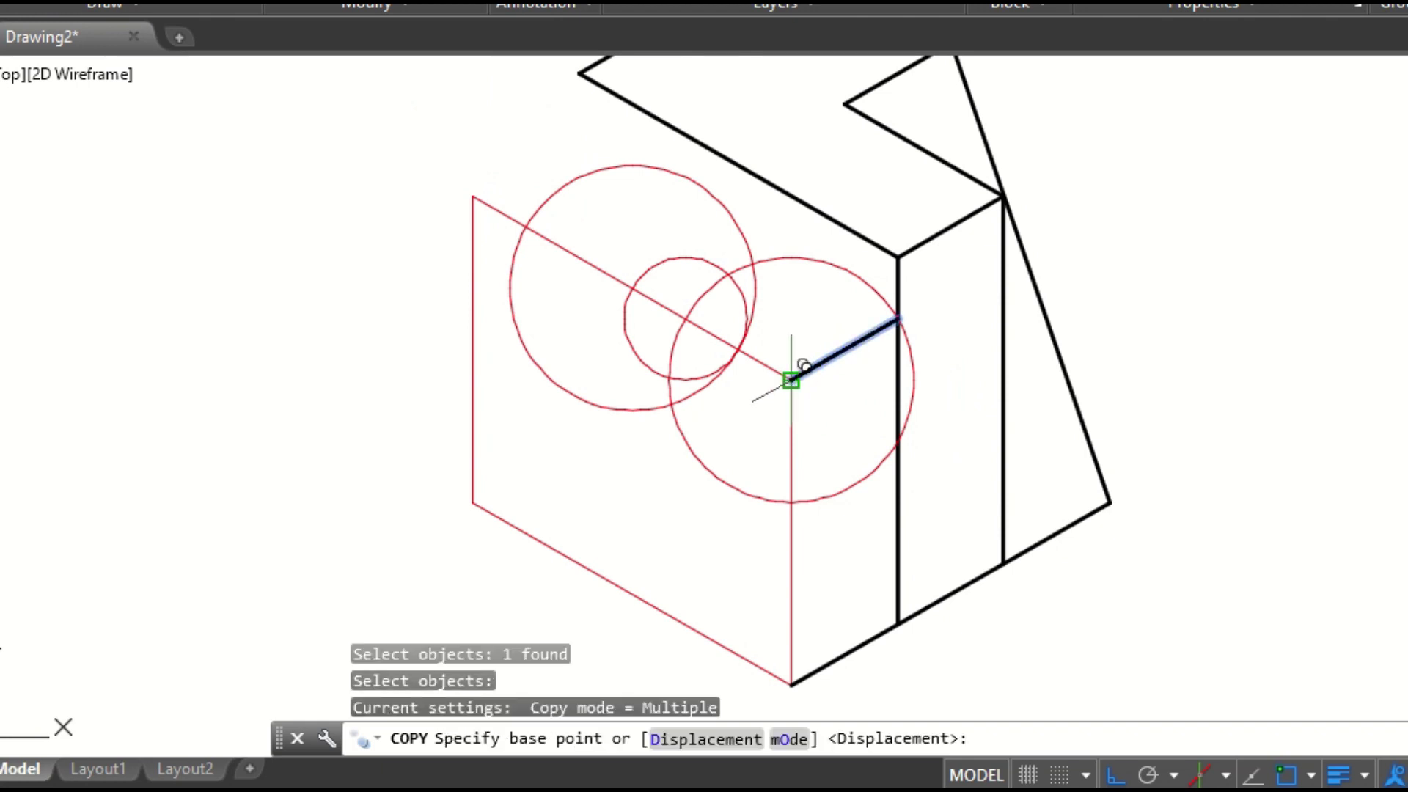
pyautogui.click(790, 380)
pyautogui.click(686, 319)
pyautogui.click(632, 287)
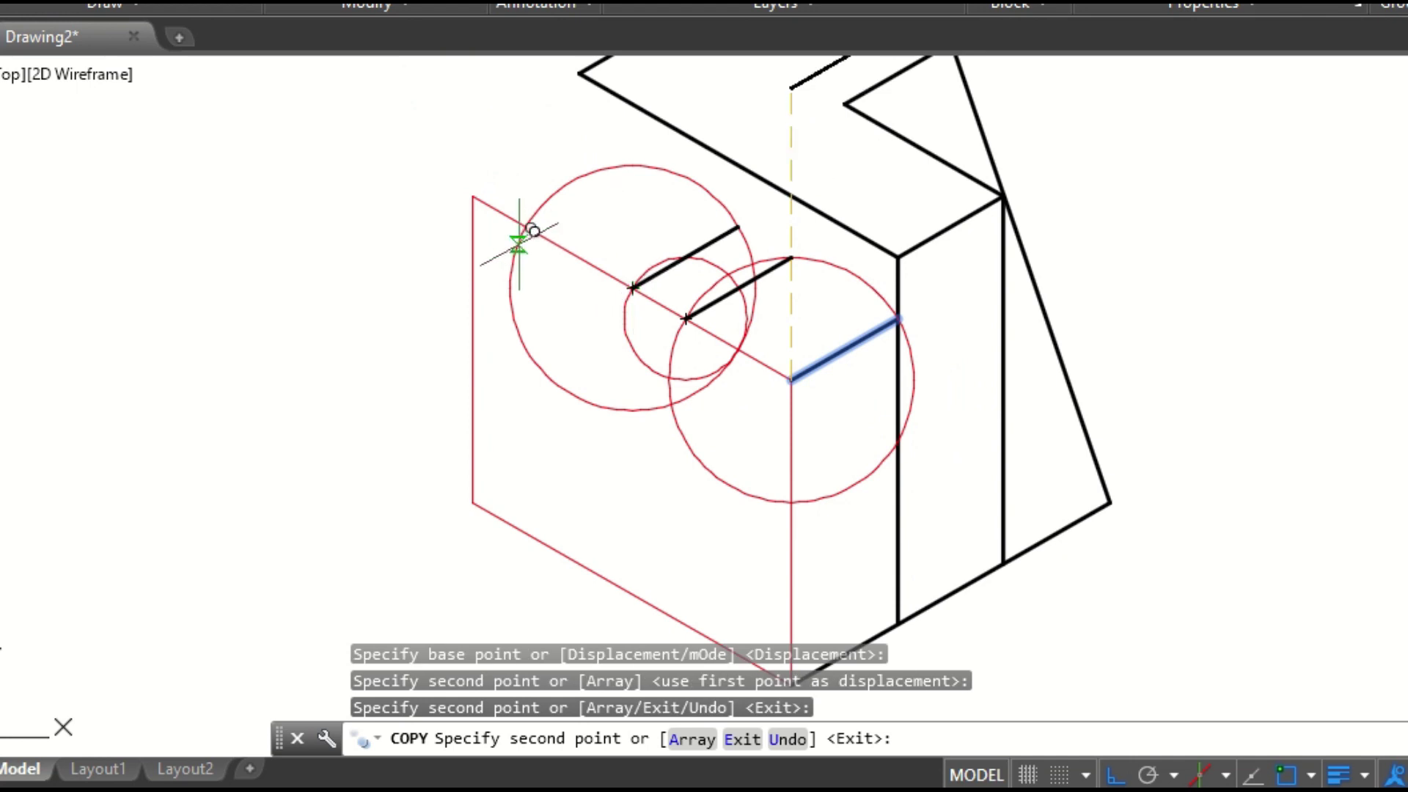
pyautogui.click(526, 227)
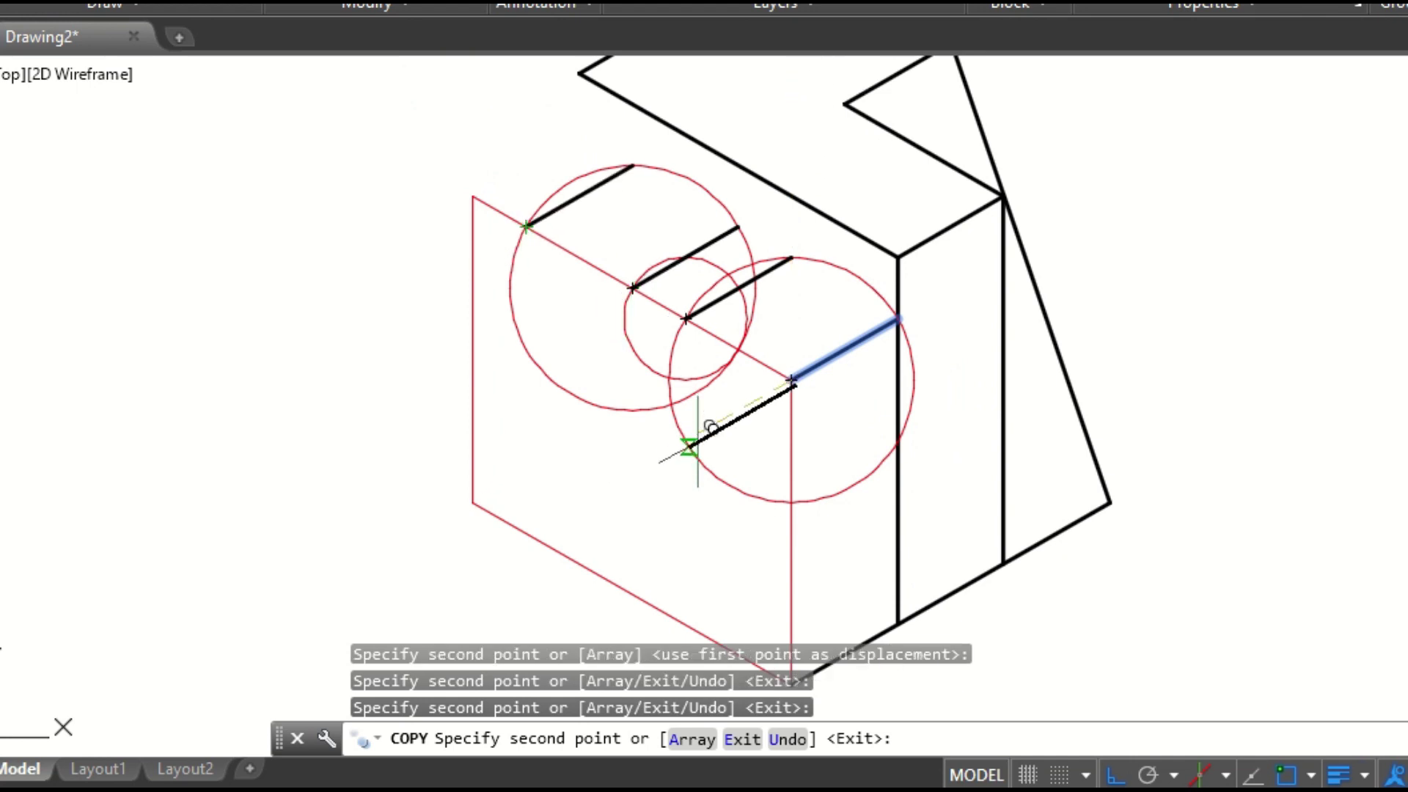
pyautogui.press('Escape')
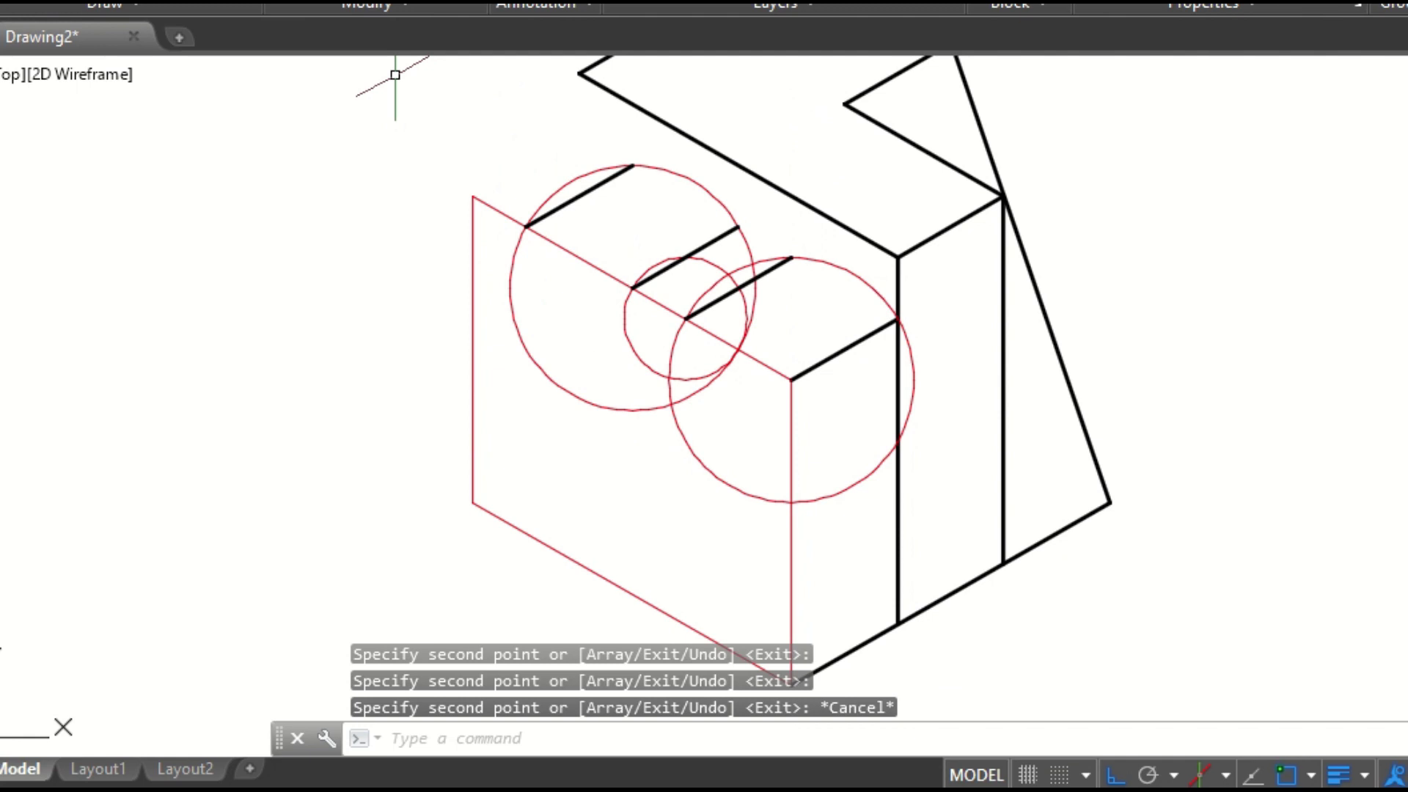
# - Copy the left face's top edge from the front corner to the rear end of the short lower step line
pyautogui.click(324, 2)
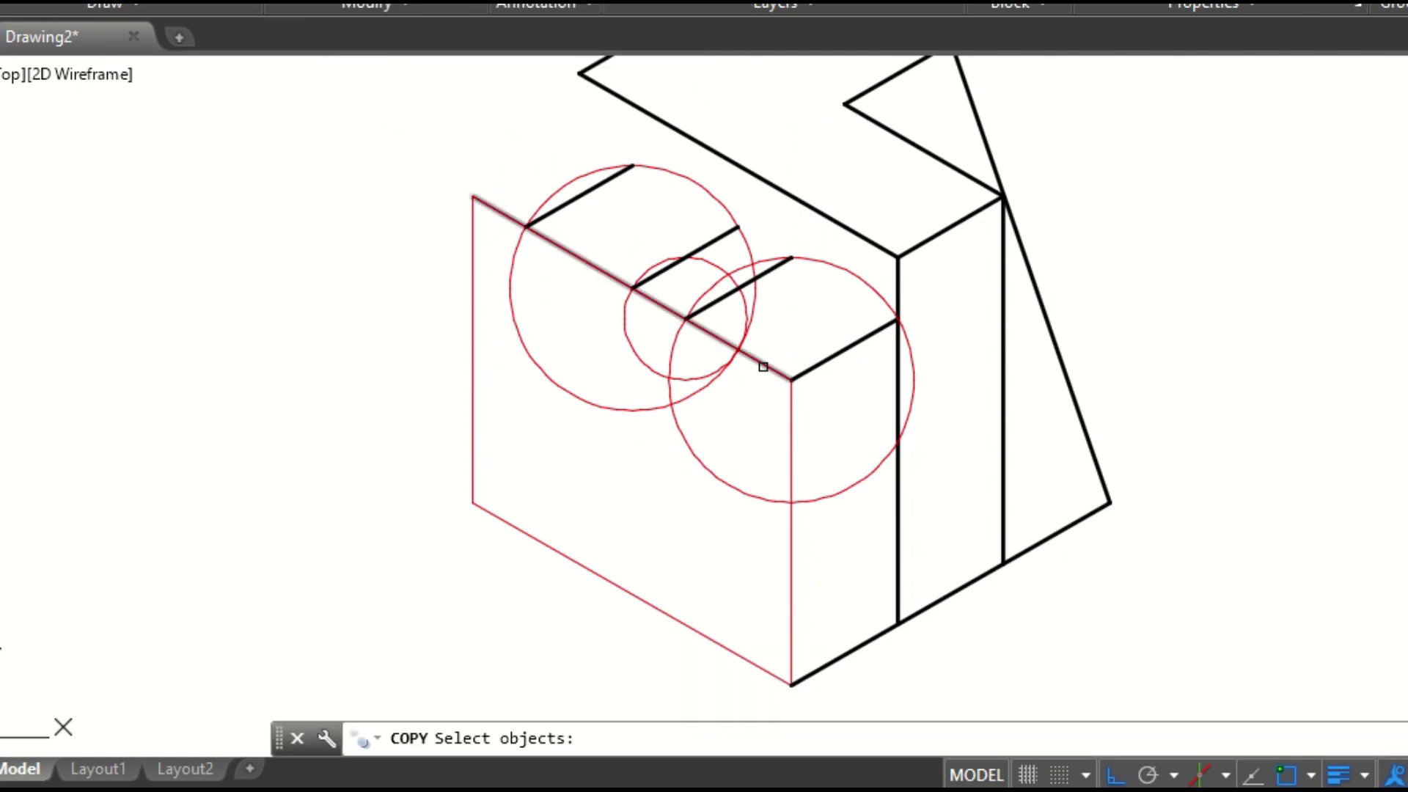
pyautogui.click(762, 367)
pyautogui.press('Return')
pyautogui.click(791, 379)
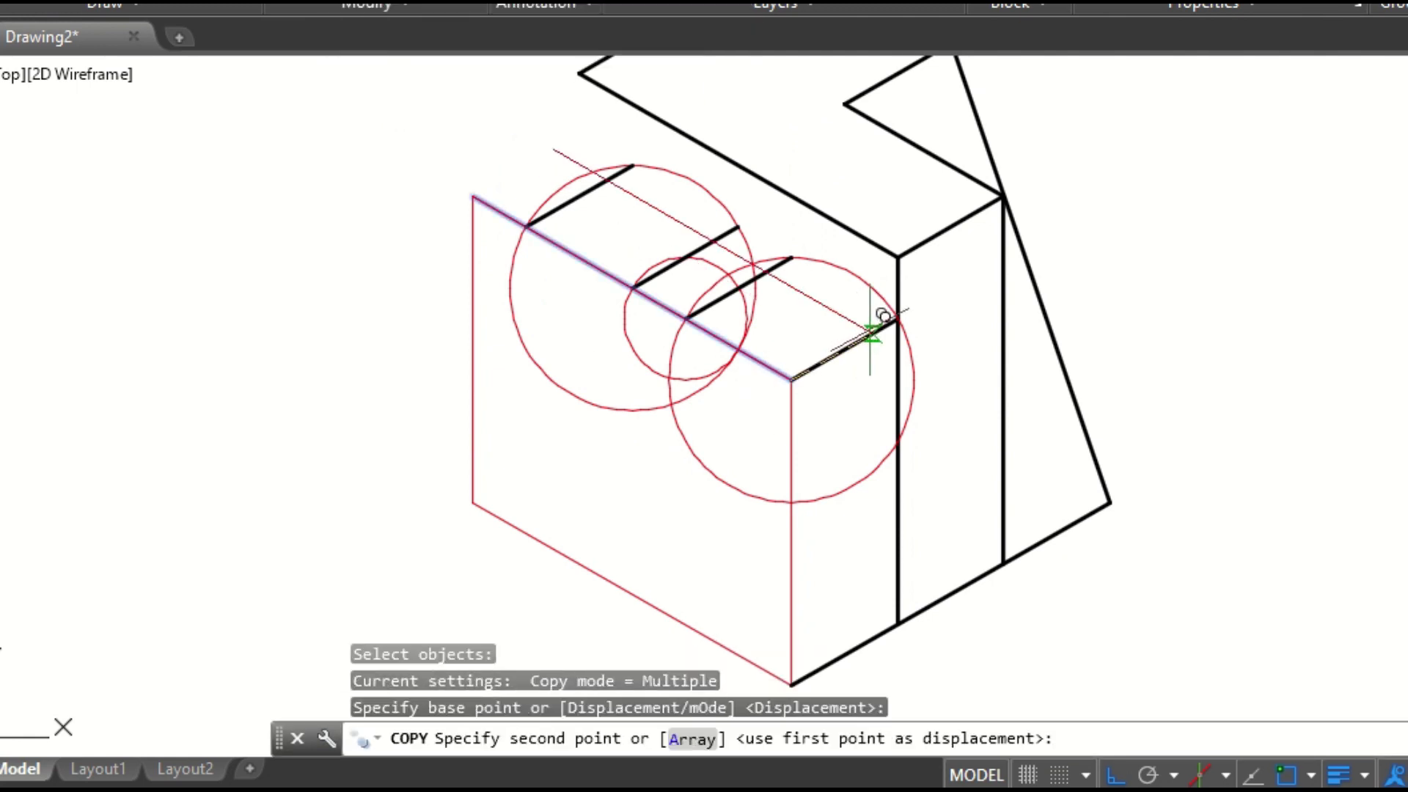
pyautogui.click(896, 320)
pyautogui.press('Escape')
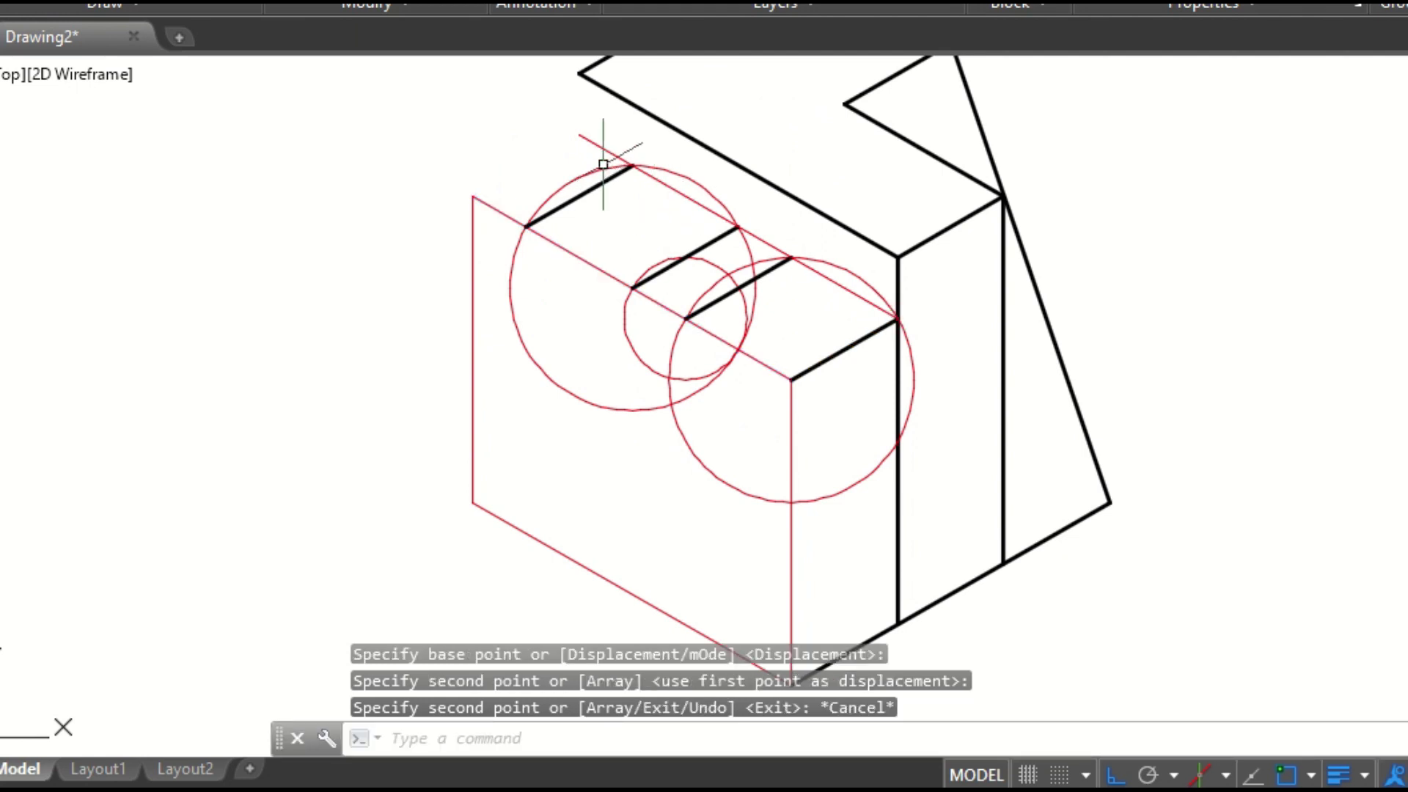
# - Shorten both long edges of the lower step's top face to the ends of the farthest copied short line
pyautogui.click(599, 140)
pyautogui.click(580, 135)
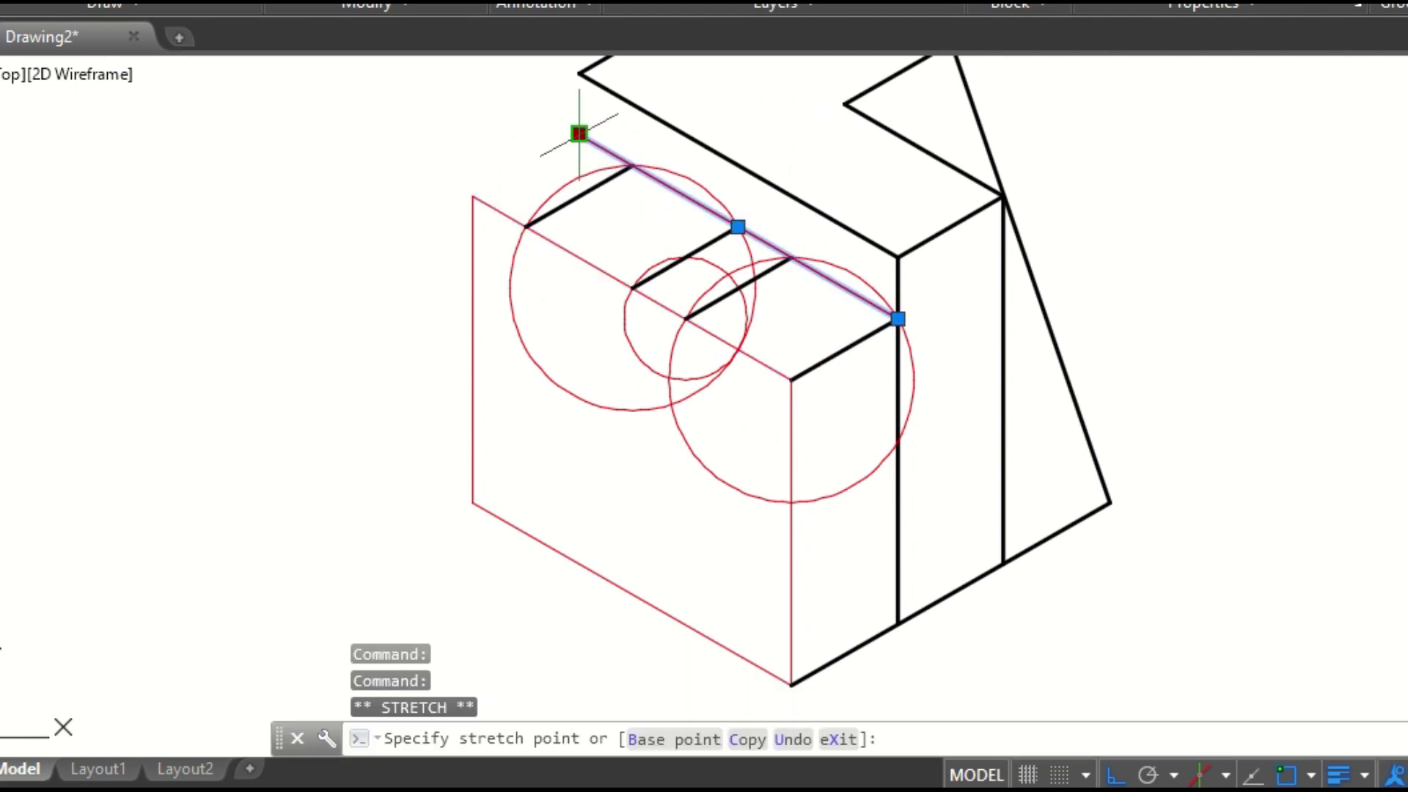
pyautogui.click(632, 166)
pyautogui.press('Escape')
pyautogui.click(503, 217)
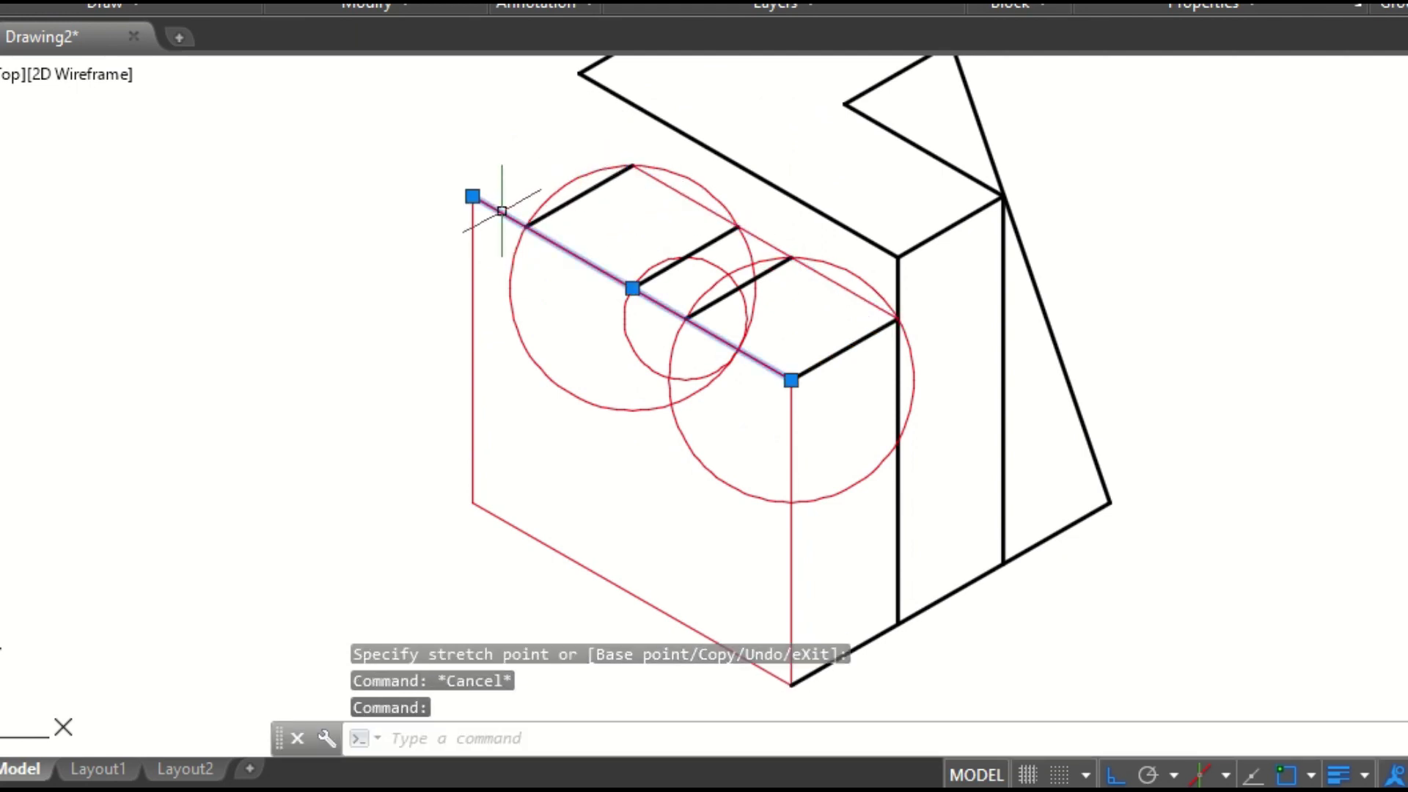
pyautogui.click(473, 196)
pyautogui.click(526, 228)
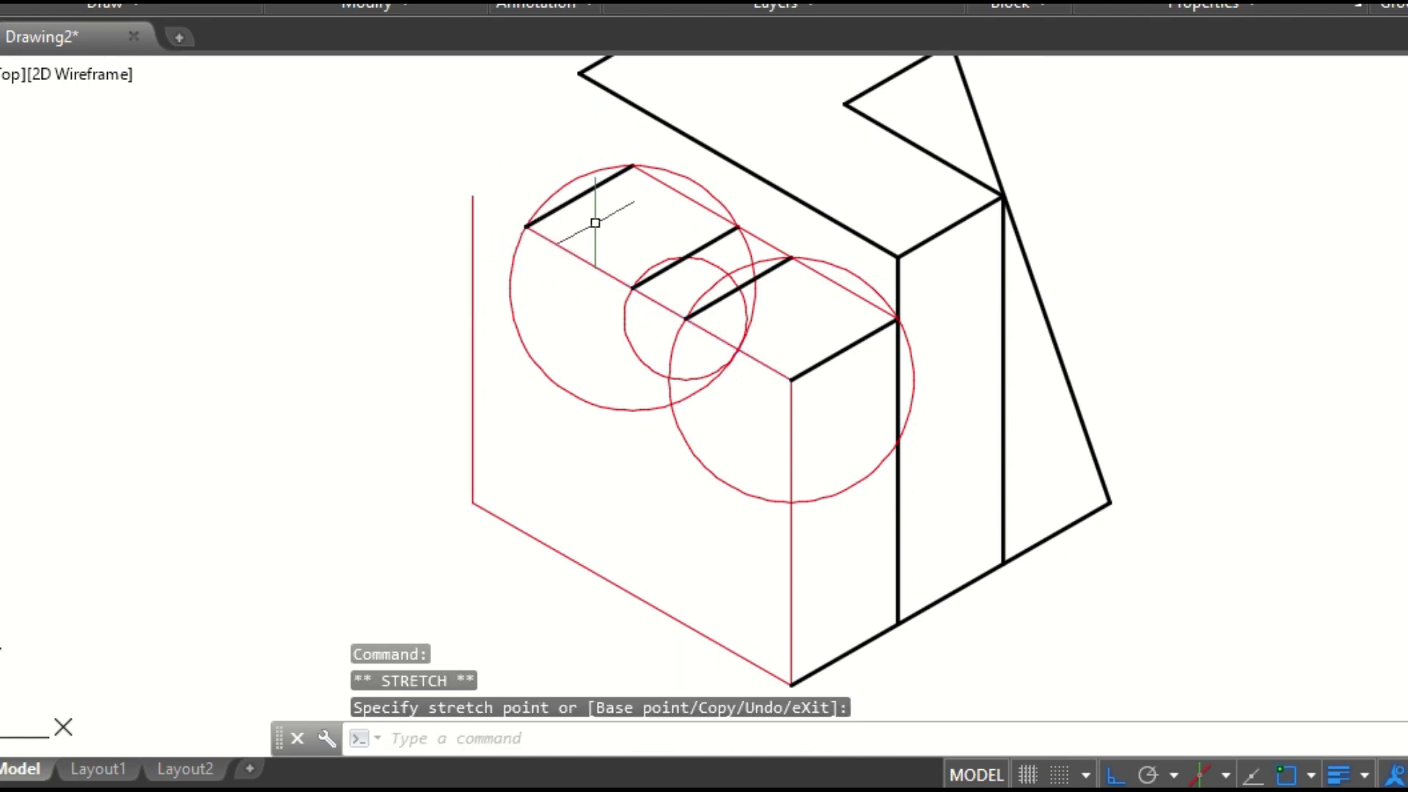
pyautogui.press('Escape')
# - Delete the three construction circles from the lower step
pyautogui.click(726, 451)
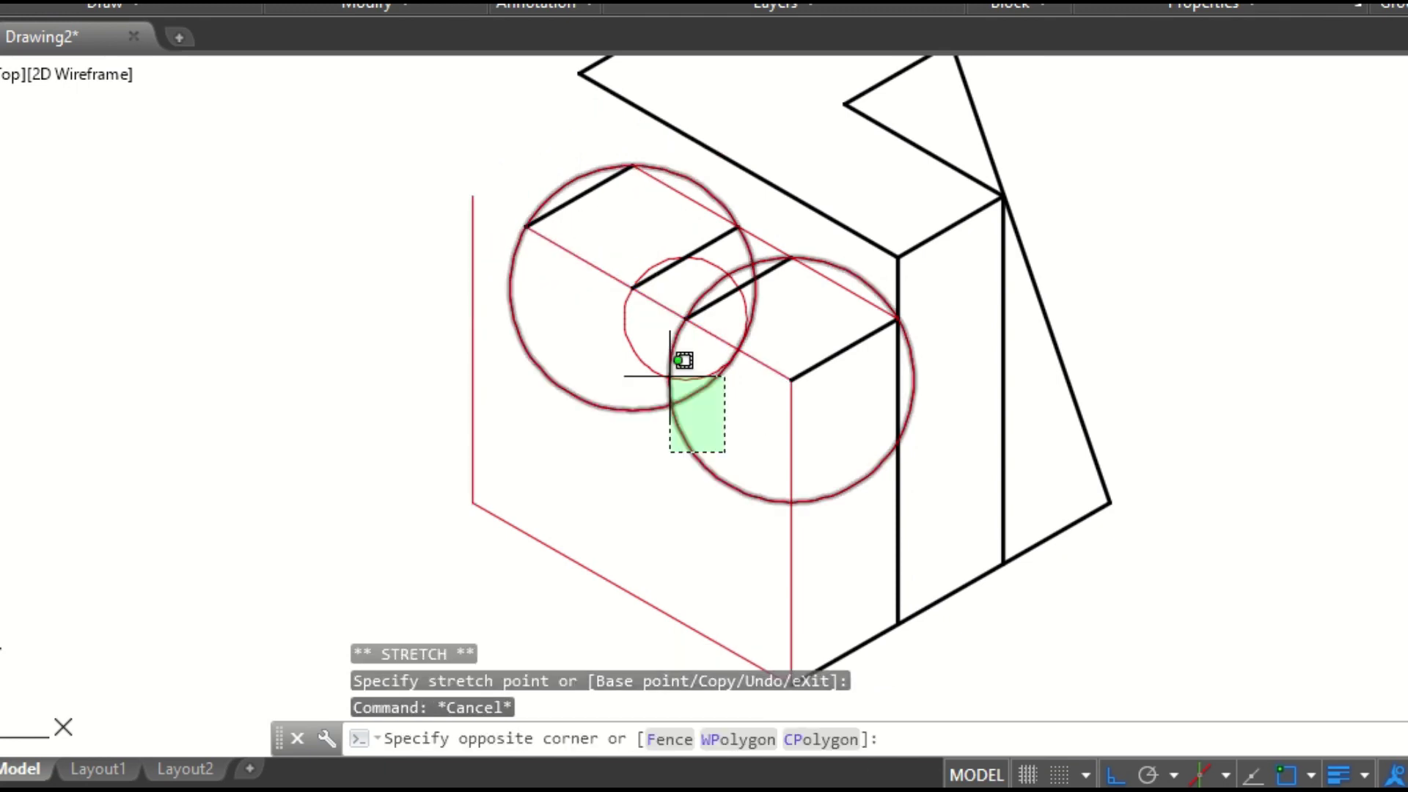
pyautogui.click(612, 367)
pyautogui.press('Delete')
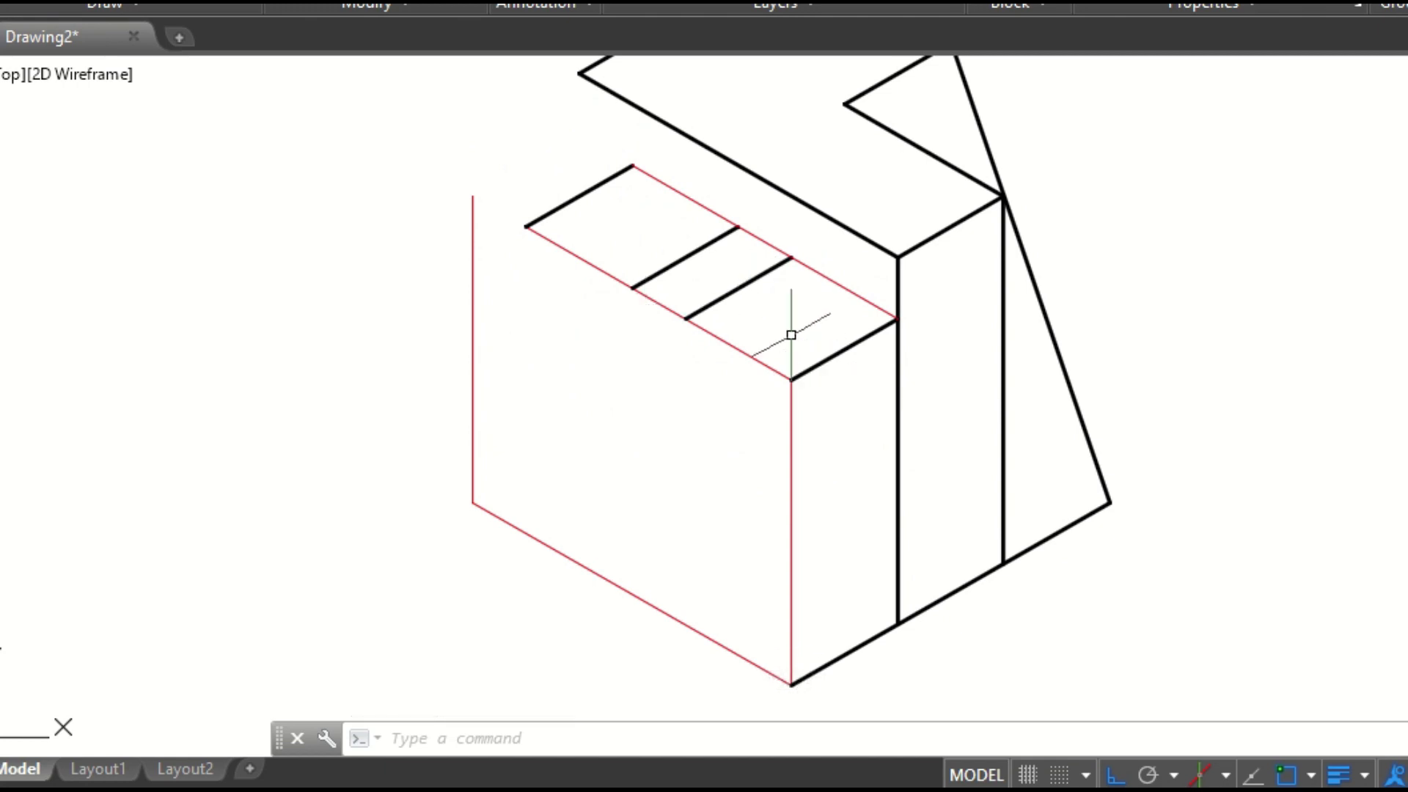
# - Assign the two long edges of the lower step's top face to the OBJEK layer
pyautogui.click(836, 280)
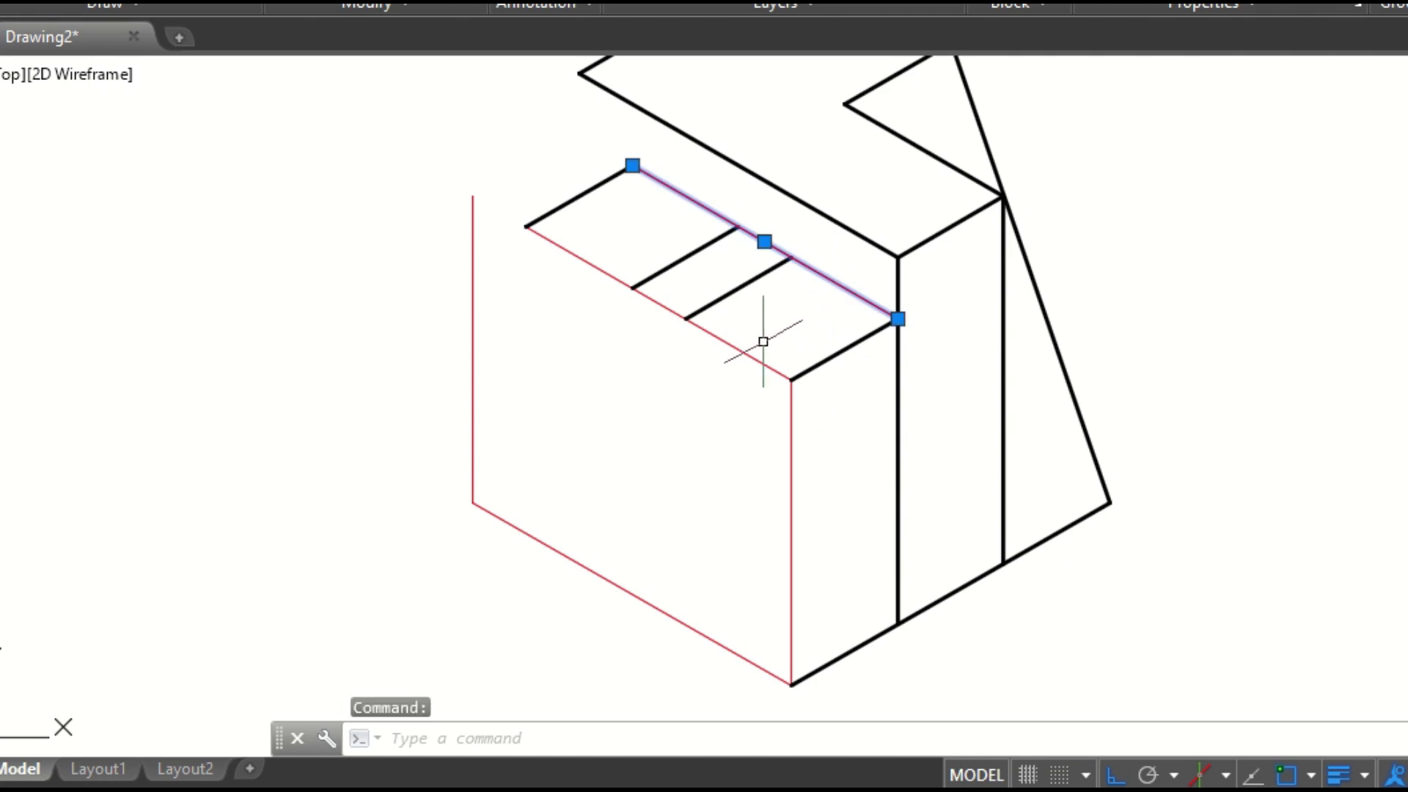
pyautogui.click(748, 355)
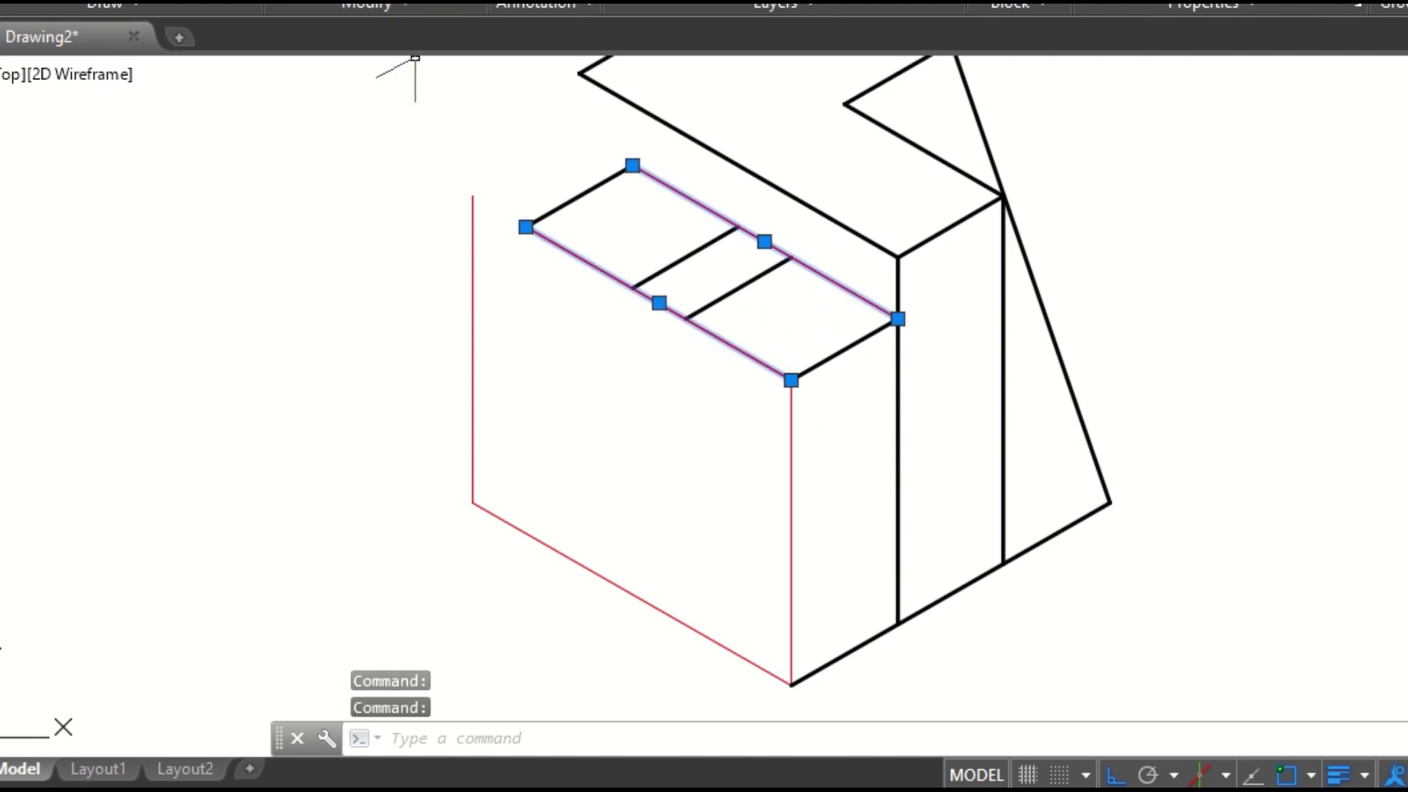
pyautogui.click(825, 2)
pyautogui.click(837, 62)
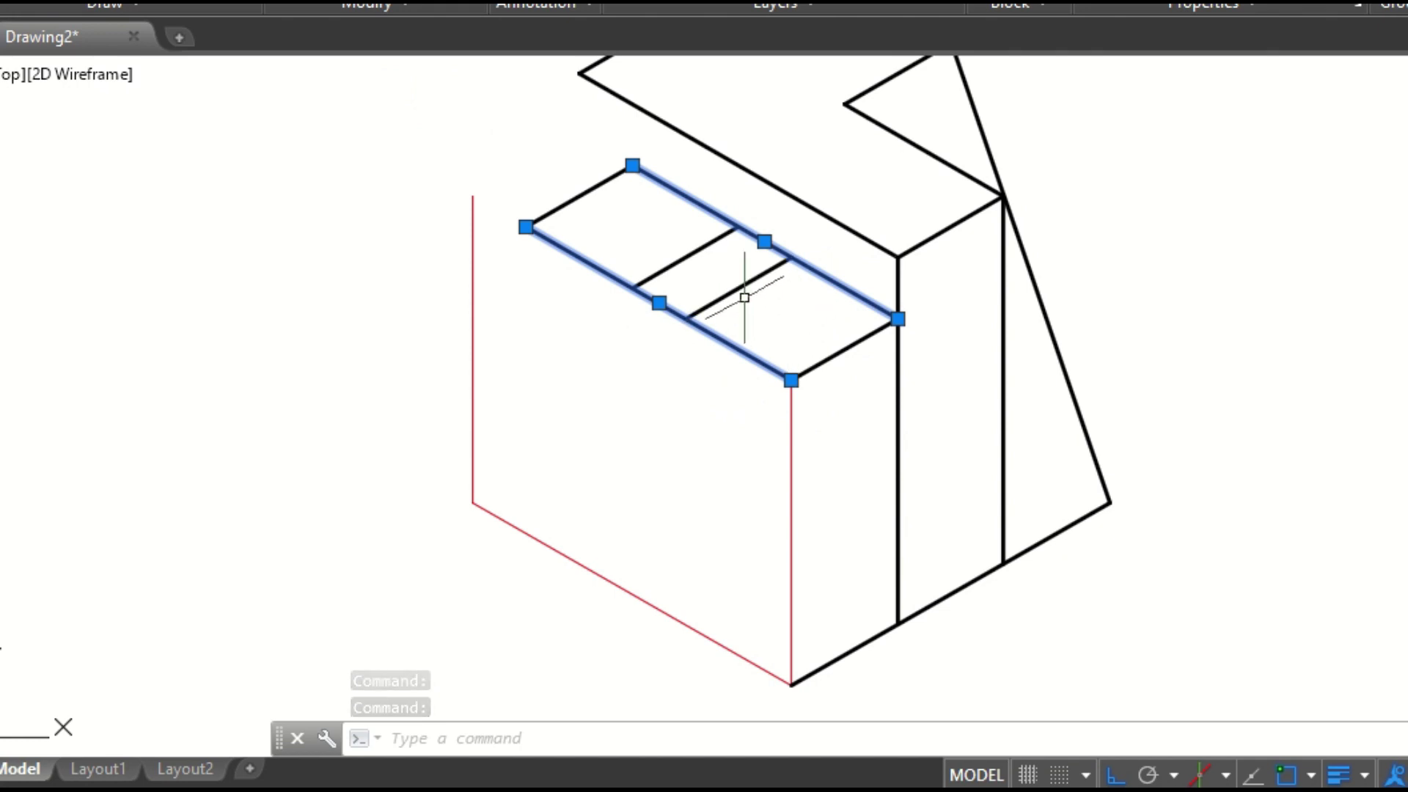
pyautogui.press('Escape')
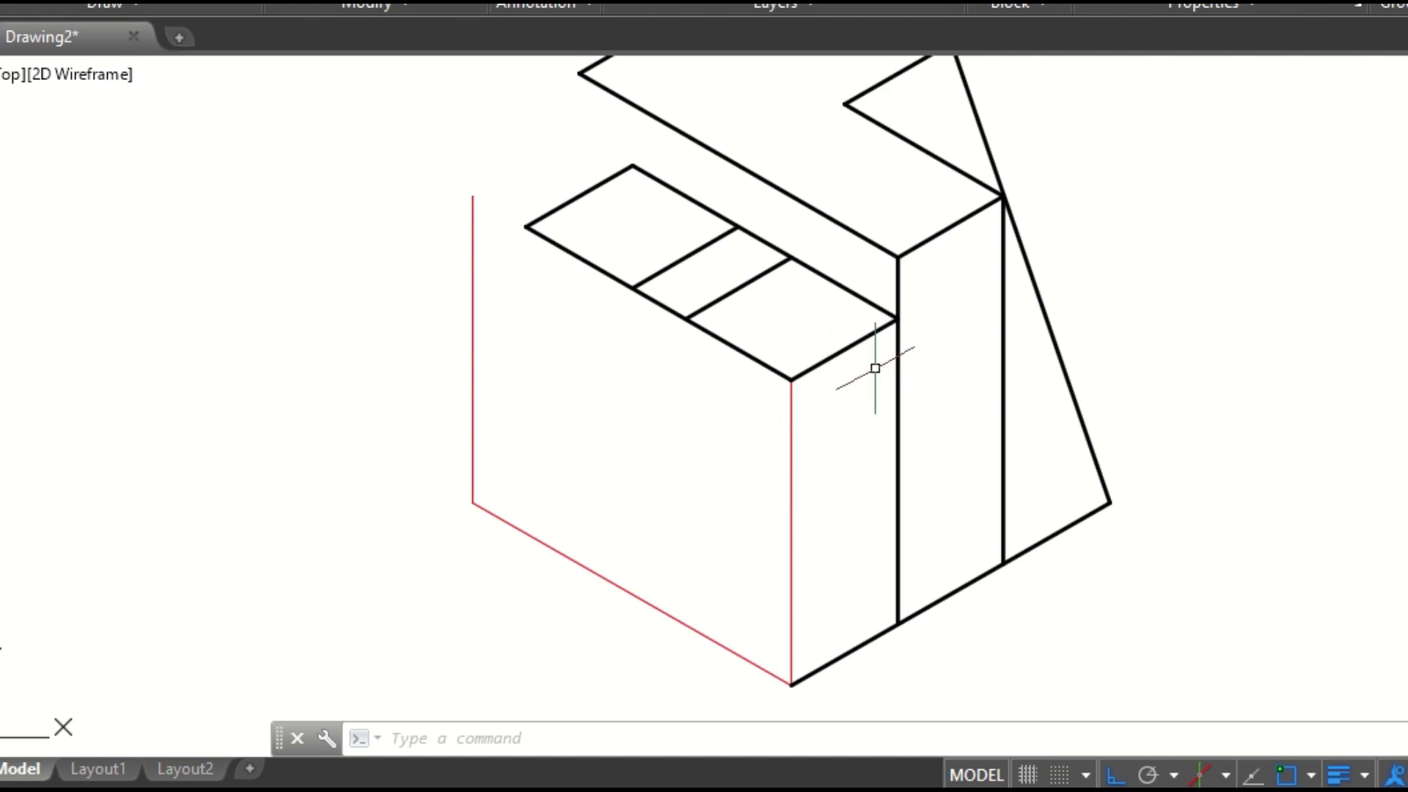
pyautogui.click(852, 292)
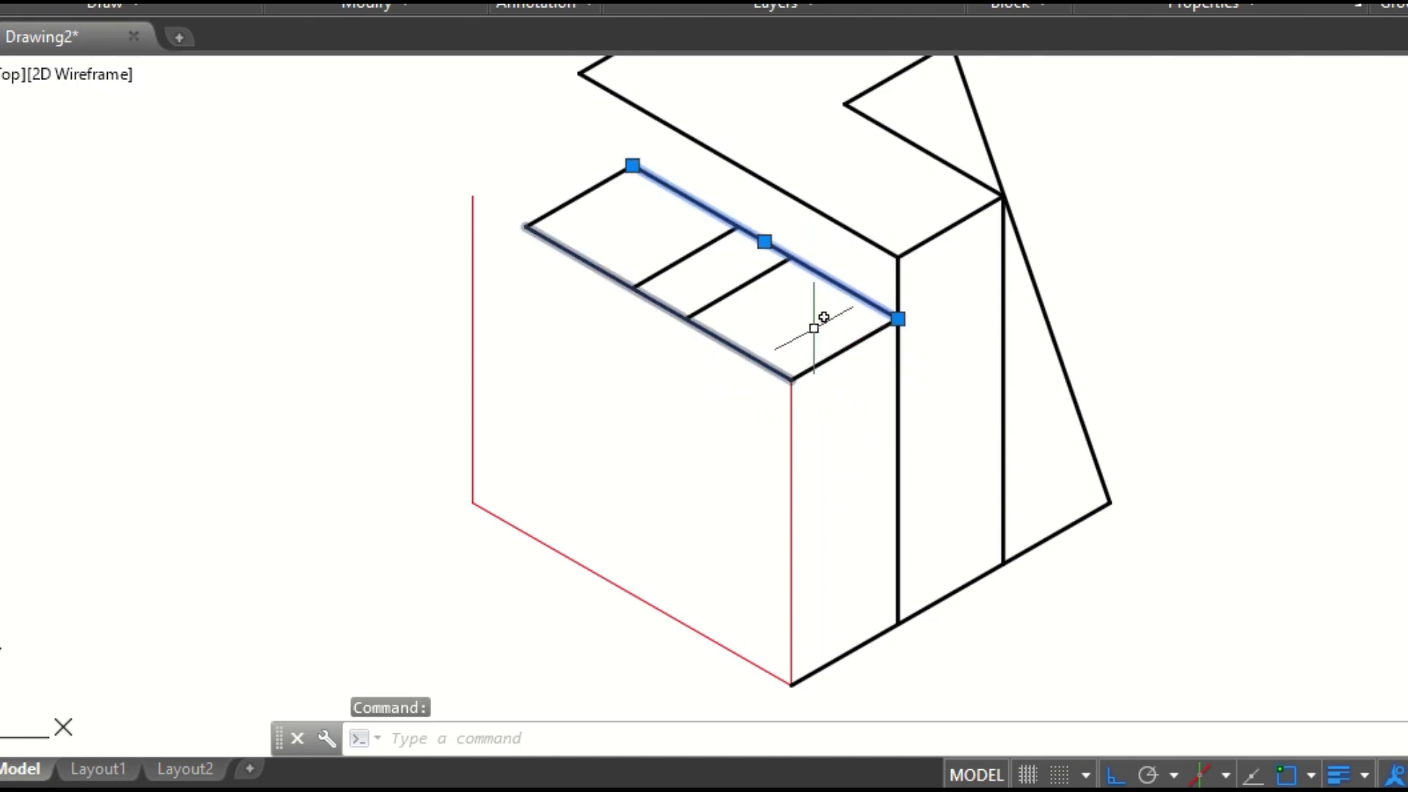
pyautogui.press('Escape')
pyautogui.press('Escape')
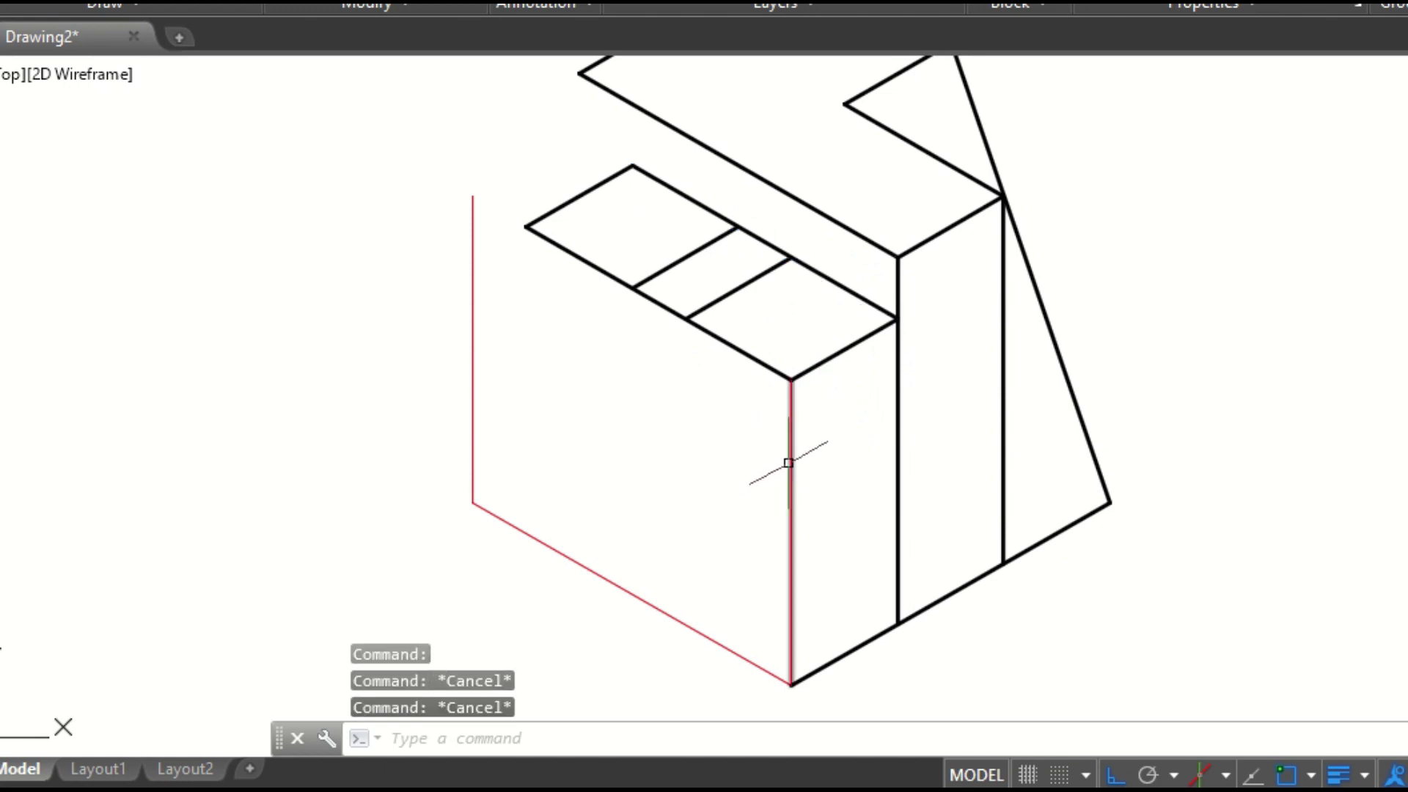
# - Stretch the upper end of the front vertical edge to the front end of the nearest copied short line, making it slanted
pyautogui.click(791, 464)
pyautogui.click(791, 380)
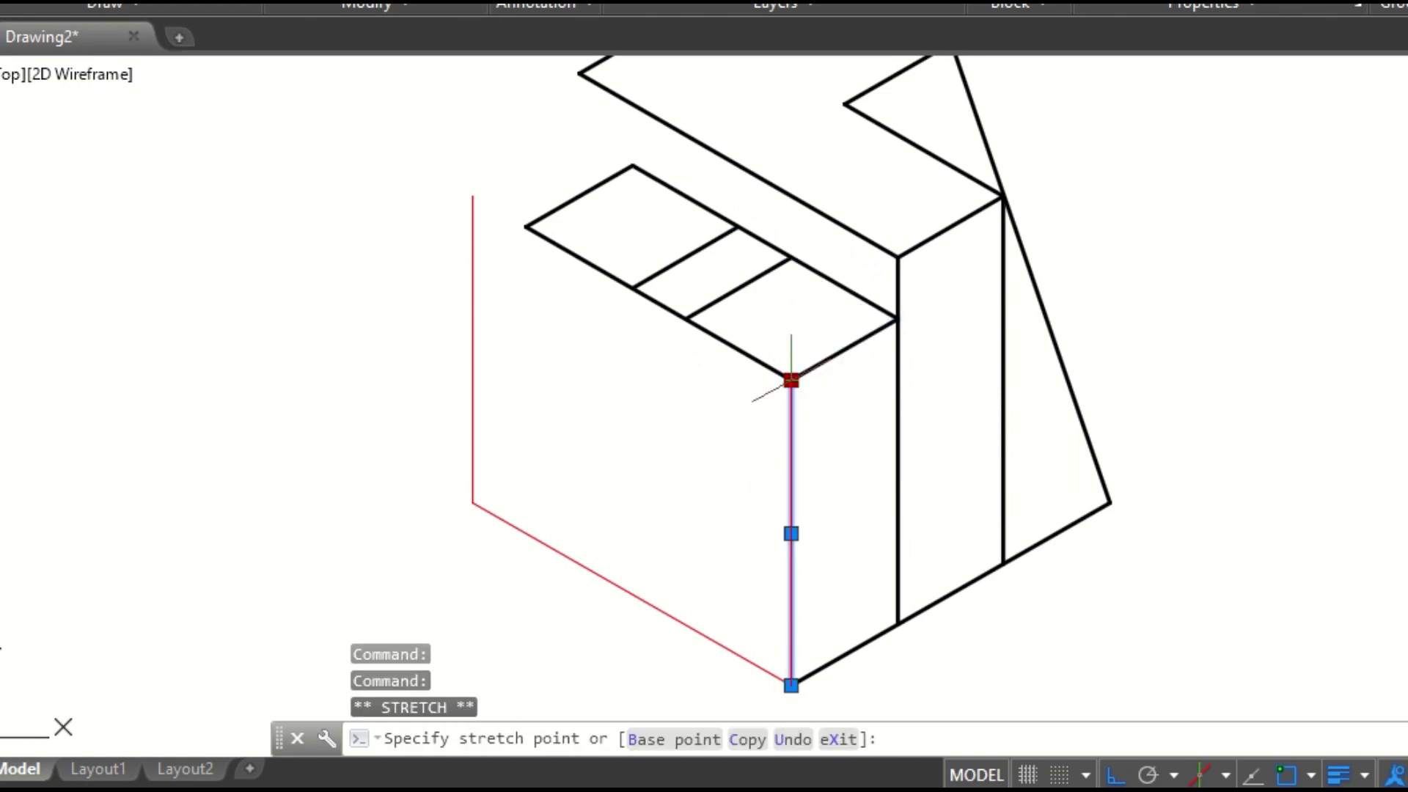
pyautogui.click(685, 319)
pyautogui.press('Escape')
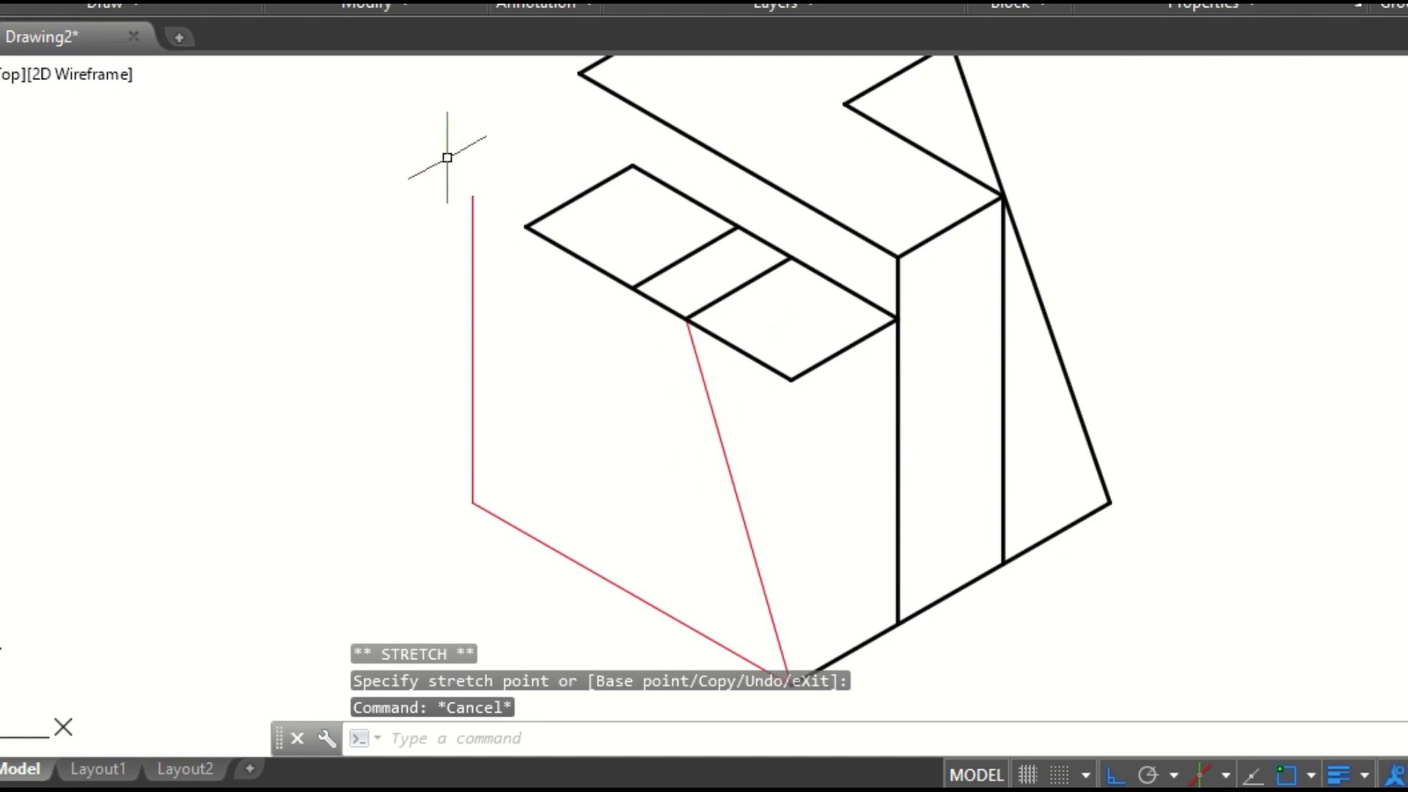
# - Copy the slanted front edge from the bottom front corner to the lower end of the right face's first inner vertical line
pyautogui.click(396, 2)
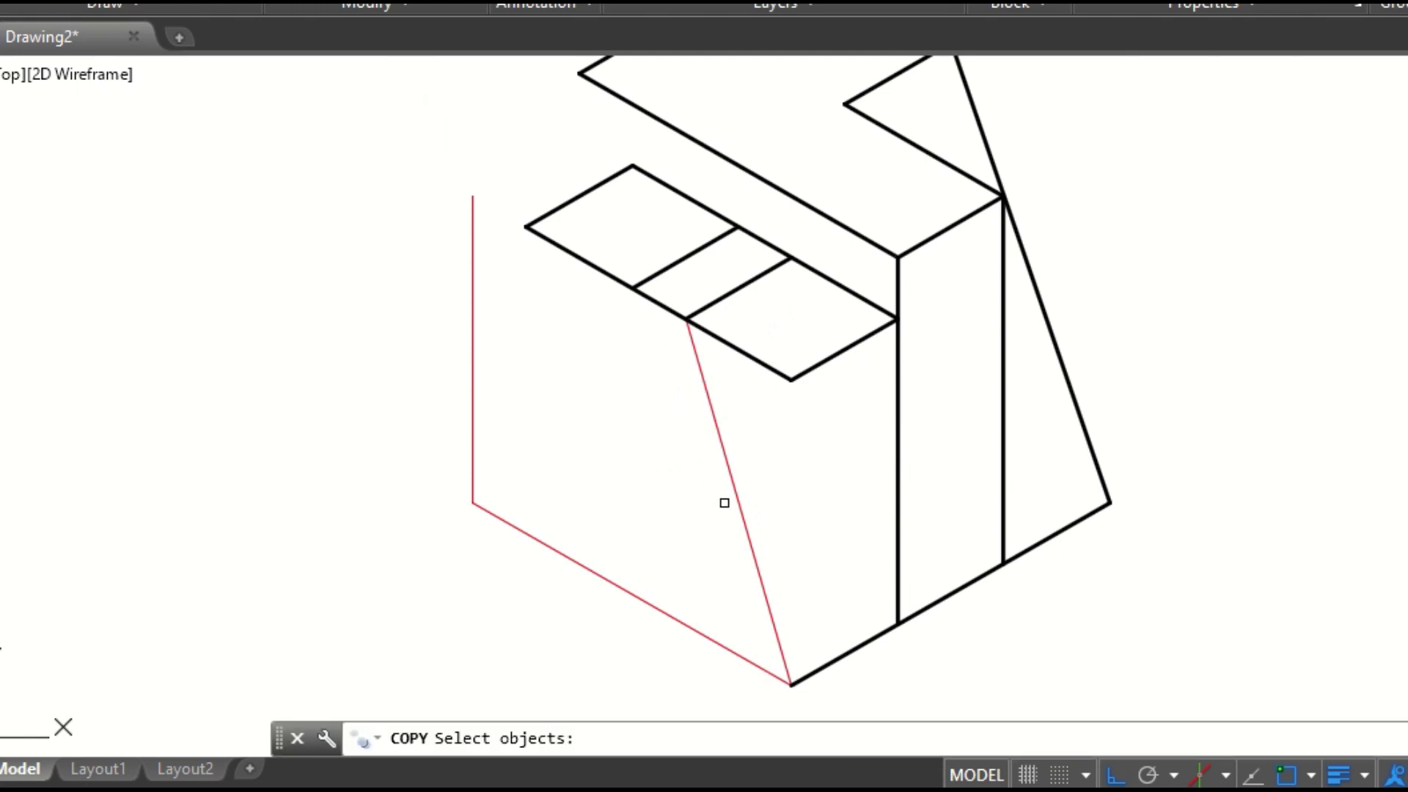
pyautogui.click(736, 493)
pyautogui.press('Return')
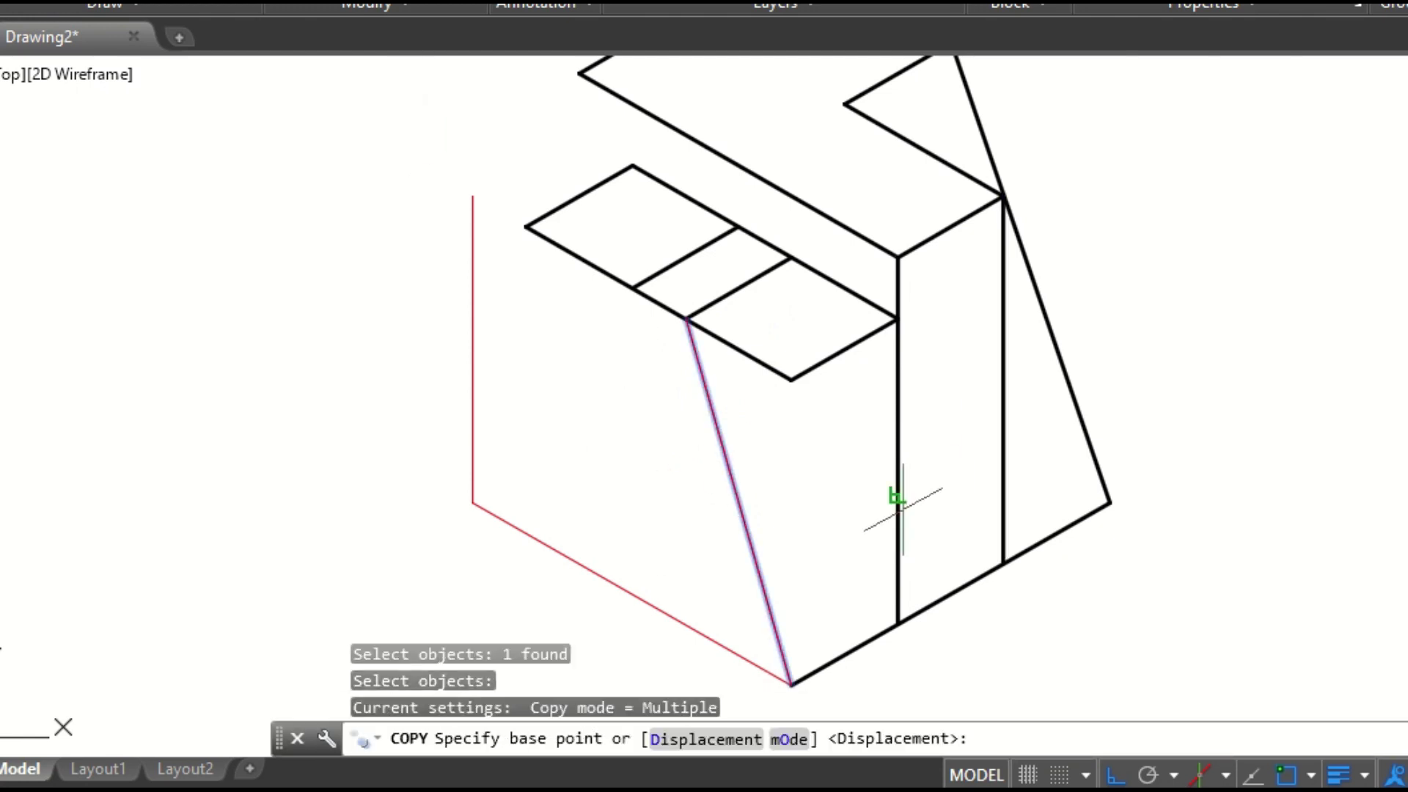
pyautogui.click(790, 685)
pyautogui.click(897, 624)
pyautogui.press('Escape')
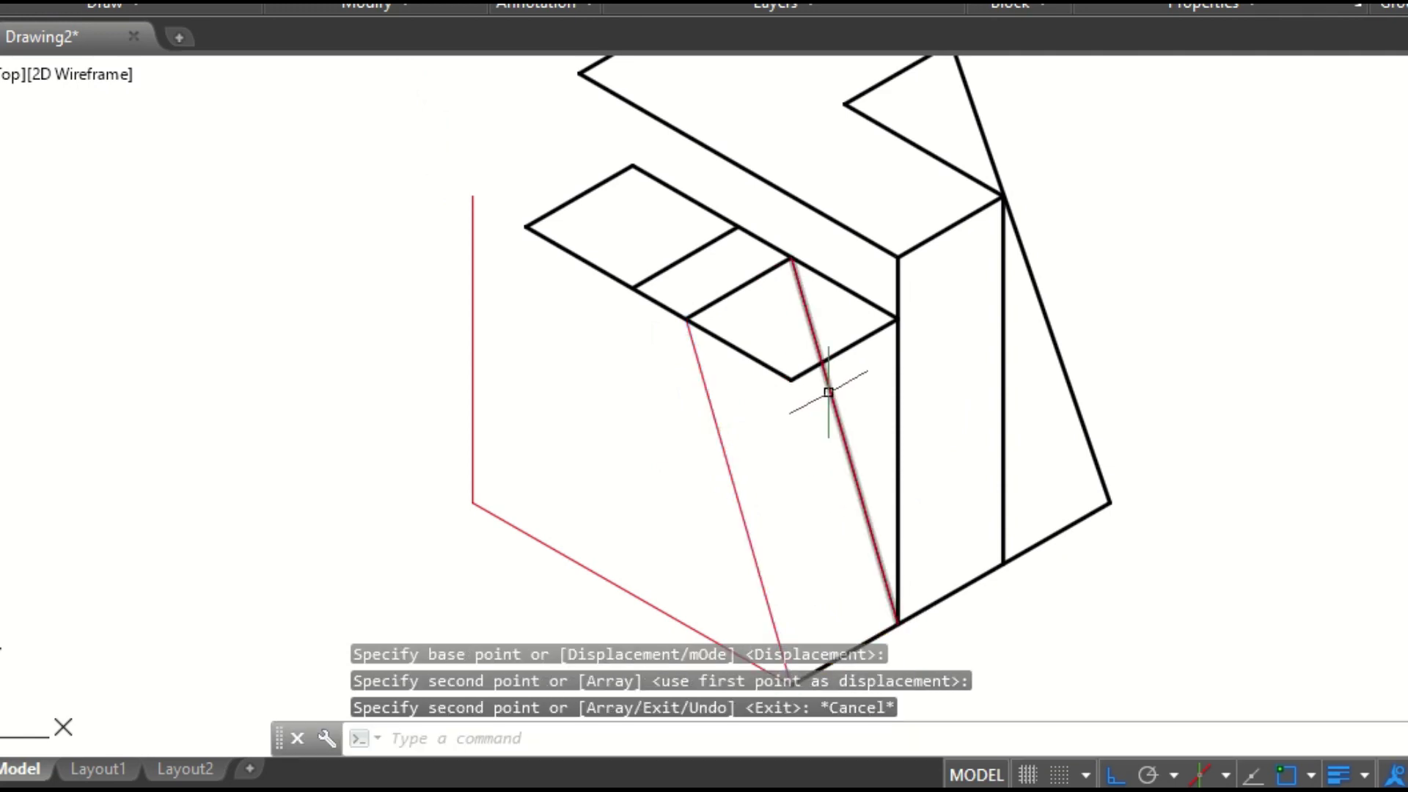
# - Shorten the front long edge of the lower step's top face to the upper end of the slanted front edge
pyautogui.click(766, 366)
pyautogui.press('Escape')
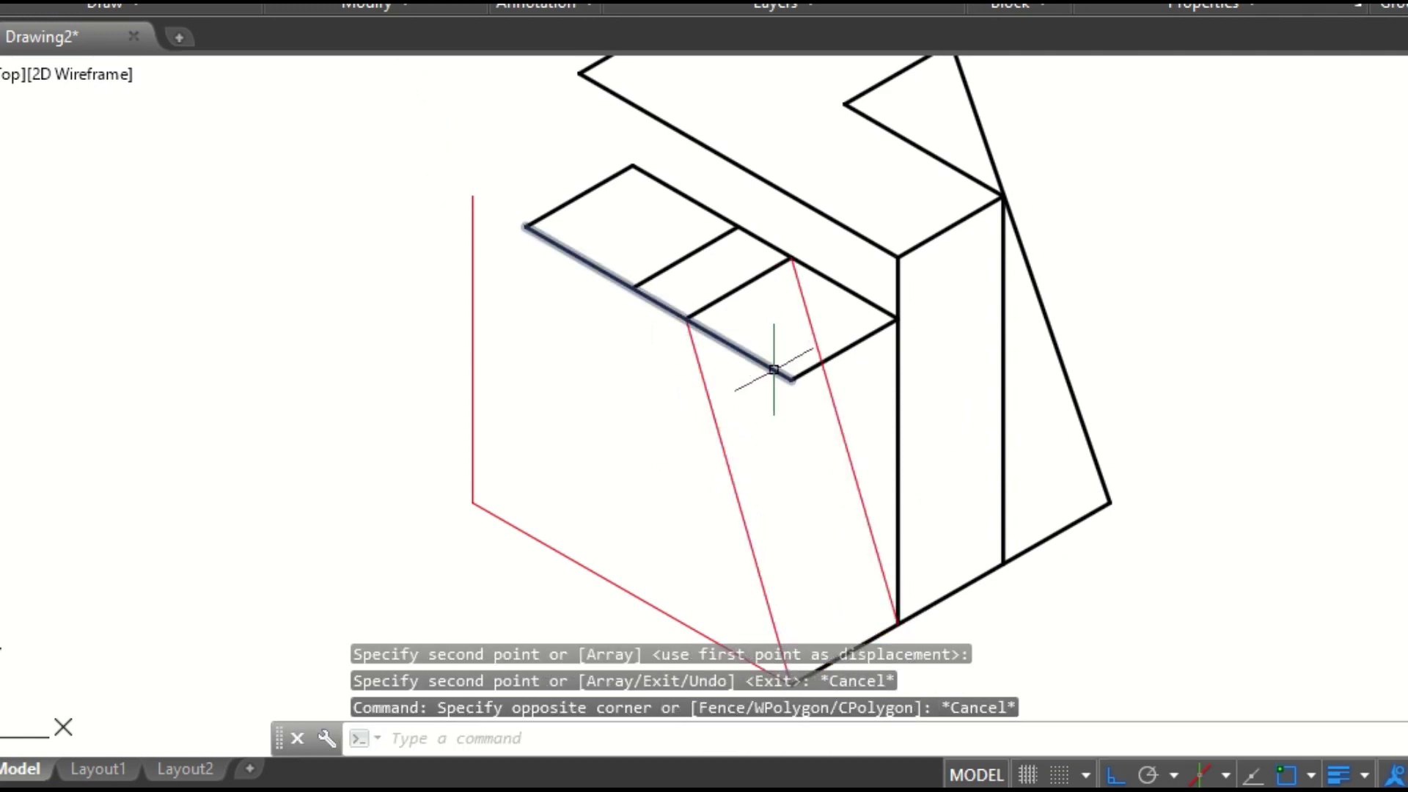
pyautogui.click(774, 369)
pyautogui.click(789, 377)
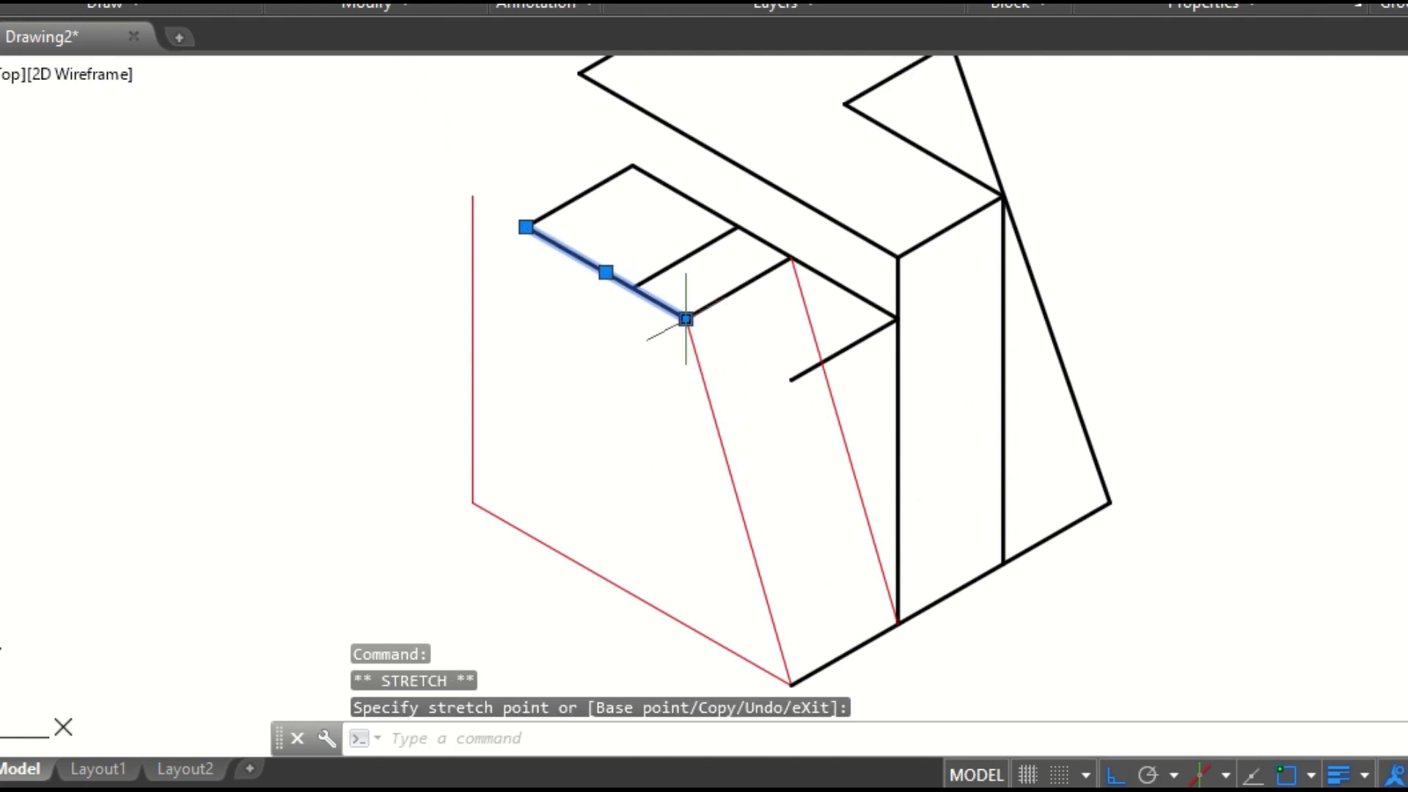
pyautogui.press('Escape')
# - Delete the leftover short line at the front end of the lower step's former top face
pyautogui.click(799, 381)
pyautogui.press('Escape')
pyautogui.click(797, 377)
pyautogui.click(802, 375)
pyautogui.press('Delete')
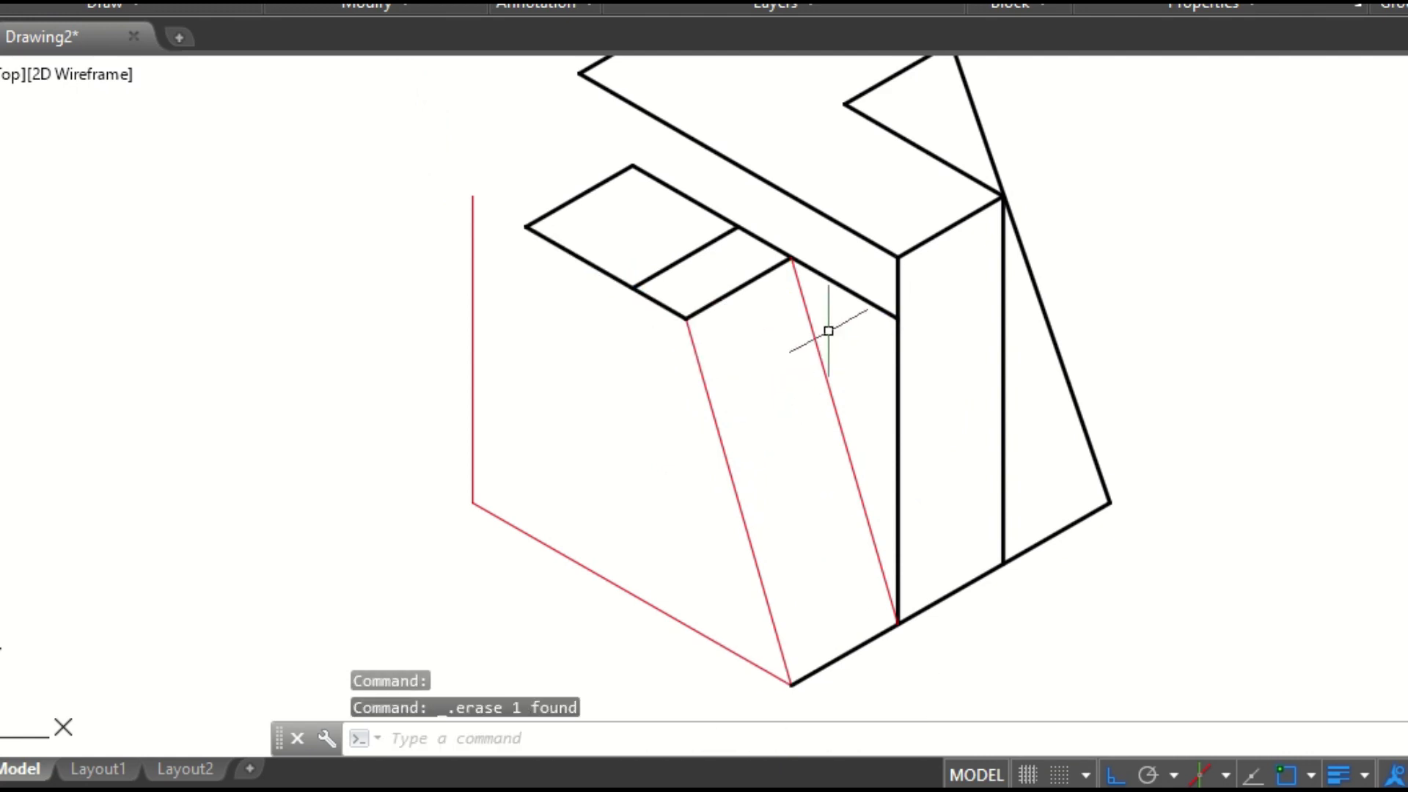
# - Shorten the back long edge of the lower step's top face to the upper end of the second slanted line
pyautogui.click(858, 297)
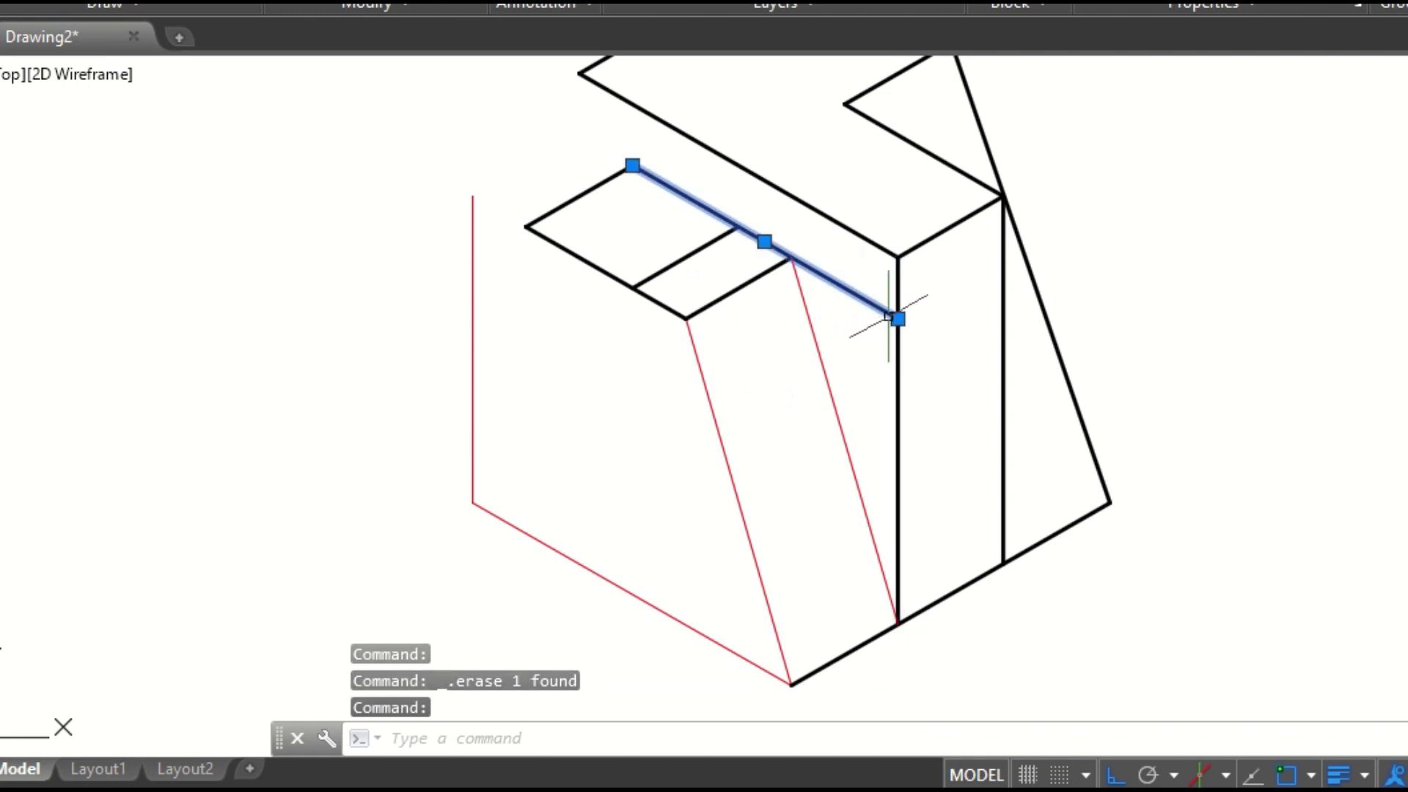
pyautogui.click(898, 319)
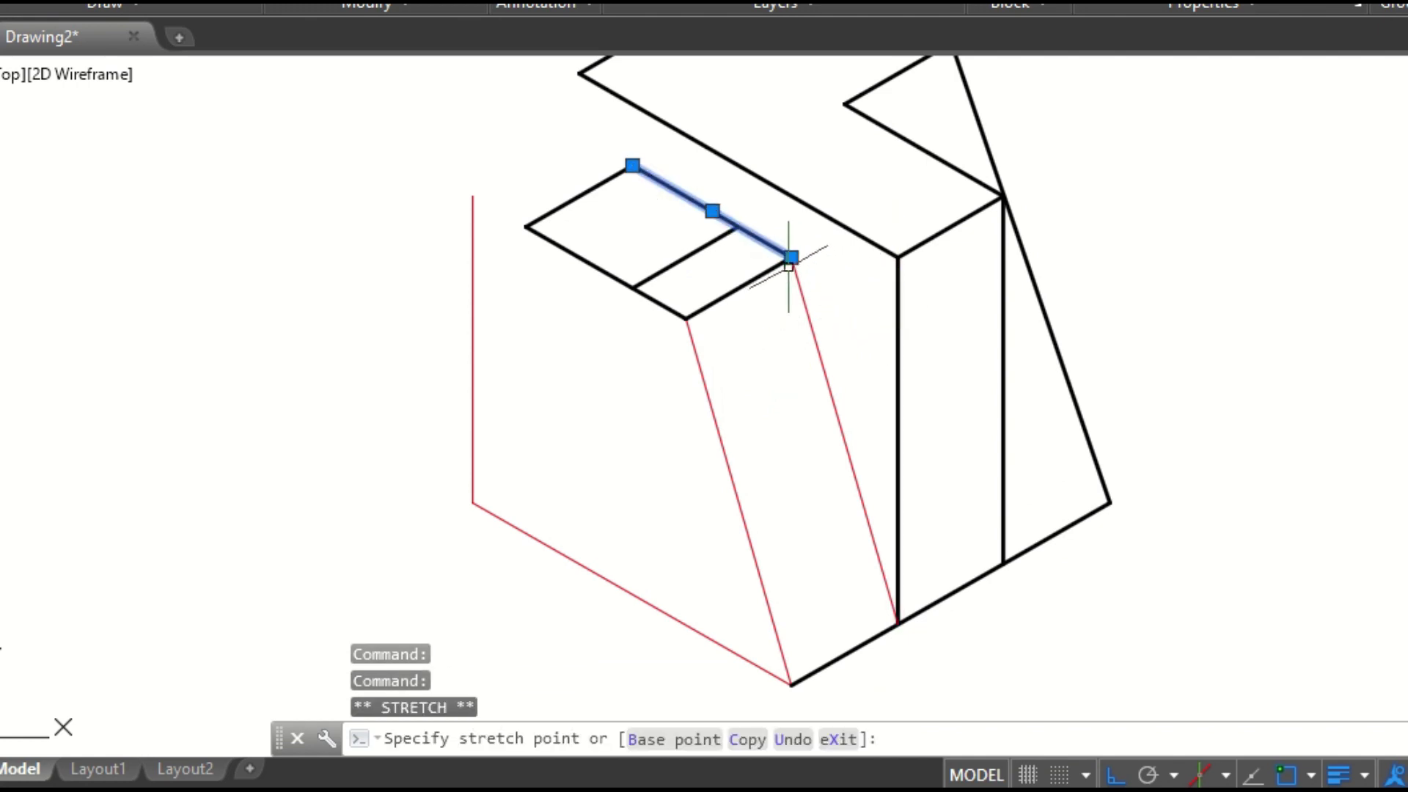
pyautogui.click(791, 259)
pyautogui.press('Escape')
pyautogui.press('Escape')
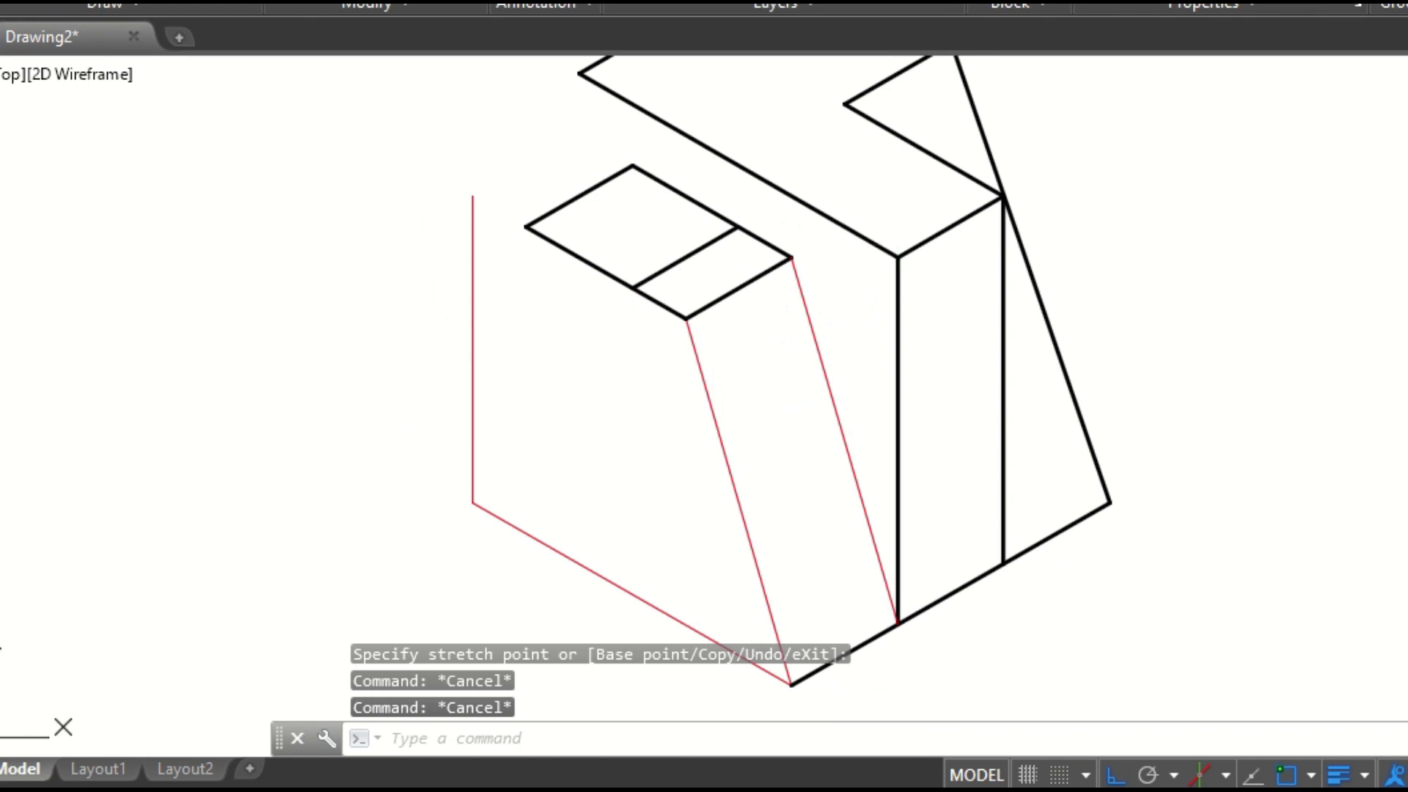
pyautogui.write('l')
pyautogui.press('Return')
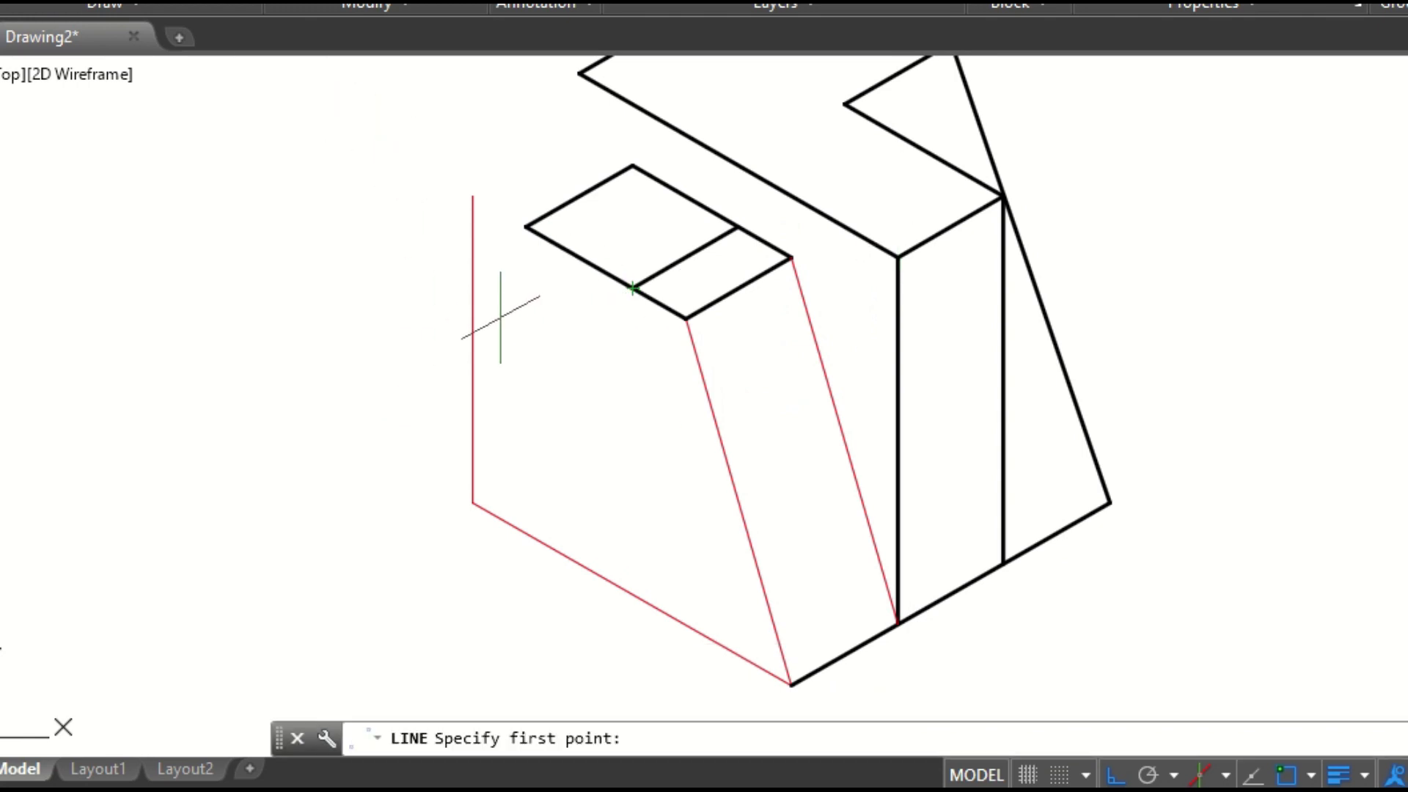
pyautogui.press('Escape')
pyautogui.press('Escape')
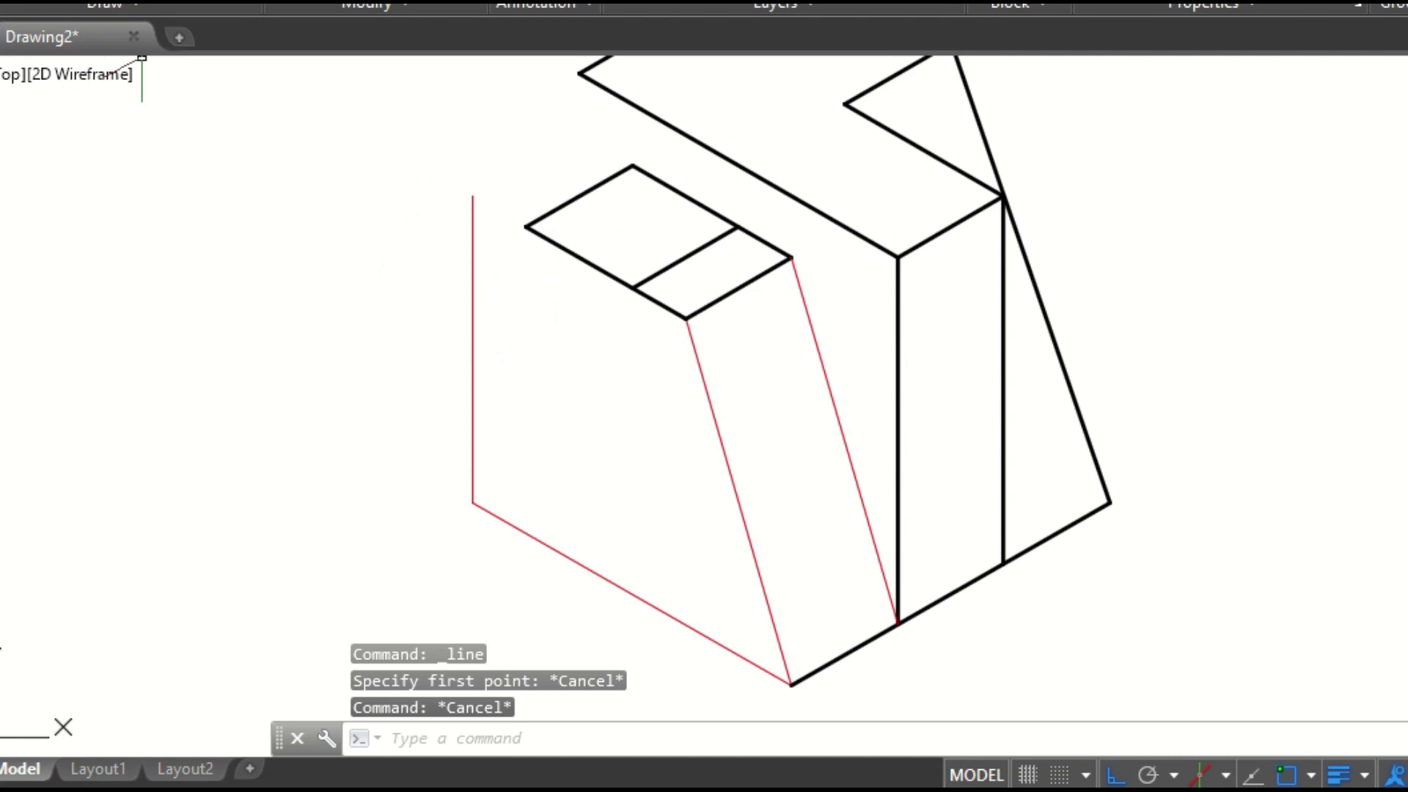
# - Copy the far left vertical edge from its upper end to the left corner of the lower step's top face
pyautogui.click(322, 2)
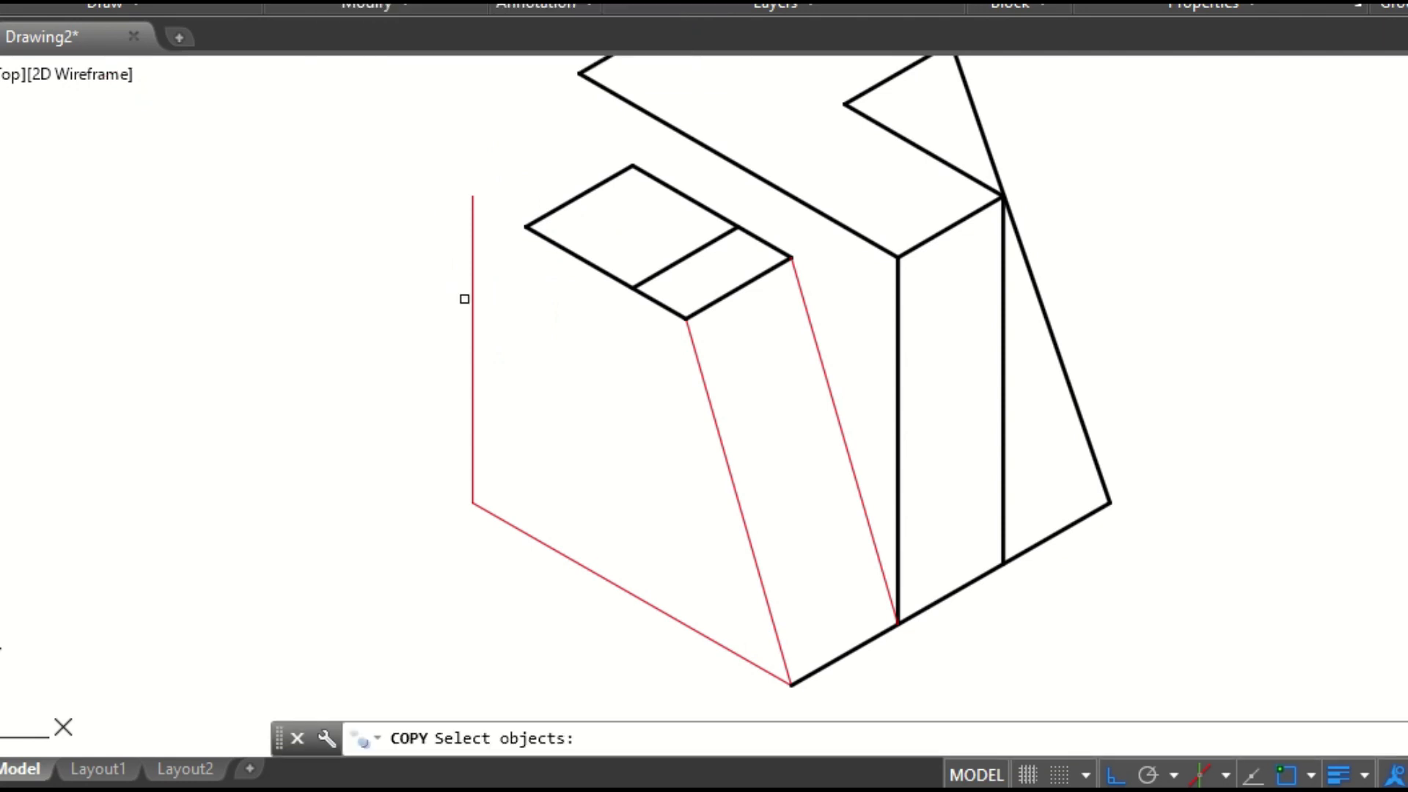
pyautogui.click(470, 305)
pyautogui.press('Return')
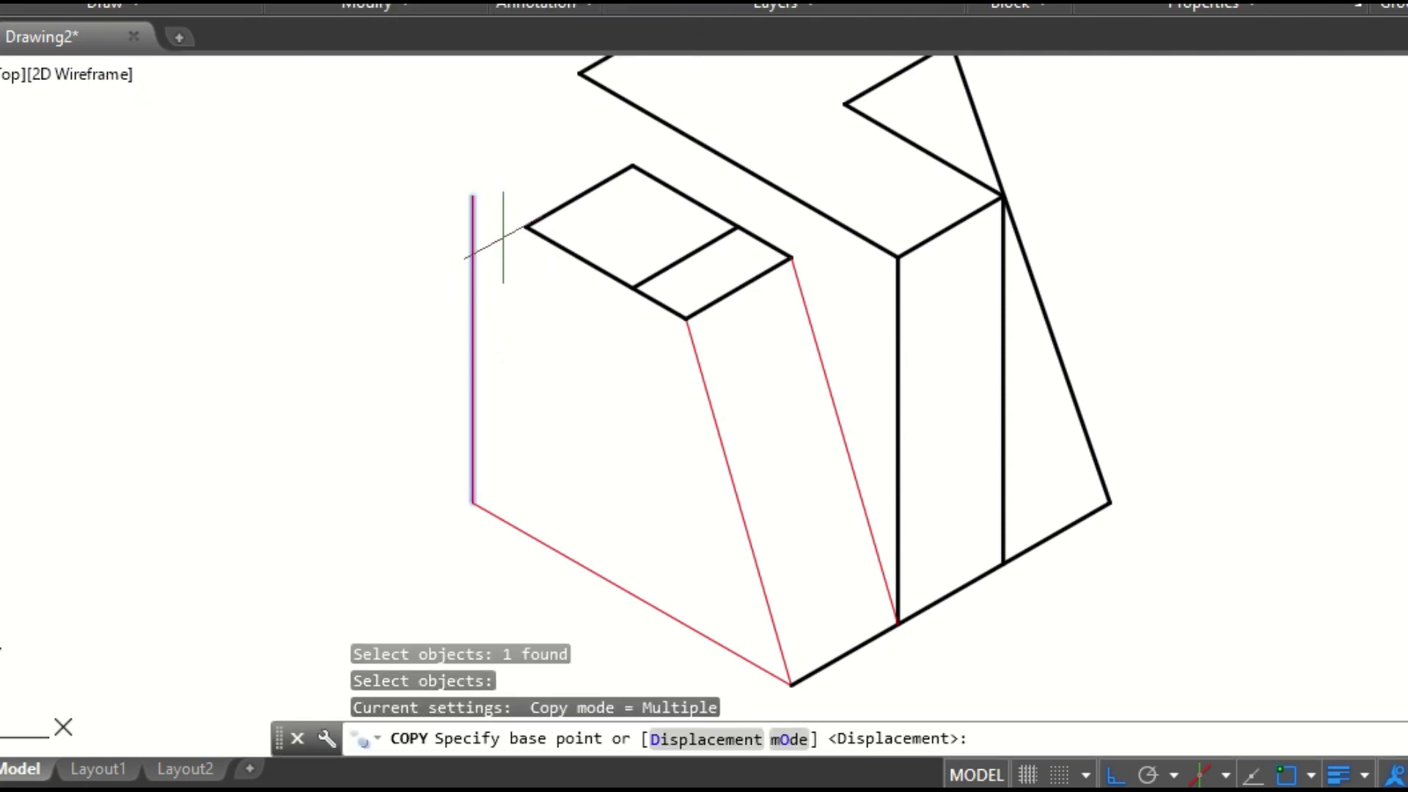
pyautogui.click(472, 196)
pyautogui.click(526, 226)
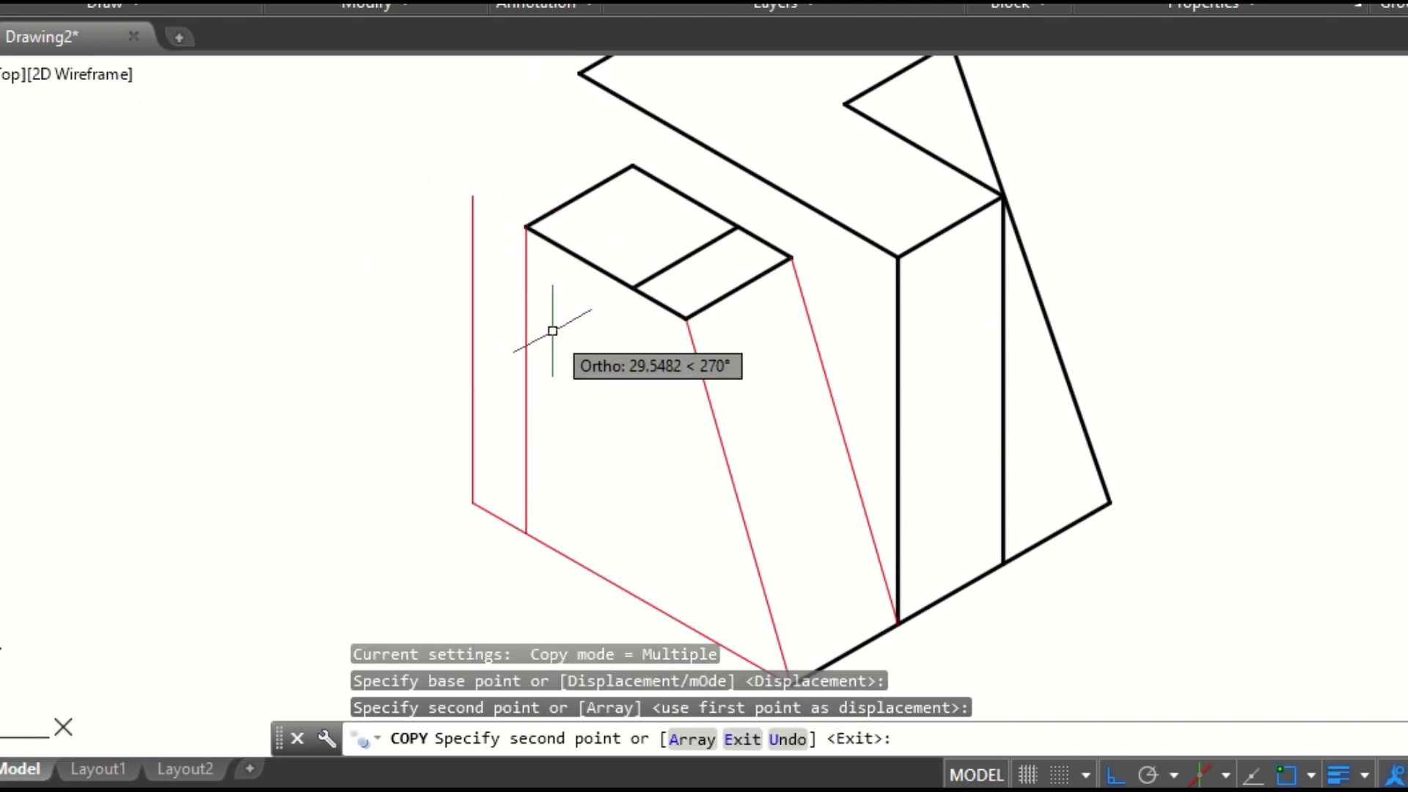
pyautogui.press('Escape')
pyautogui.press('Escape')
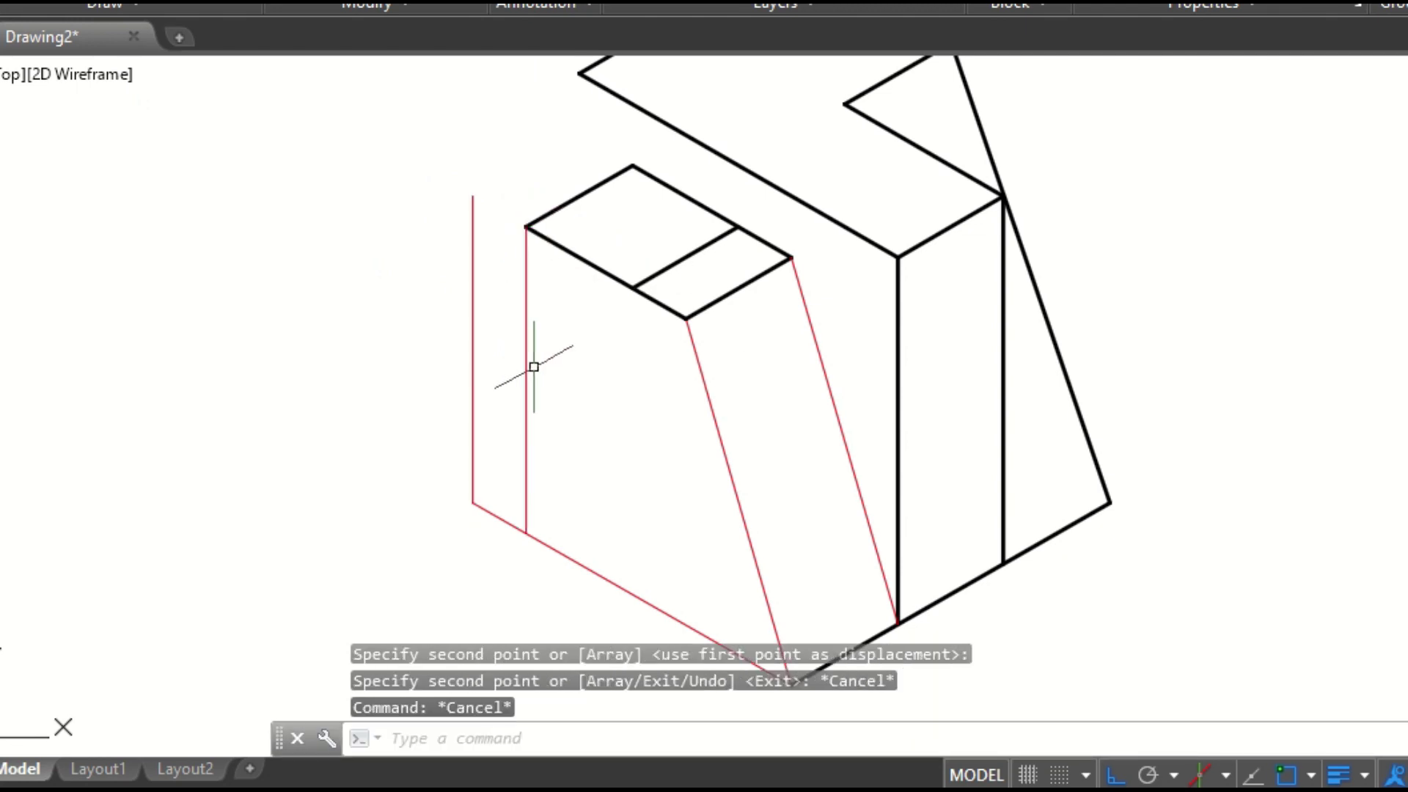
# - Stretch the copied vertical line's upper end to the front end of the inner cross line, making it slanted
pyautogui.click(525, 297)
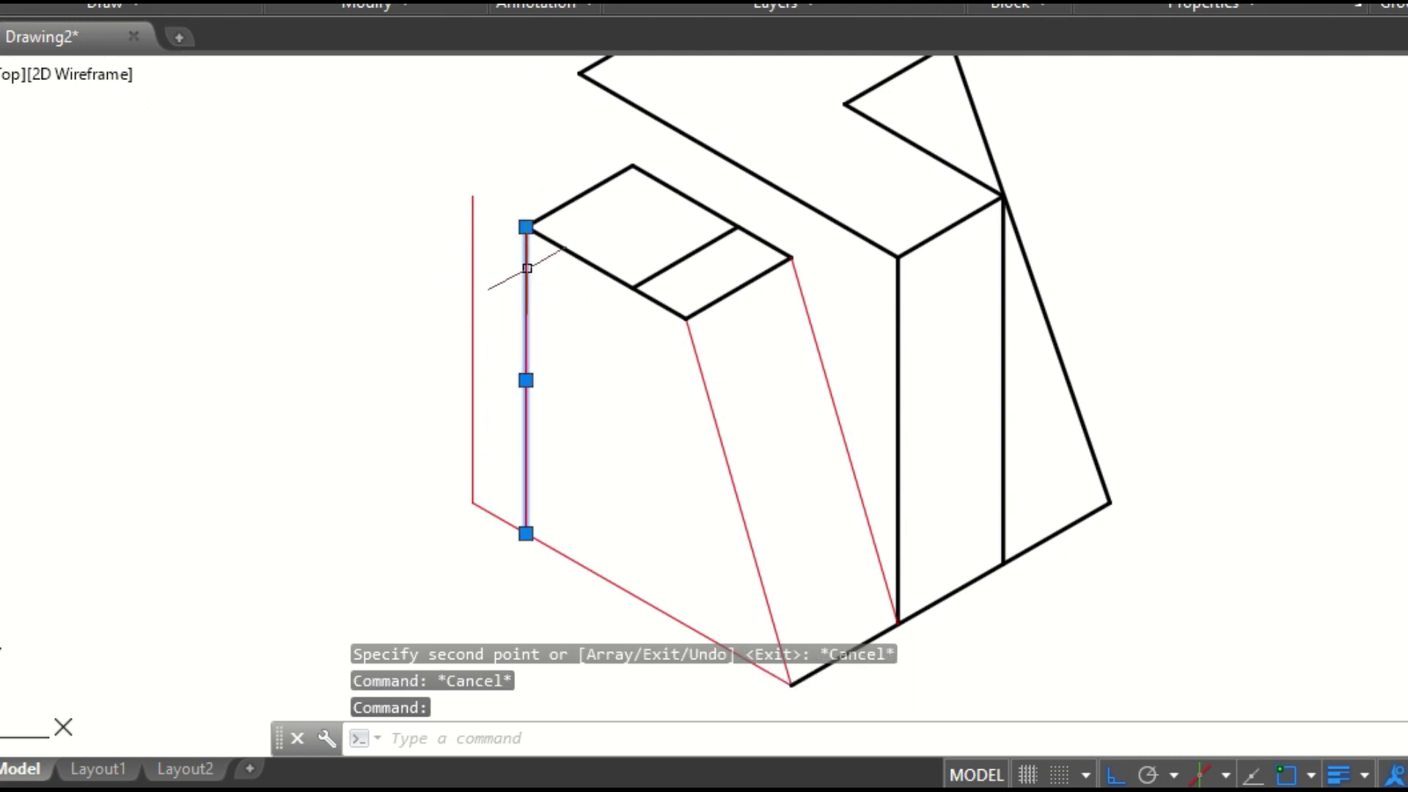
pyautogui.click(526, 226)
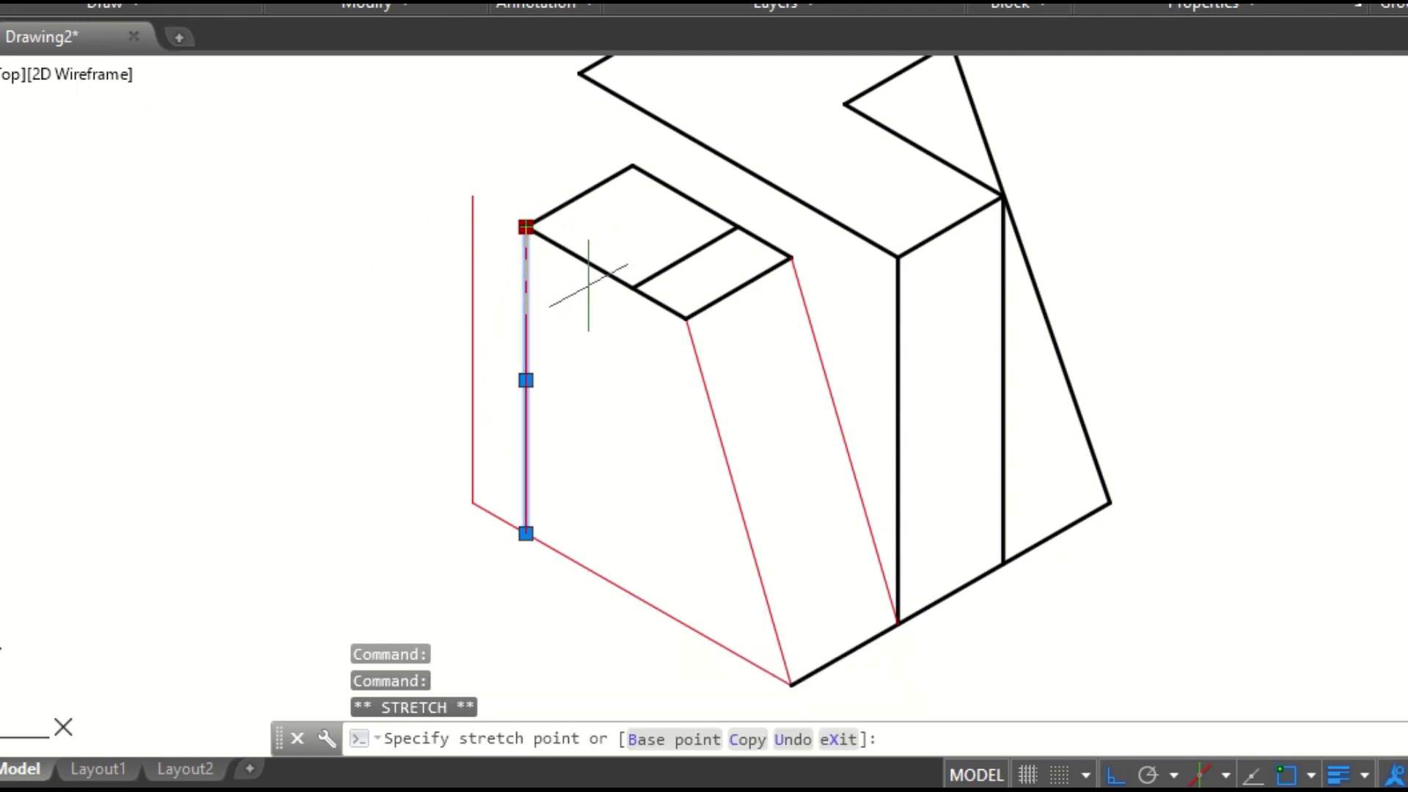
pyautogui.click(631, 288)
pyautogui.press('Escape')
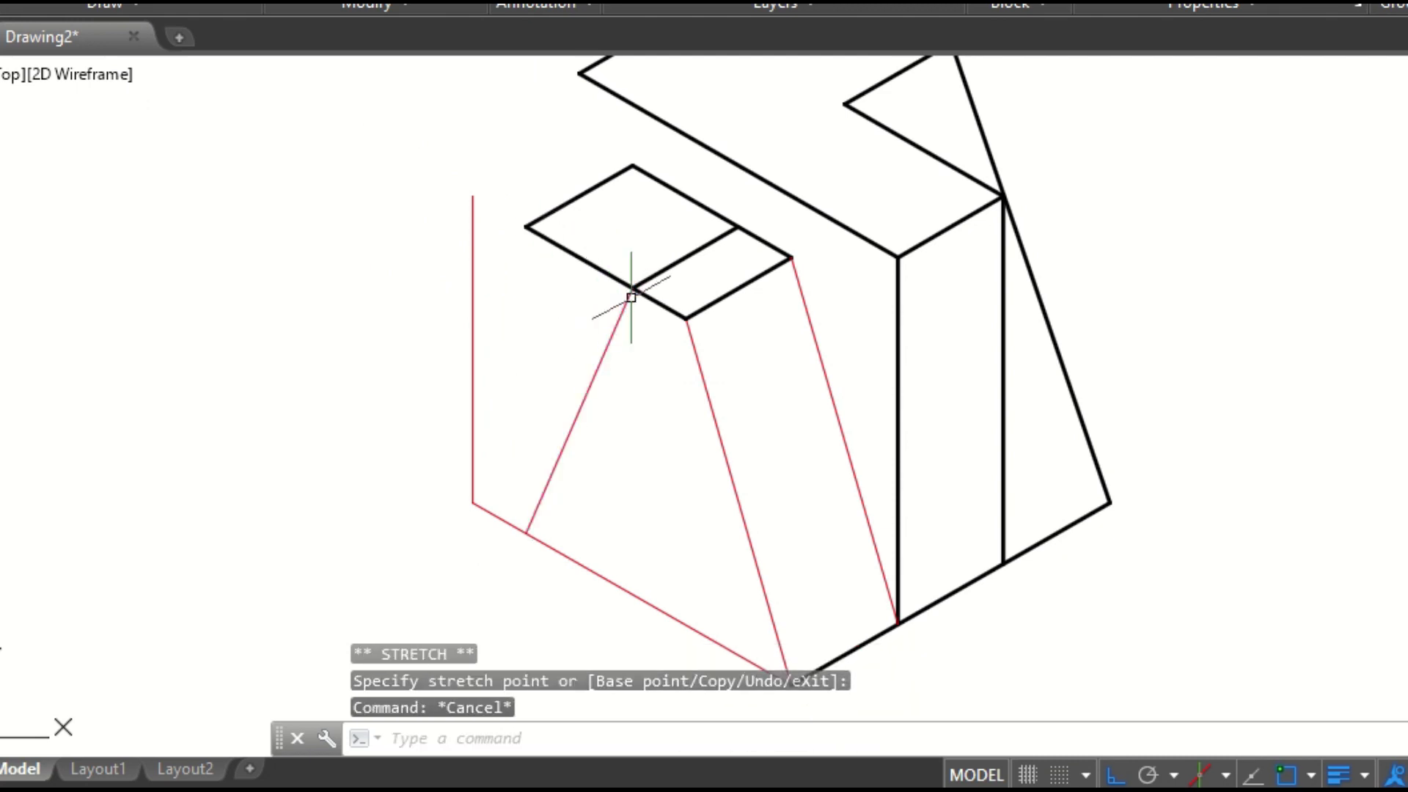
# - Shorten the front long edge of the lower step's top face from its left end to the front end of the inner cross line
pyautogui.click(587, 246)
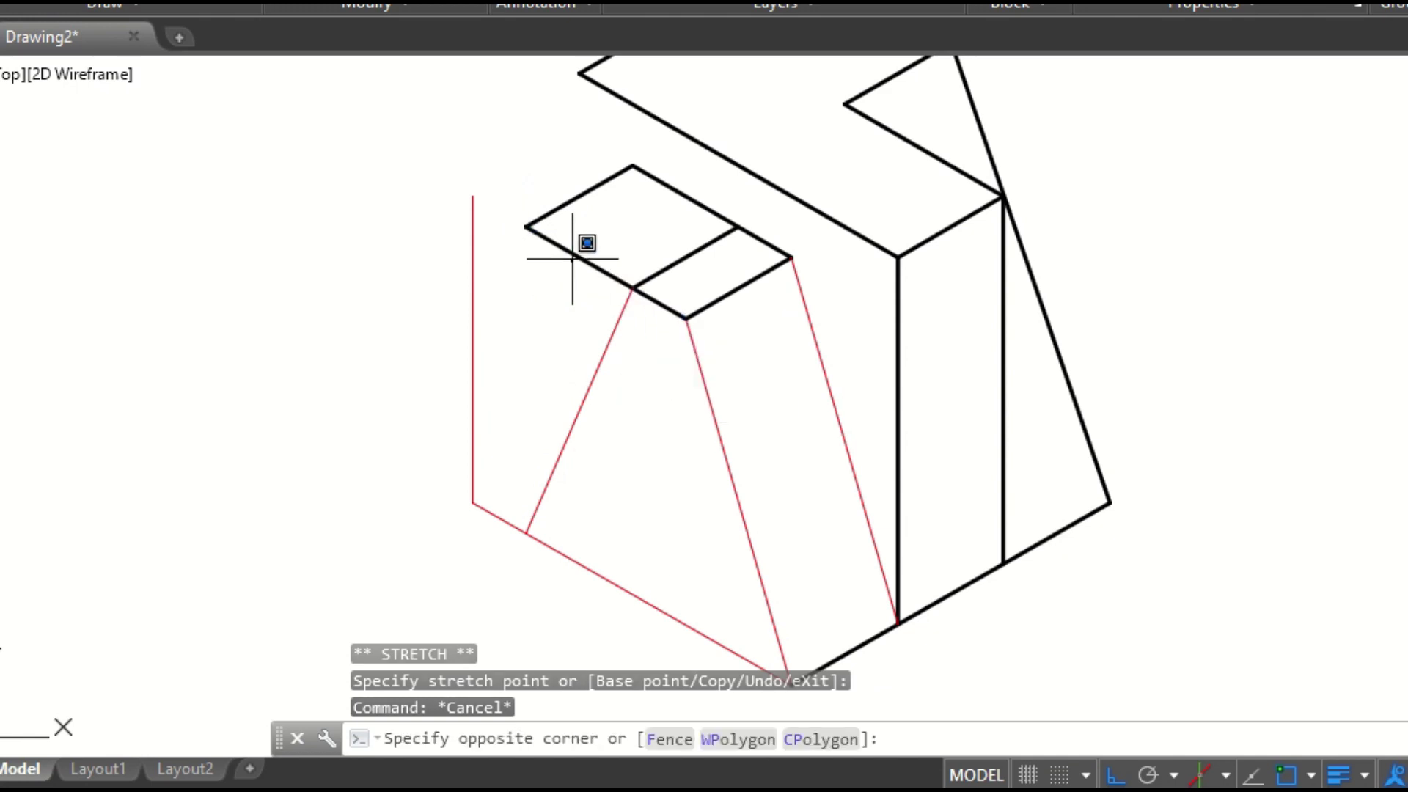
pyautogui.click(567, 253)
pyautogui.click(563, 249)
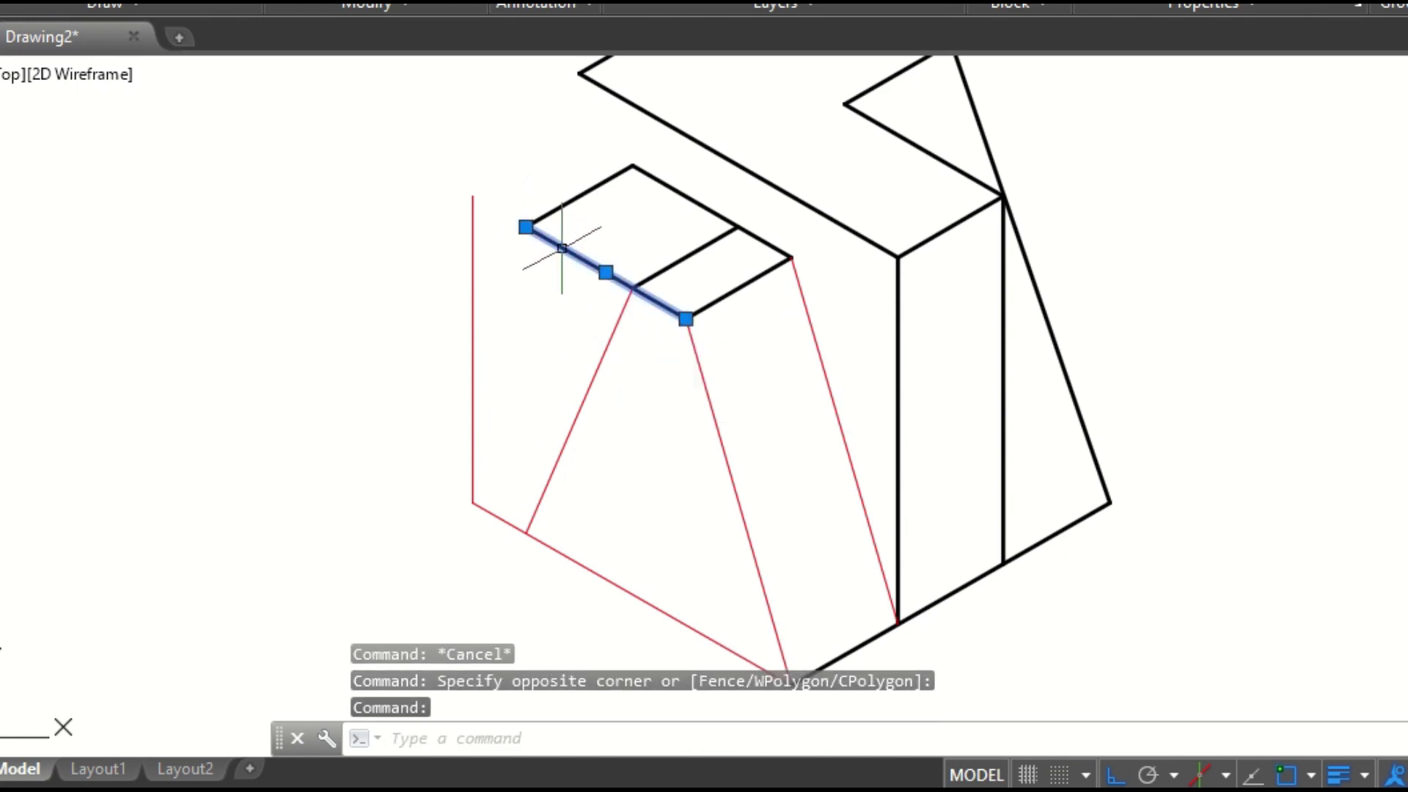
pyautogui.click(526, 226)
pyautogui.press('Escape')
pyautogui.press('Escape')
# - Shorten the bottom left edge so its outer end meets the lower part of the left slanted line
pyautogui.click(479, 503)
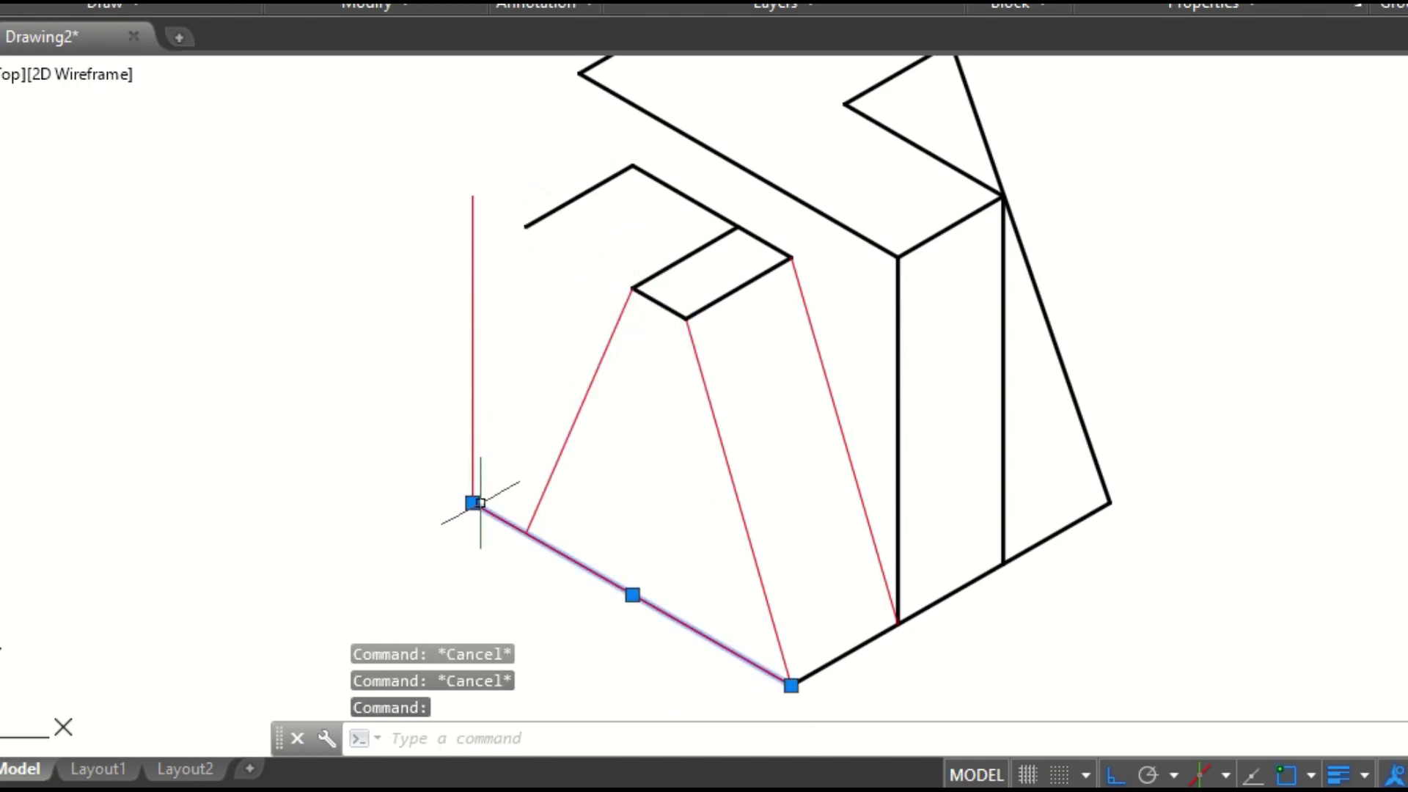
pyautogui.click(473, 503)
pyautogui.click(527, 529)
pyautogui.press('Escape')
# - Delete the leftover vertical construction line at the far left of the block
pyautogui.click(480, 380)
pyautogui.click(470, 378)
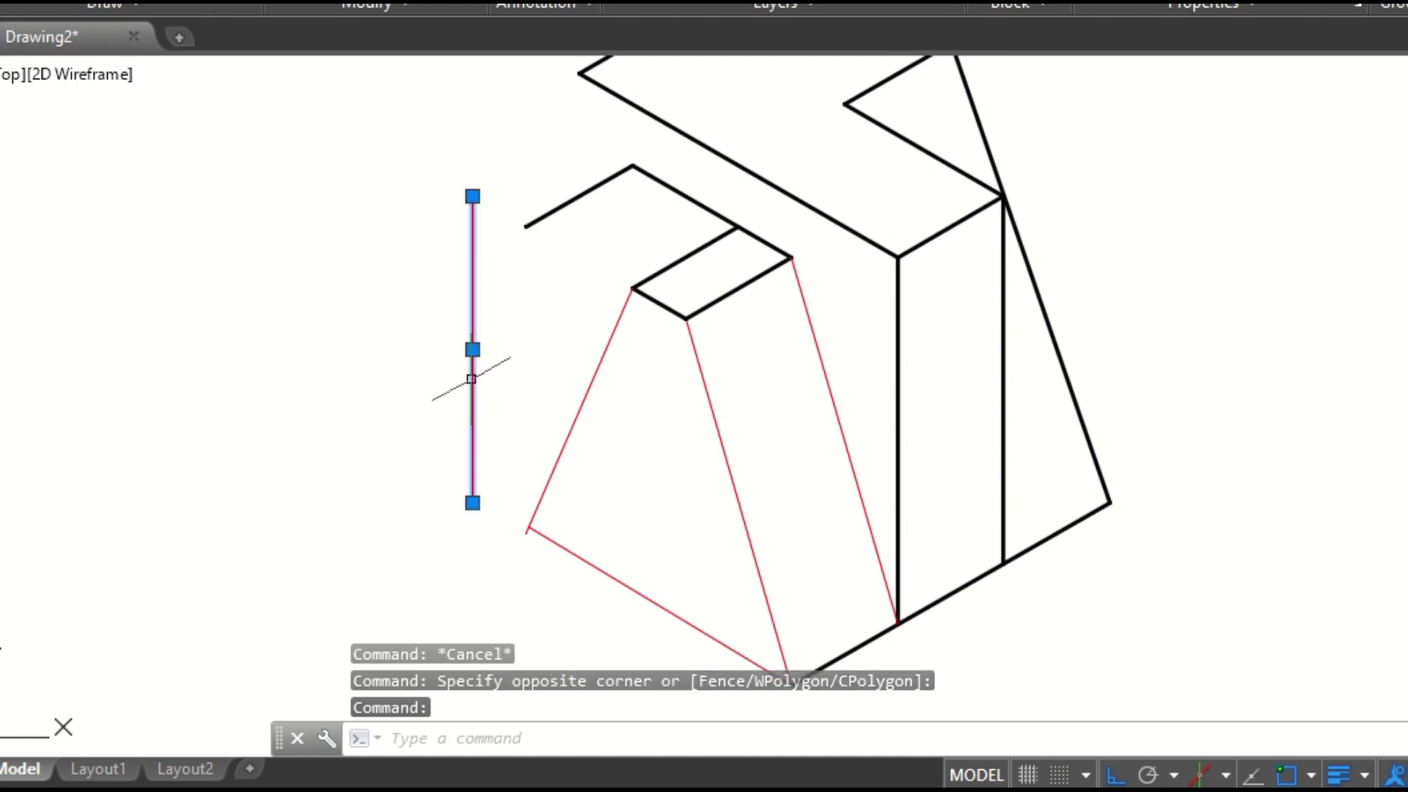
pyautogui.press('Delete')
# - Stretch the left slanted line's lower end onto the endpoint of the bottom left edge
pyautogui.scroll(2, 536, 572)
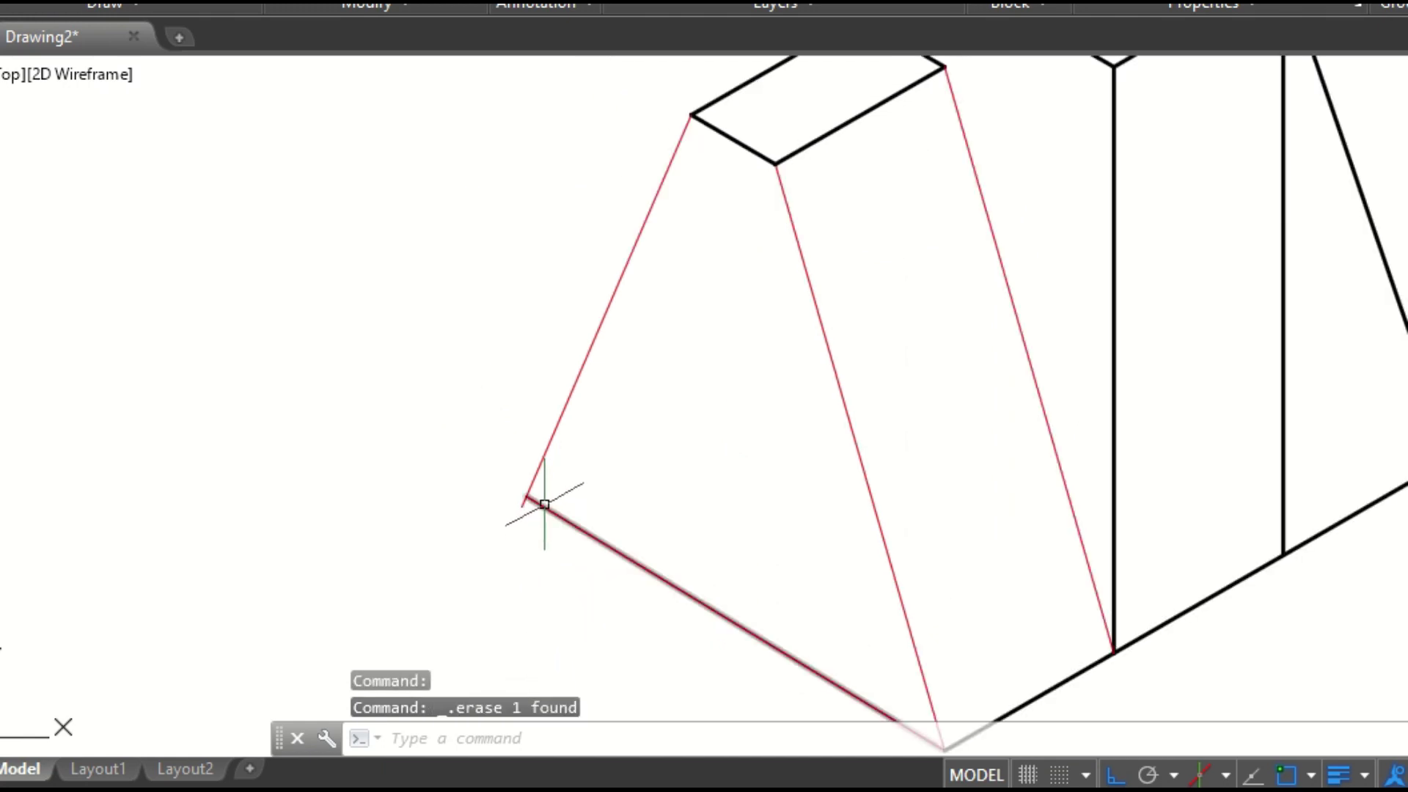
pyautogui.click(541, 463)
pyautogui.click(527, 496)
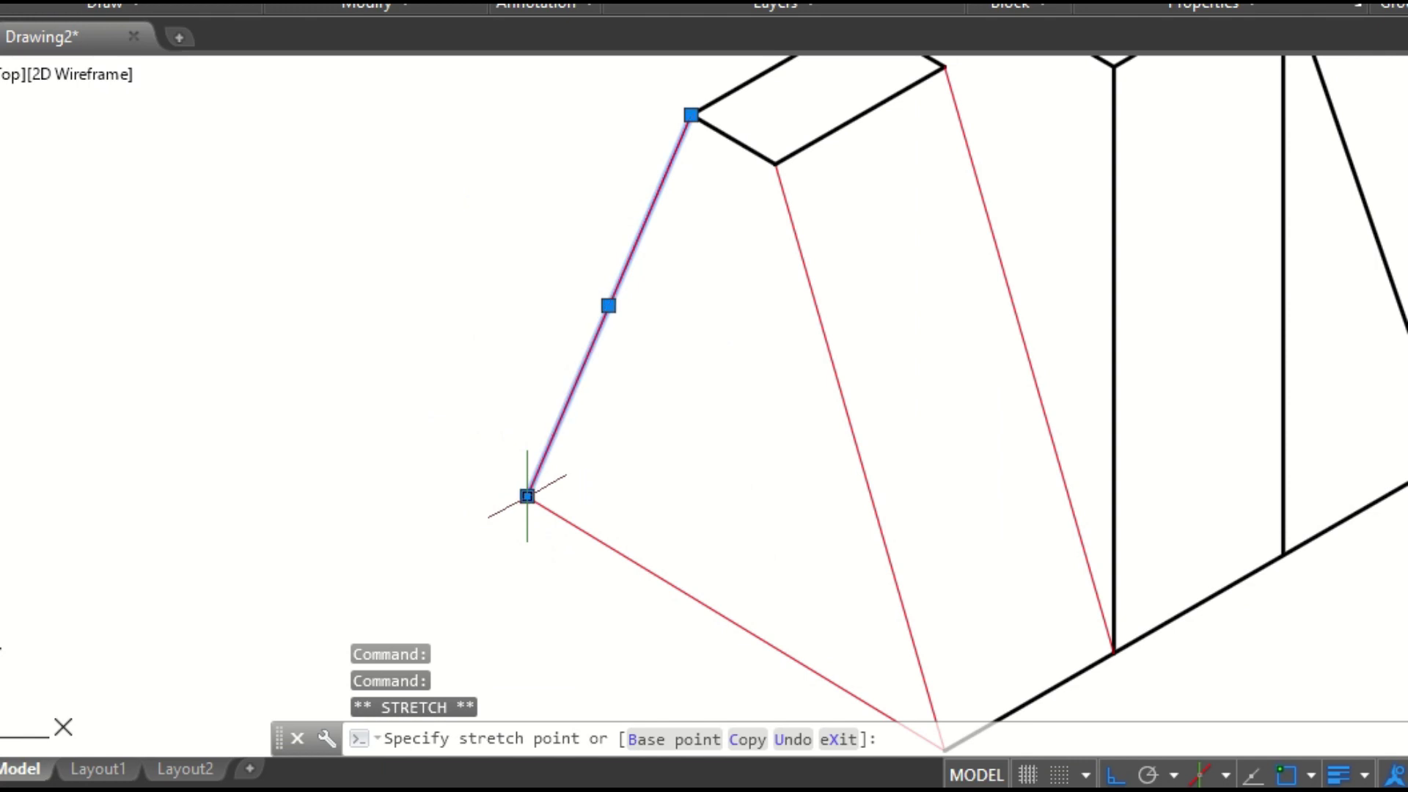
pyautogui.click(527, 496)
pyautogui.press('Escape')
pyautogui.scroll(-2, 597, 446)
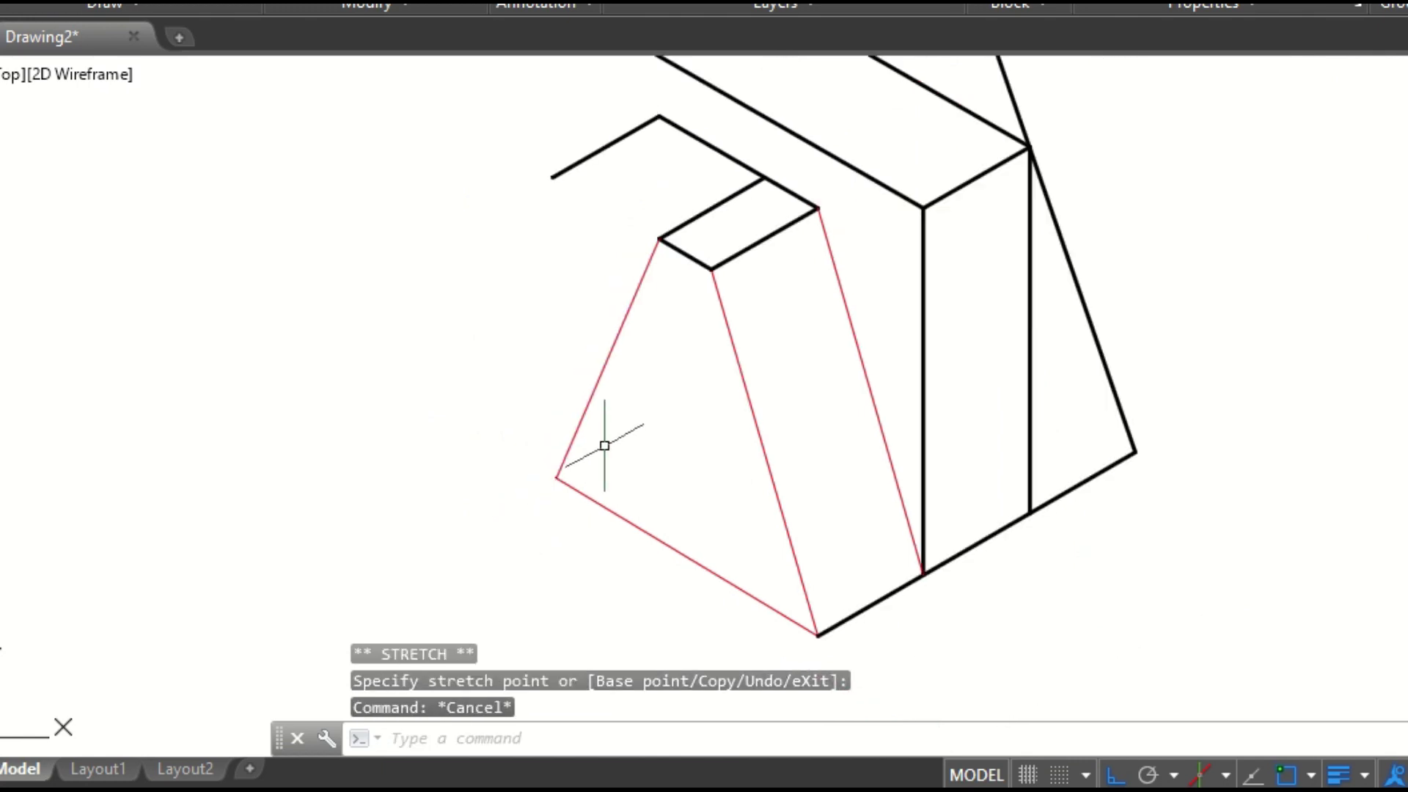
# - Delete the leftover short line behind the lower step and shorten the back long edge to the remaining cross line
pyautogui.click(575, 162)
pyautogui.press('Delete')
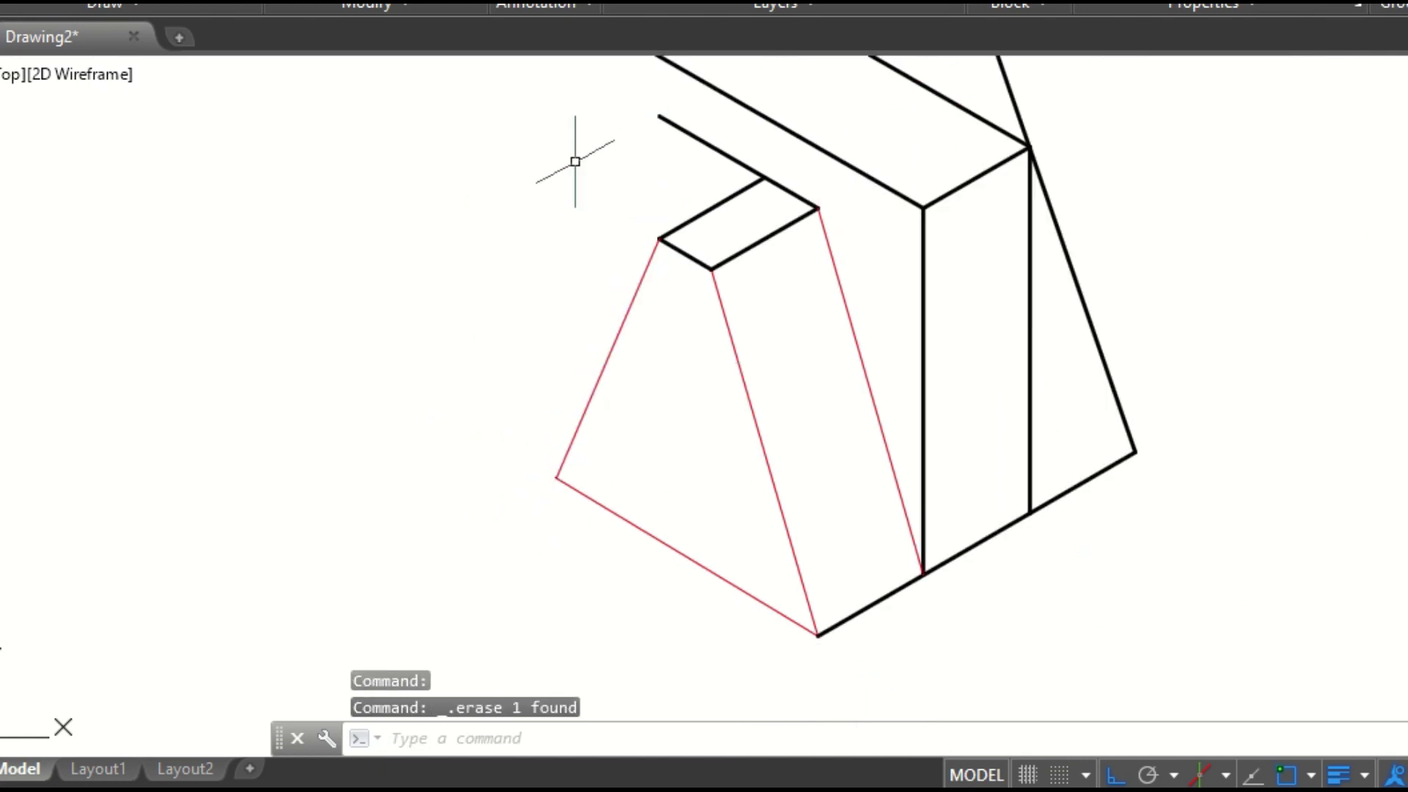
pyautogui.click(697, 140)
pyautogui.click(660, 116)
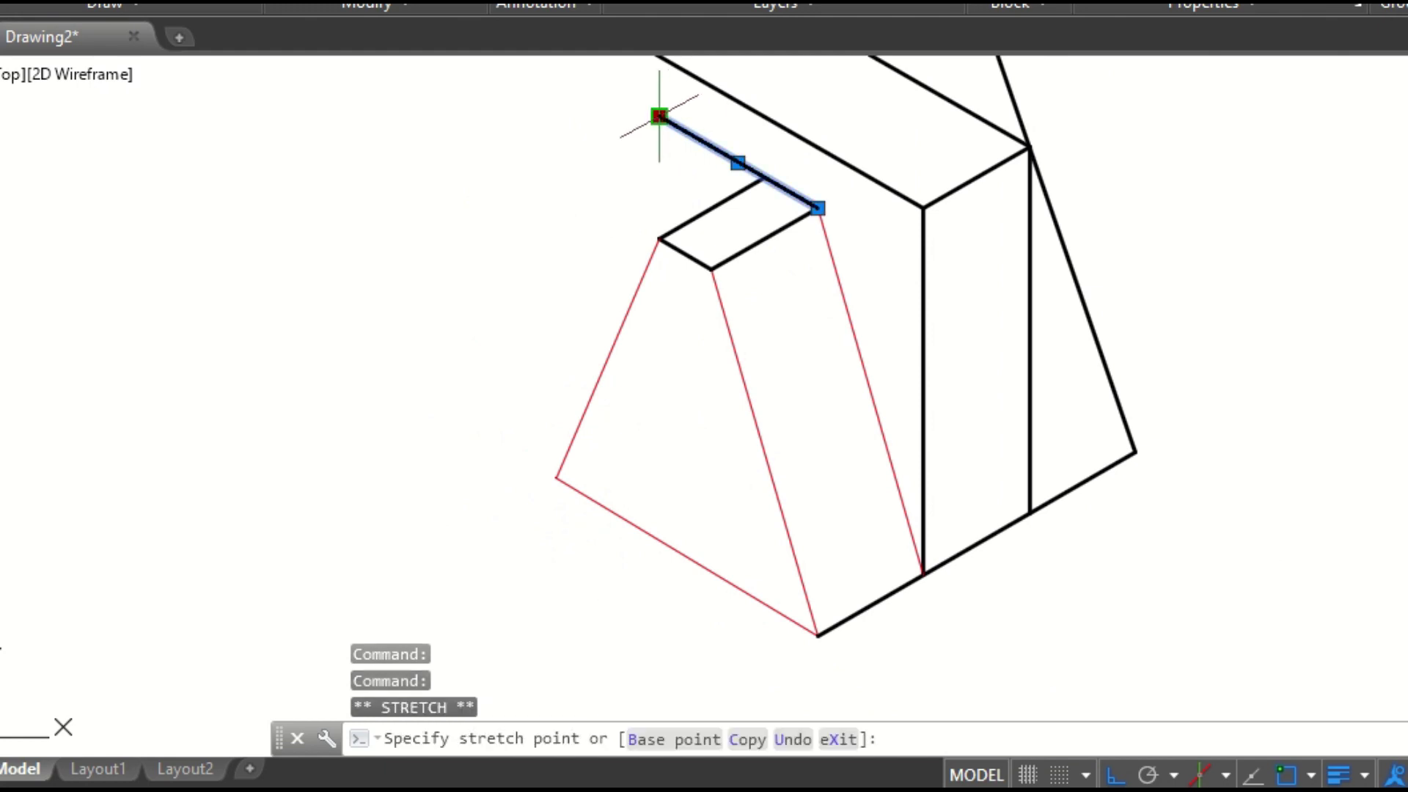
pyautogui.click(764, 177)
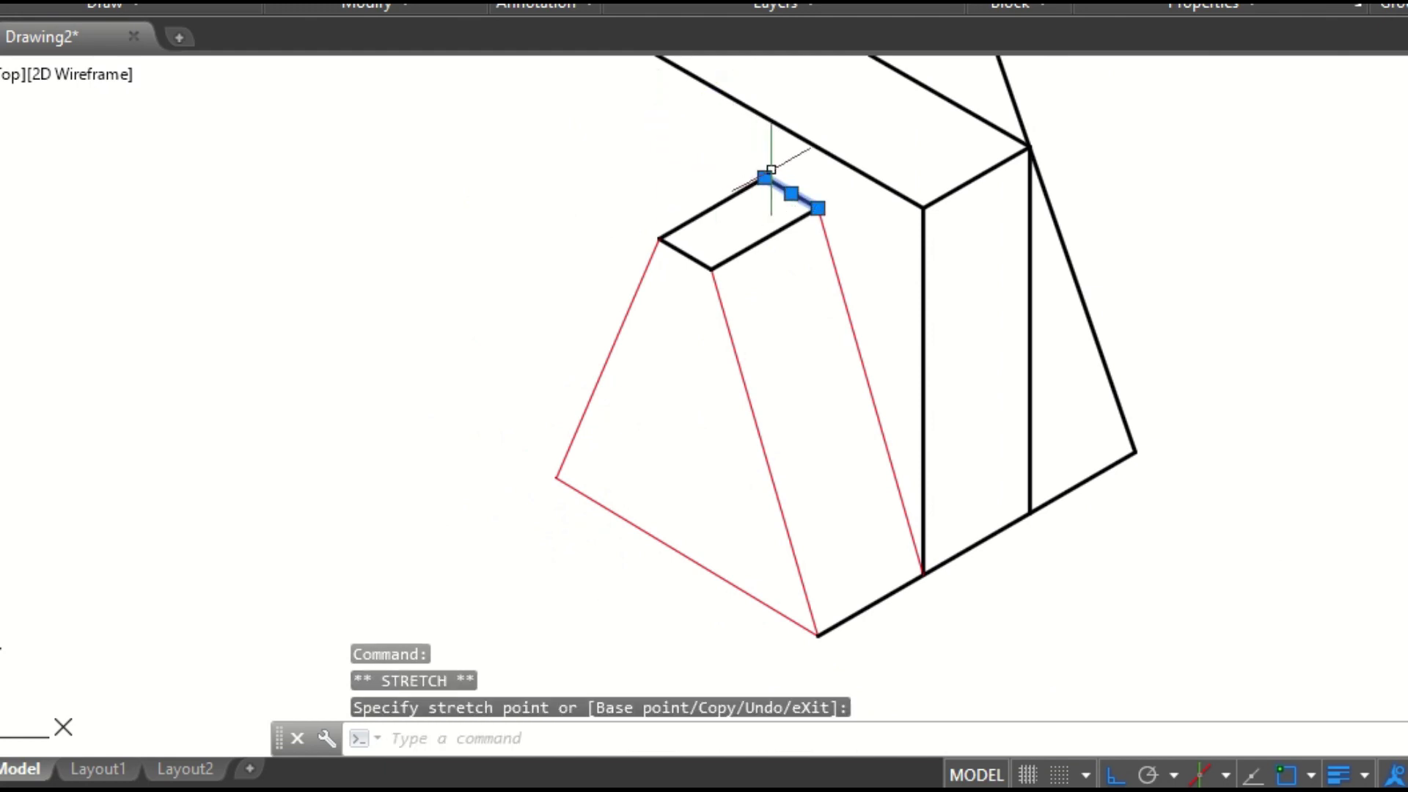
pyautogui.press('Escape')
pyautogui.press('Escape')
# - Assign the three slanted edges of the lower step to the OBJEK layer
pyautogui.click(876, 352)
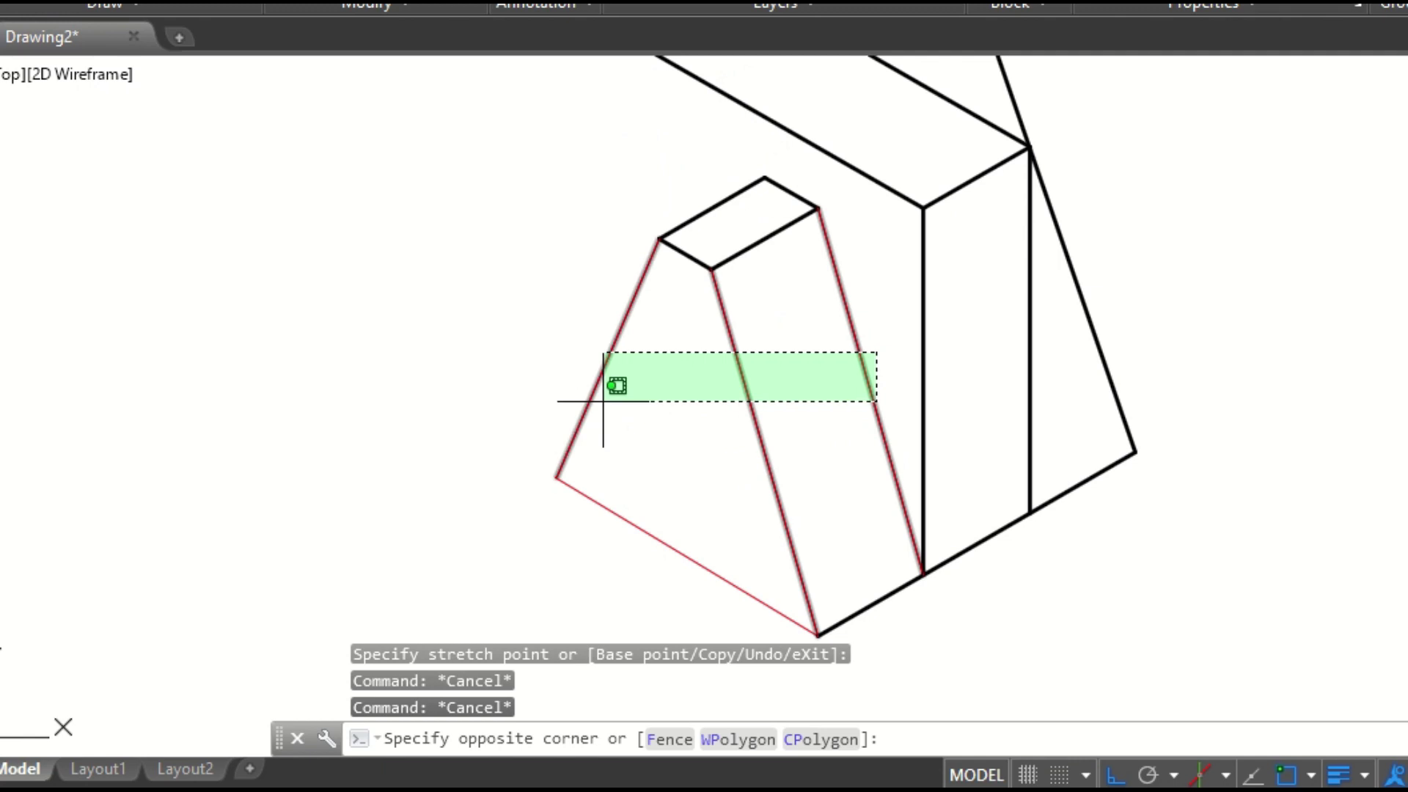
pyautogui.click(604, 402)
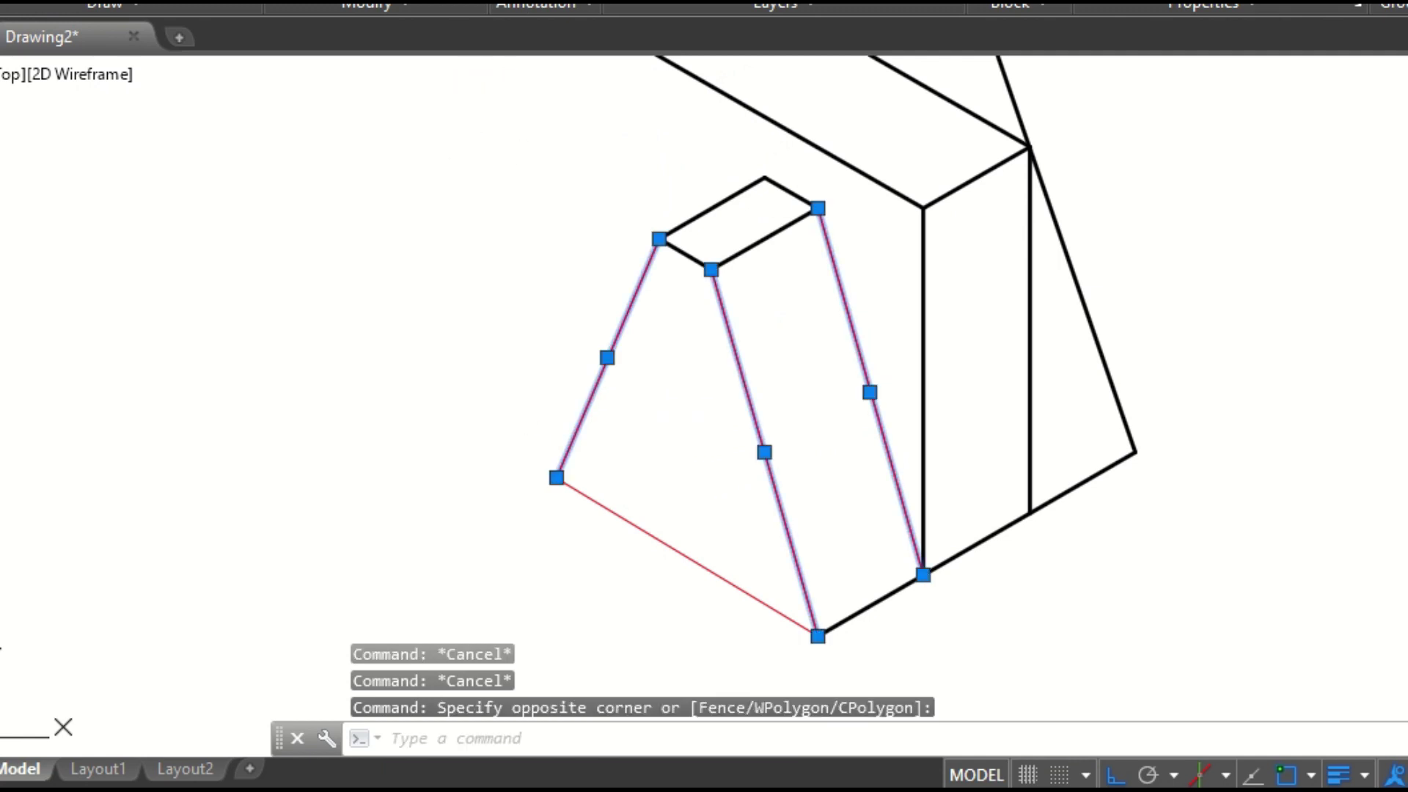
pyautogui.click(821, 2)
pyautogui.click(856, 62)
pyautogui.press('Escape')
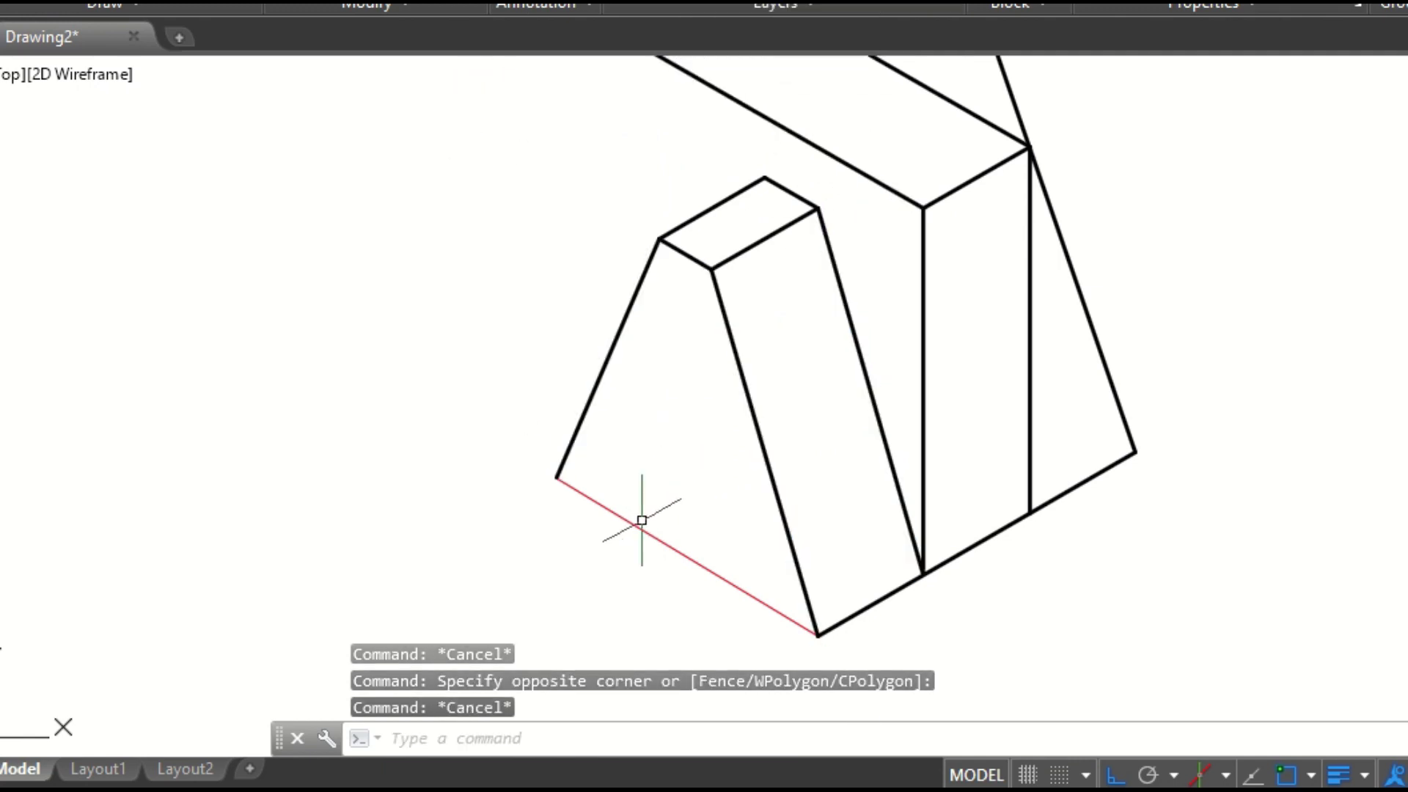
# - Assign the lower step's bottom left edge to the OBJEK layer
pyautogui.click(643, 536)
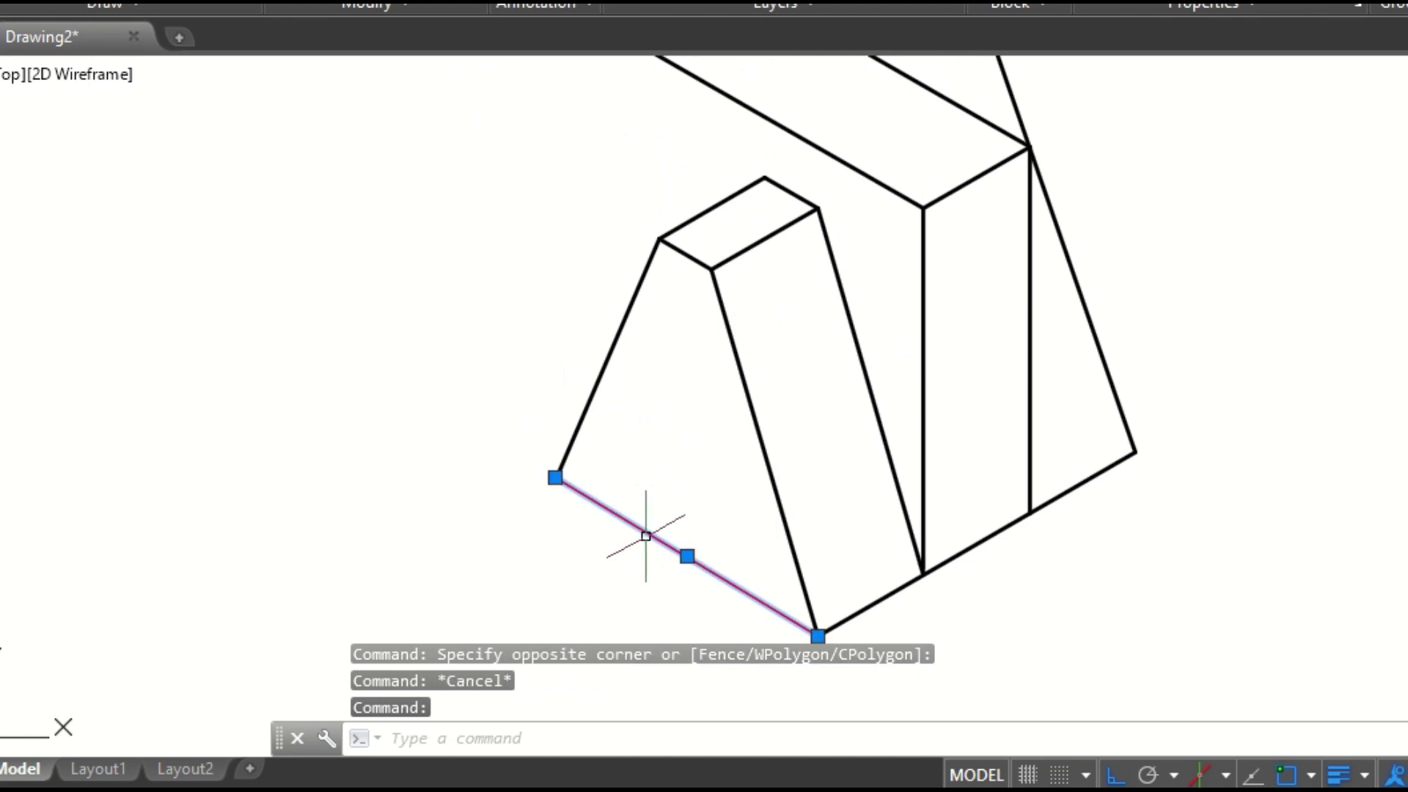
pyautogui.click(807, 2)
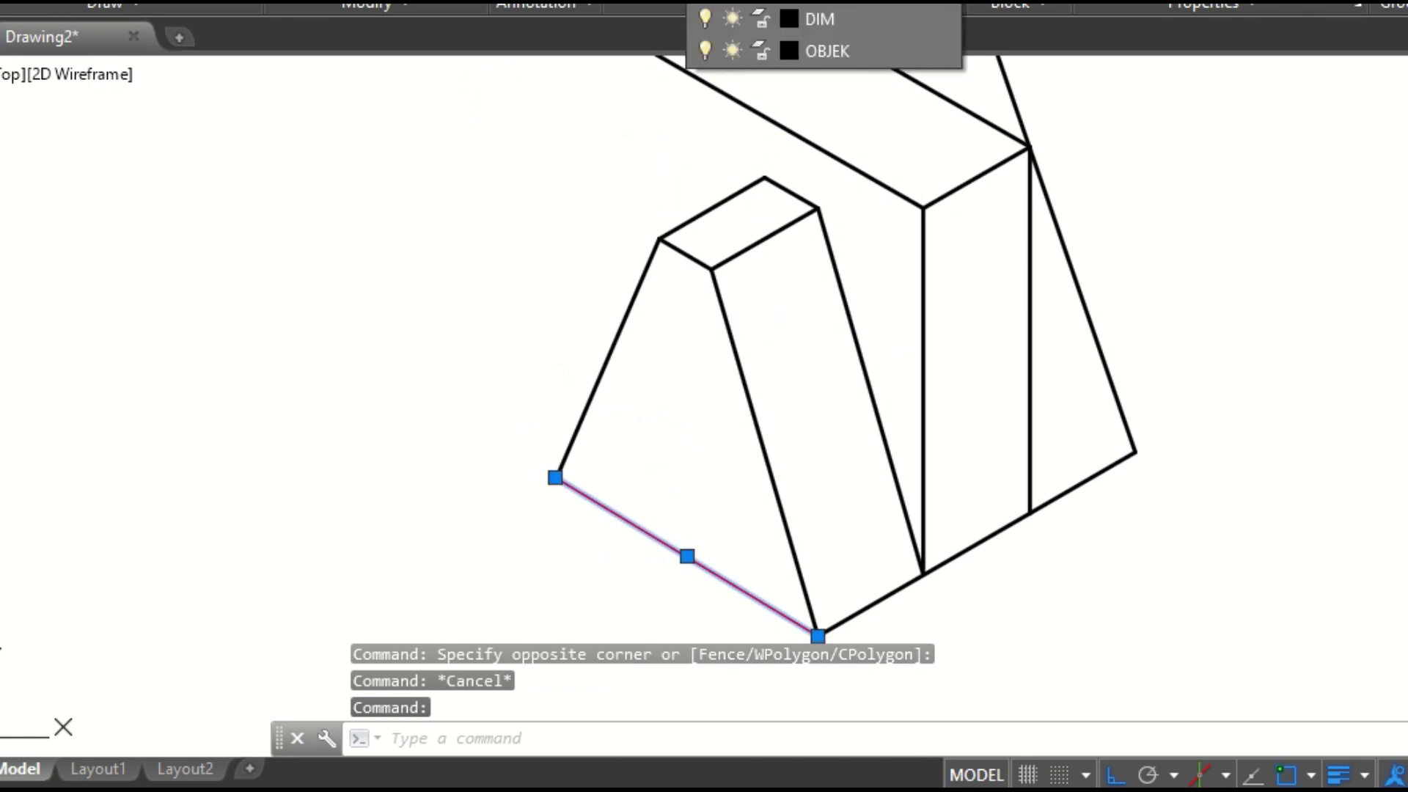
pyautogui.click(821, 62)
pyautogui.press('Escape')
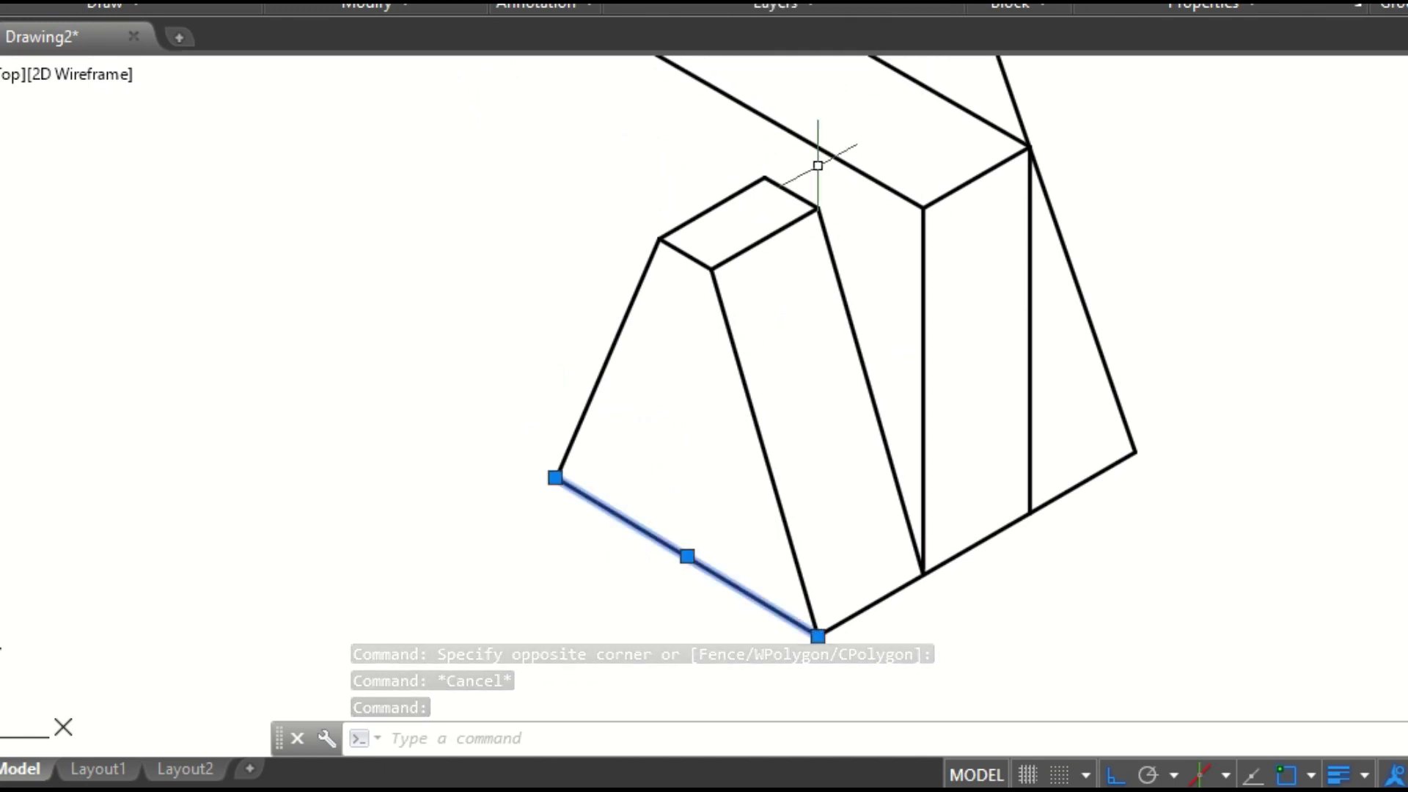
pyautogui.press('Escape')
pyautogui.write('p')
pyautogui.press('Return')
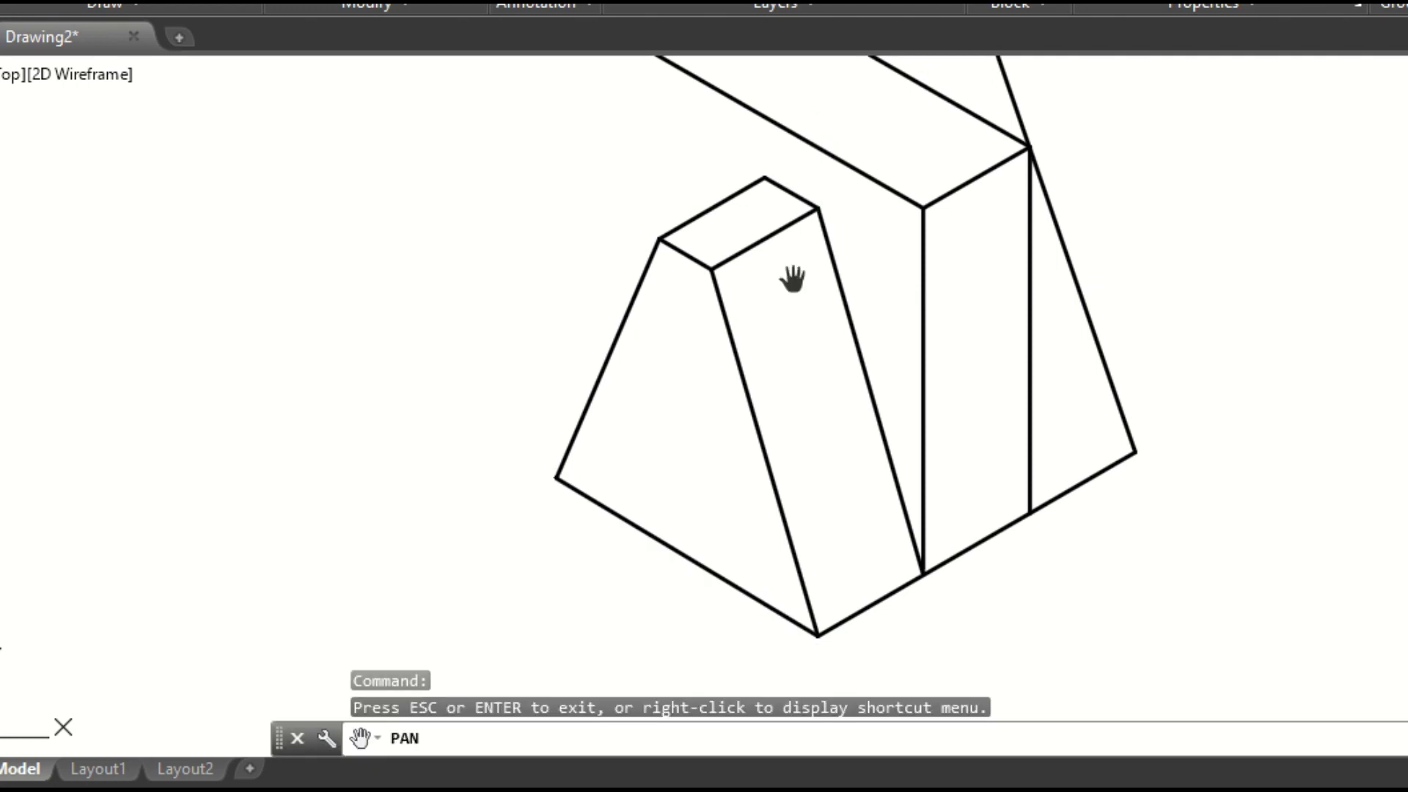
pyautogui.moveTo(792, 277); pyautogui.dragTo(811, 405)
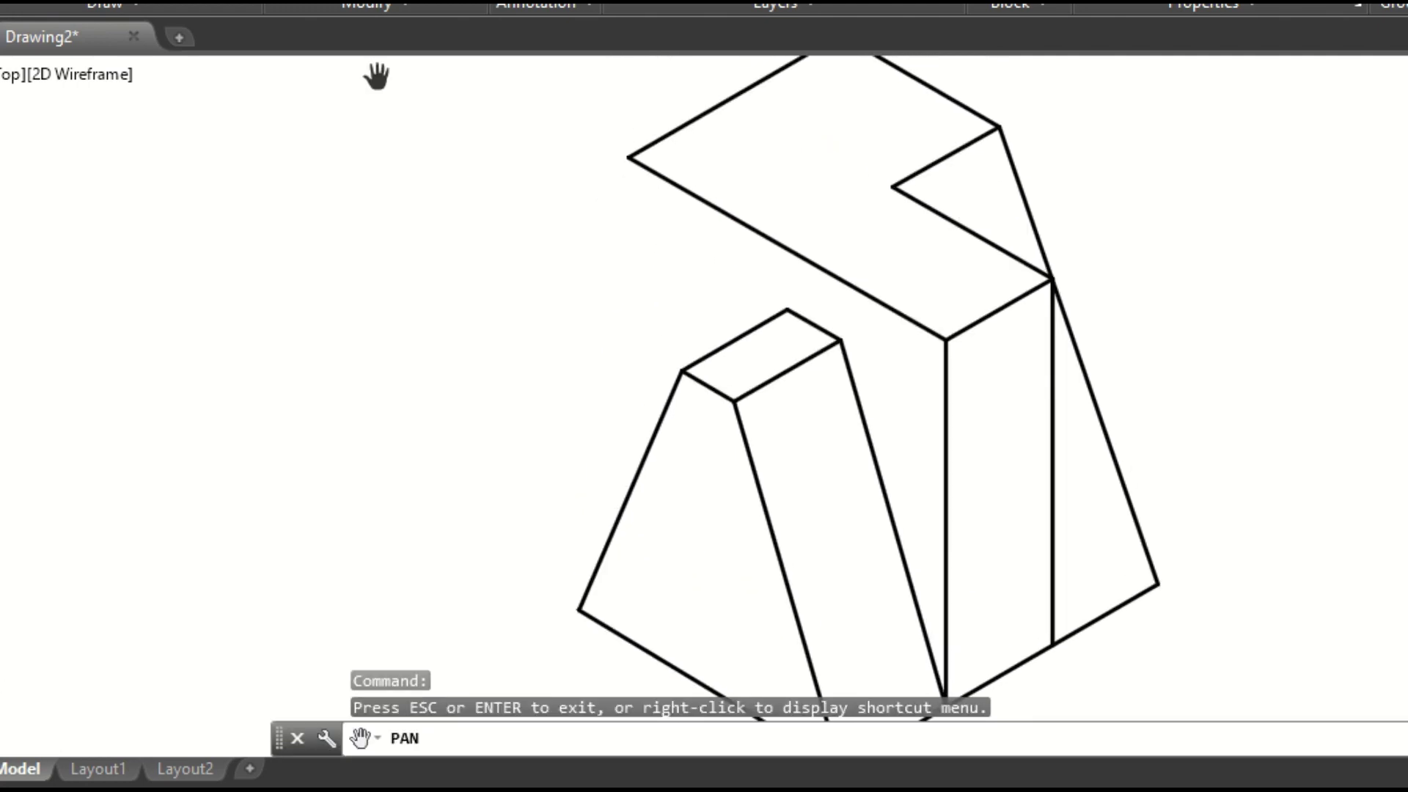
pyautogui.click(456, 3)
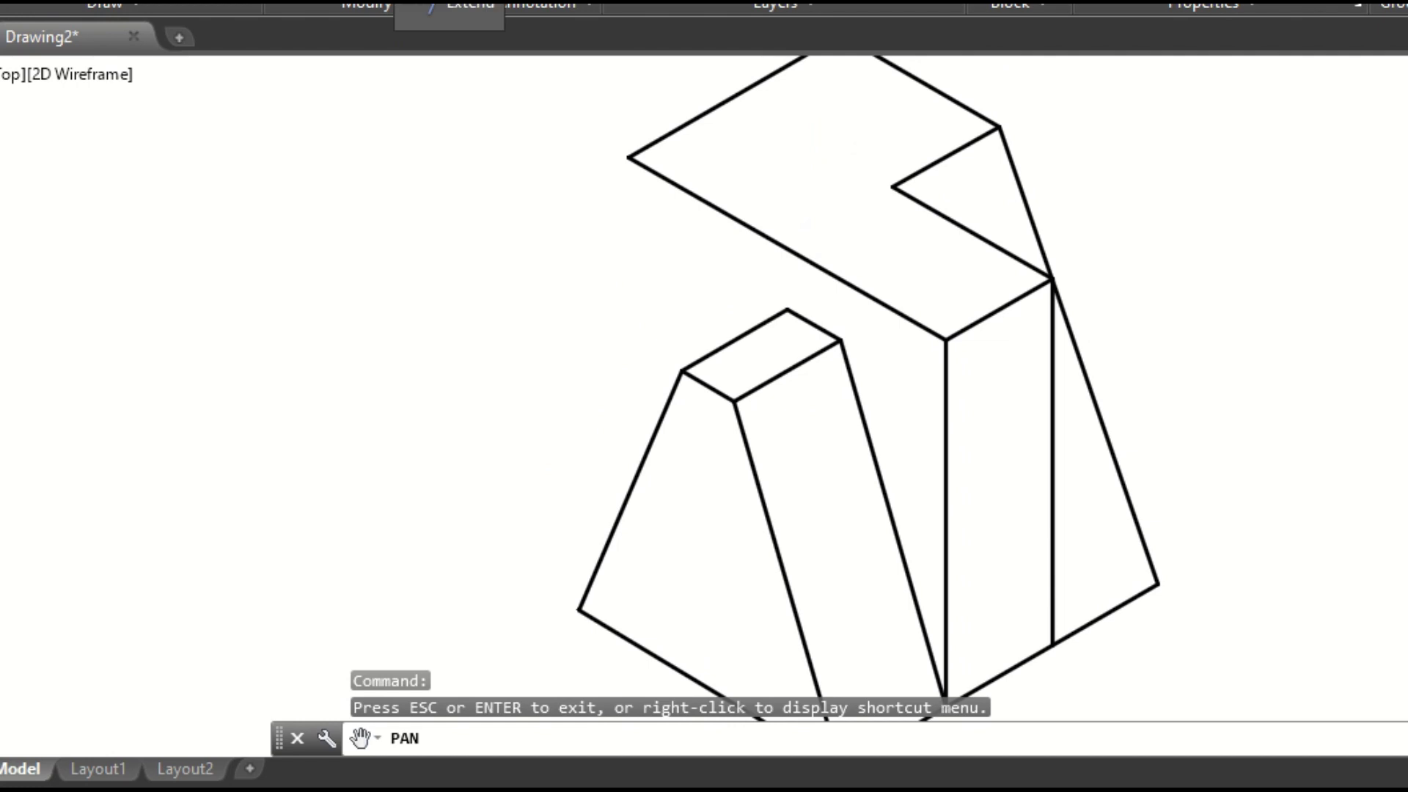
pyautogui.click(438, 9)
pyautogui.click(661, 434)
pyautogui.press('Escape')
pyautogui.press('Escape')
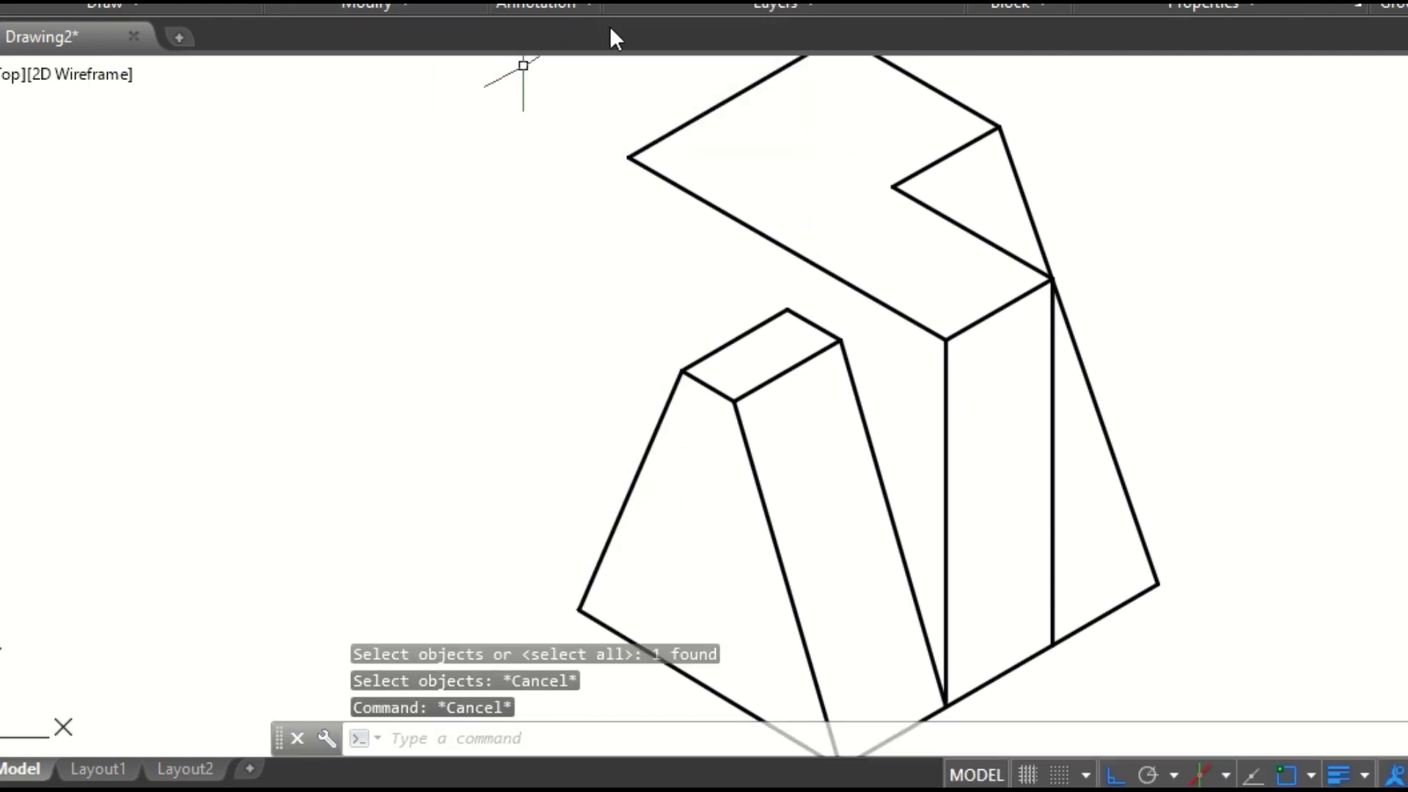
# - Copy the main block's front vertical edge from its upper end to the top face's far left corner
pyautogui.click(294, 2)
pyautogui.click(946, 389)
pyautogui.press('Return')
pyautogui.click(946, 340)
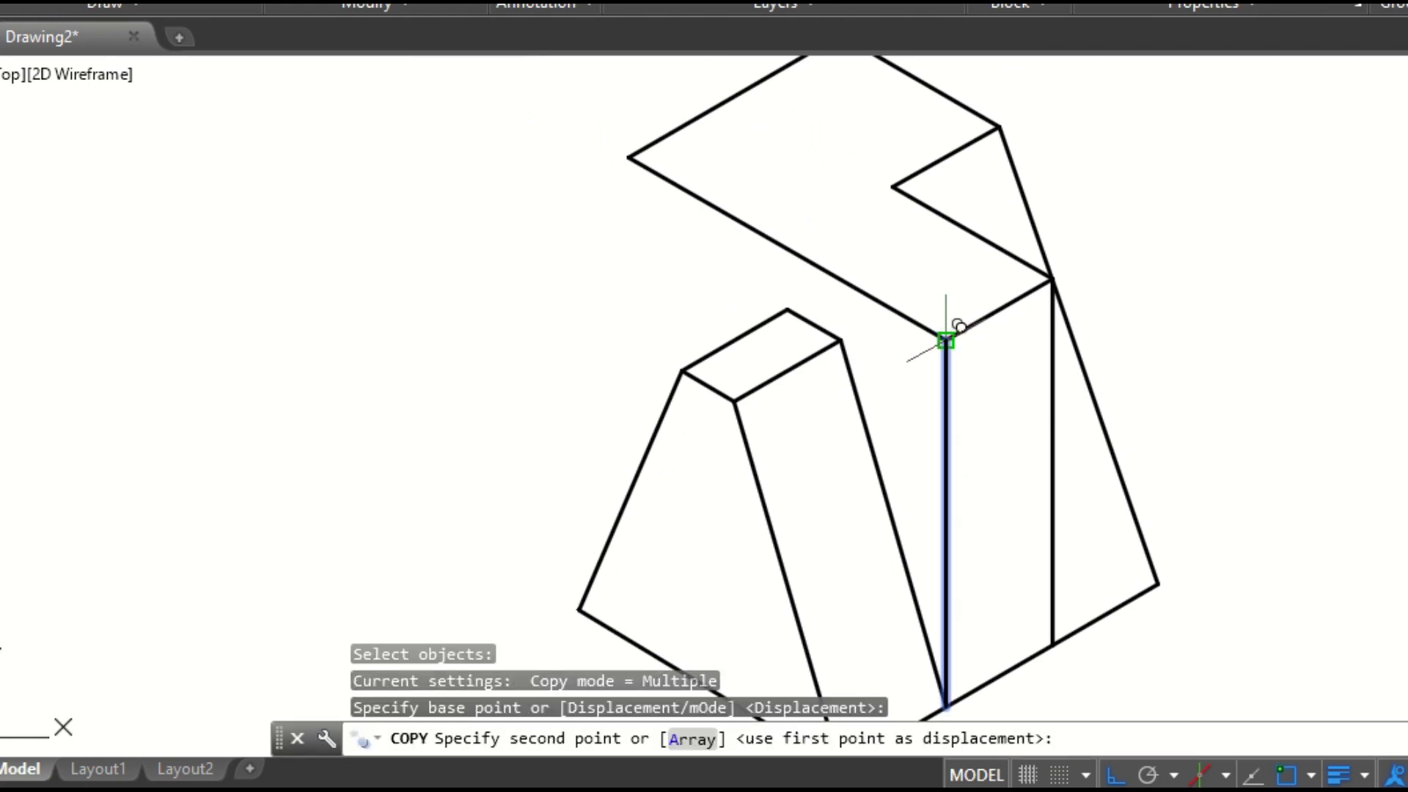
pyautogui.click(628, 156)
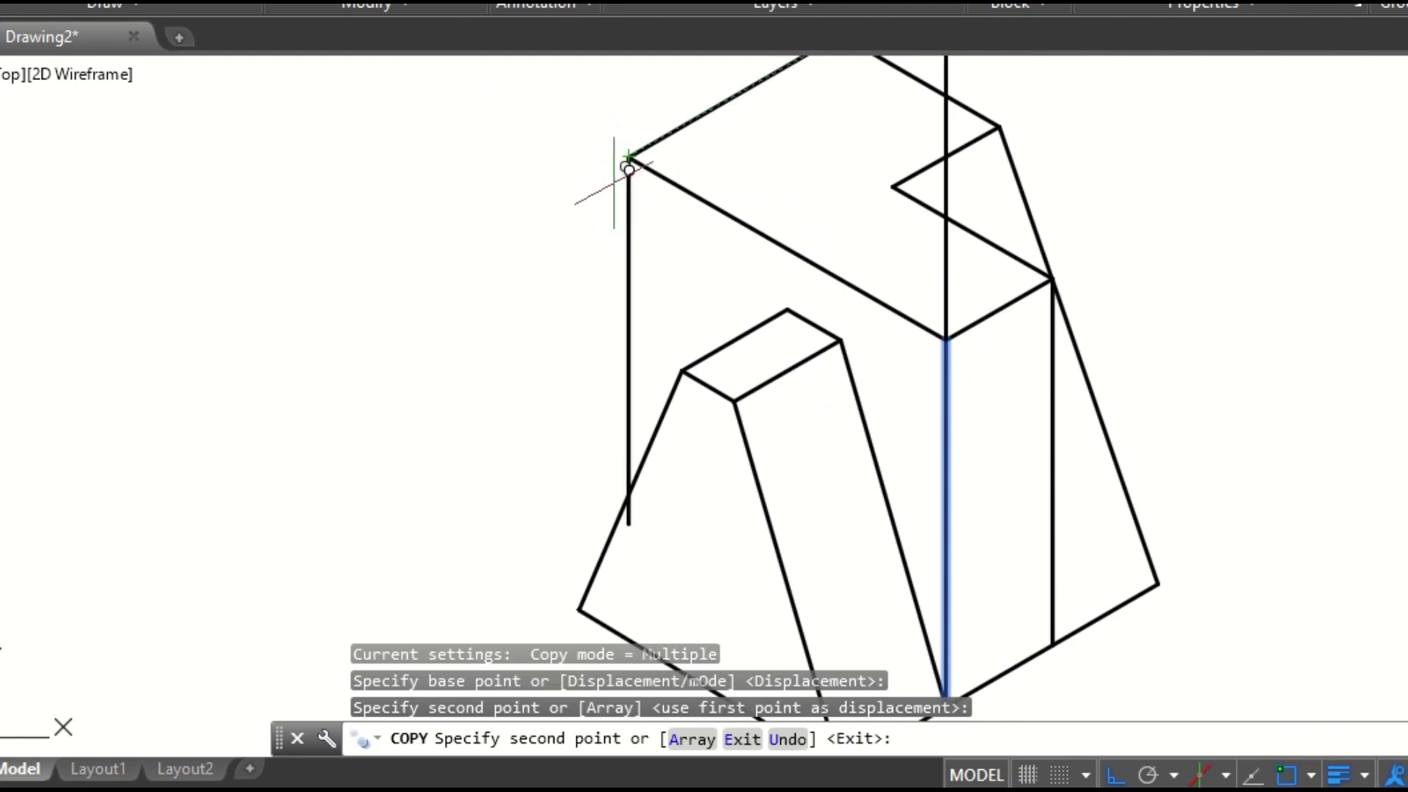
pyautogui.press('Escape')
# - Trim the copied vertical edge where it passes below the lower step's left slanted edge
pyautogui.click(463, 3)
pyautogui.click(446, 2)
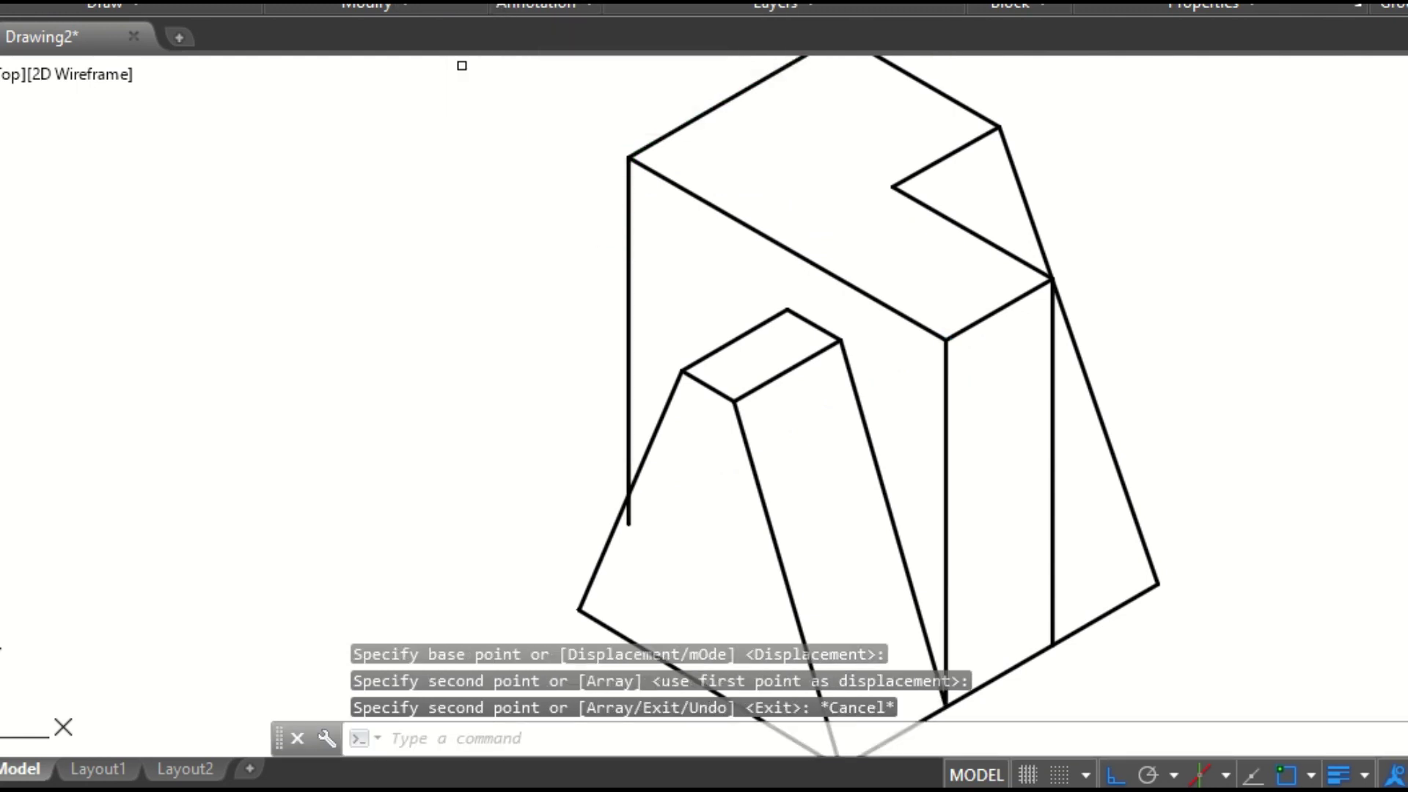
pyautogui.click(652, 433)
pyautogui.press('Return')
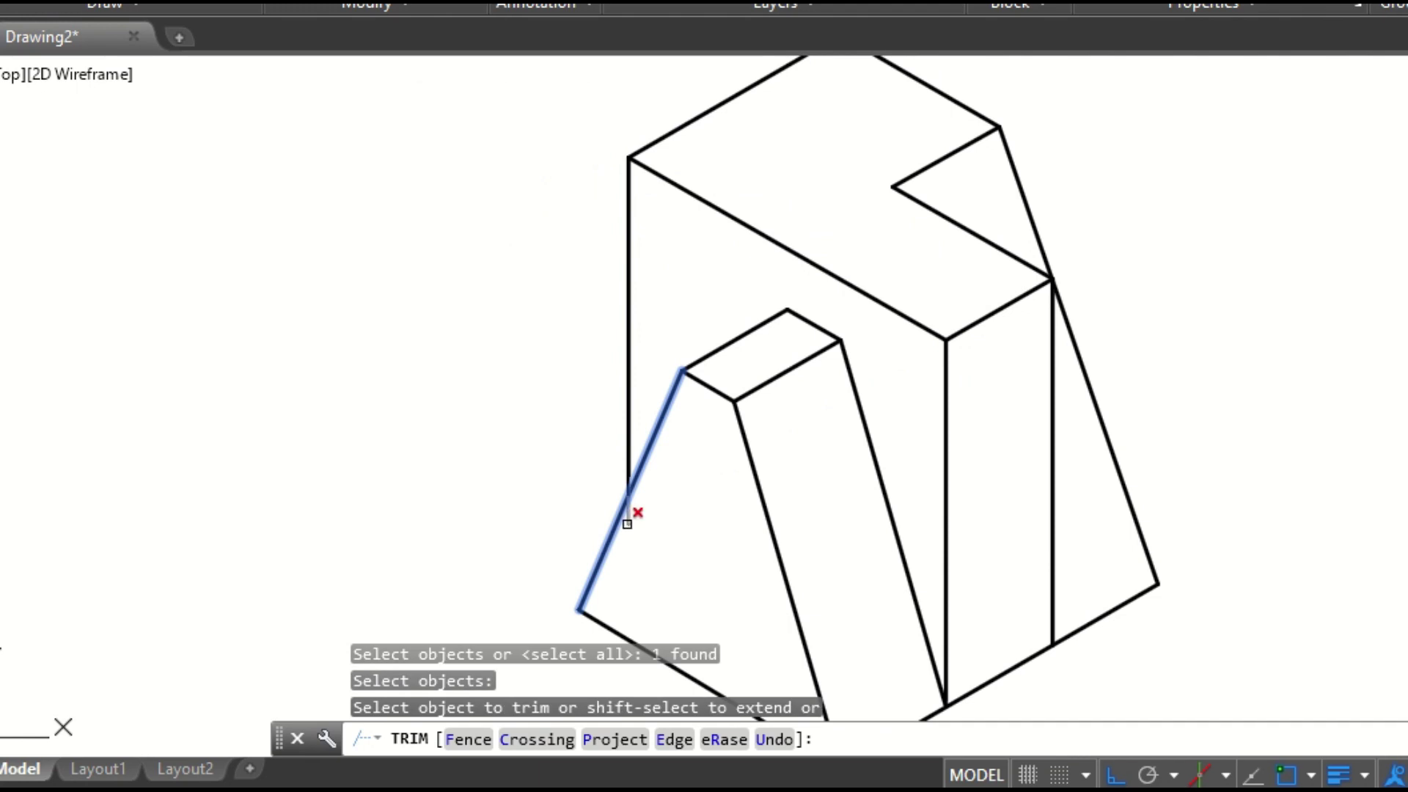
pyautogui.click(627, 523)
pyautogui.press('Escape')
pyautogui.scroll(-2, 768, 380)
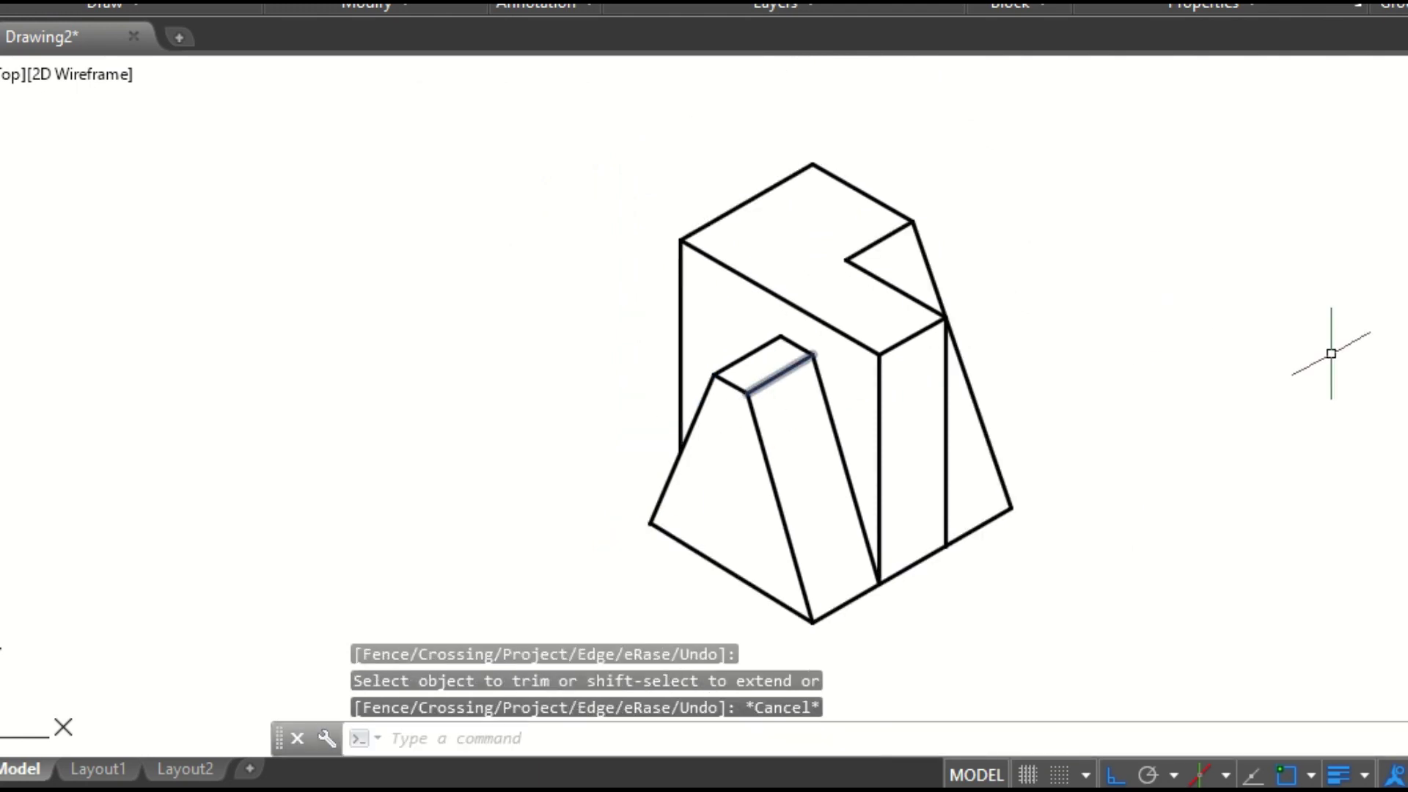
# - Add aligned dimensions to the front and rear segments of the block's bottom right edge
pyautogui.scroll(2, 1007, 343)
pyautogui.moveTo(933, 449)
pyautogui.mouseDown(button='middle')
pyautogui.moveTo(1006, 332)
pyautogui.moveTo(688, 389)
pyautogui.moveTo(678, 369)
pyautogui.mouseUp(button='middle')
pyautogui.scroll(-2, 1007, 333)
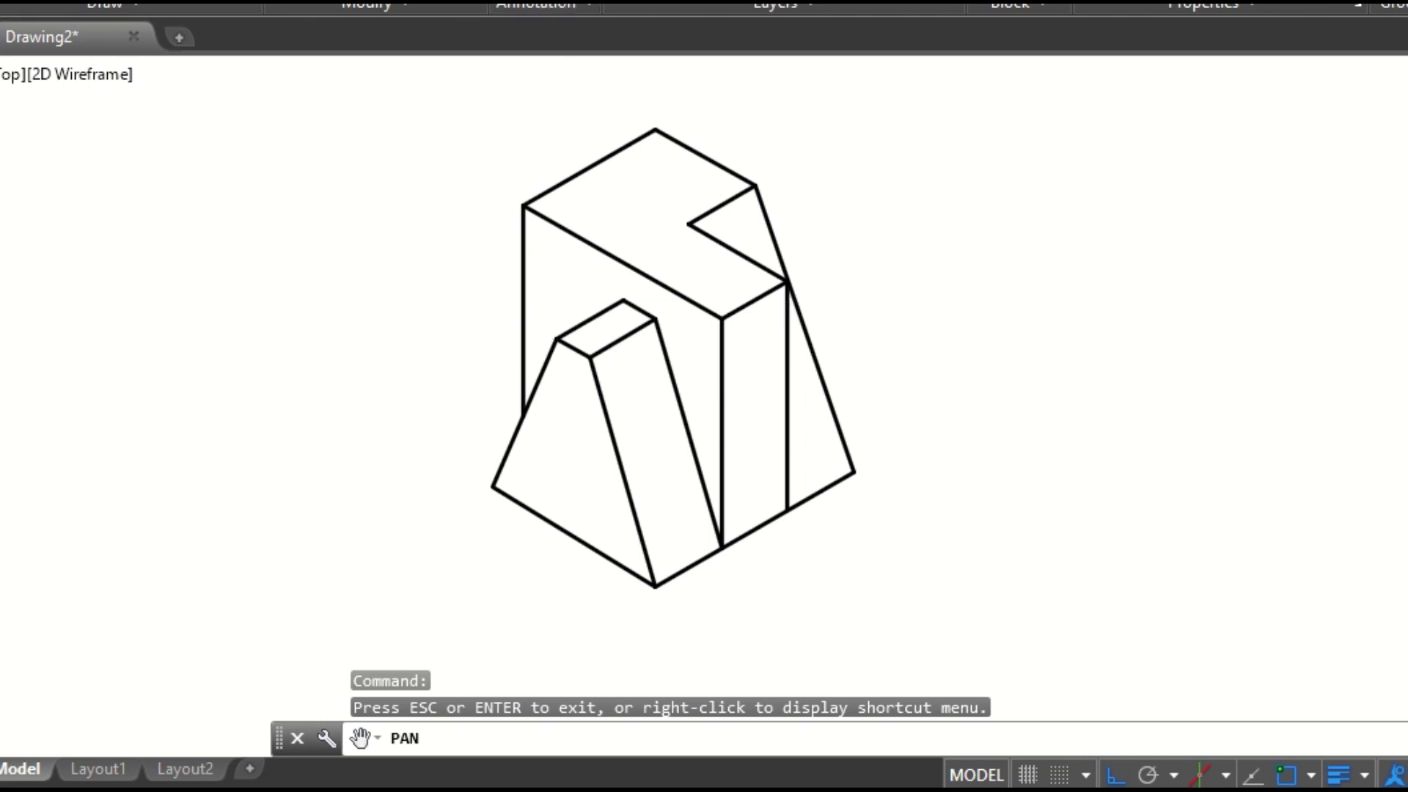
pyautogui.click(623, 8)
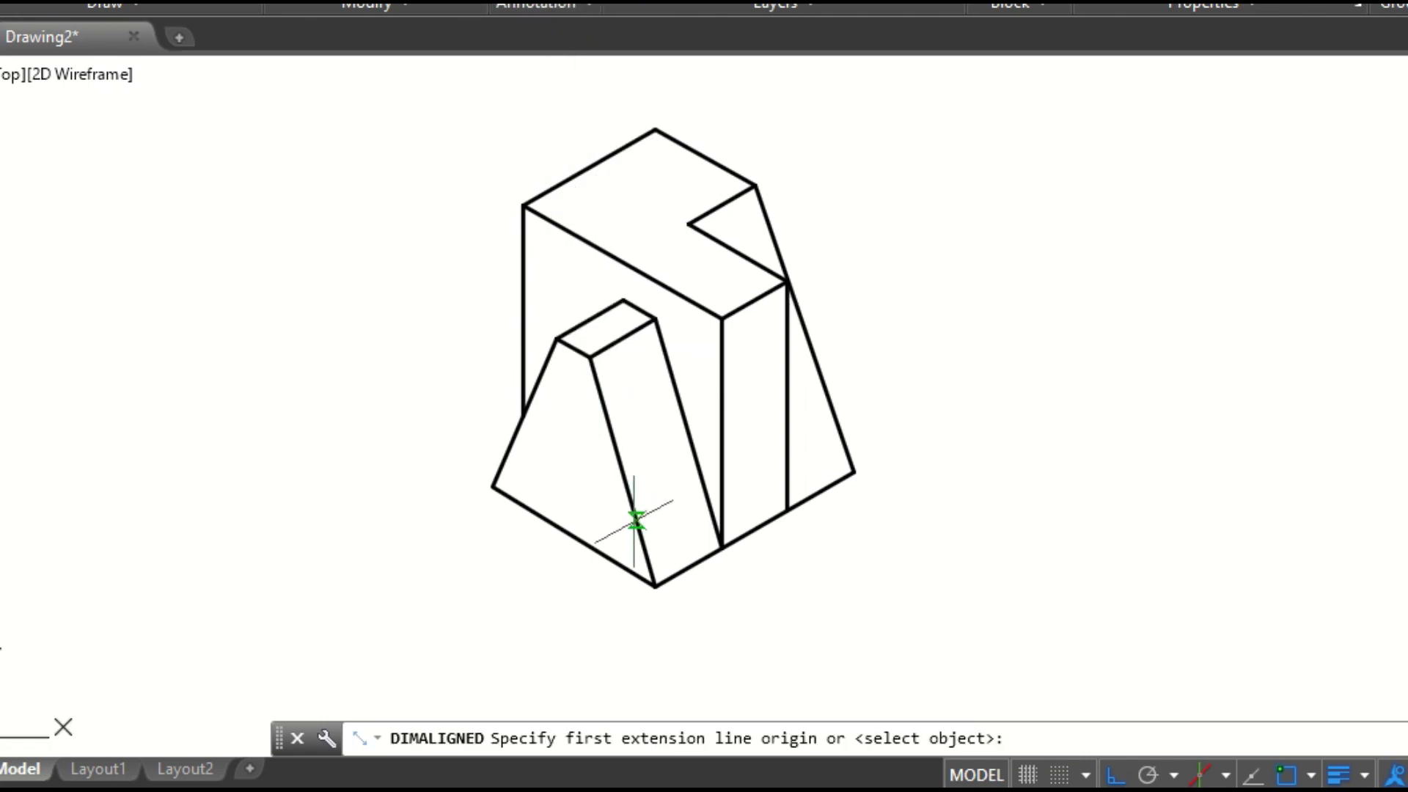
pyautogui.click(655, 585)
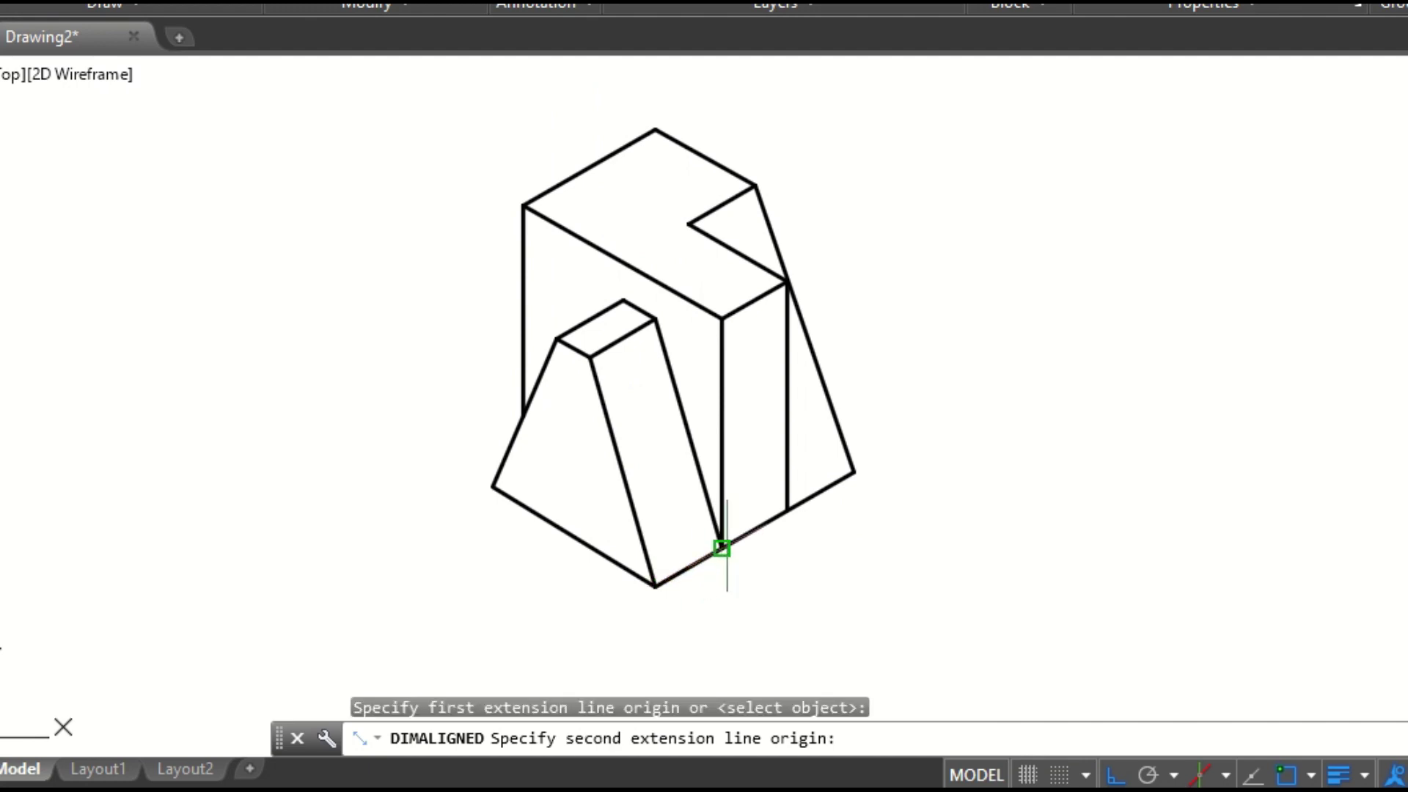
pyautogui.click(721, 547)
pyautogui.click(750, 576)
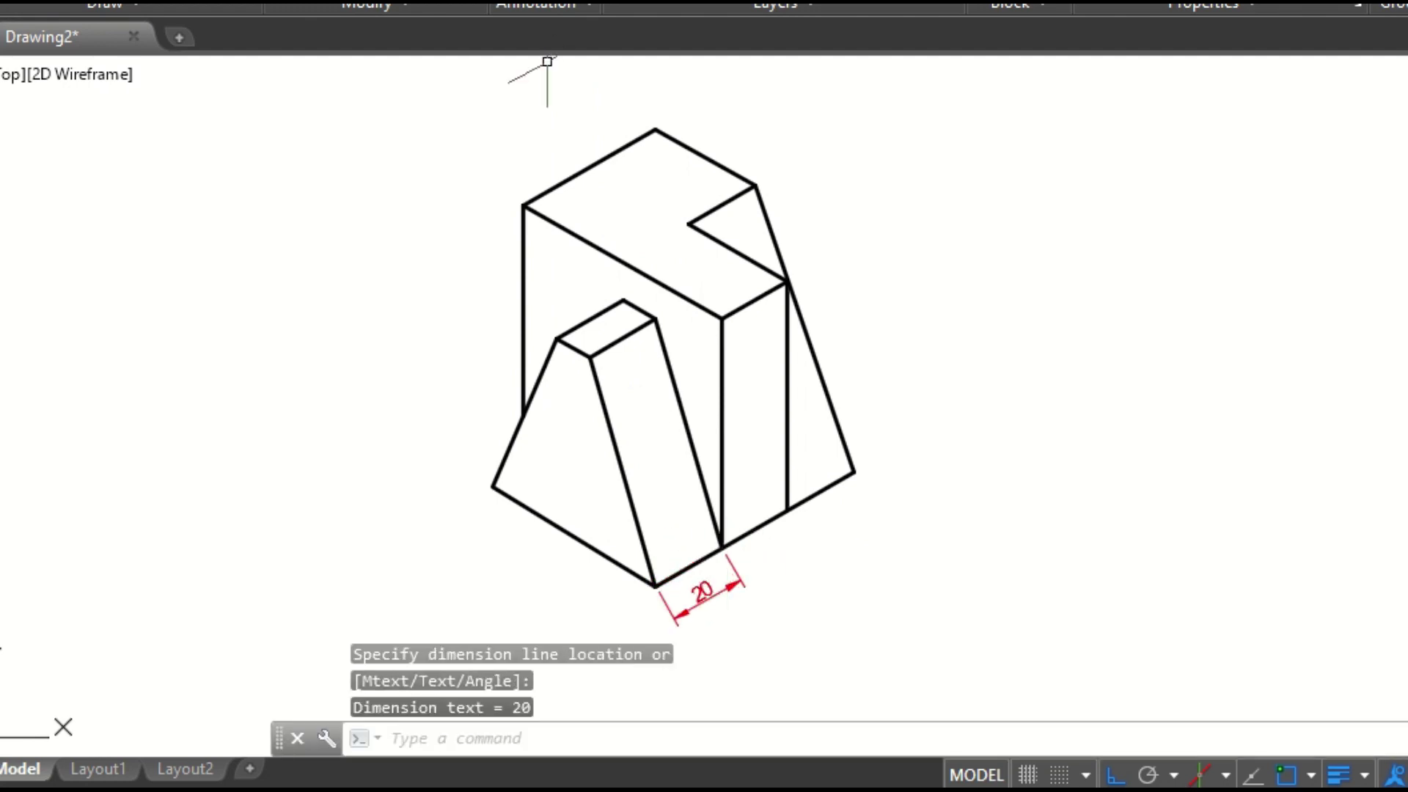
pyautogui.press('Return')
pyautogui.click(787, 508)
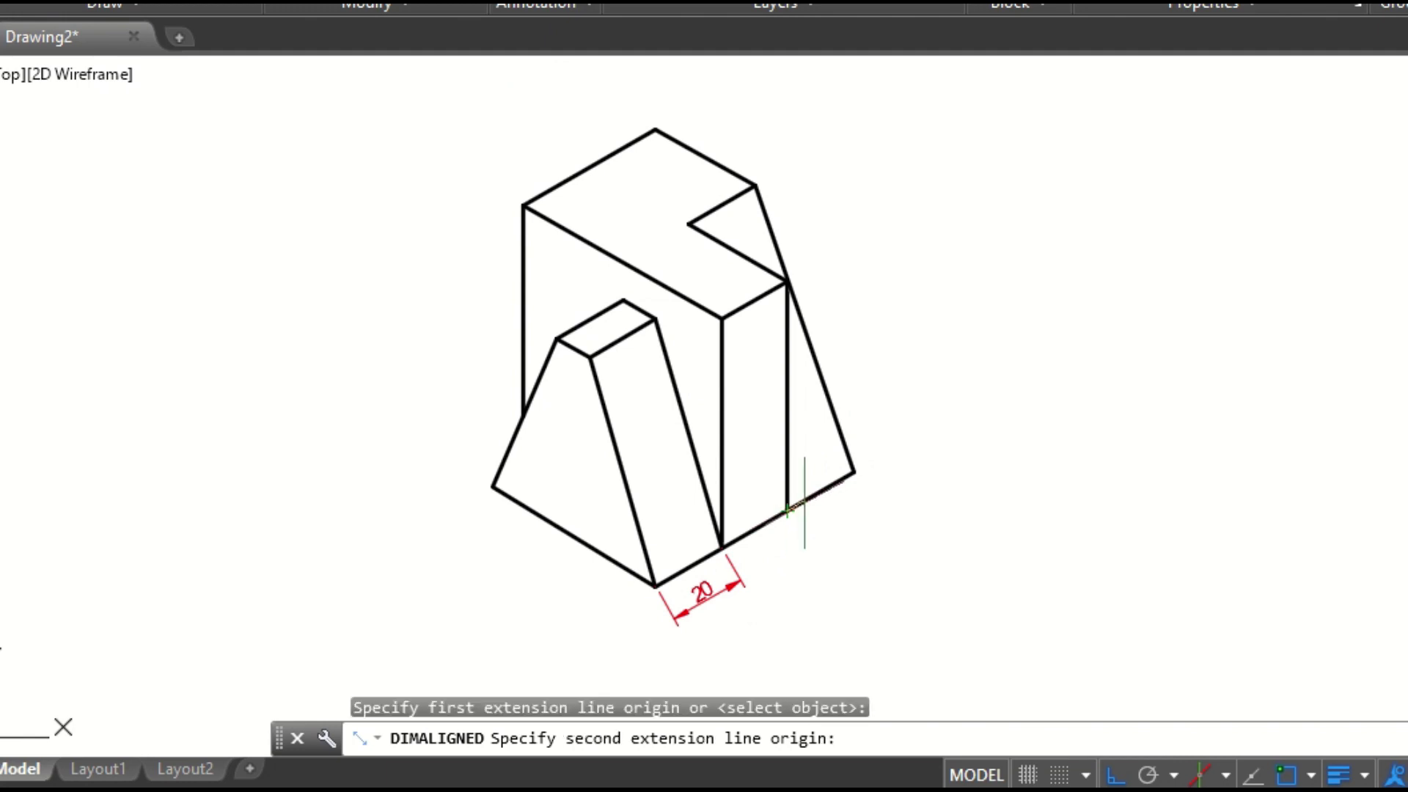
pyautogui.click(853, 472)
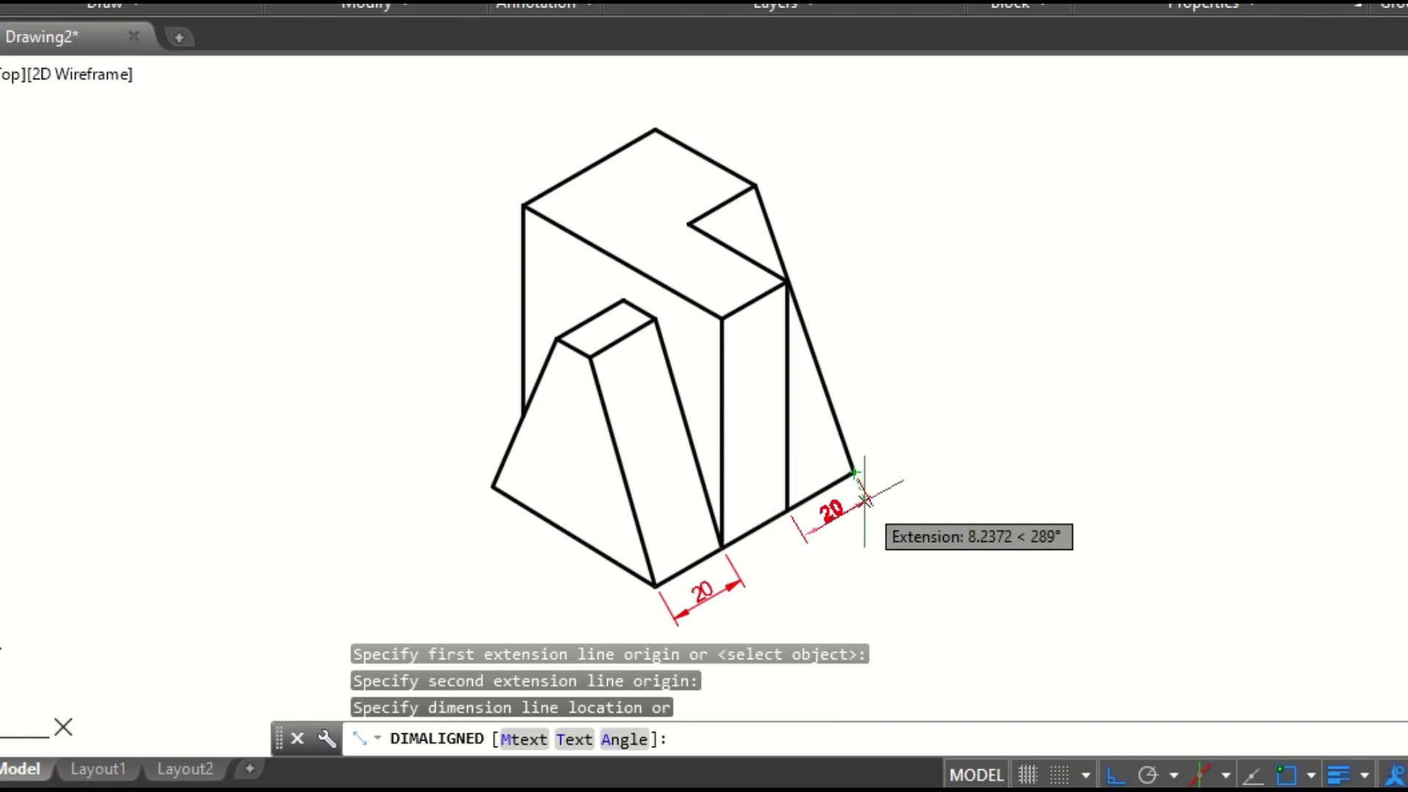
pyautogui.click(847, 510)
# - Add an aligned dimension along the lower step's bottom left edge, placed outside the block
pyautogui.press('Return')
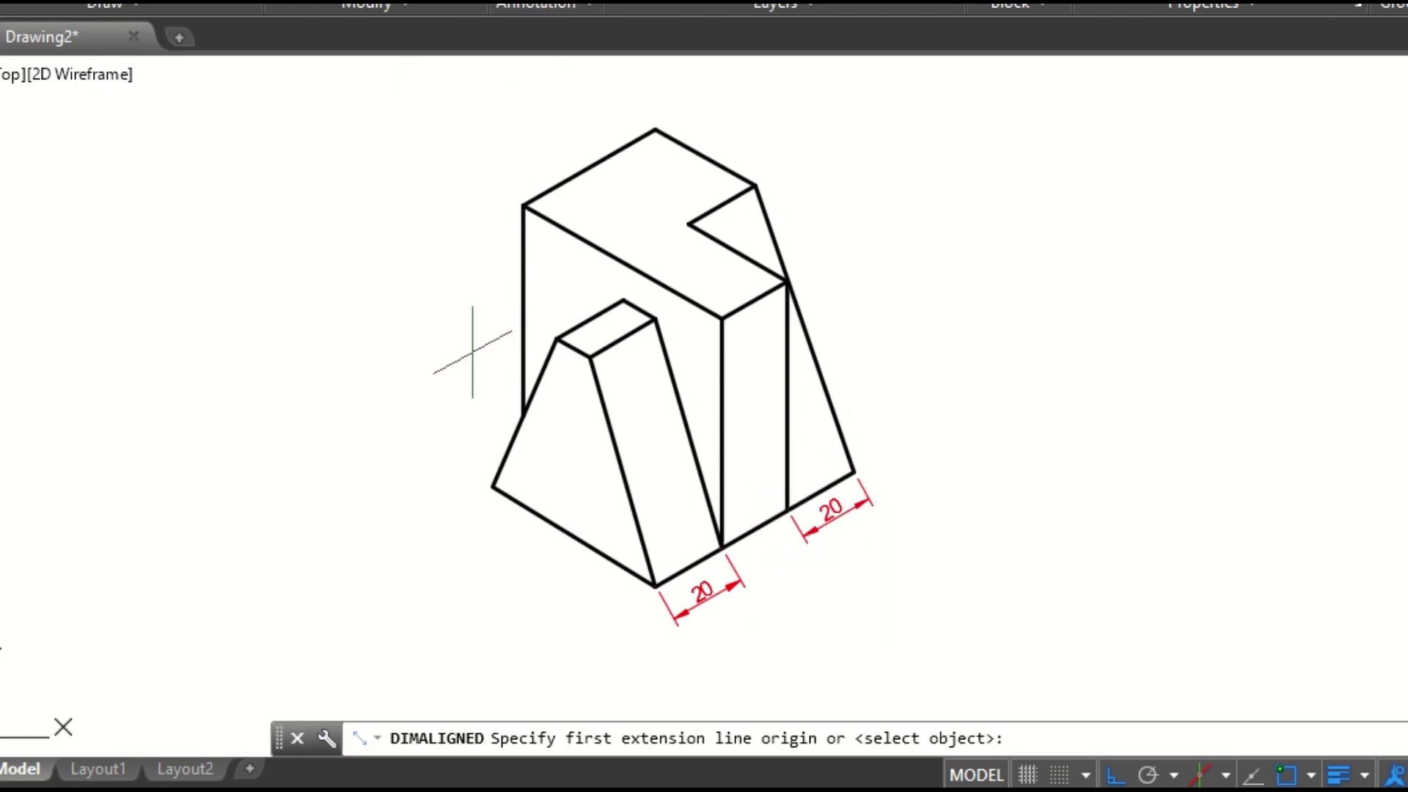
pyautogui.click(492, 487)
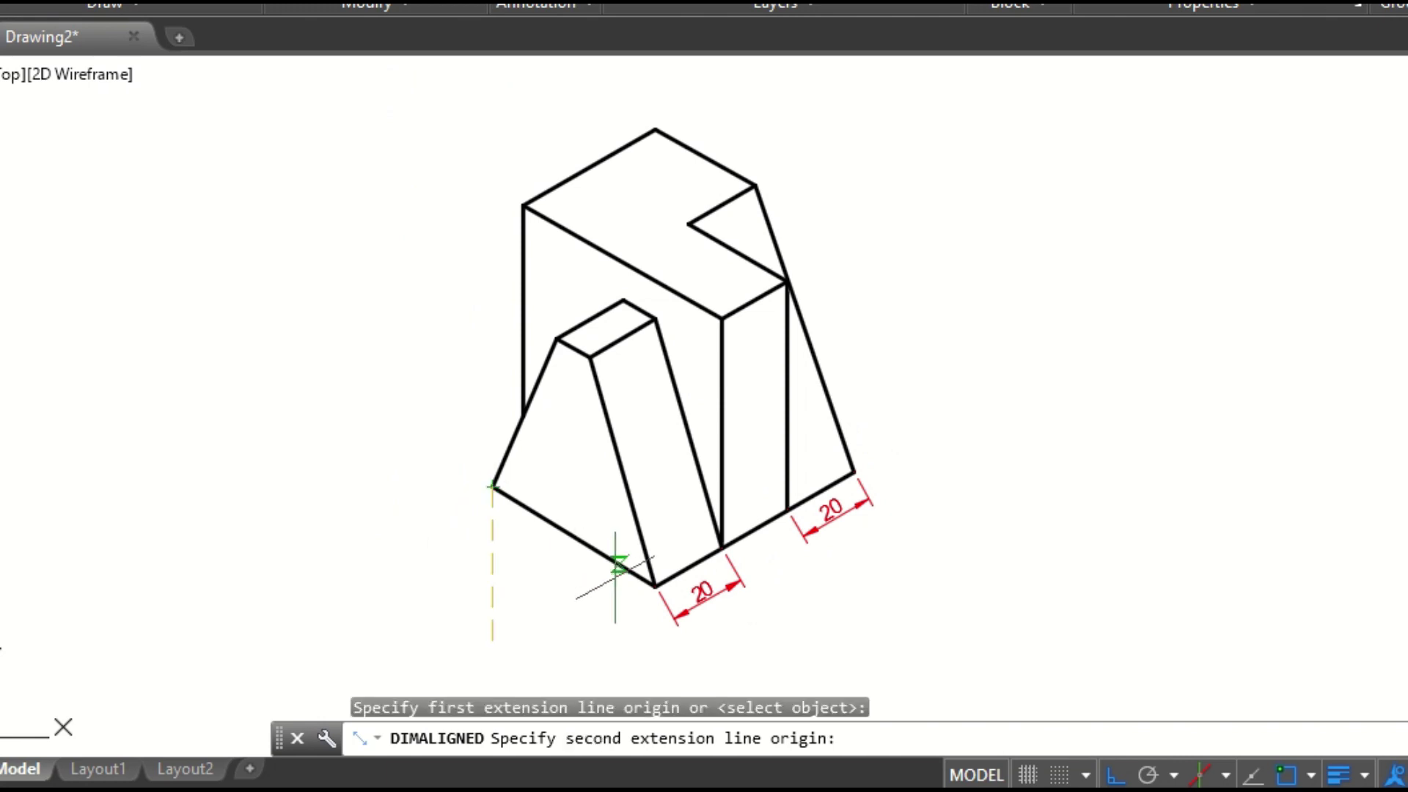
pyautogui.click(655, 586)
pyautogui.click(622, 613)
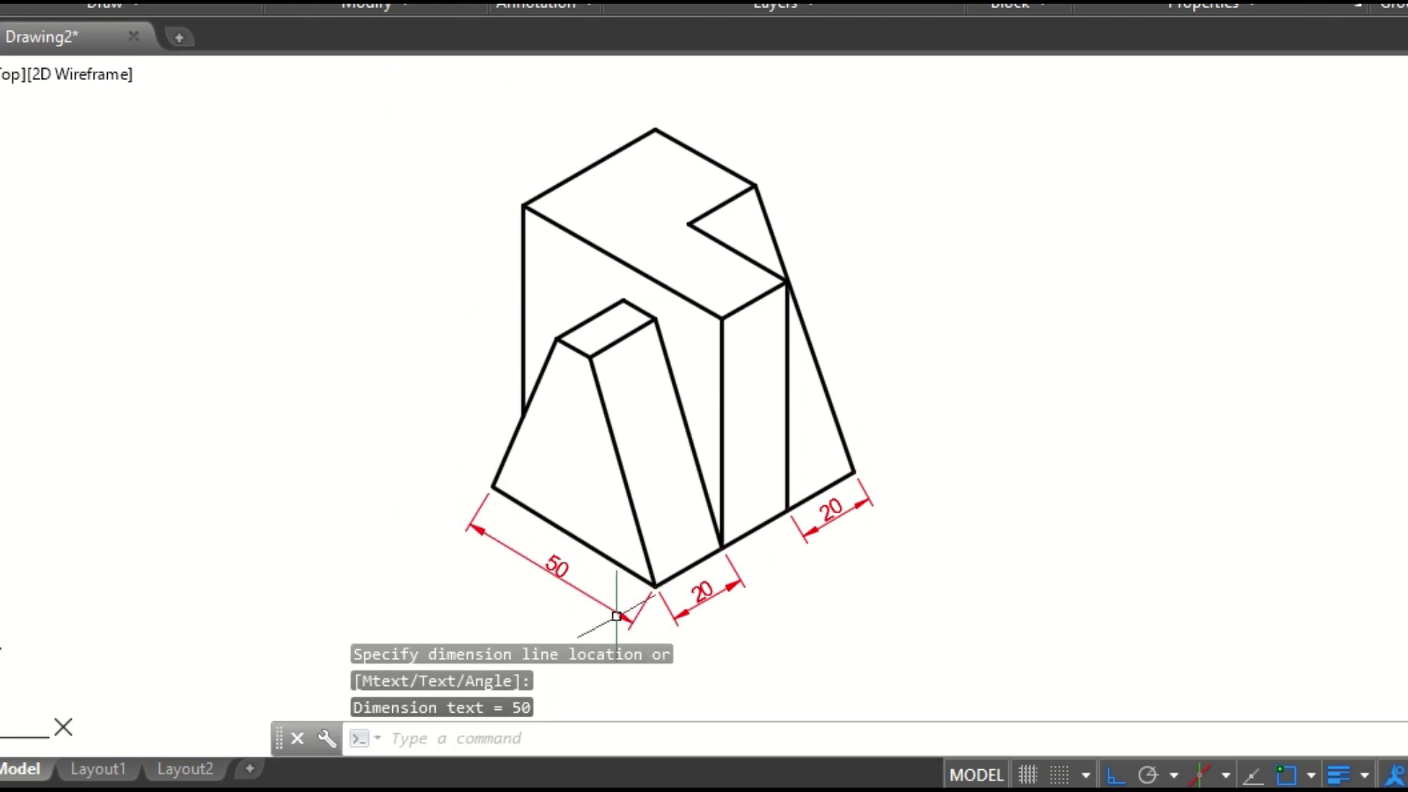
# - Add aligned dimensions to the top face's two back edges, left and right of the rear corner
pyautogui.press('Return')
pyautogui.click(523, 206)
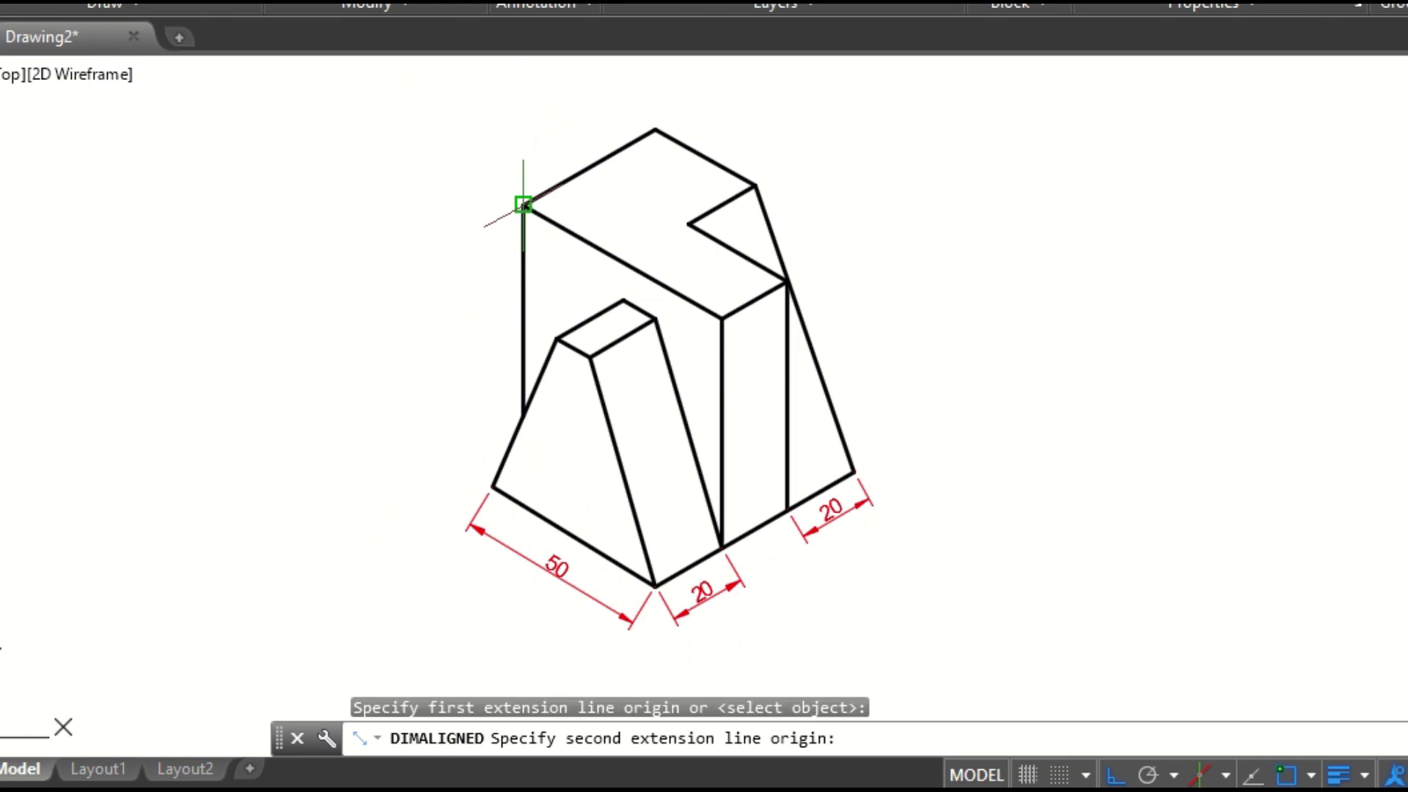
pyautogui.click(655, 128)
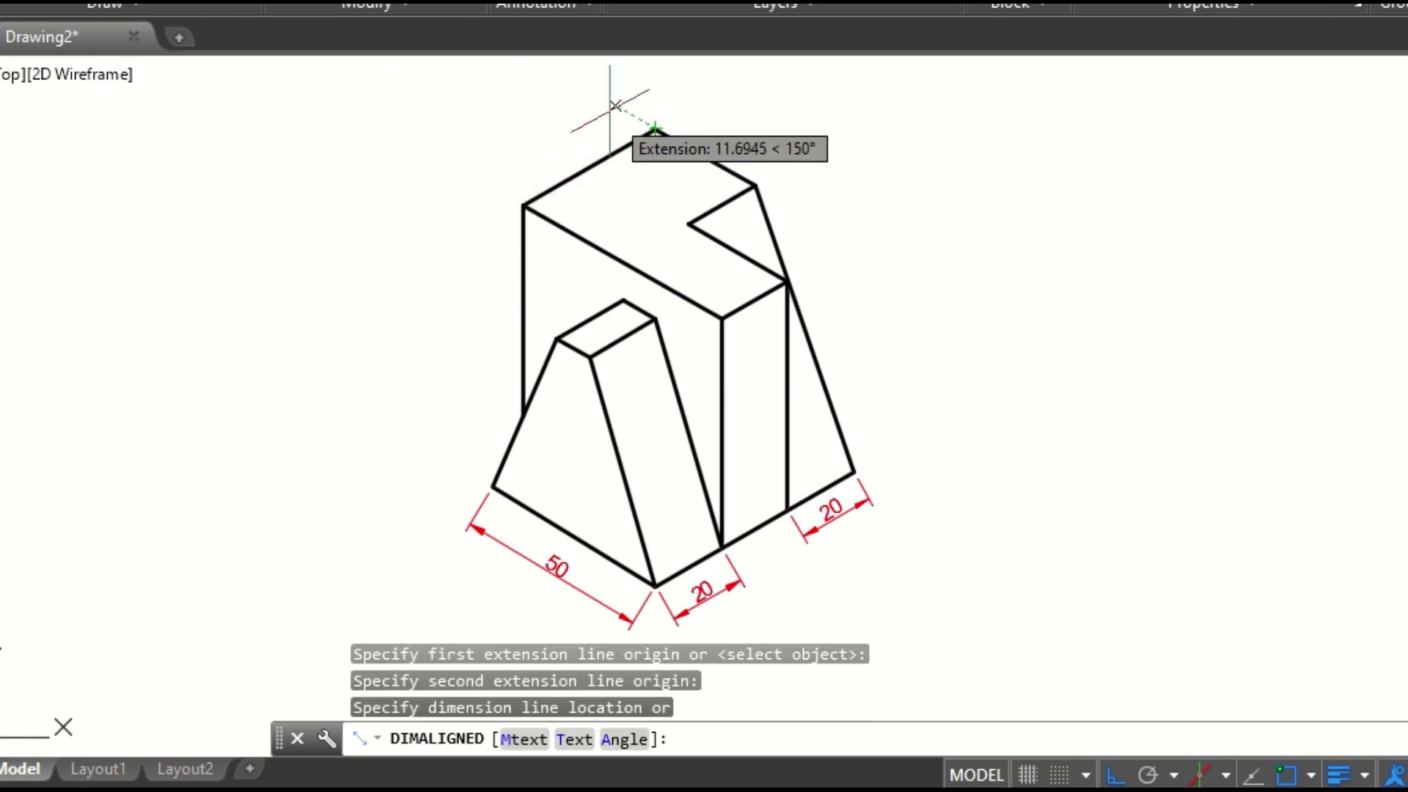
pyautogui.click(604, 67)
pyautogui.press('Return')
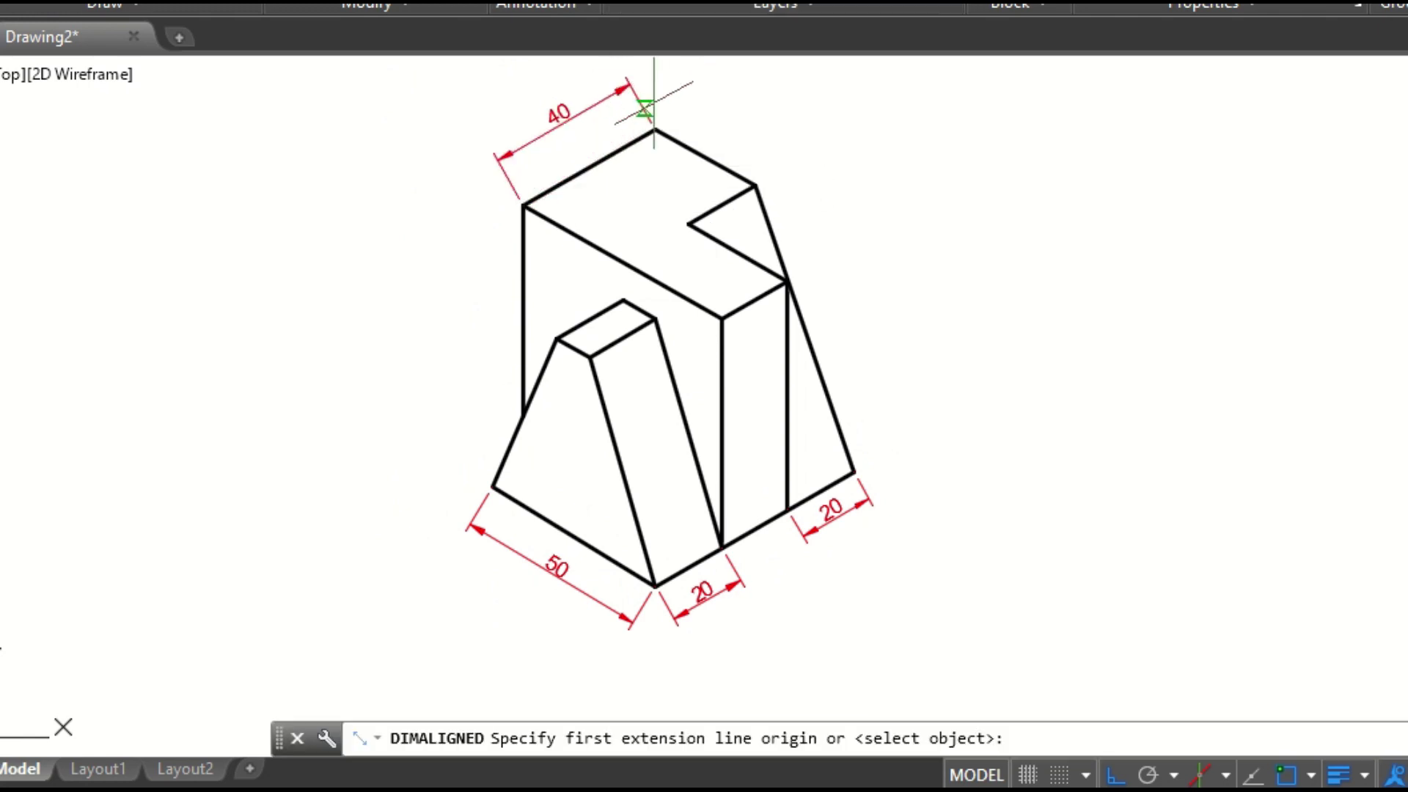
pyautogui.click(654, 128)
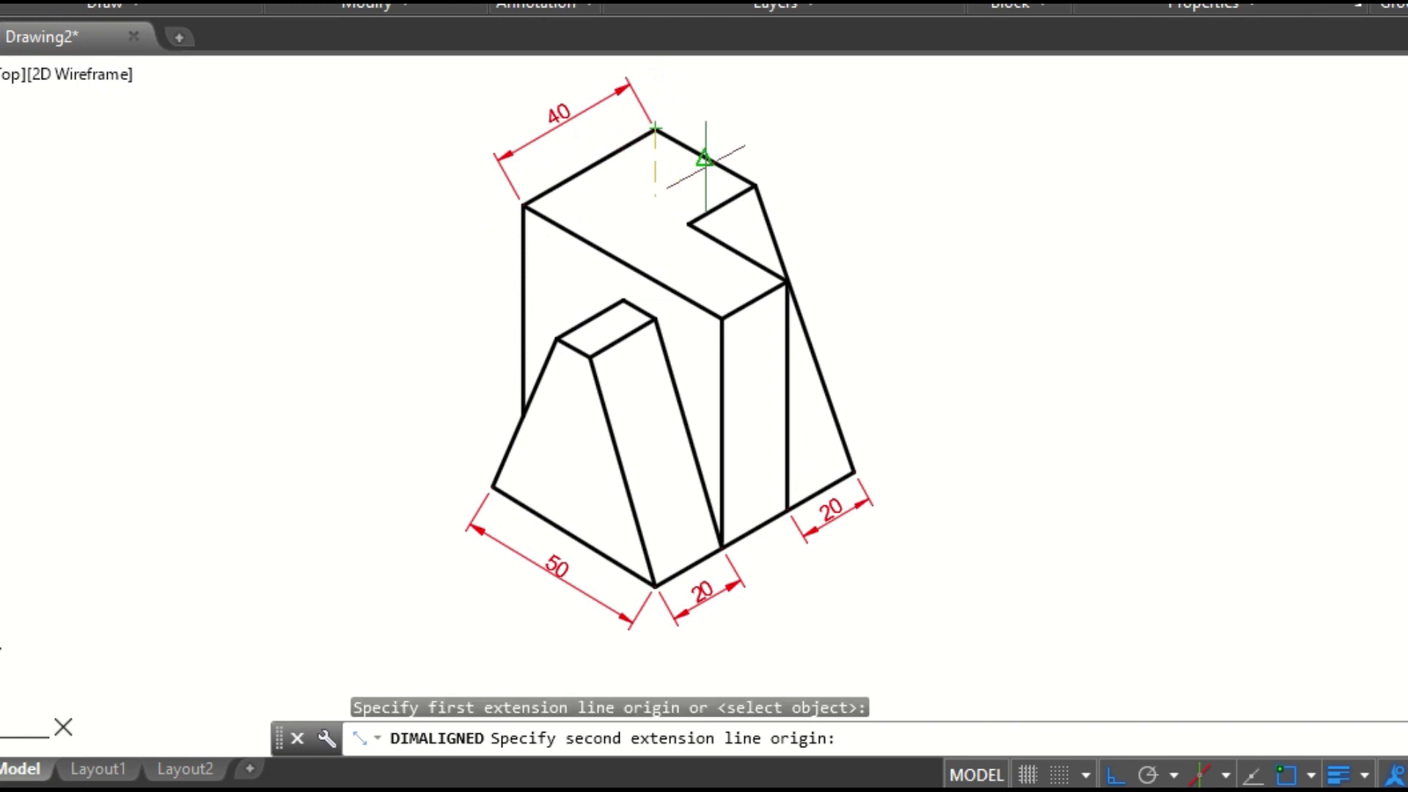
pyautogui.click(755, 184)
pyautogui.click(793, 150)
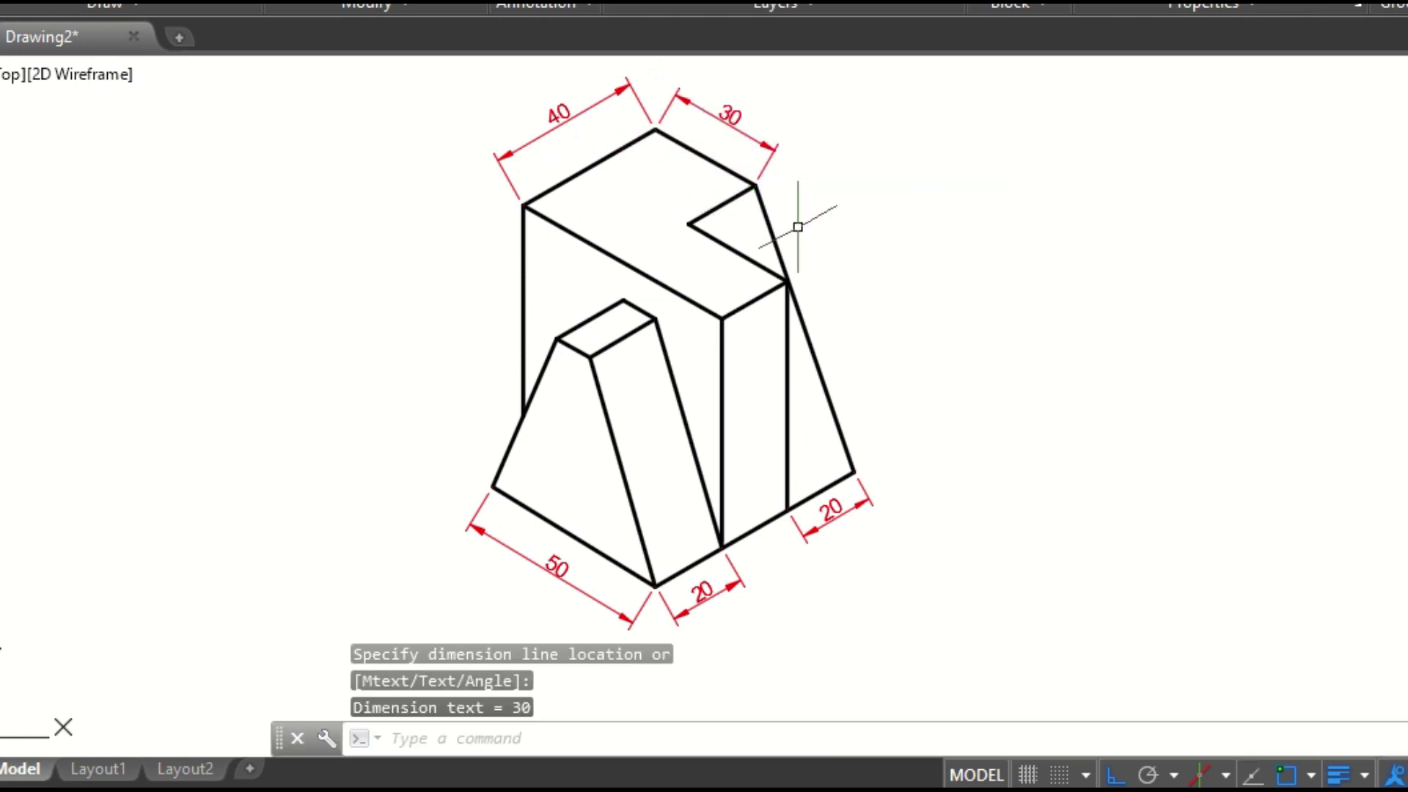
# - Oblique the dimension on the top face's right back edge so its extension lines follow the 30° isometric axis
pyautogui.scroll(2, 849, 228)
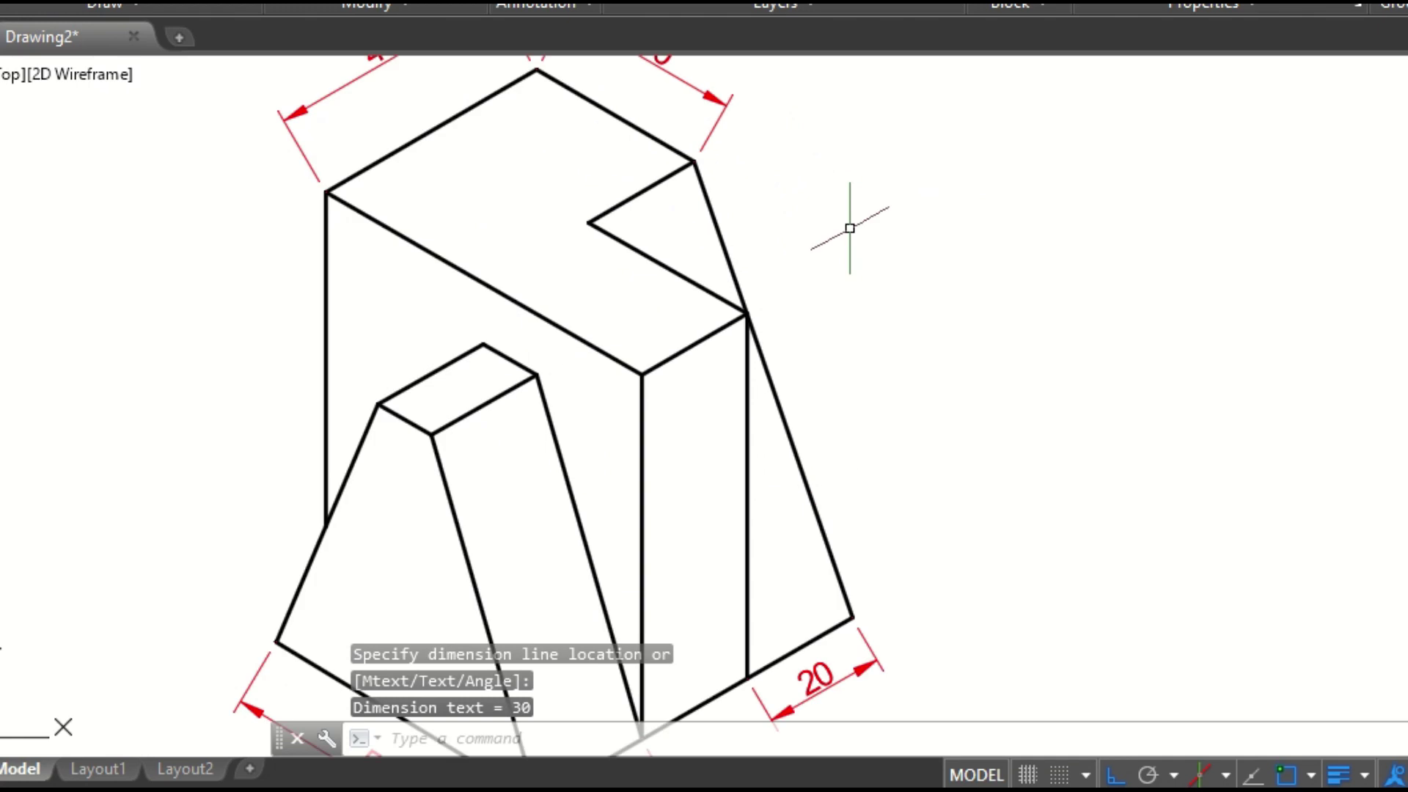
pyautogui.moveTo(896, 267); pyautogui.dragTo(914, 448, button='middle')
pyautogui.click(176, 1)
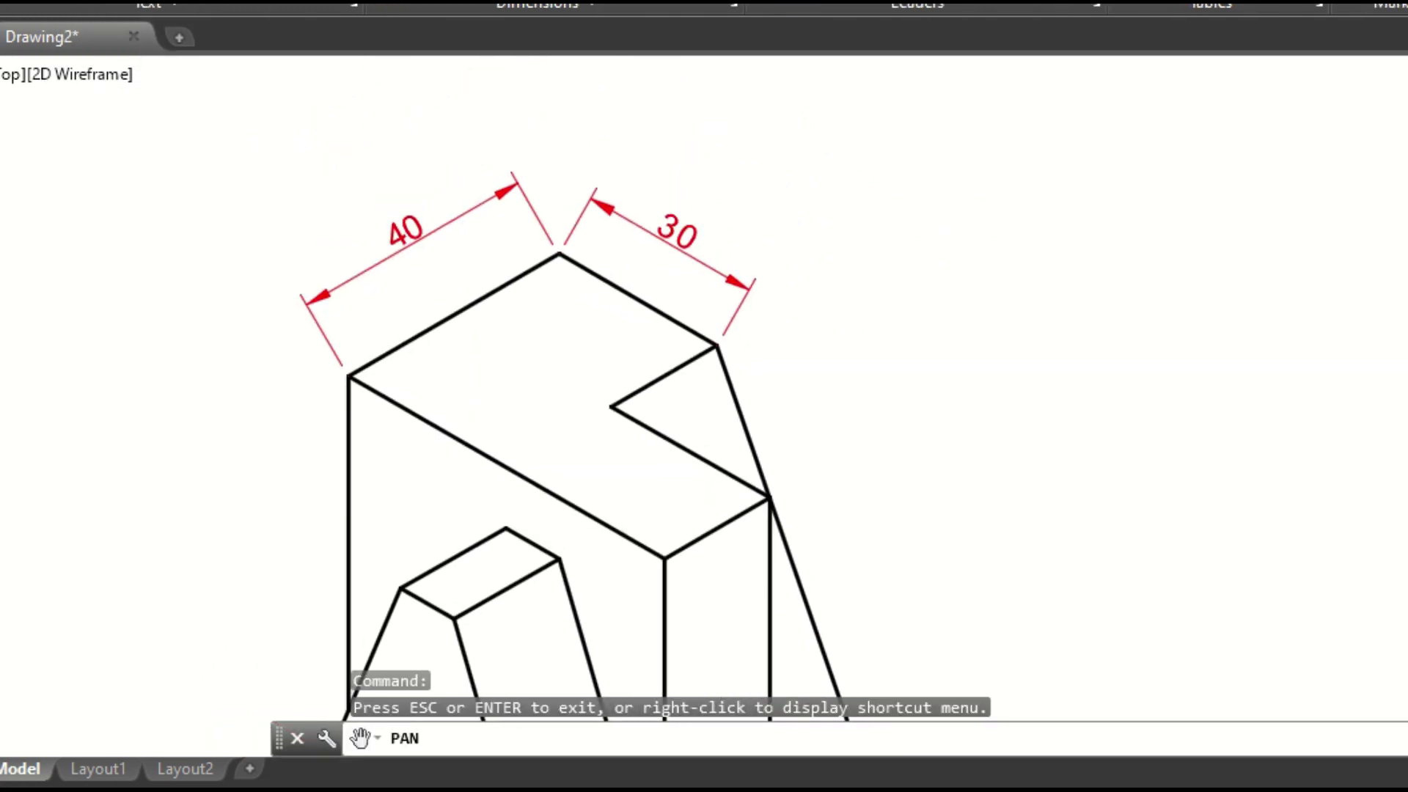
pyautogui.moveTo(592, 1)
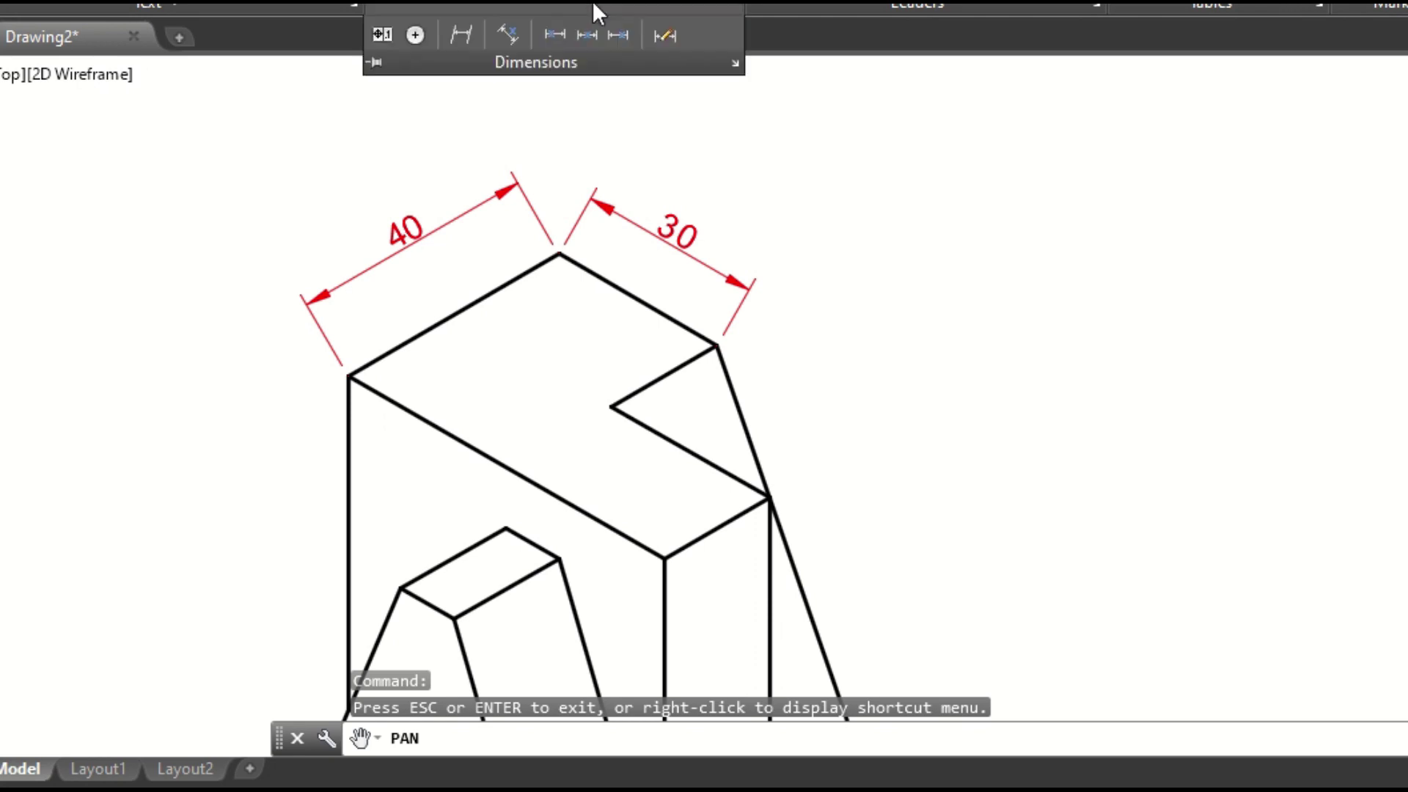
pyautogui.click(462, 35)
pyautogui.scroll(5, 786, 333)
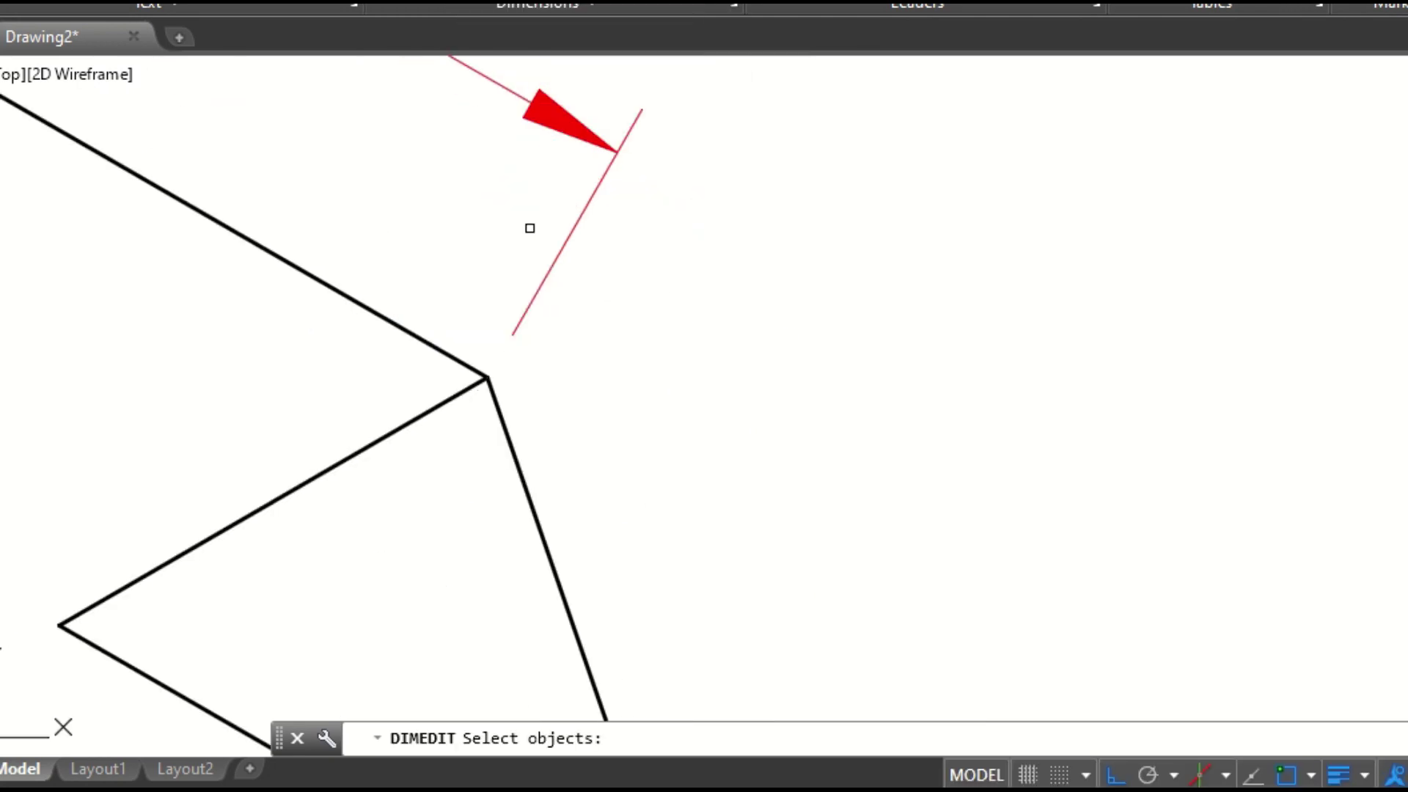
pyautogui.click(565, 231)
pyautogui.press('Return')
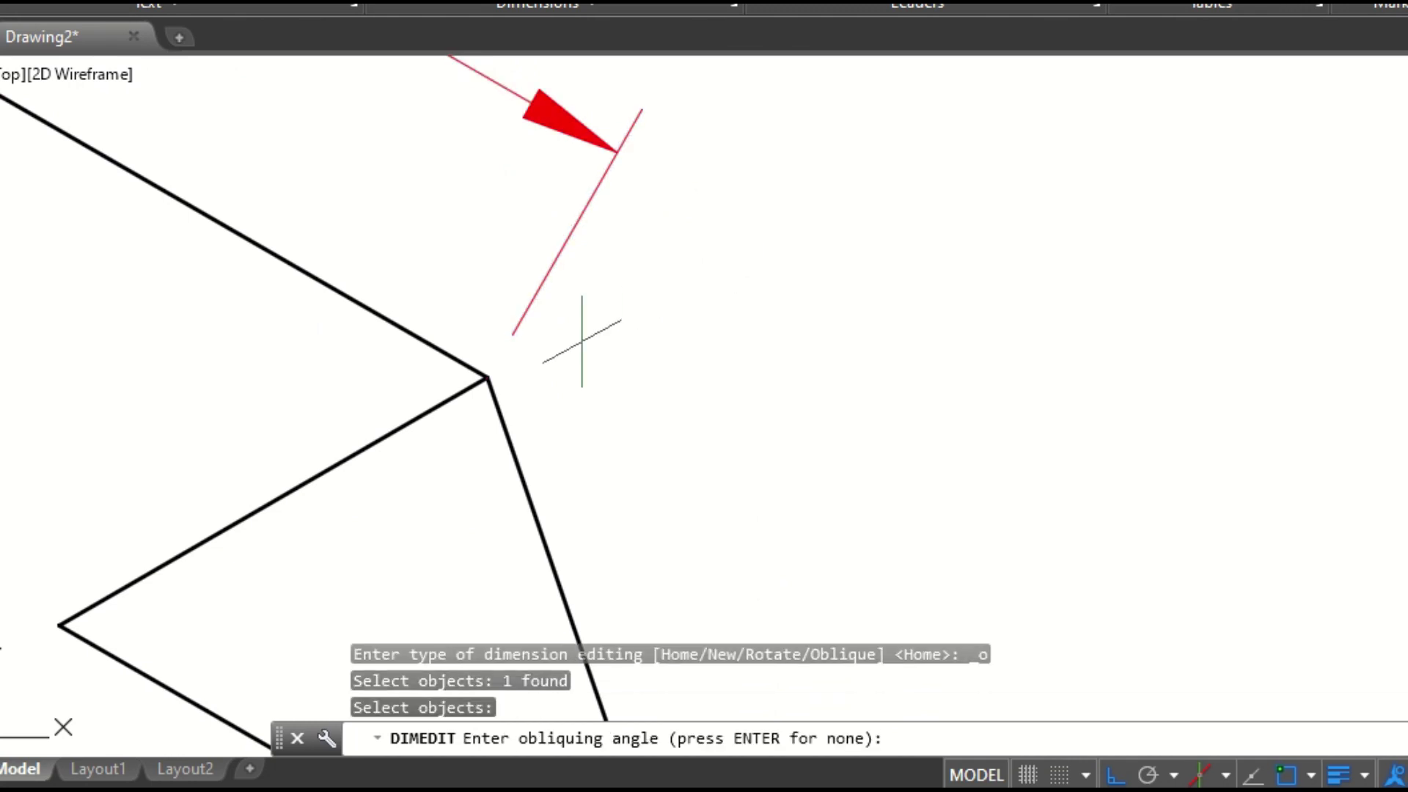
pyautogui.click(481, 377)
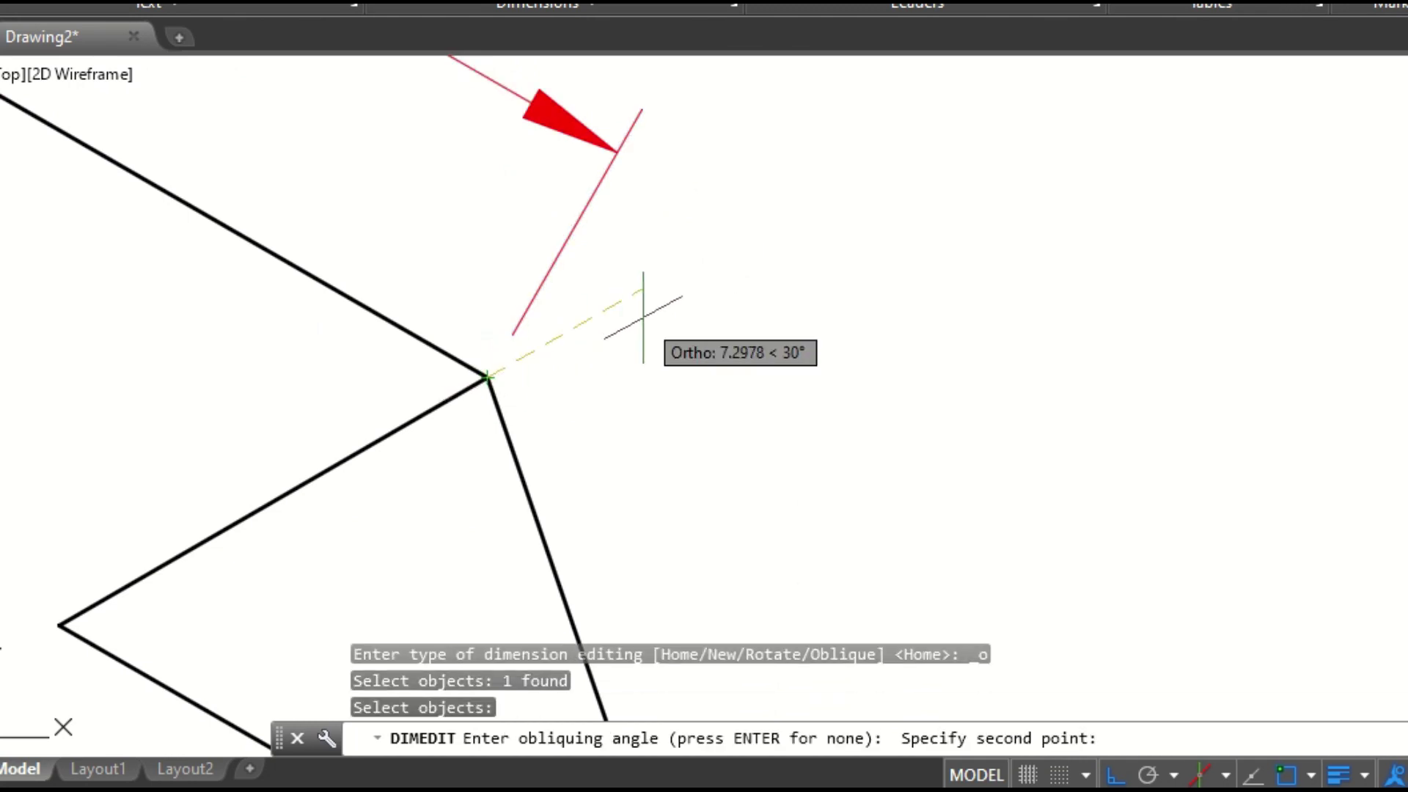
pyautogui.click(643, 317)
pyautogui.scroll(-3, 665, 319)
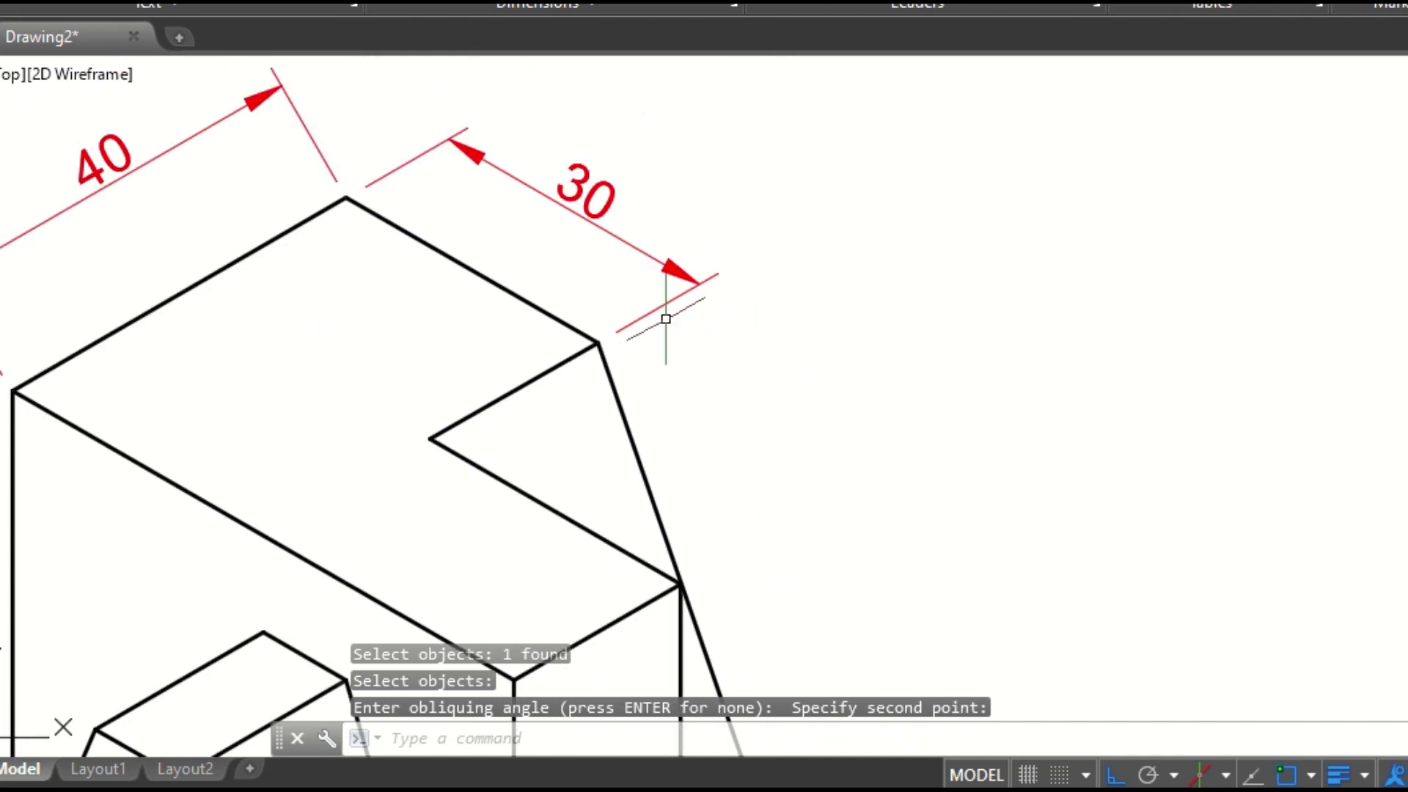
pyautogui.write('p')
pyautogui.press('Return')
pyautogui.moveTo(487, 291); pyautogui.dragTo(1046, 279)
pyautogui.moveTo(785, 361)
pyautogui.mouseDown()
pyautogui.moveTo(834, 343)
pyautogui.moveTo(990, 368)
pyautogui.moveTo(1052, 357)
pyautogui.mouseUp()
pyautogui.scroll(2, 833, 344)
pyautogui.scroll(-1, 892, 355)
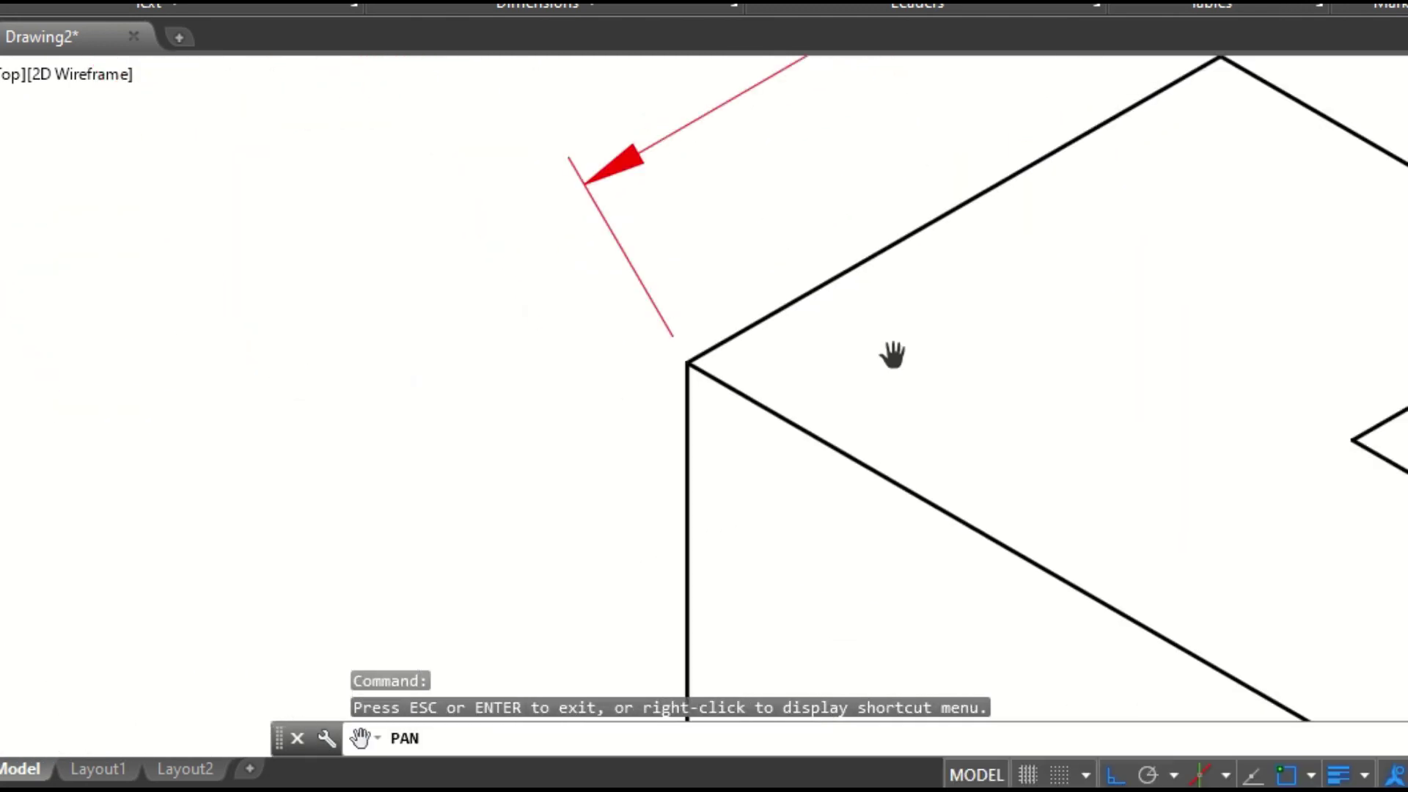
pyautogui.moveTo(600, 9)
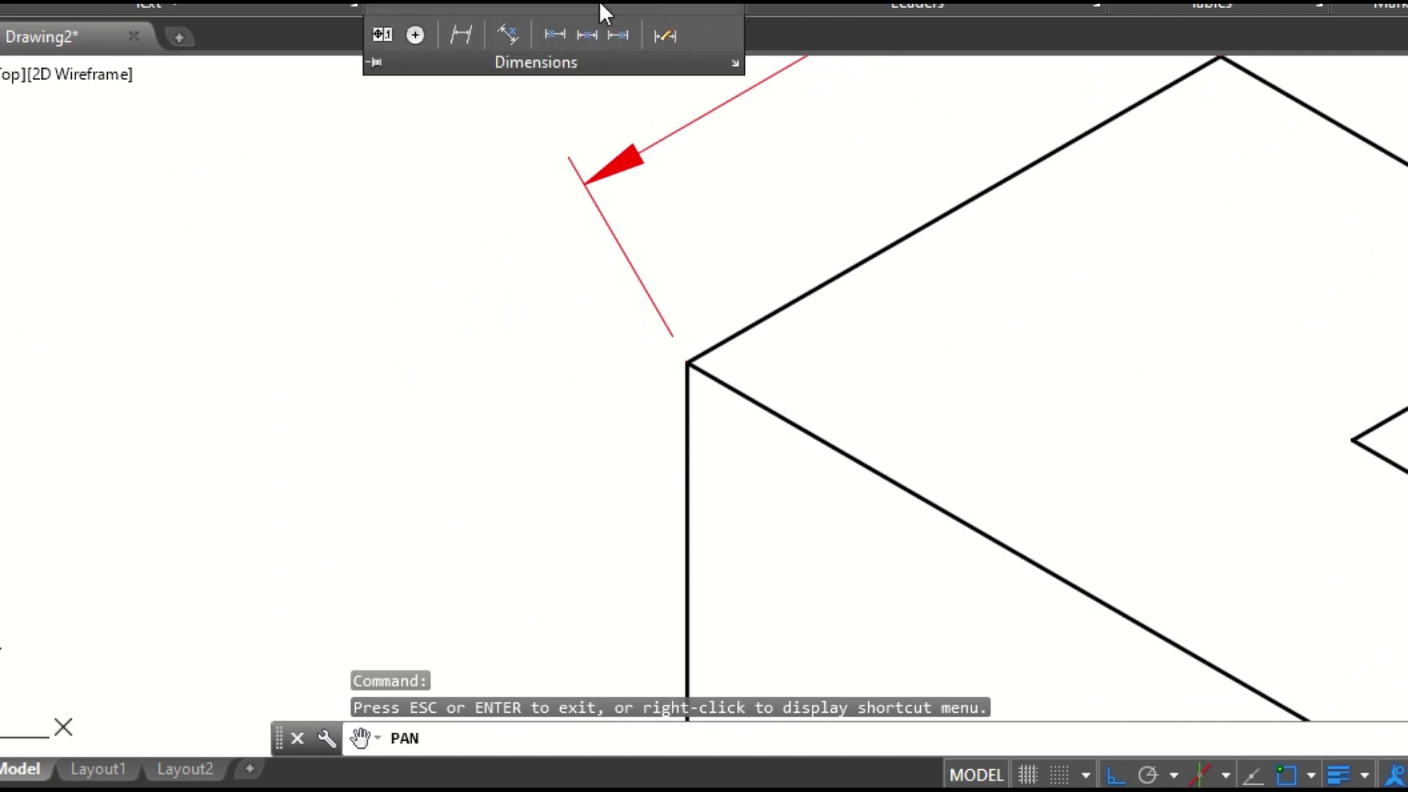
pyautogui.click(455, 36)
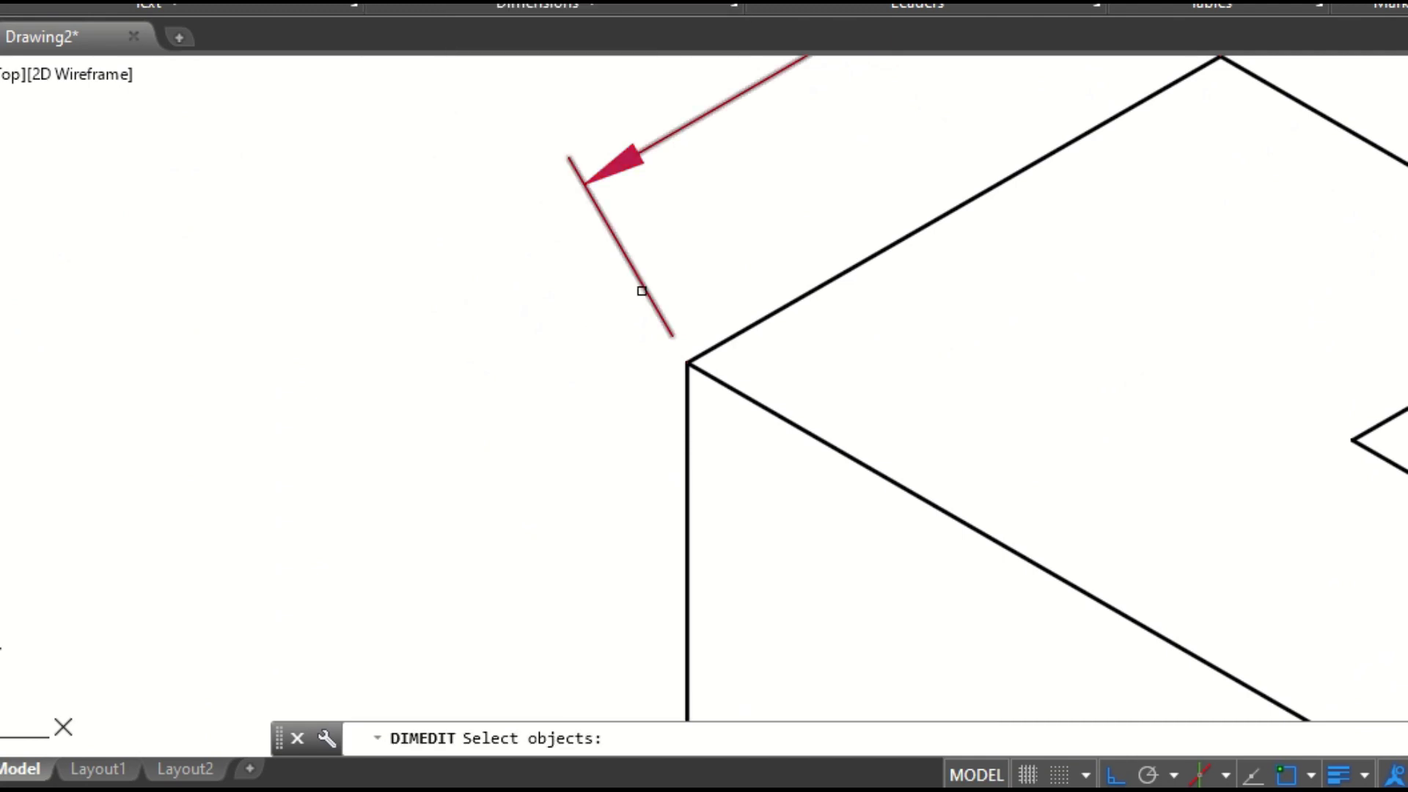
pyautogui.click(642, 283)
pyautogui.press('Return')
pyautogui.click(687, 362)
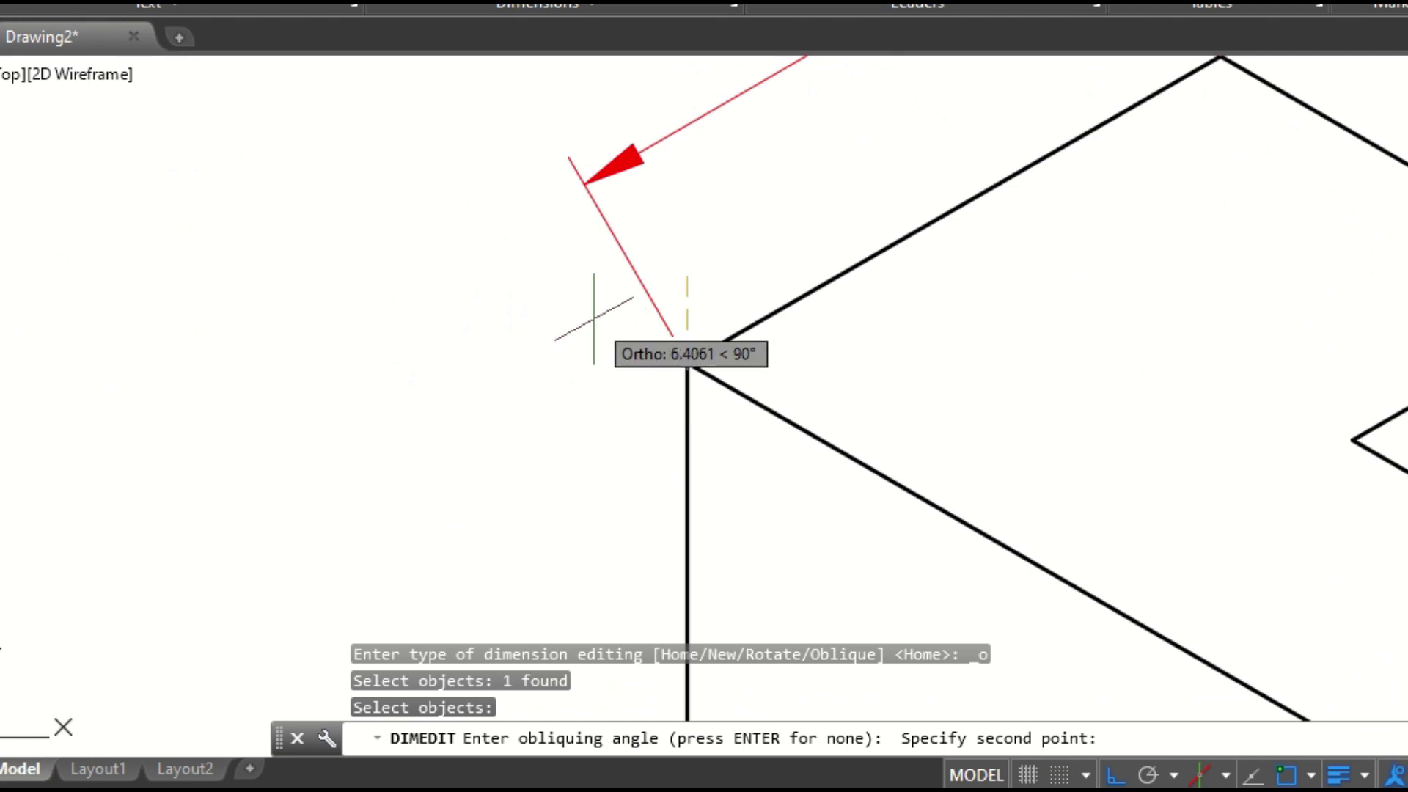
pyautogui.press('Escape')
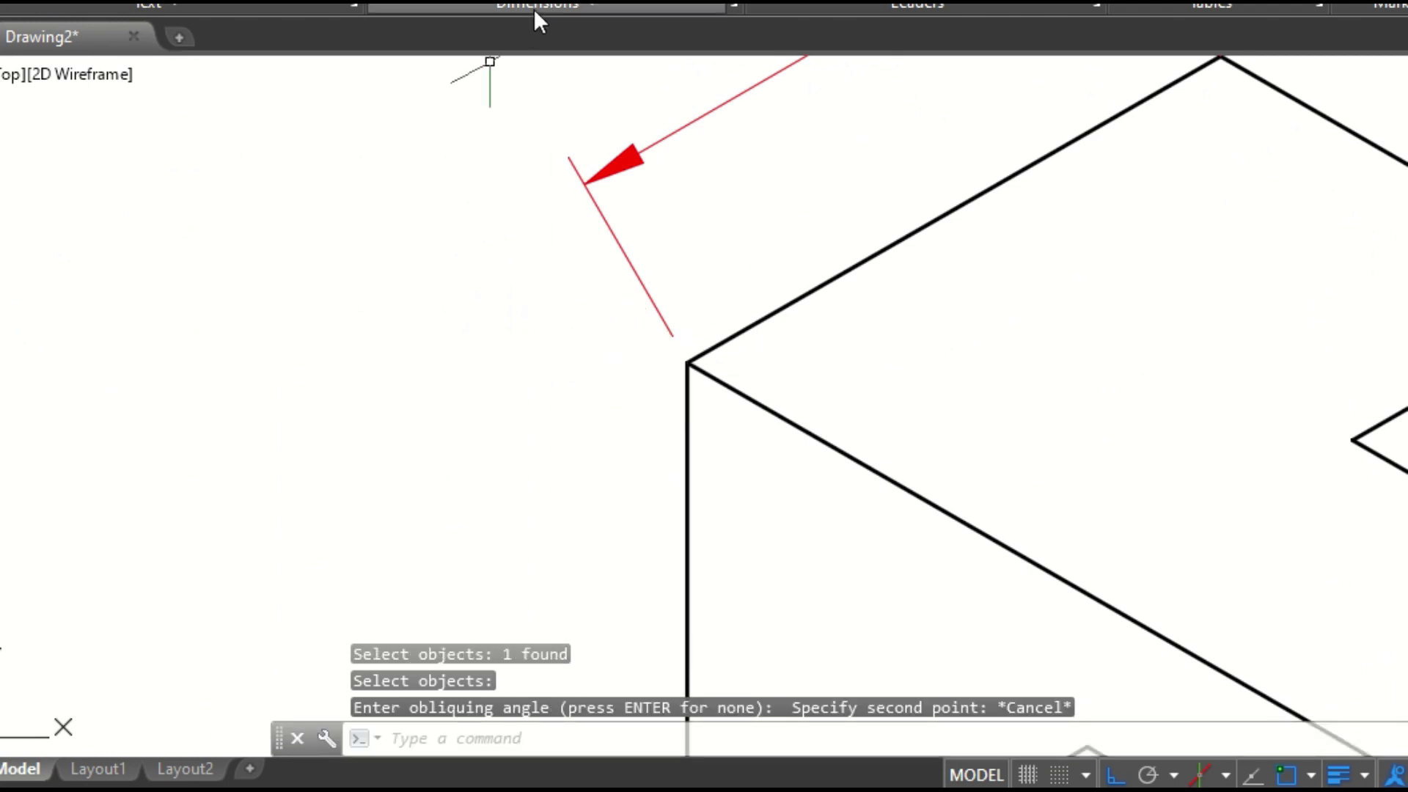
# - Oblique the dimension on the top face's left back edge along the other isometric axis, turning Ortho off to pick the angle
pyautogui.moveTo(594, 10)
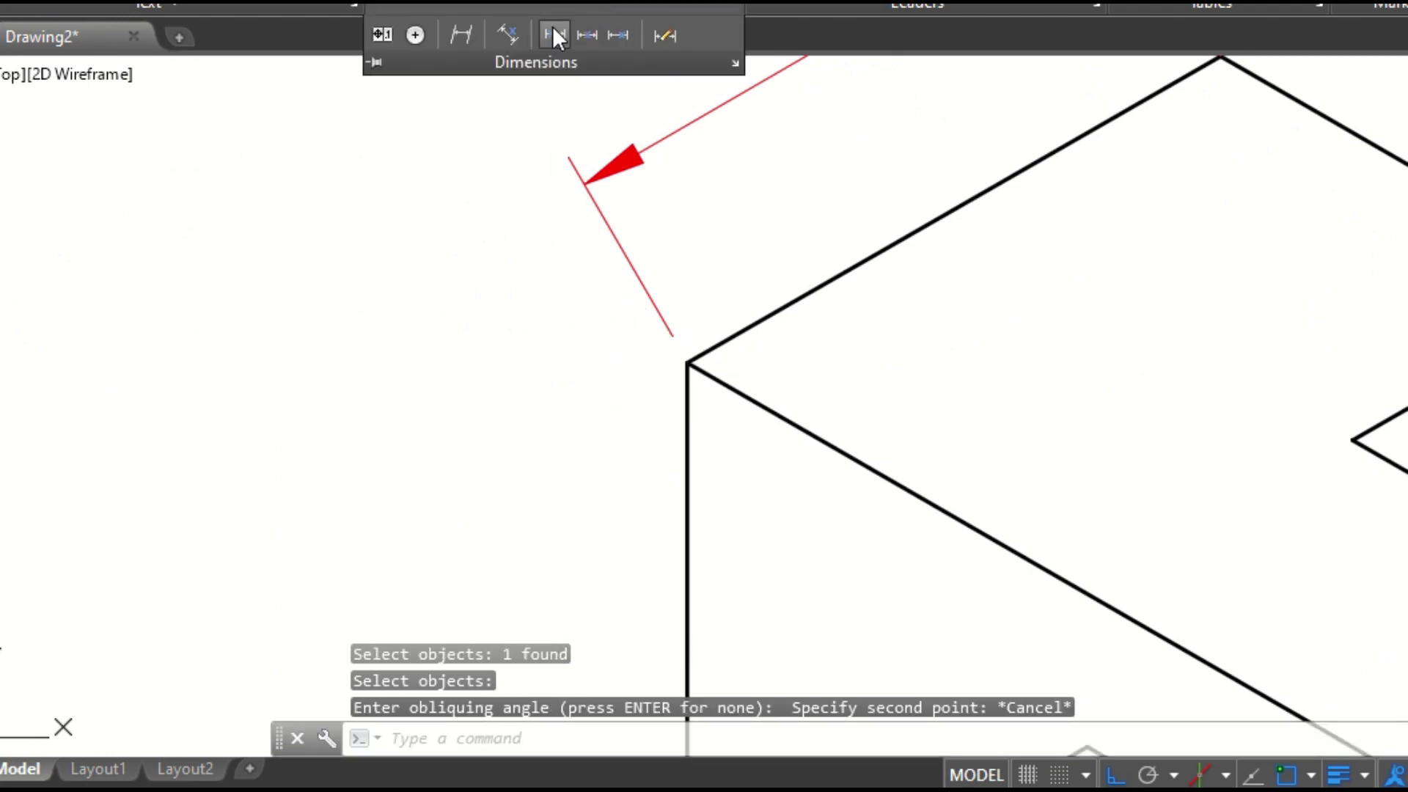
pyautogui.click(461, 35)
pyautogui.press('Return')
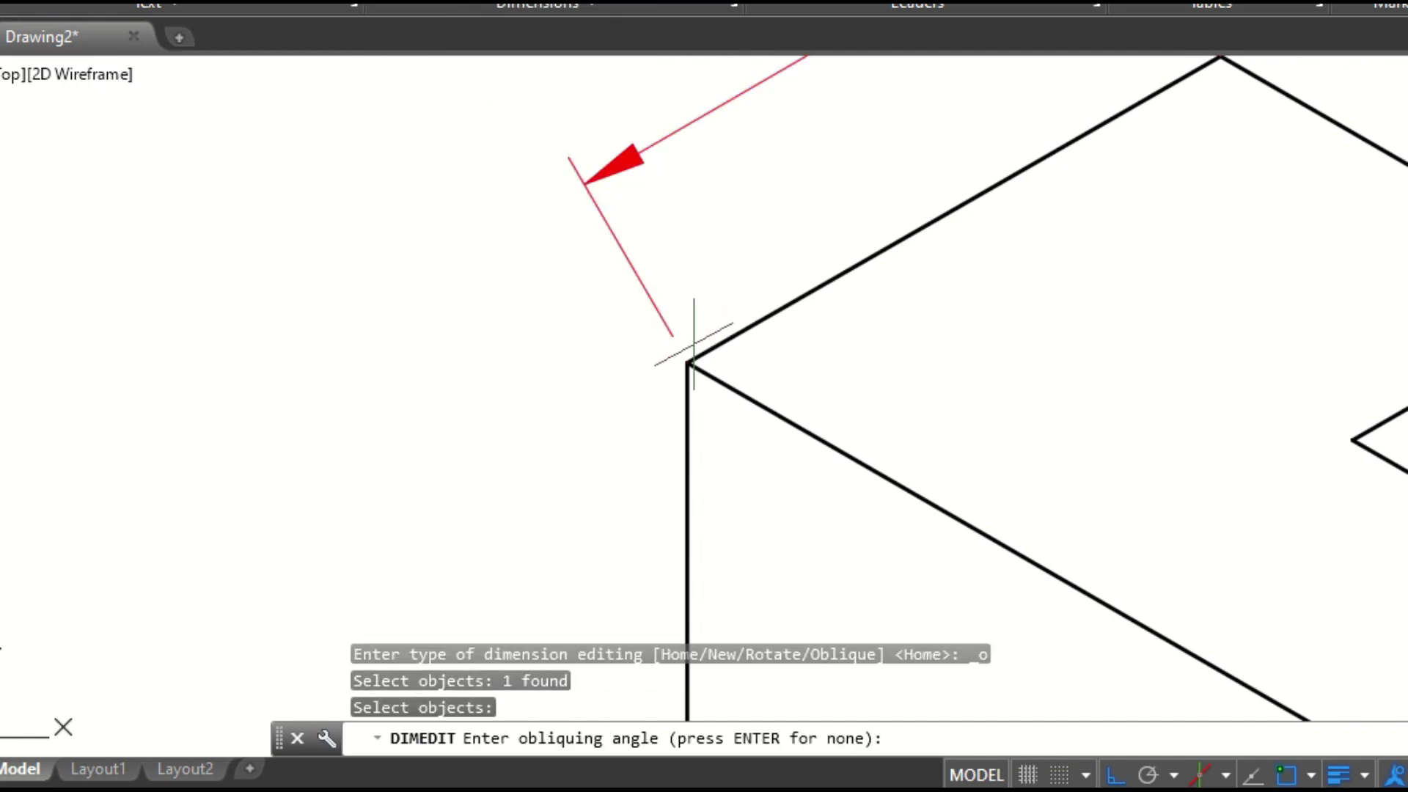
pyautogui.click(687, 362)
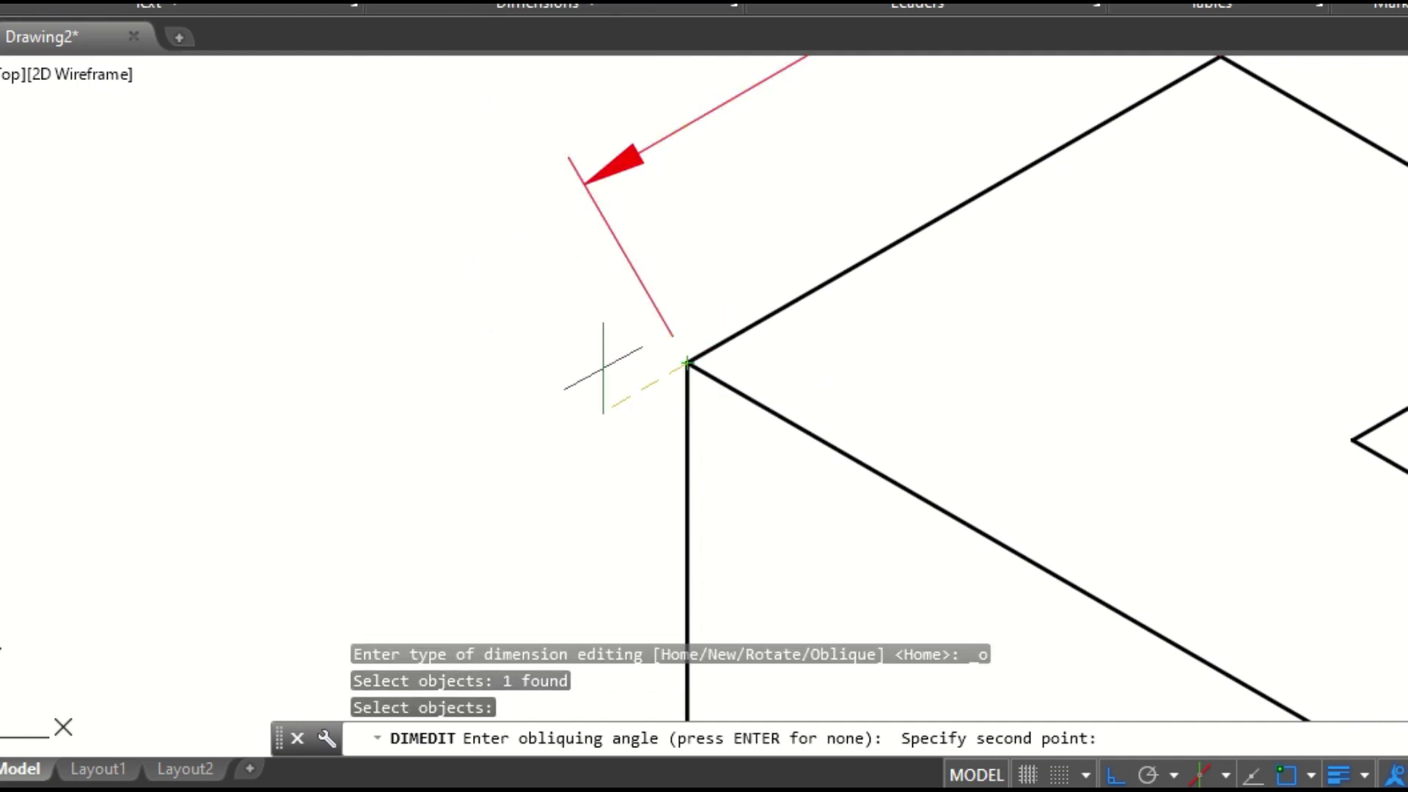
pyautogui.press('F8')
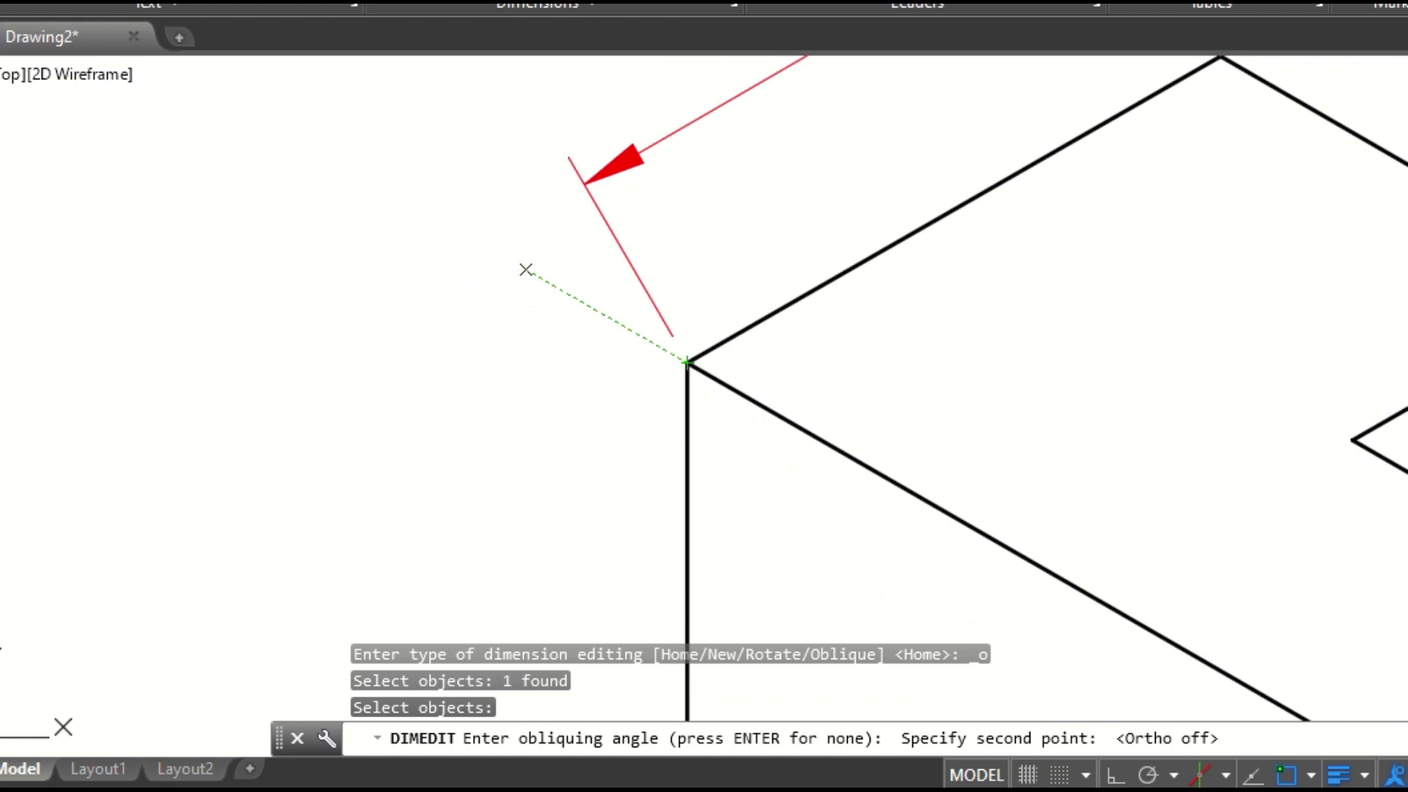
pyautogui.click(525, 269)
# - Oblique the dimension on the rear segment of the bottom right edge, picking a direction outward from the vertical edge's lower end
pyautogui.scroll(-4, 1001, 320)
pyautogui.moveTo(1127, 453); pyautogui.dragTo(932, 290, button='middle')
pyautogui.moveTo(982, 482); pyautogui.dragTo(936, 337, button='middle')
pyautogui.scroll(4, 959, 416)
pyautogui.moveTo(928, 475); pyautogui.dragTo(833, 206, button='middle')
pyautogui.scroll(-2, 906, 312)
pyautogui.moveTo(907, 348); pyautogui.dragTo(861, 232, button='middle')
pyautogui.scroll(2, 898, 264)
pyautogui.press('Escape')
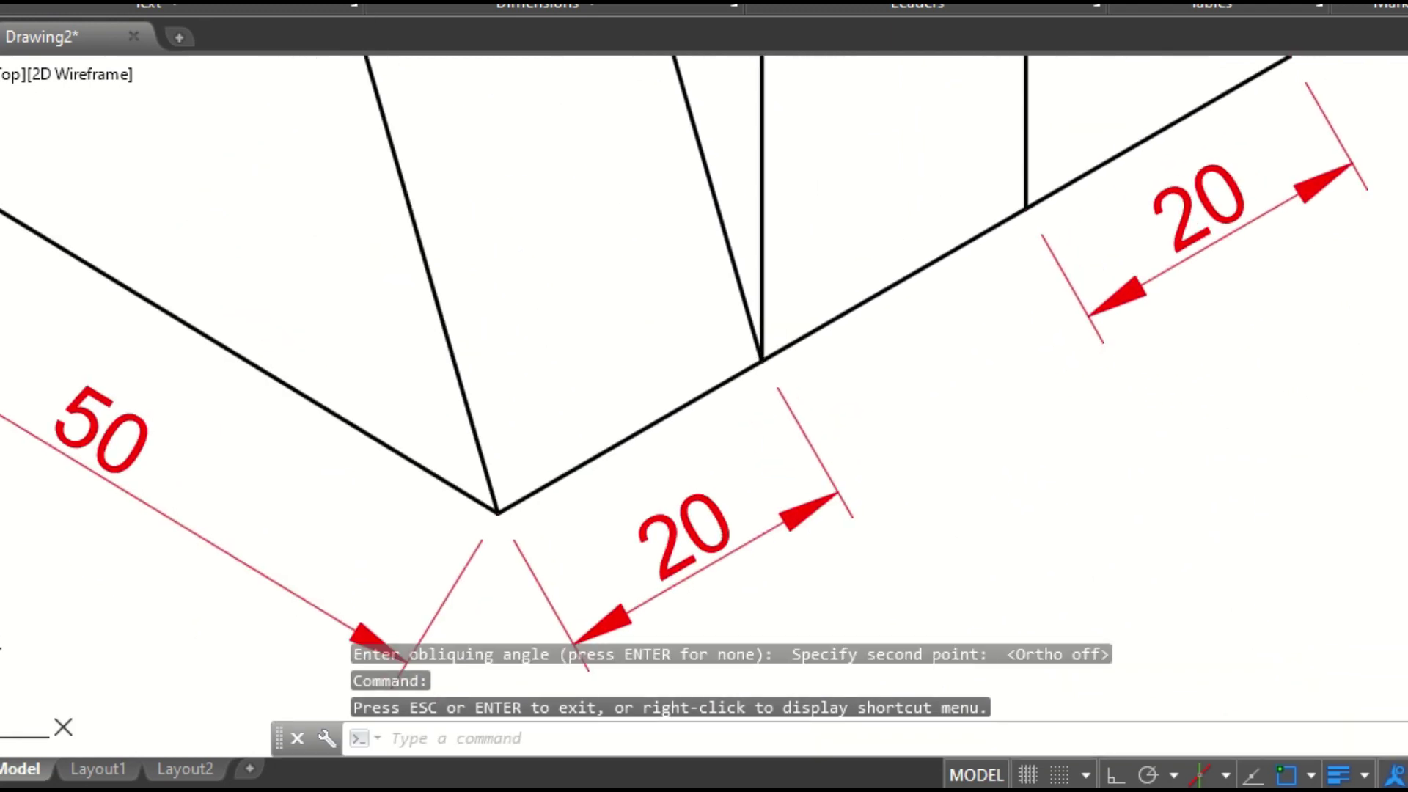
pyautogui.moveTo(543, 4)
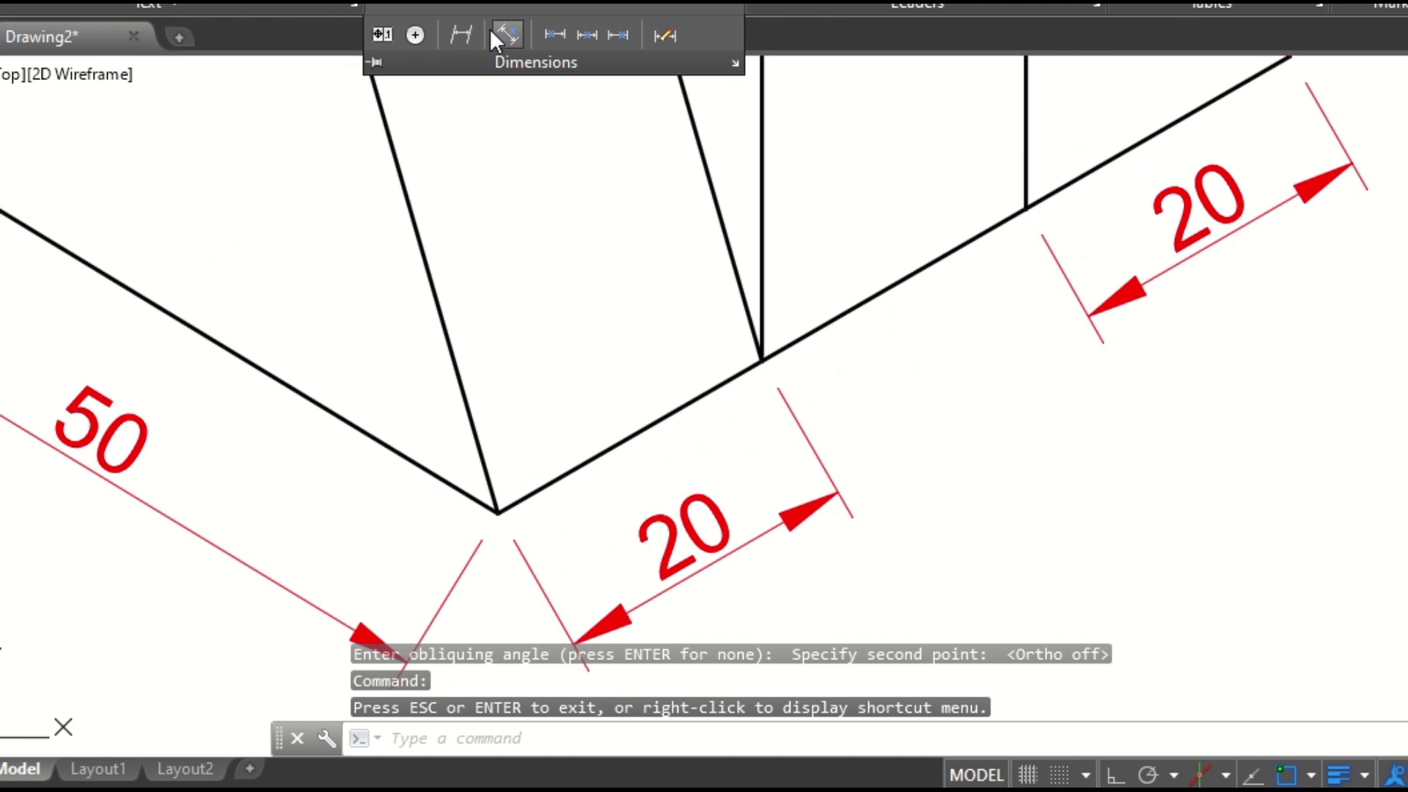
pyautogui.click(462, 33)
pyautogui.click(1071, 289)
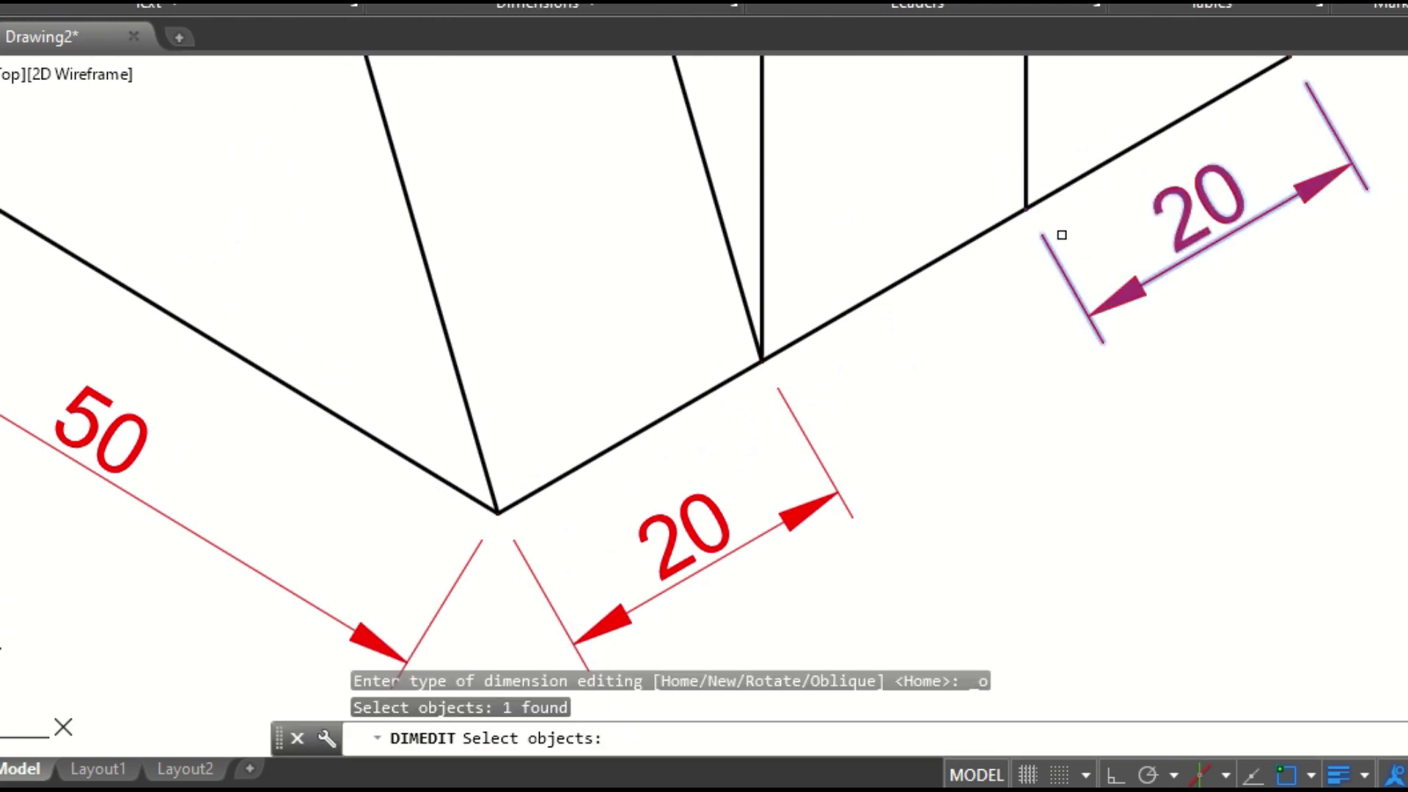
pyautogui.press('Return')
pyautogui.click(1026, 209)
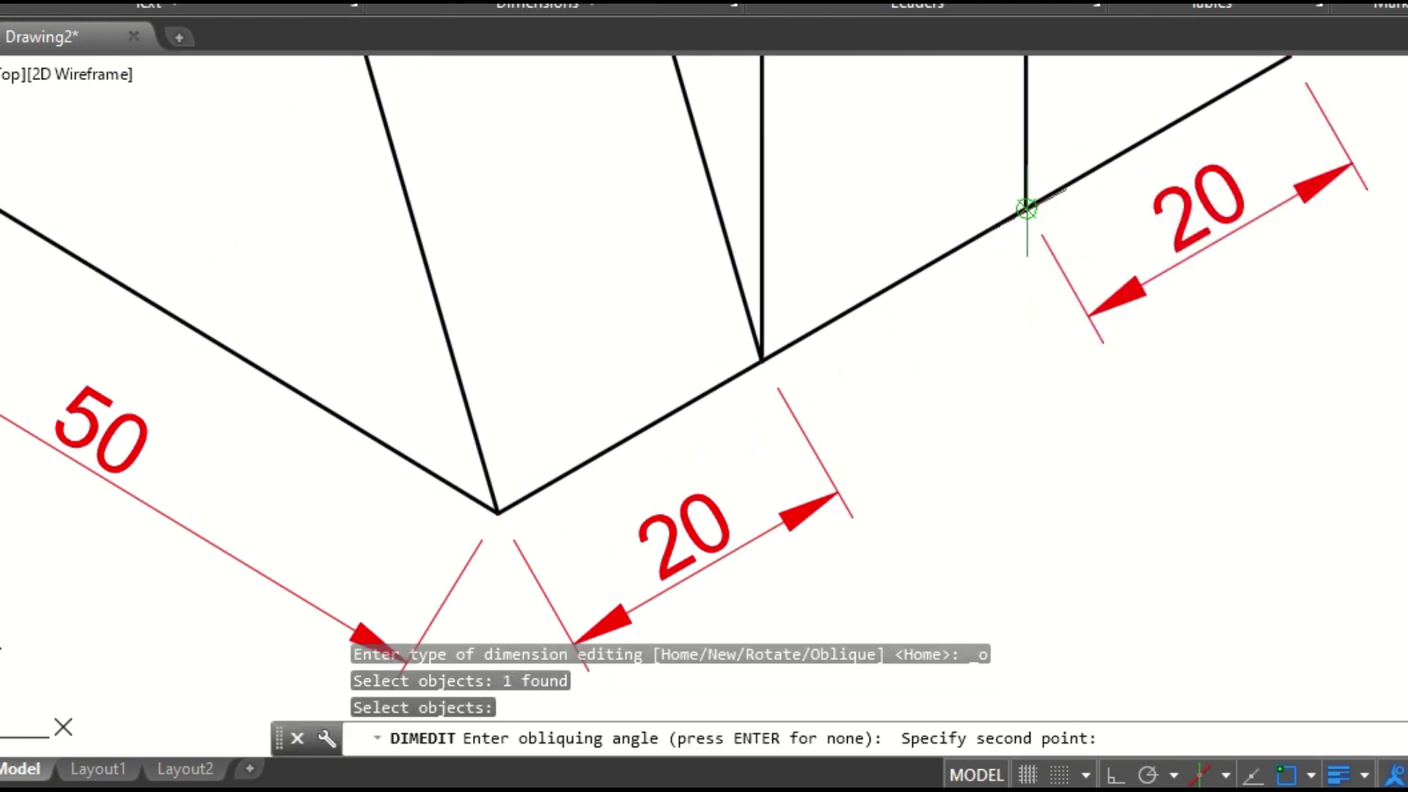
pyautogui.click(1105, 233)
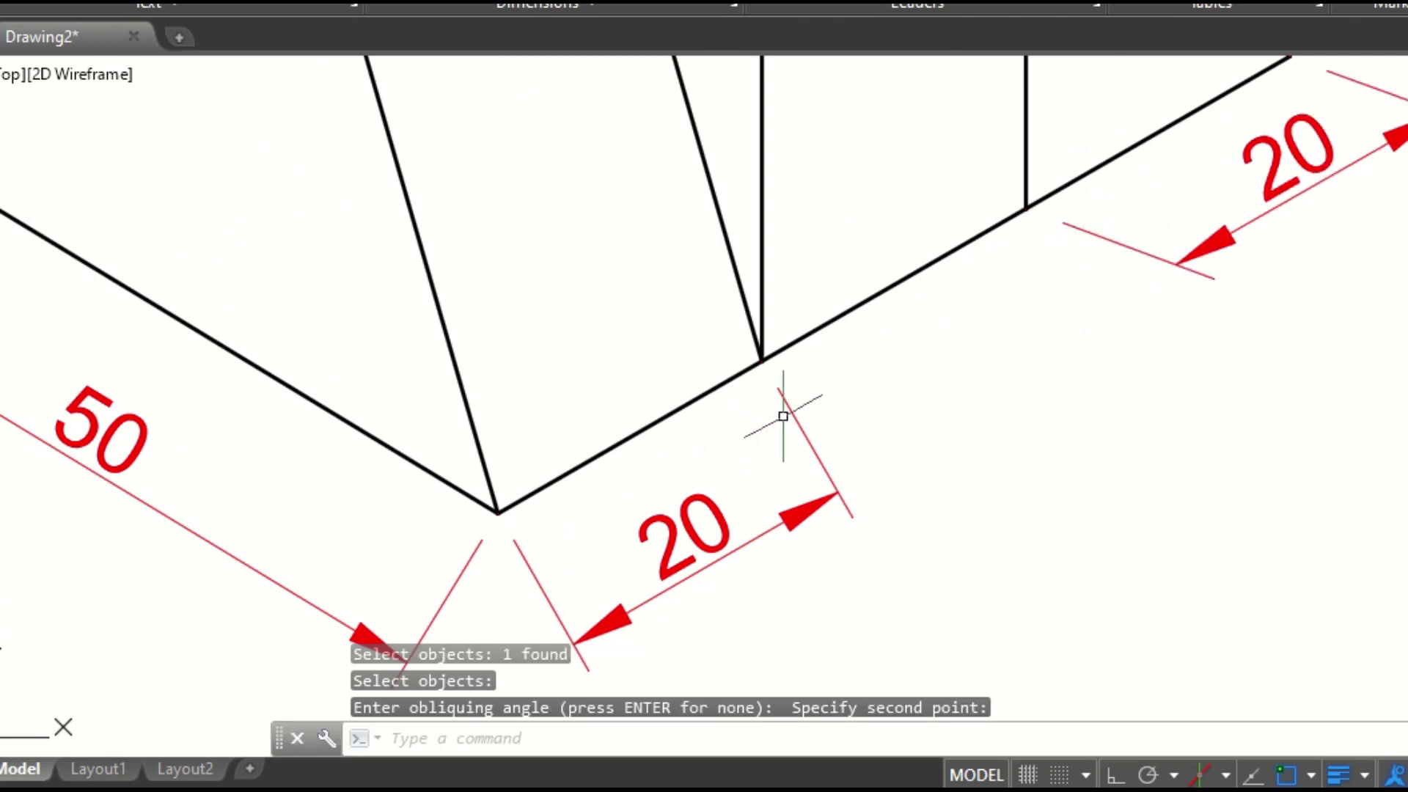
# - Oblique the dimension on the front segment of the bottom right edge so its extension lines run roughly parallel to the bottom left edge
pyautogui.moveTo(594, 9)
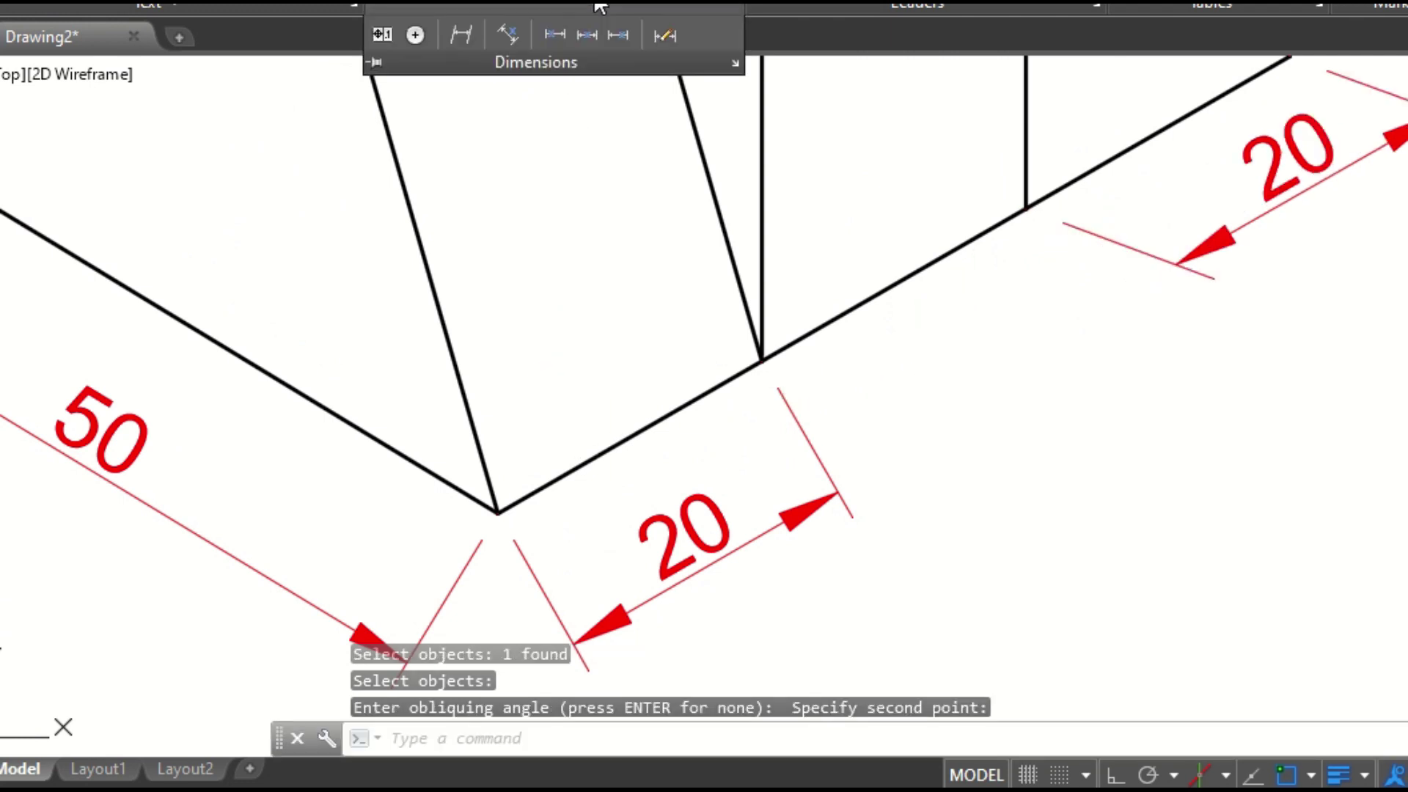
pyautogui.click(468, 34)
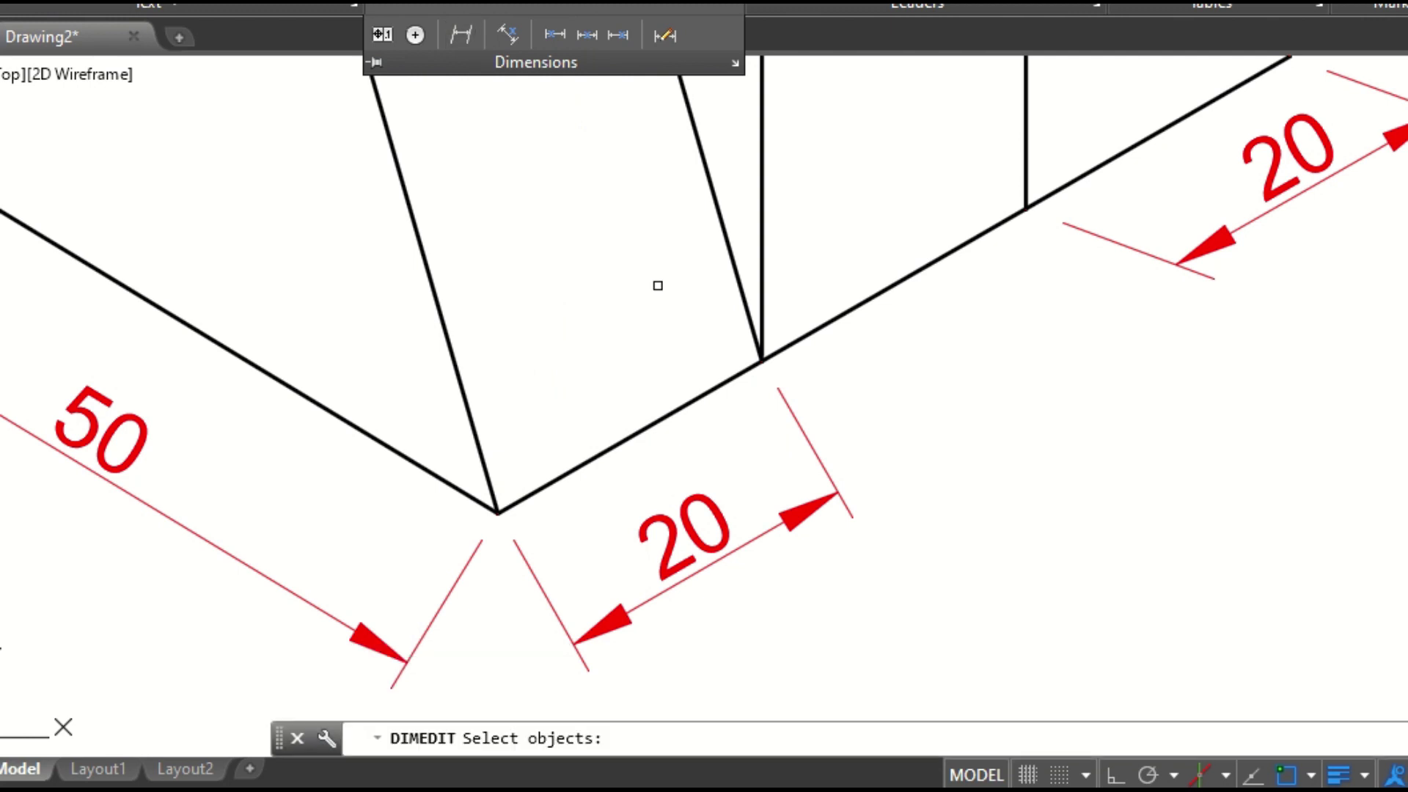
pyautogui.click(544, 595)
pyautogui.press('Return')
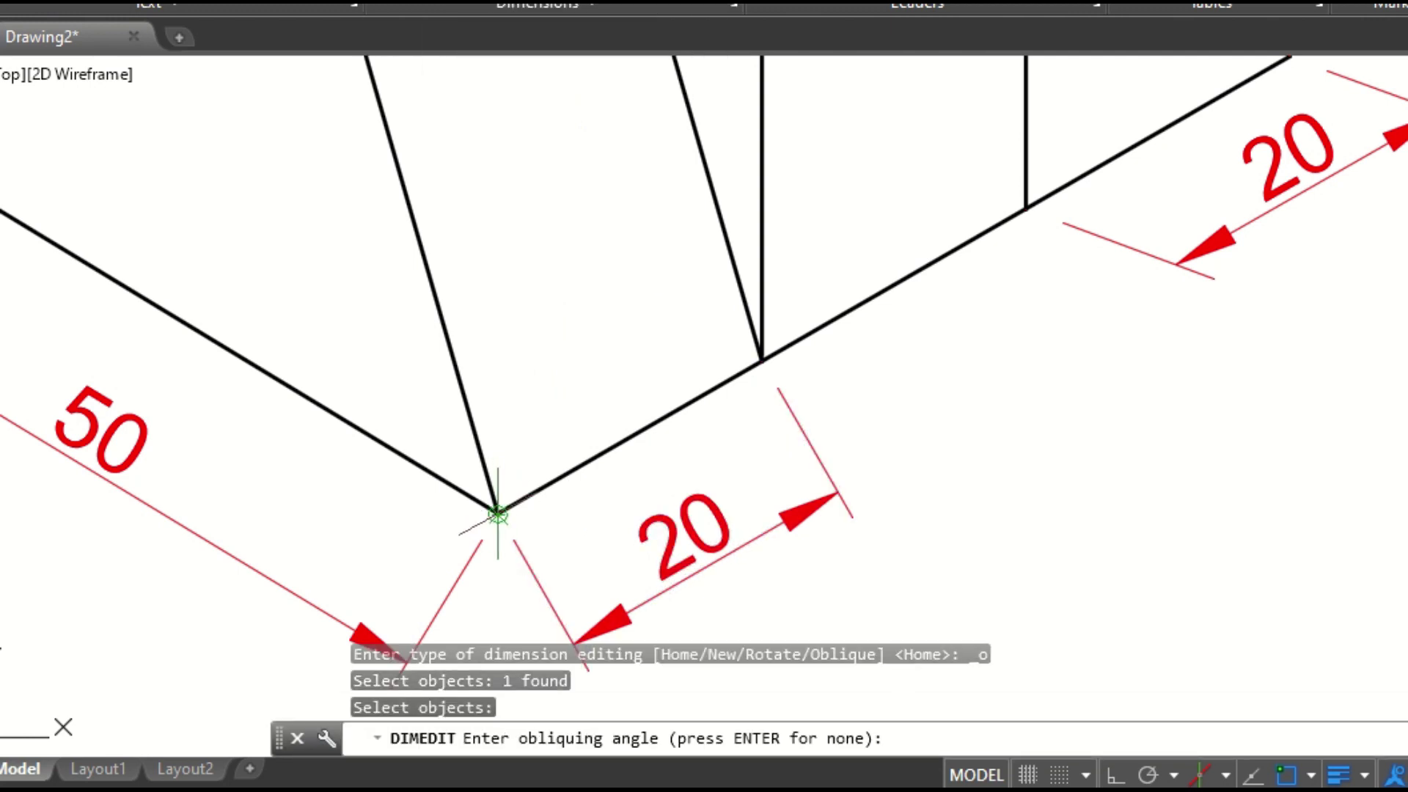
pyautogui.click(497, 514)
pyautogui.click(581, 550)
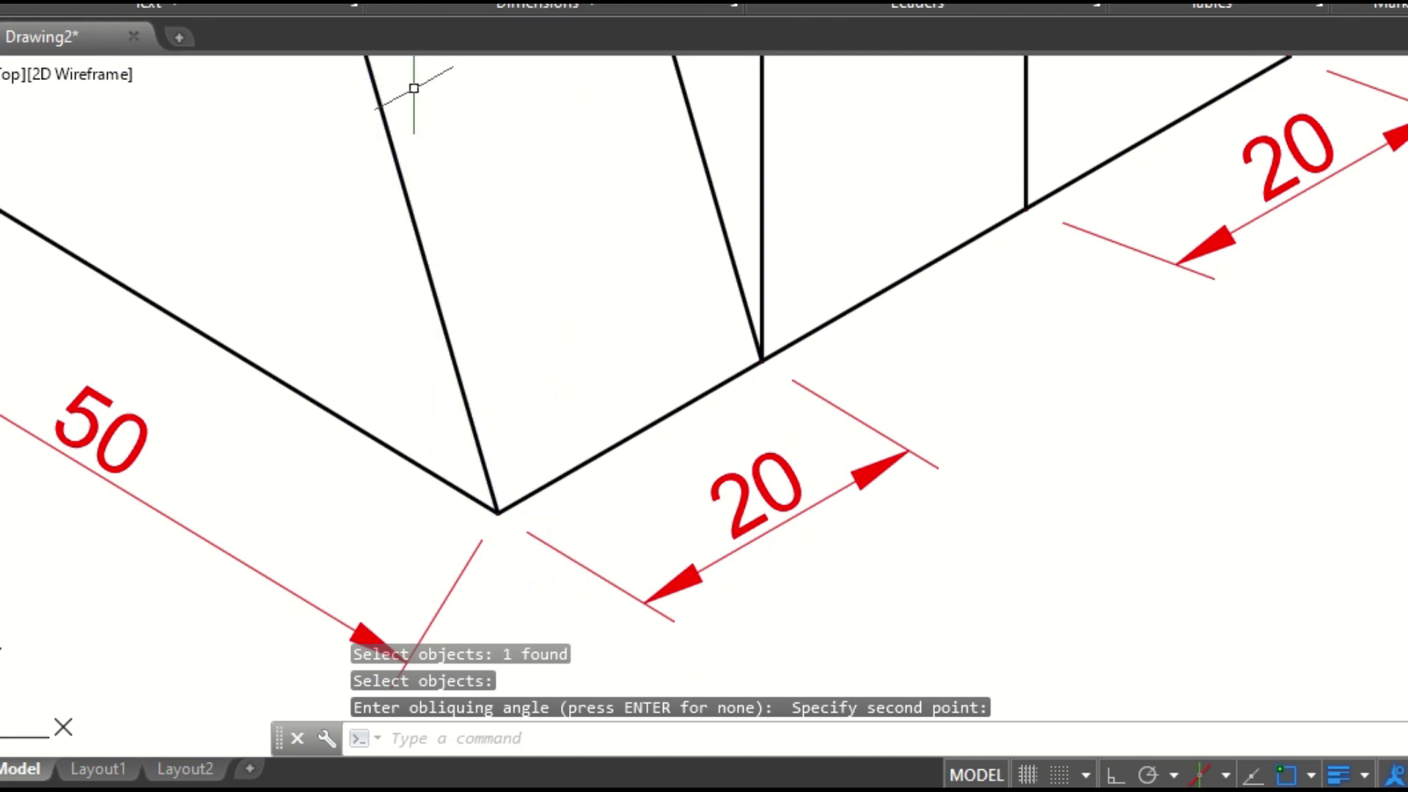
# - Oblique the dimension along the lower step's bottom left edge so its extension lines run roughly parallel to the bottom right edge
pyautogui.moveTo(592, 4)
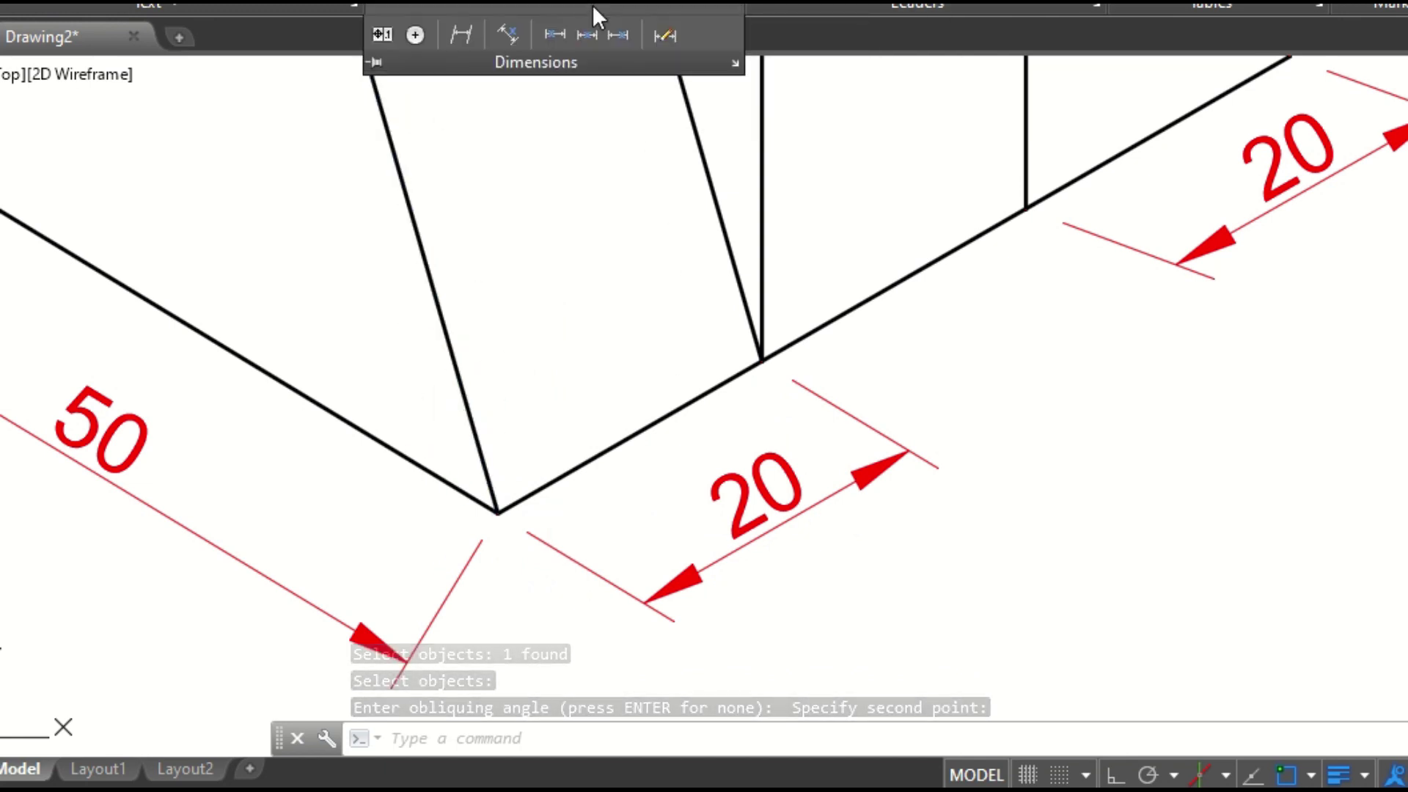
pyautogui.click(461, 35)
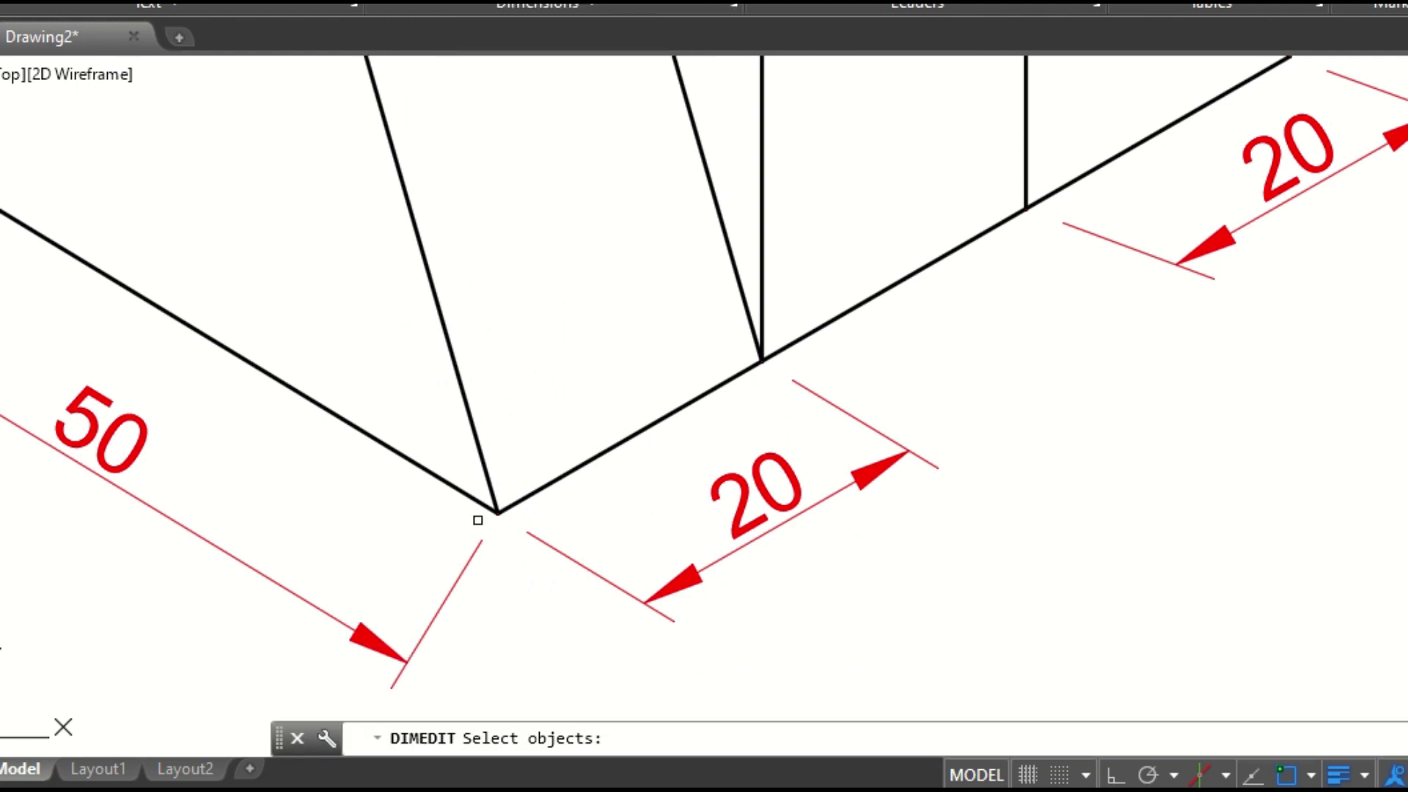
pyautogui.click(475, 551)
pyautogui.press('Return')
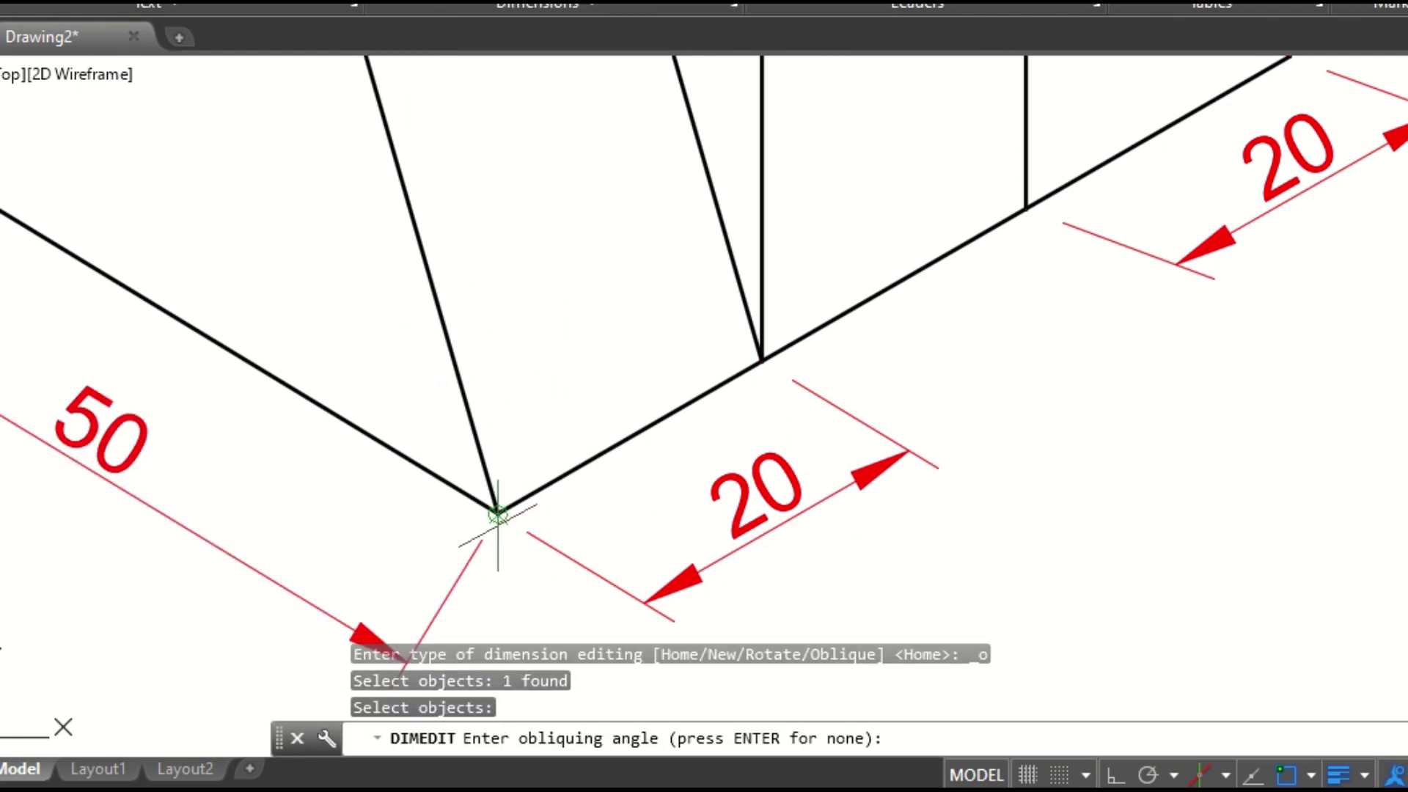
pyautogui.click(496, 514)
pyautogui.click(408, 572)
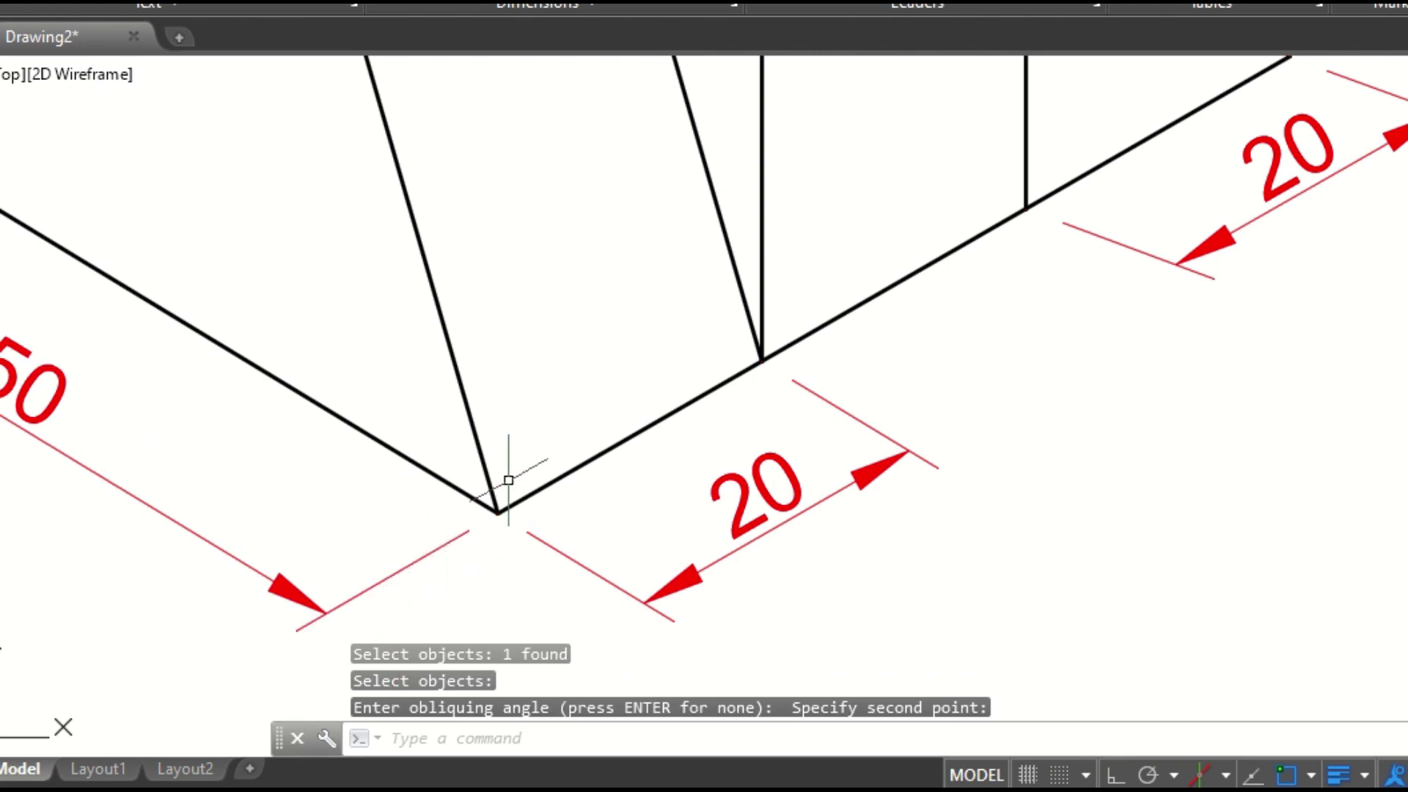
# - Move all five aligned dimensions of the block to the dim layer
pyautogui.scroll(-6, 711, 400)
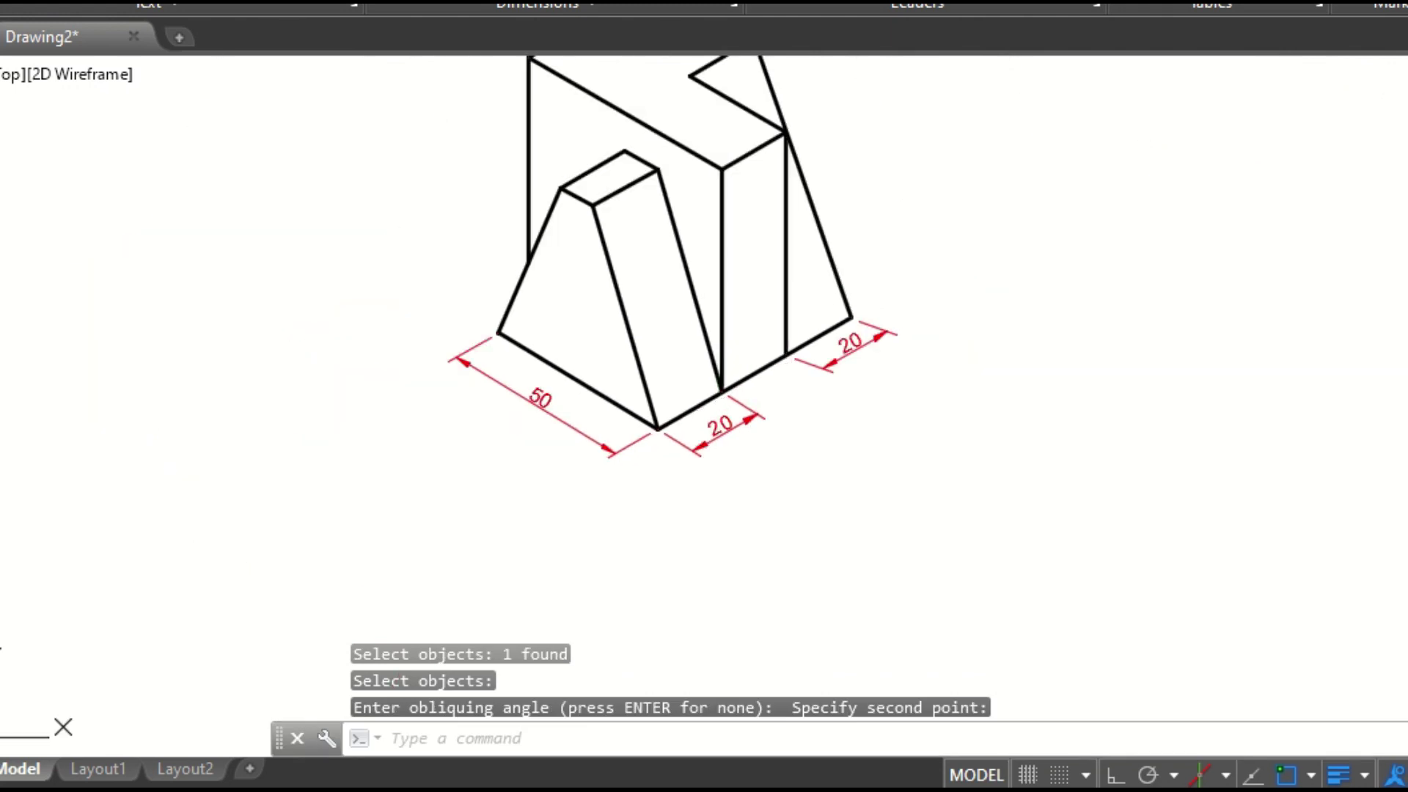
pyautogui.moveTo(725, 444); pyautogui.dragTo(1017, 618, button='middle')
pyautogui.moveTo(830, 482)
pyautogui.mouseDown(button='middle')
pyautogui.moveTo(245, 616)
pyautogui.moveTo(308, 513)
pyautogui.mouseUp(button='middle')
pyautogui.moveTo(308, 512); pyautogui.dragTo(387, 460)
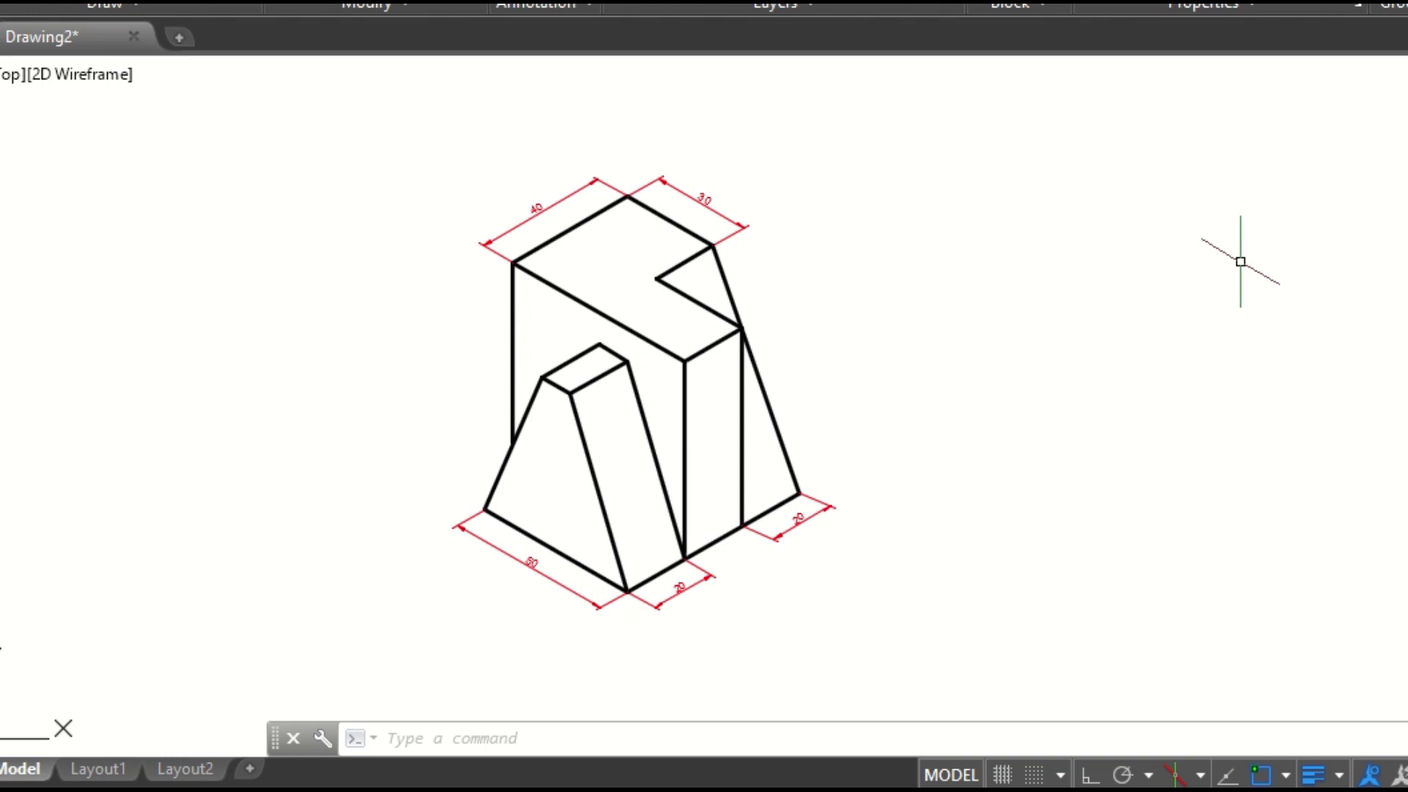
pyautogui.scroll(2, 874, 311)
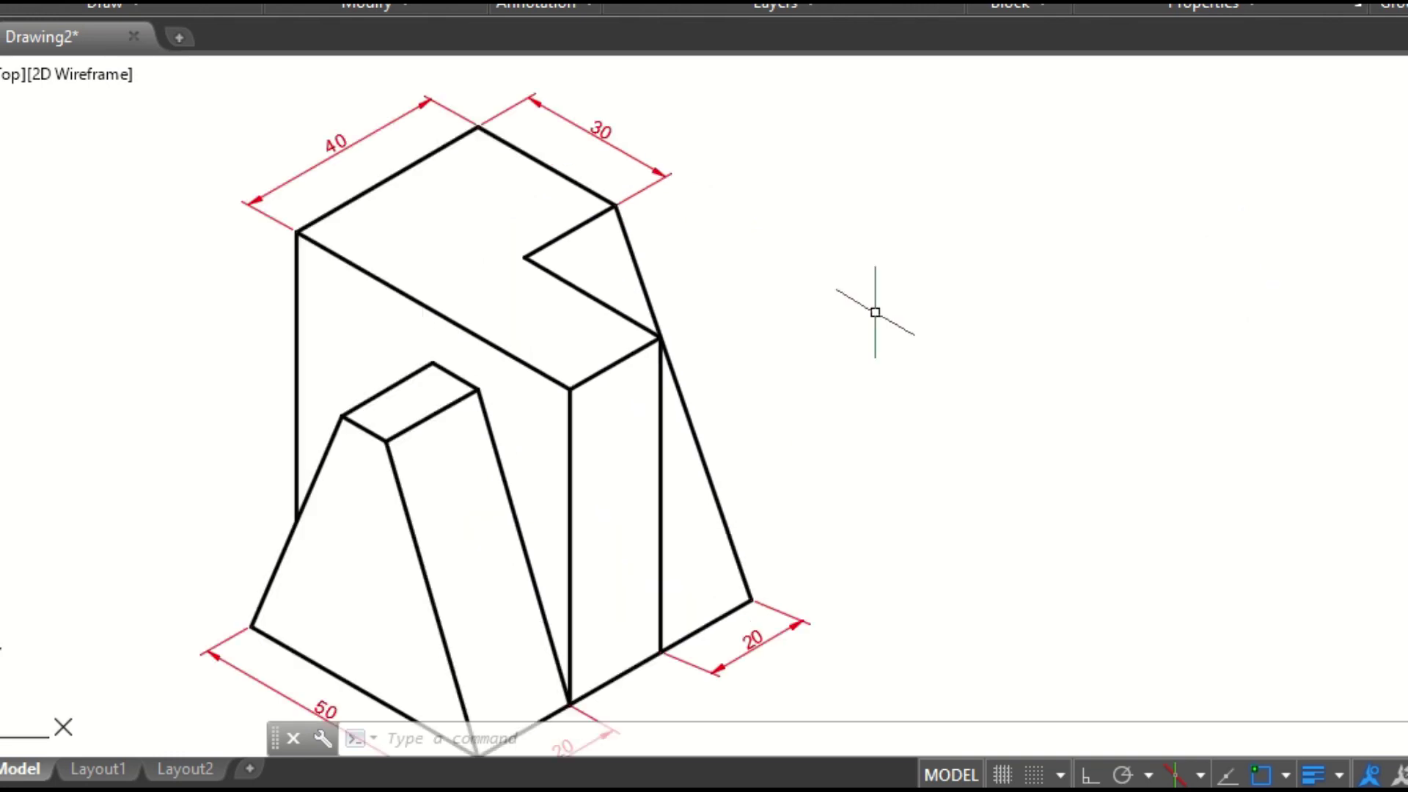
pyautogui.scroll(-2, 875, 311)
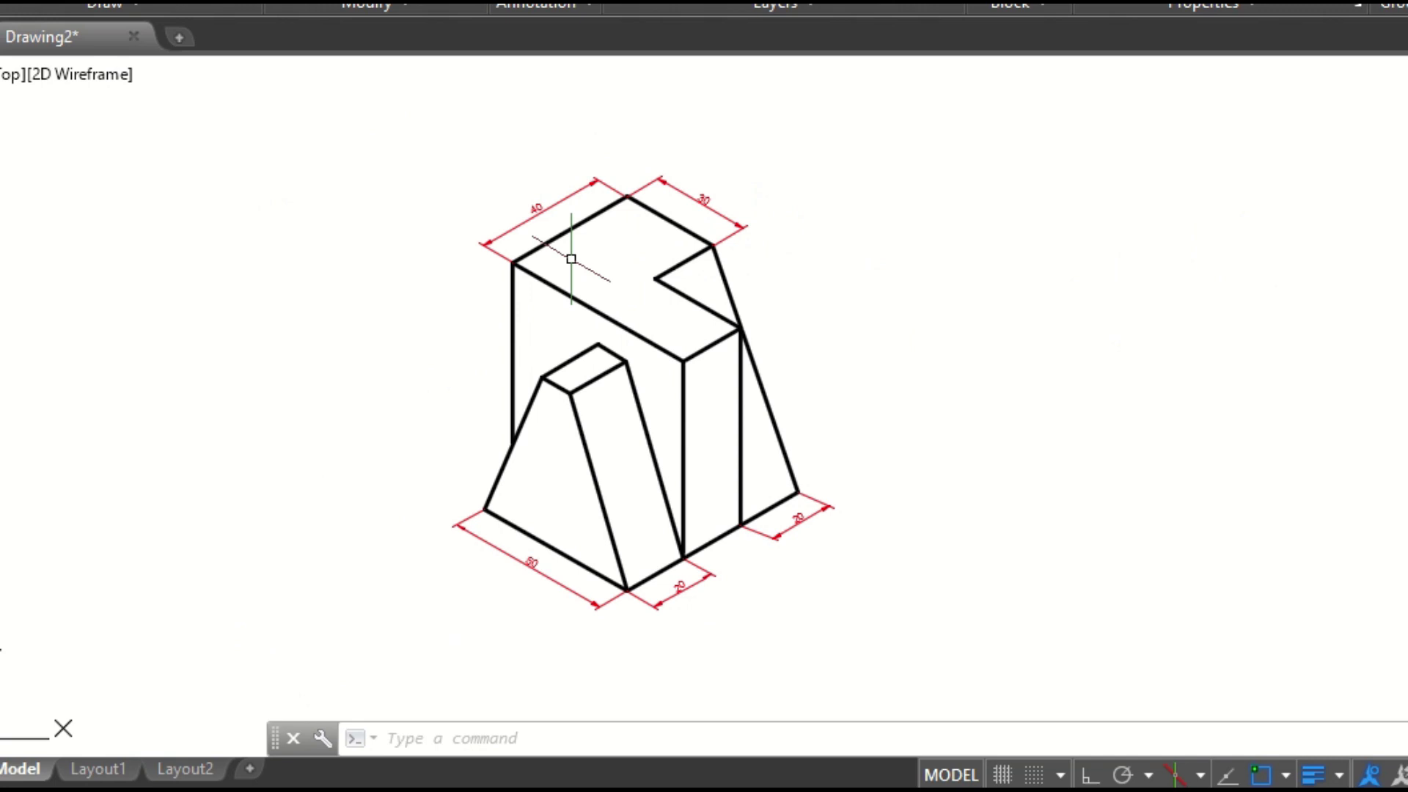
pyautogui.click(574, 193)
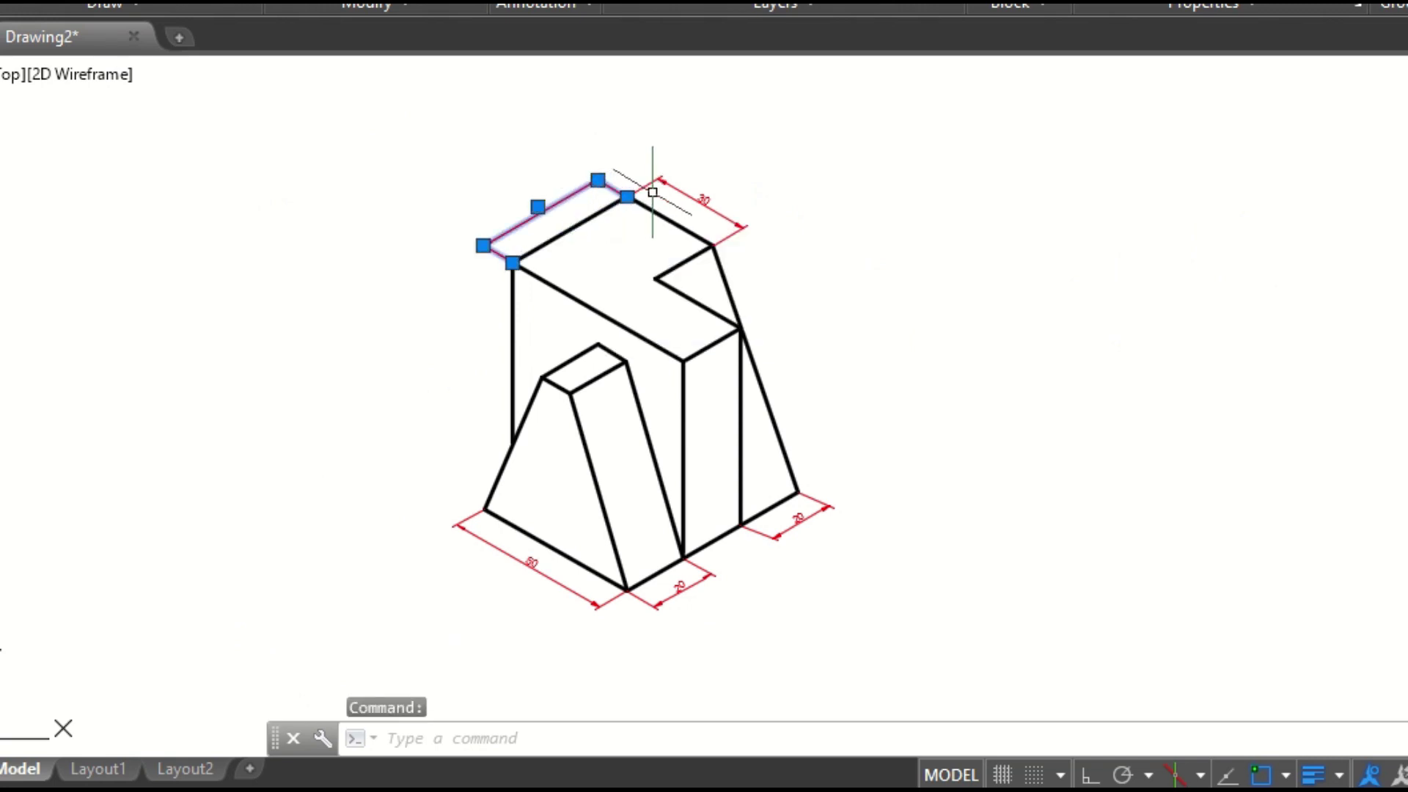
pyautogui.click(679, 190)
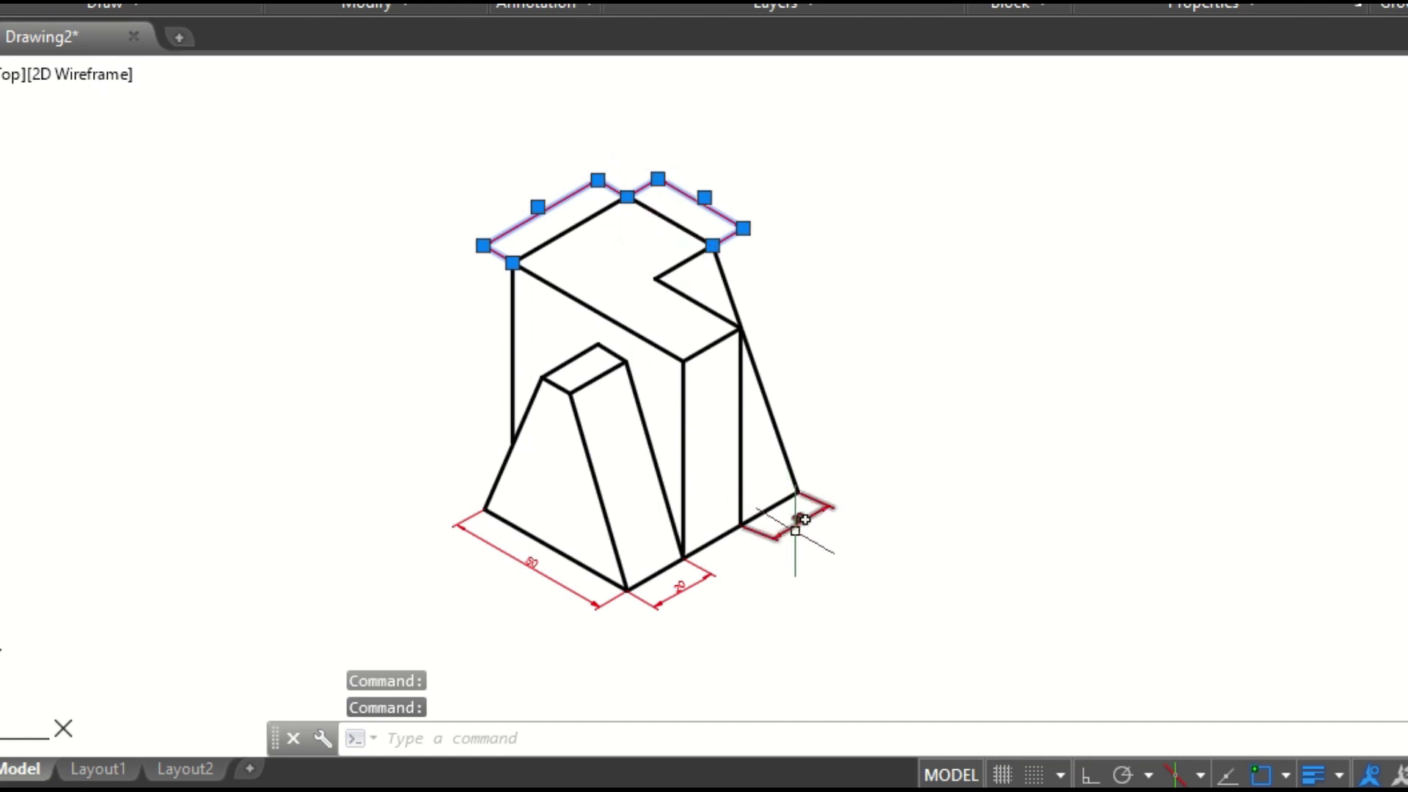
pyautogui.click(800, 522)
pyautogui.click(678, 586)
pyautogui.click(587, 587)
pyautogui.click(810, 6)
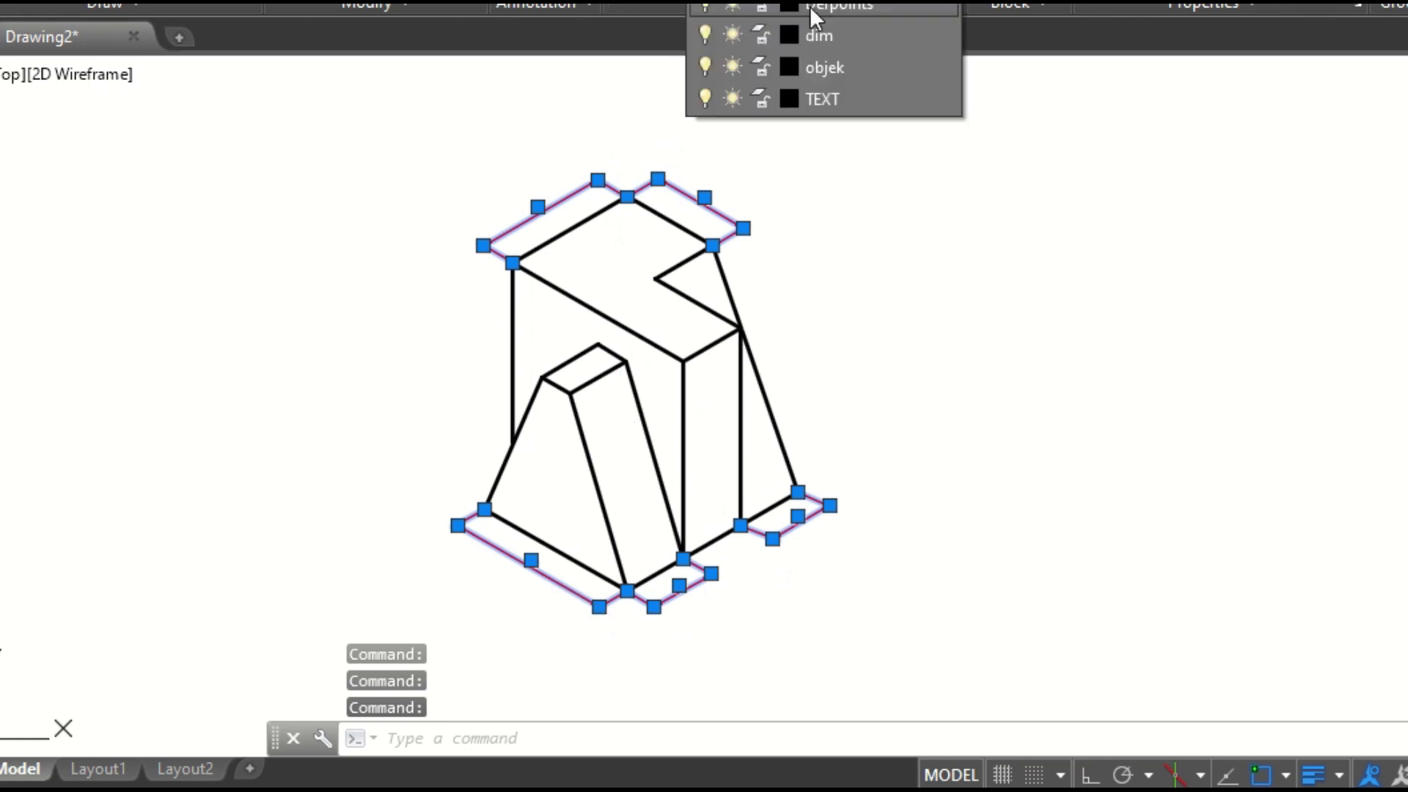
pyautogui.click(816, 38)
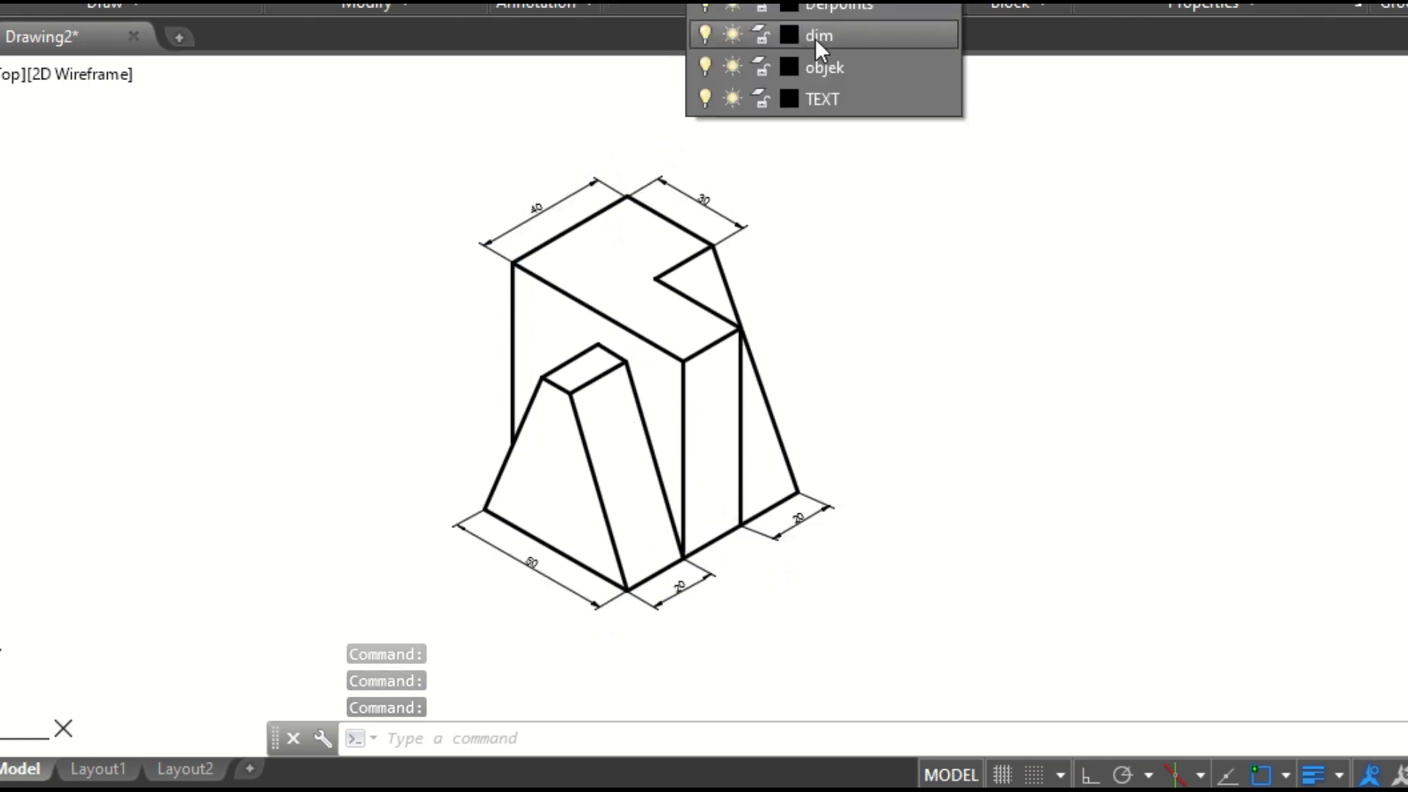
pyautogui.click(815, 38)
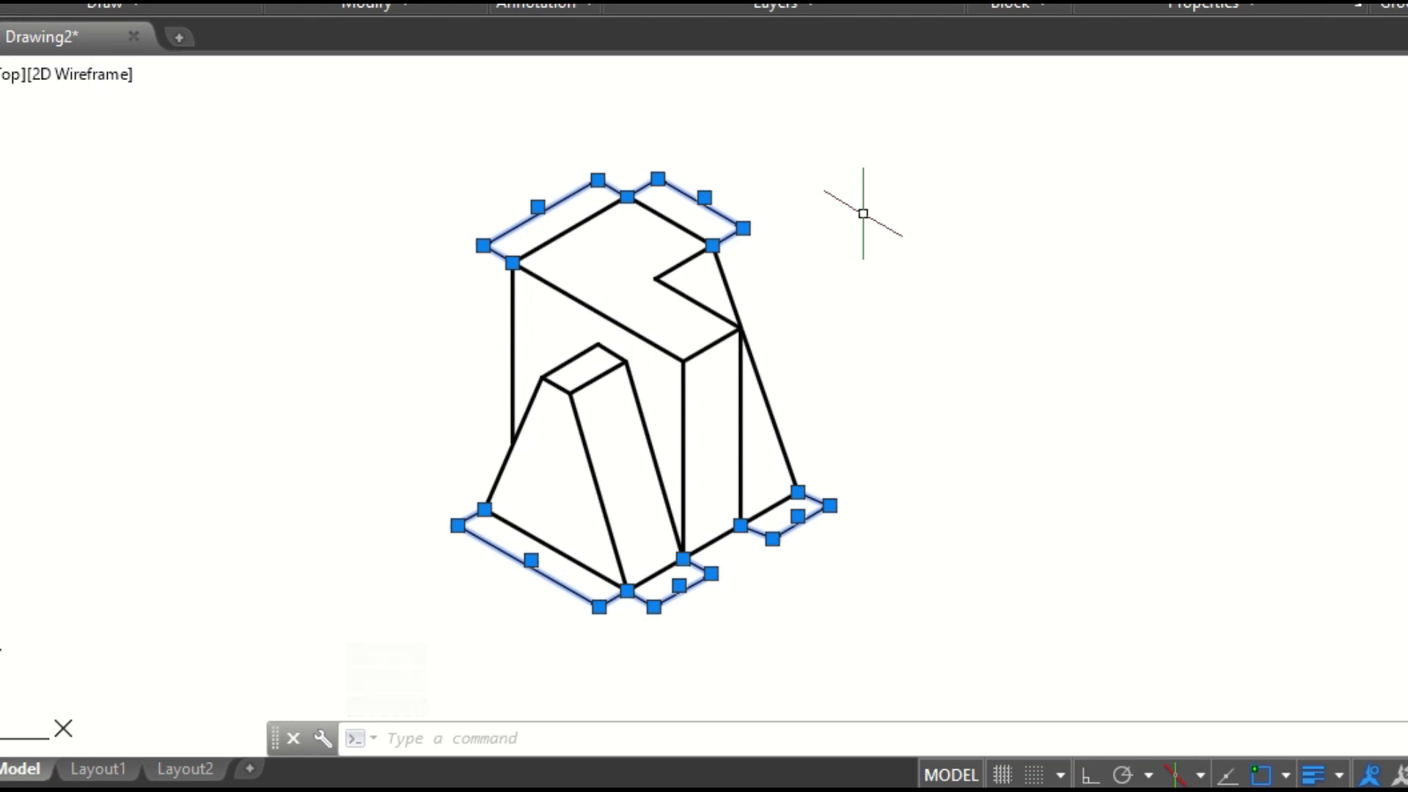
pyautogui.press('Escape')
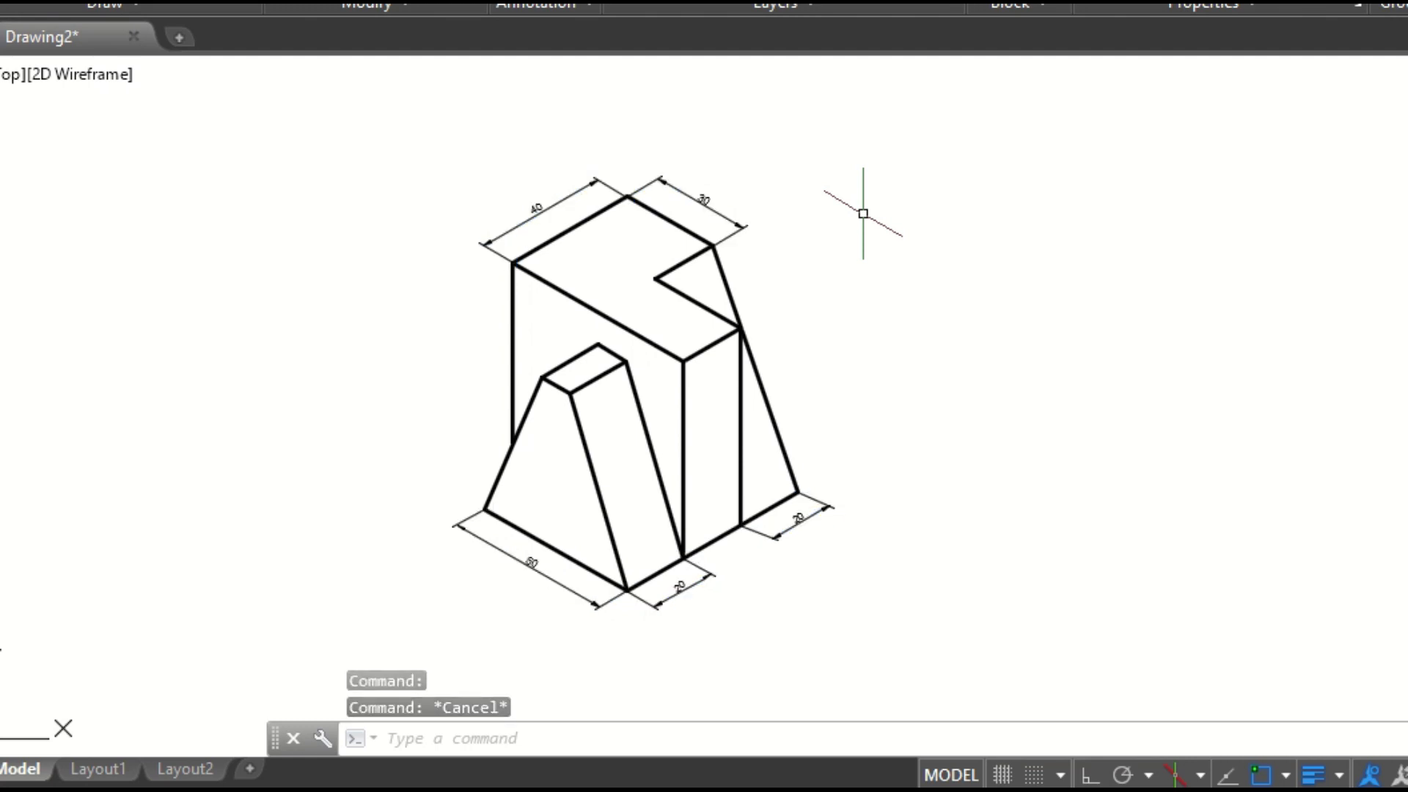
# - Zoom to show all of the drawing in model space and switch to Layout2
pyautogui.write('z')
pyautogui.press('Return')
pyautogui.write('a')
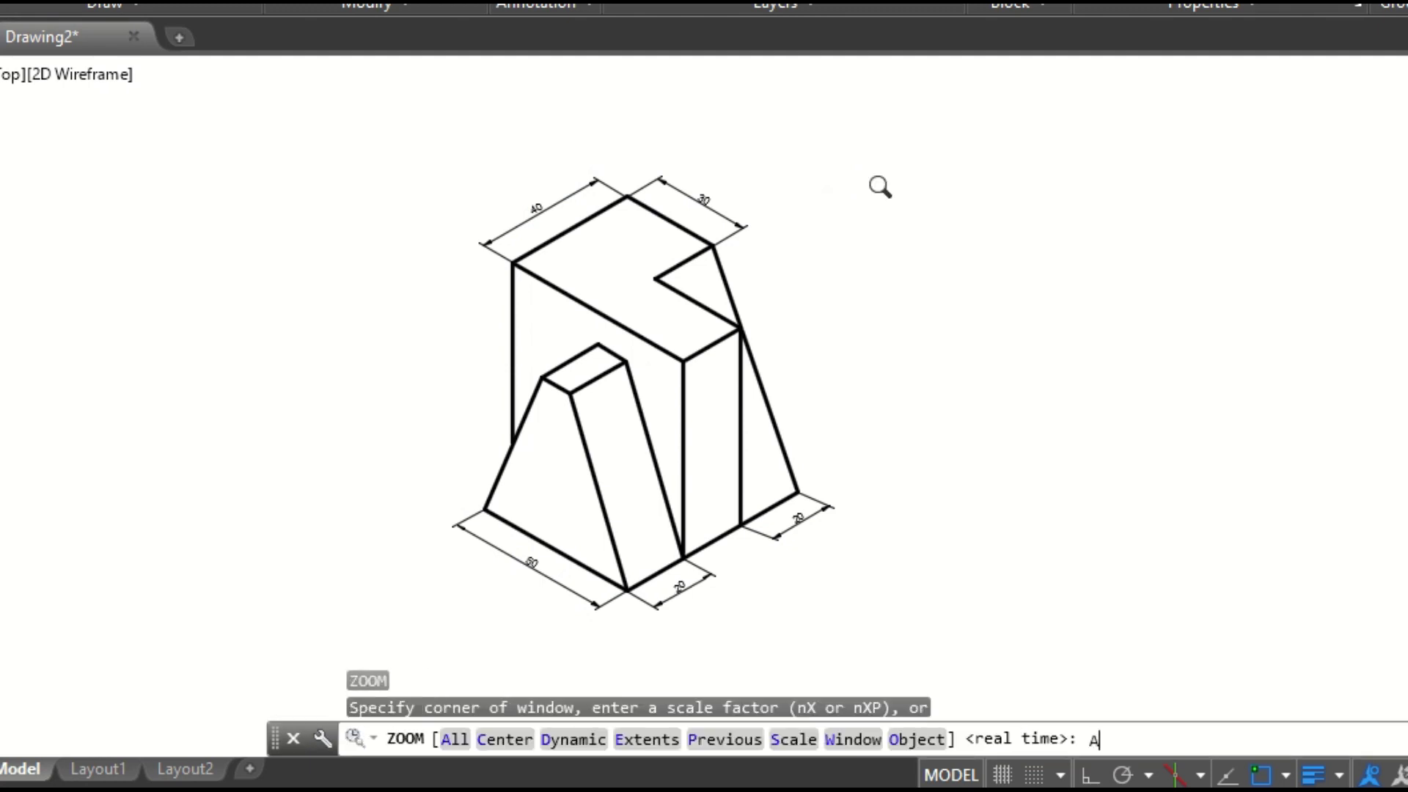
pyautogui.press('Return')
pyautogui.press('Escape')
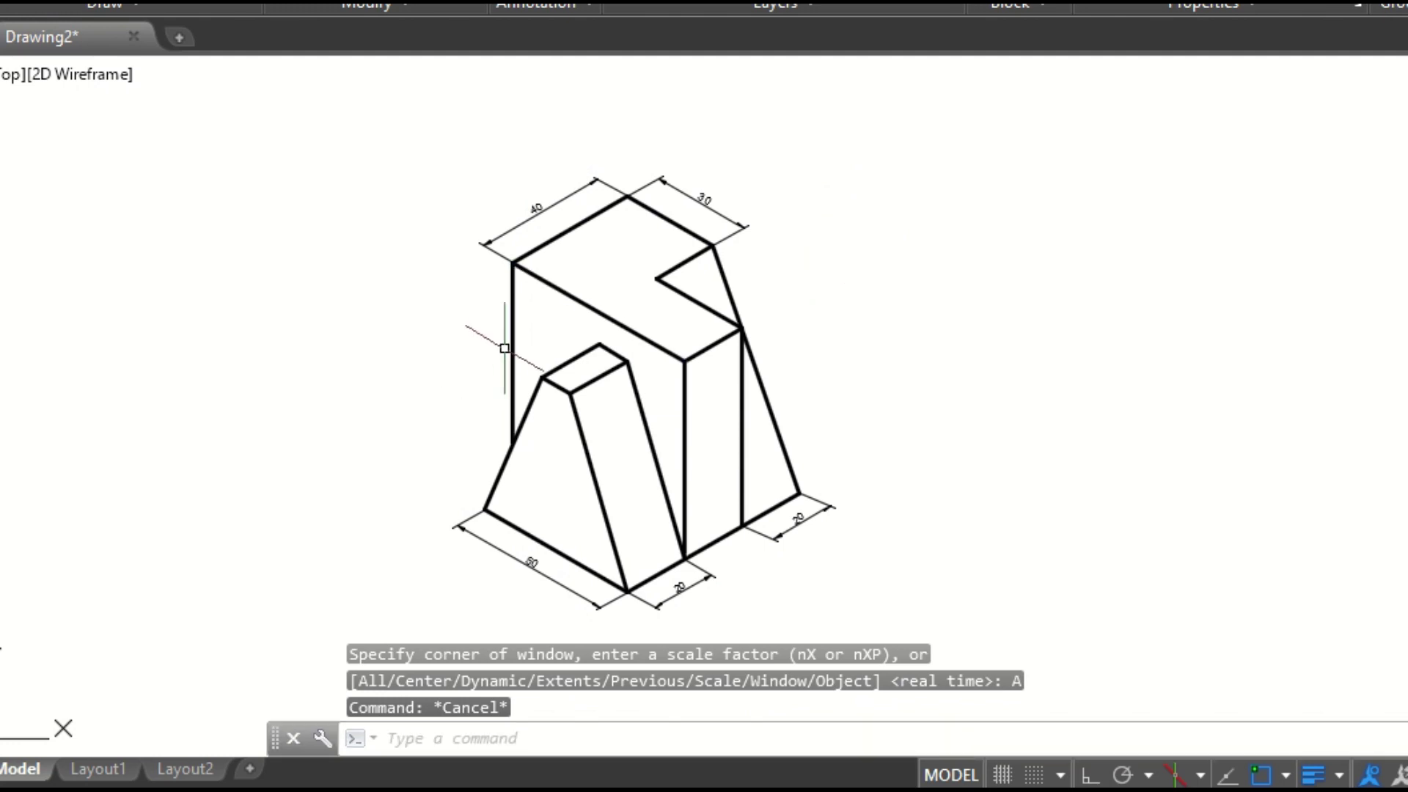
pyautogui.click(195, 770)
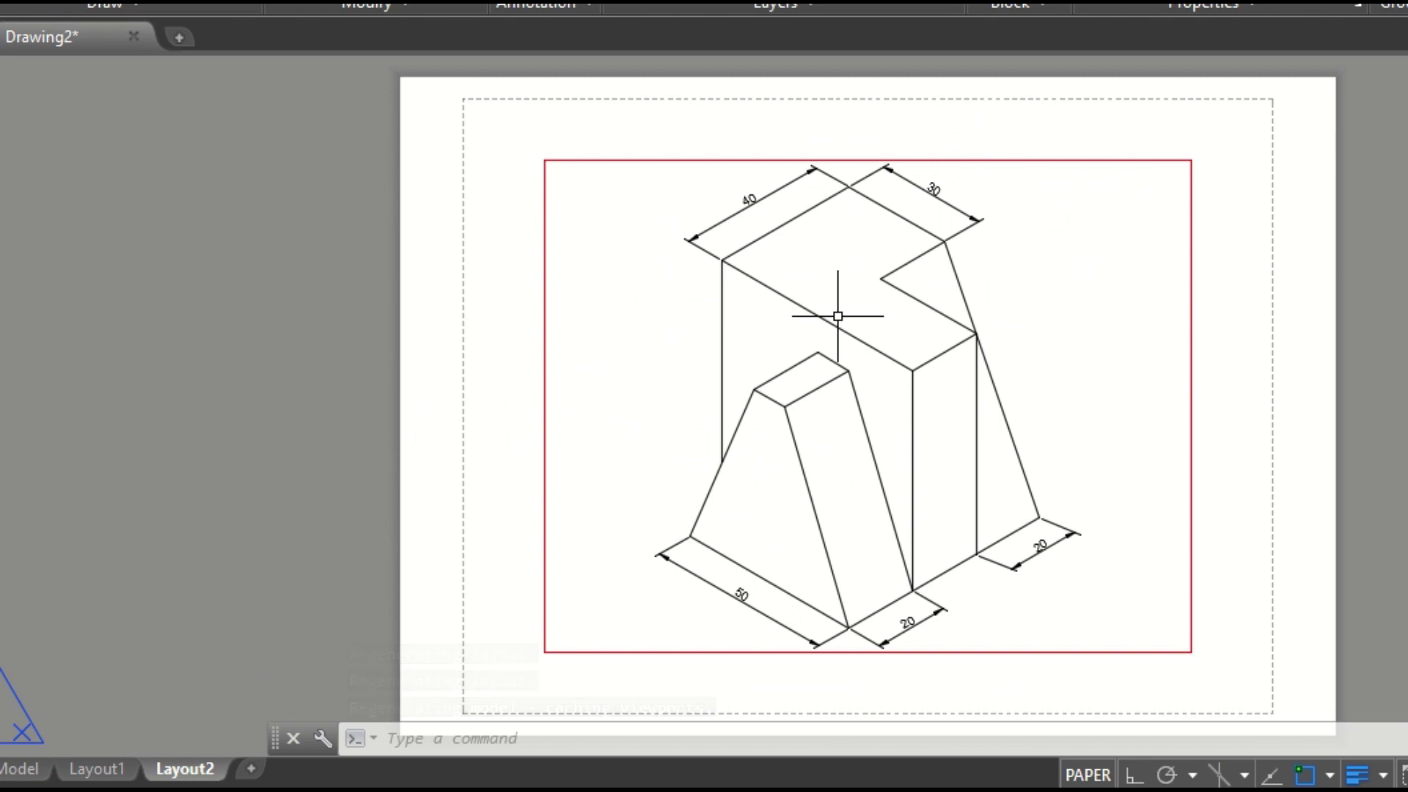
# - Insert the title block with its border on the sheet, with its lower left corner just inside the printable area's lower left corner
pyautogui.click(82, 2)
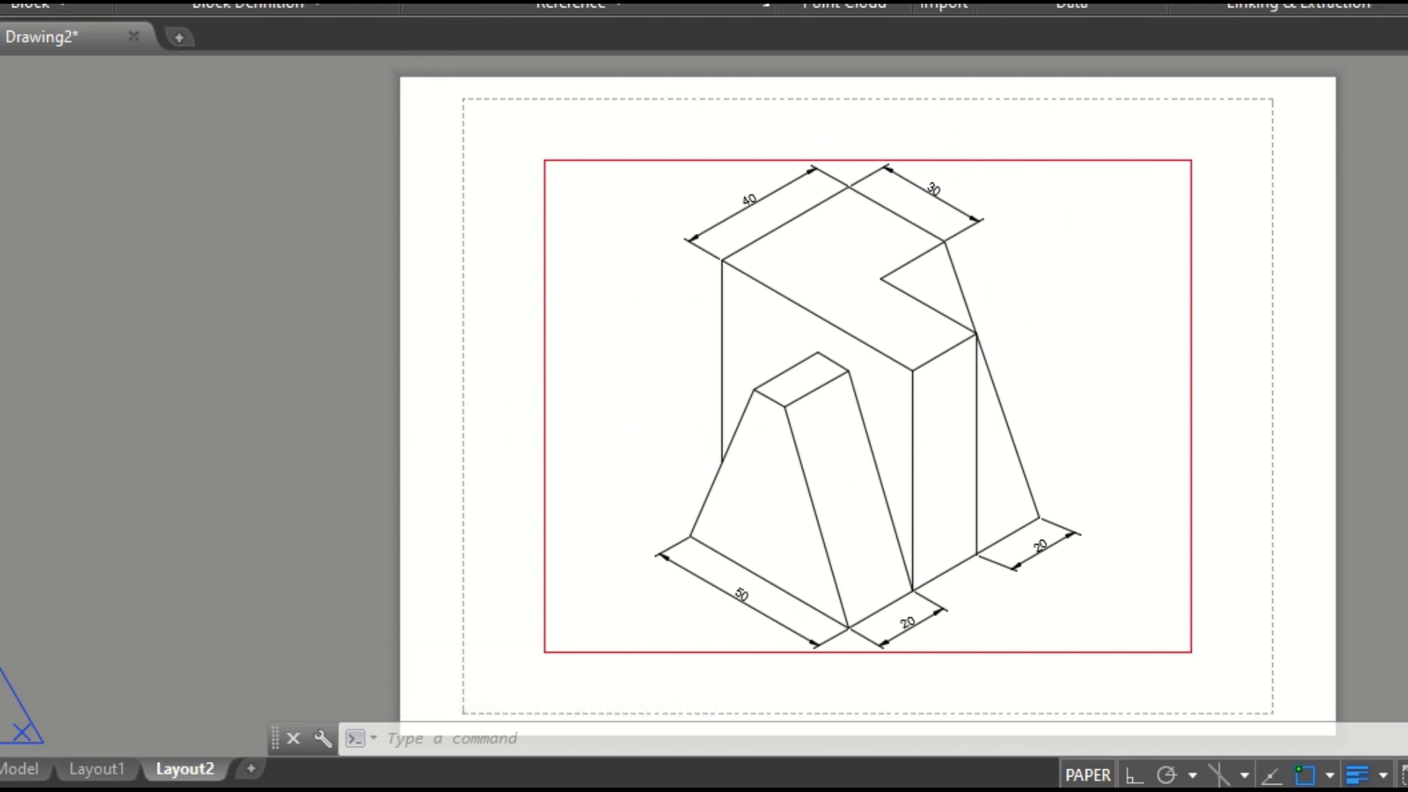
pyautogui.click(4, 3)
pyautogui.click(99, 85)
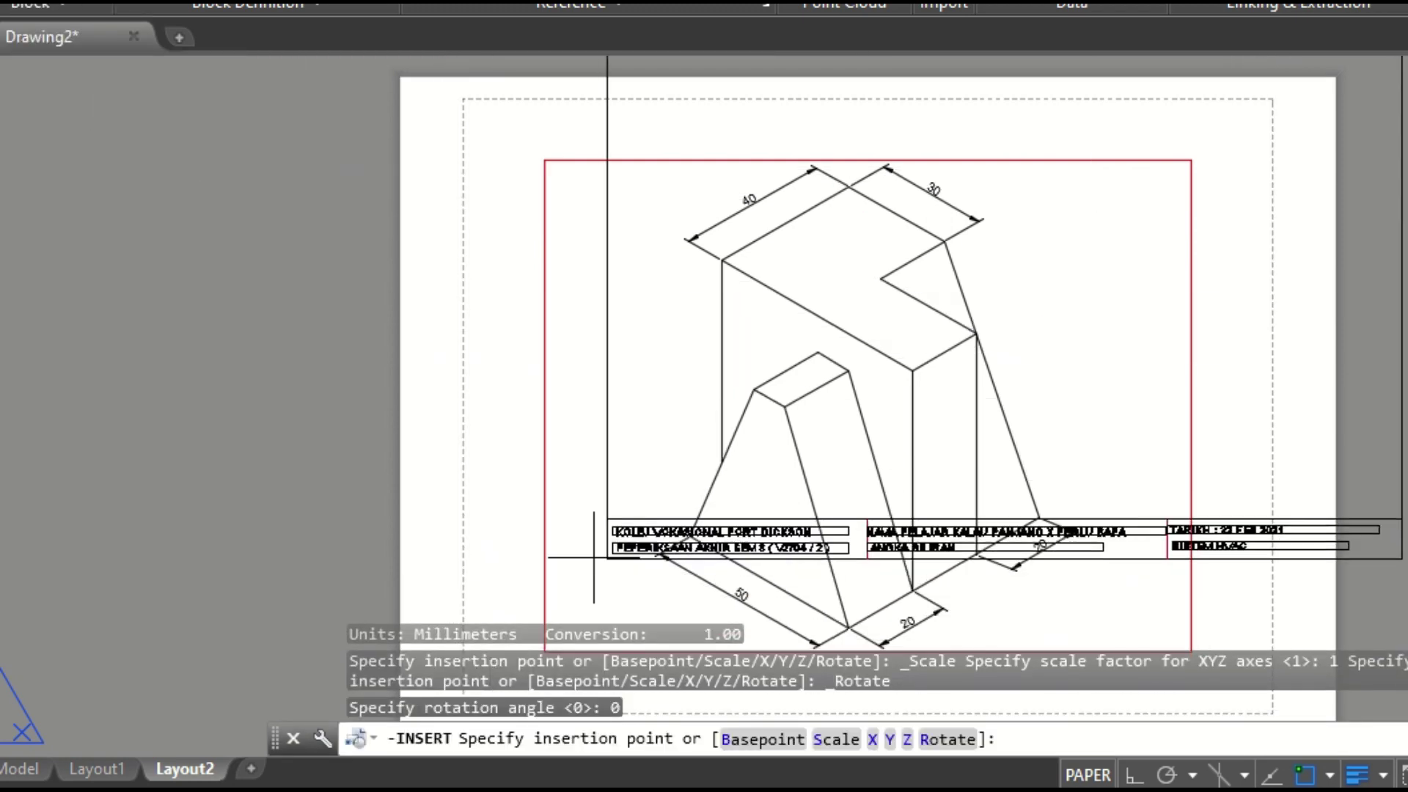
pyautogui.scroll(-2, 587, 534)
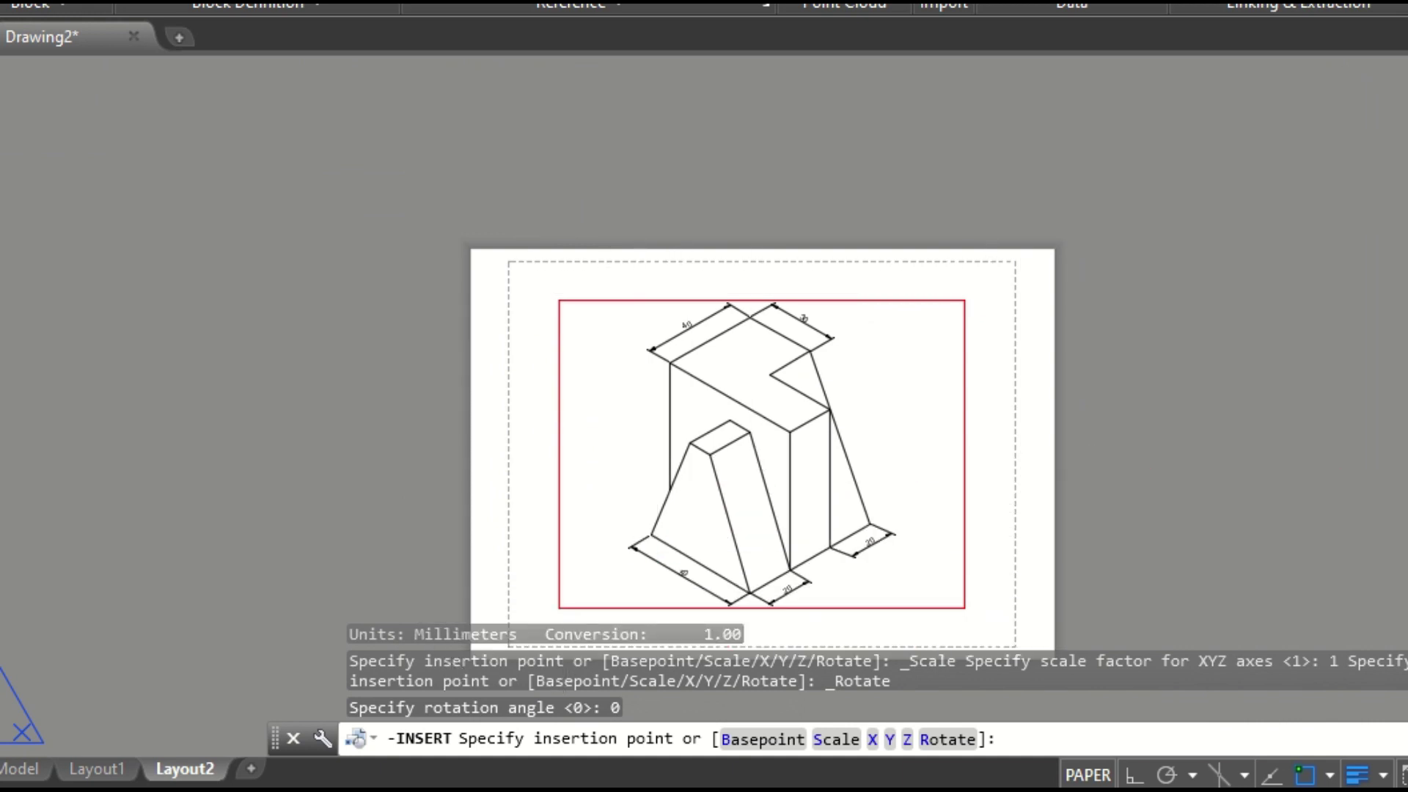
pyautogui.moveTo(1167, 447); pyautogui.dragTo(1205, 301)
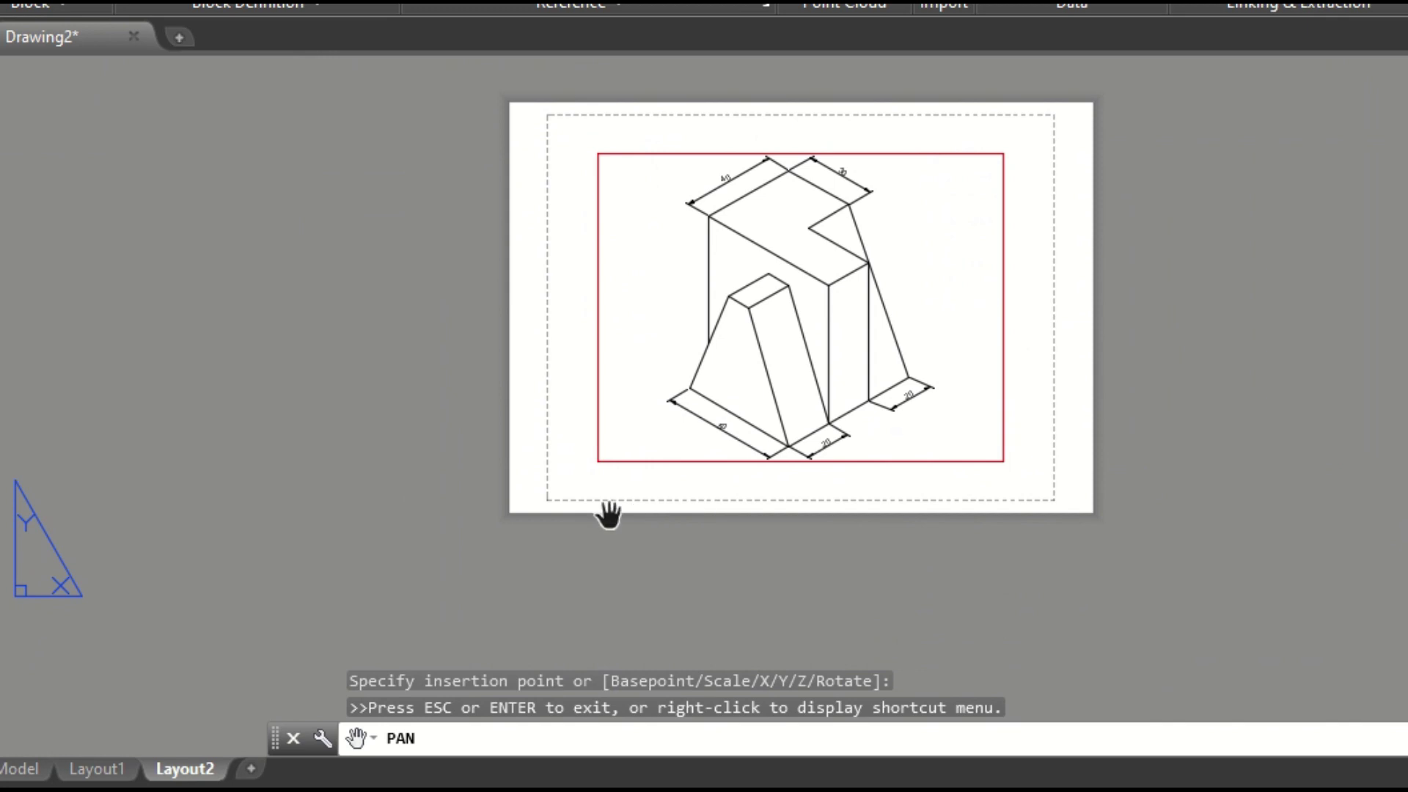
pyautogui.press('Escape')
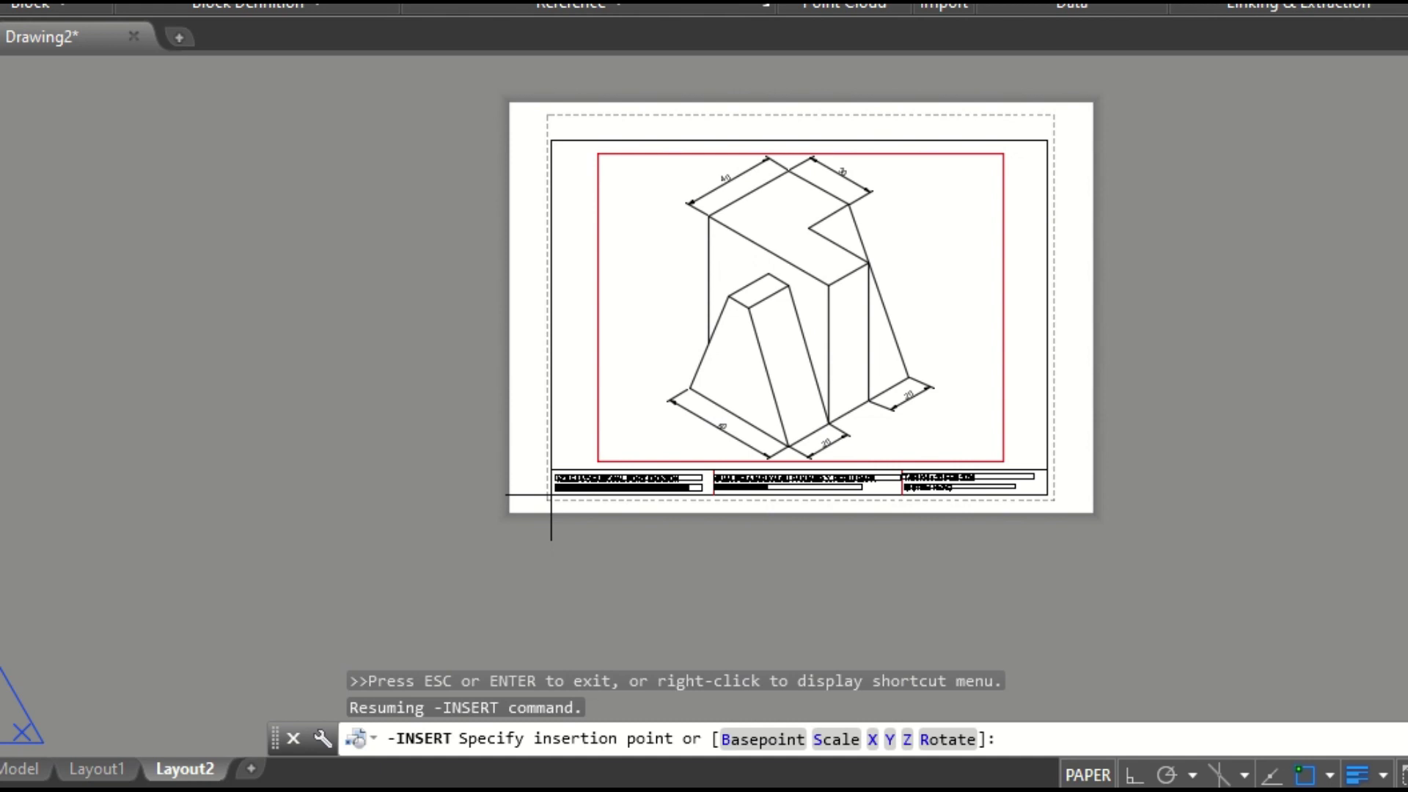
pyautogui.click(551, 495)
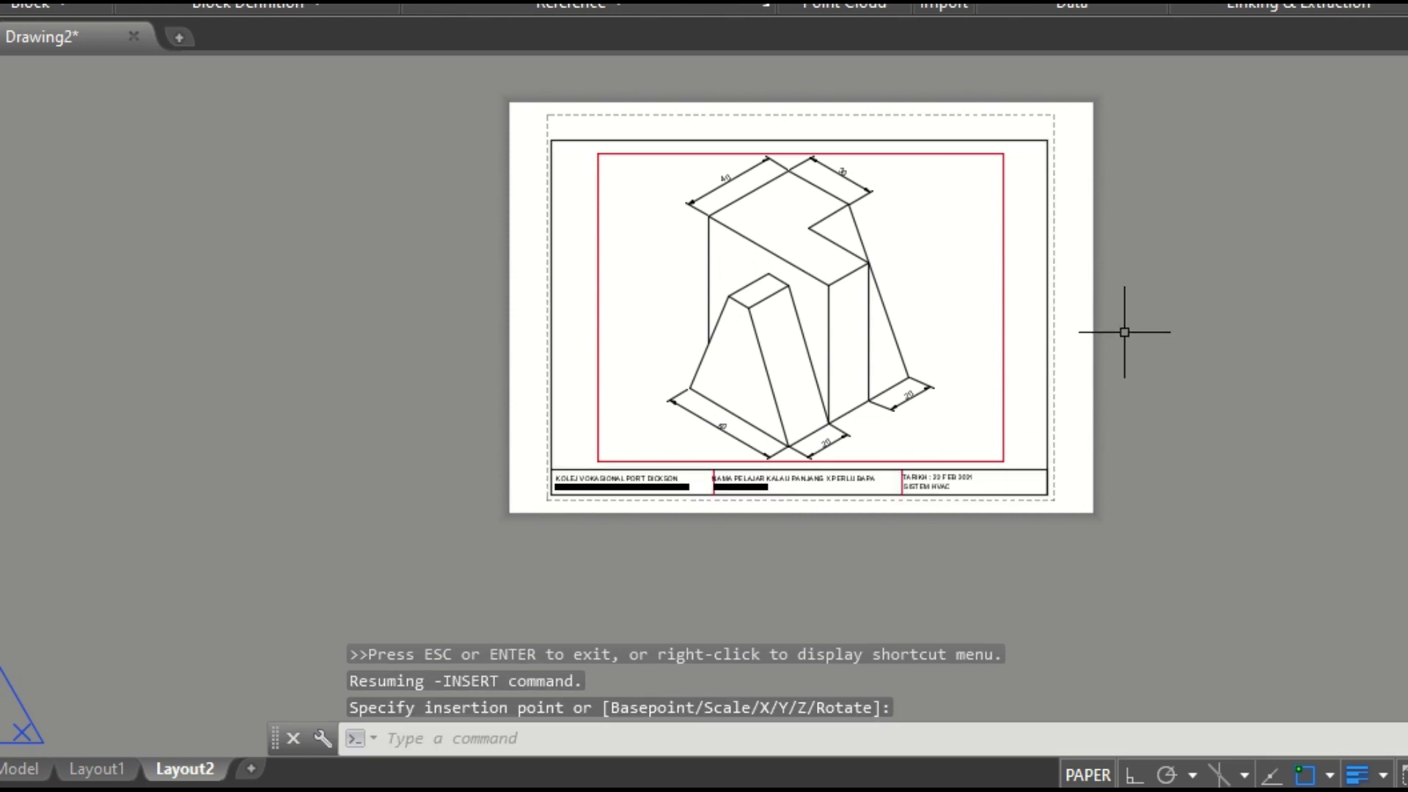
# - Stretch the viewport's corners to the title block's border, with its lower edge on the upper line of the title strip
pyautogui.scroll(2, 1124, 332)
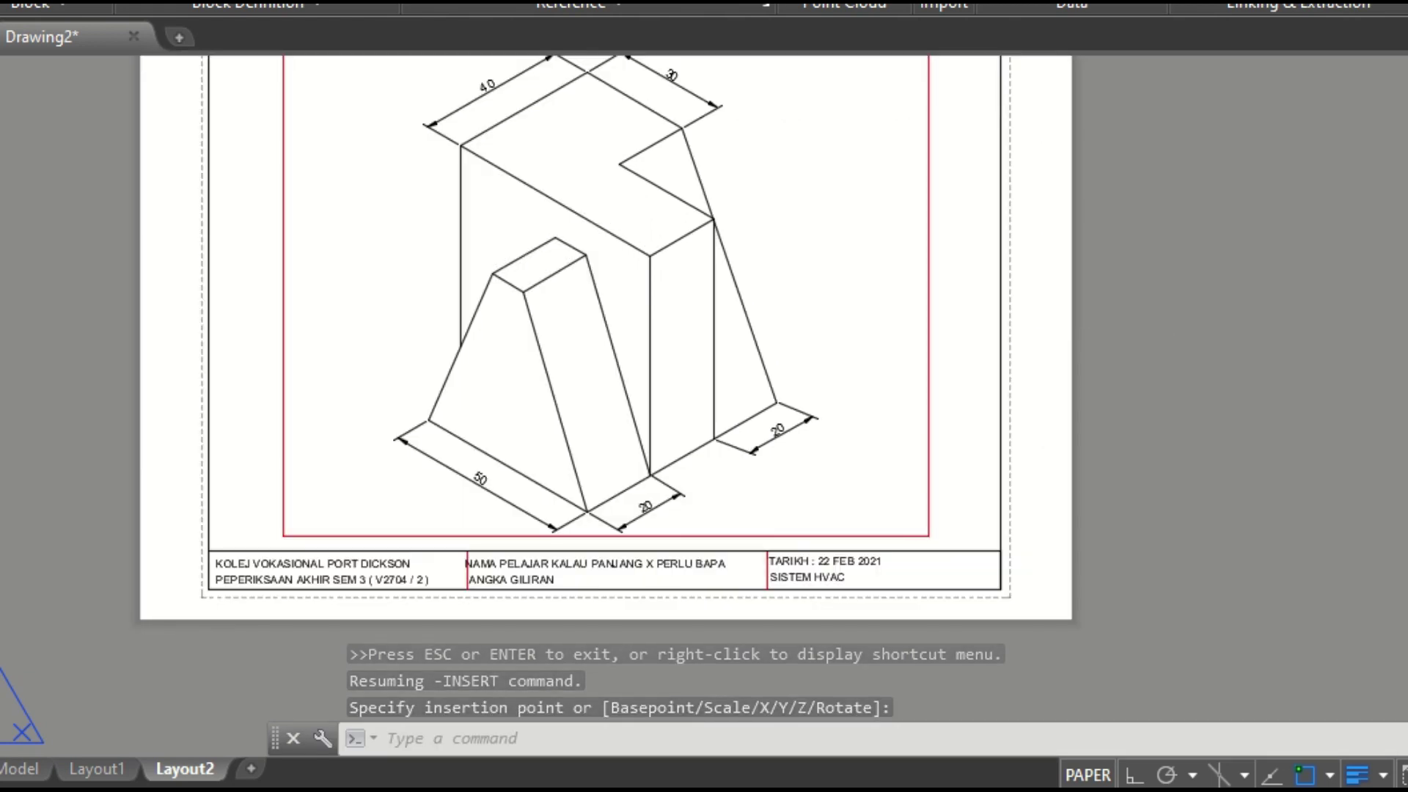
pyautogui.moveTo(801, 395); pyautogui.dragTo(965, 473, button='middle')
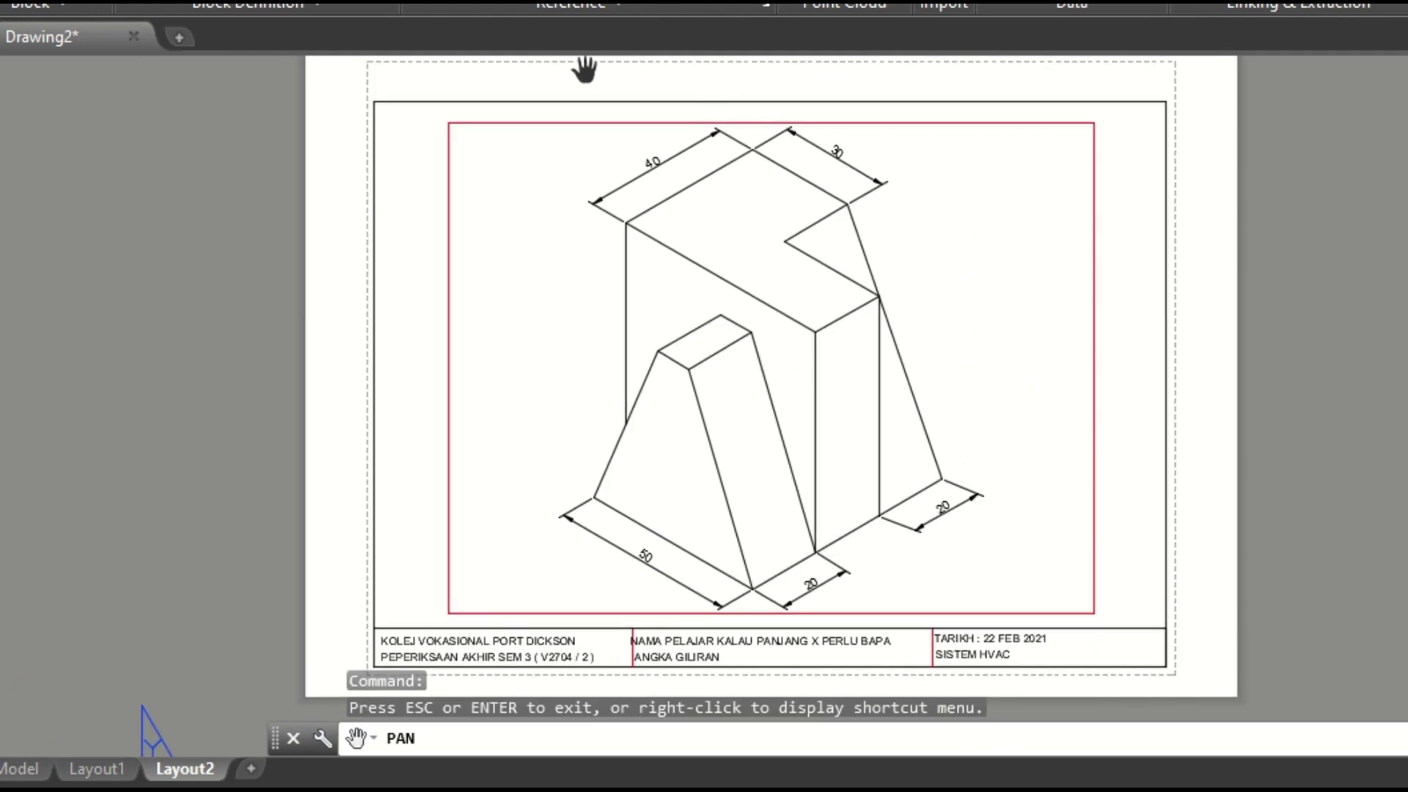
pyautogui.moveTo(672, 253); pyautogui.dragTo(670, 284)
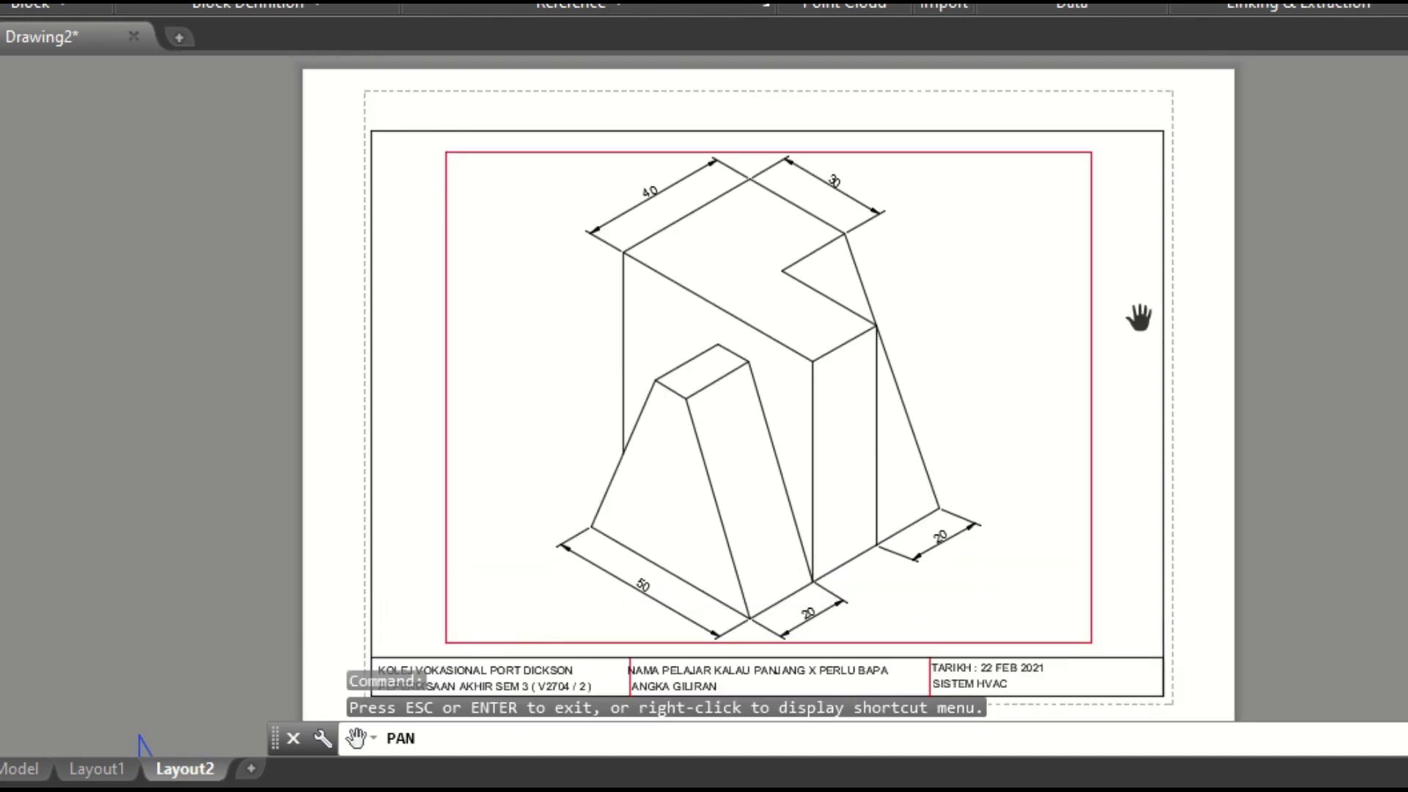
pyautogui.press('Escape')
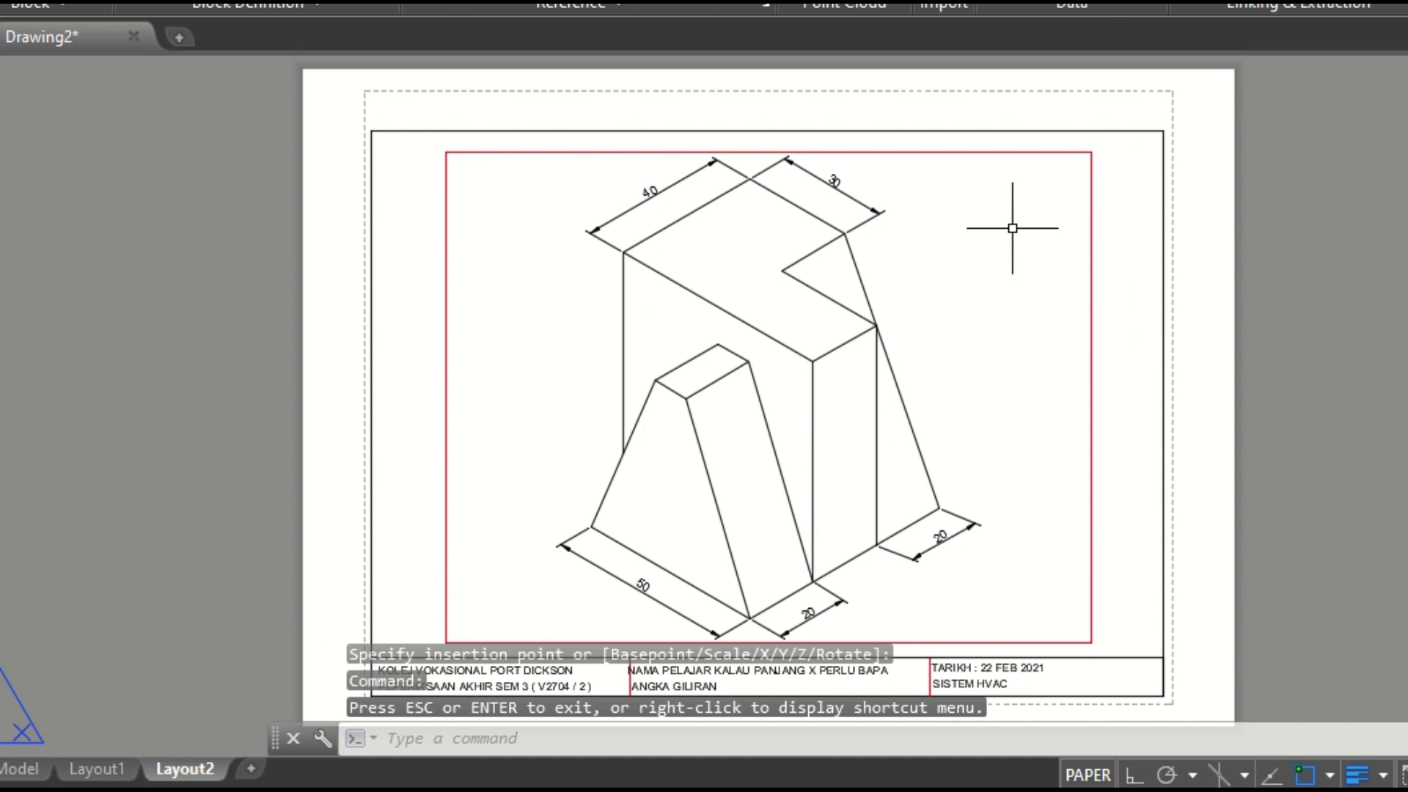
pyautogui.click(1092, 211)
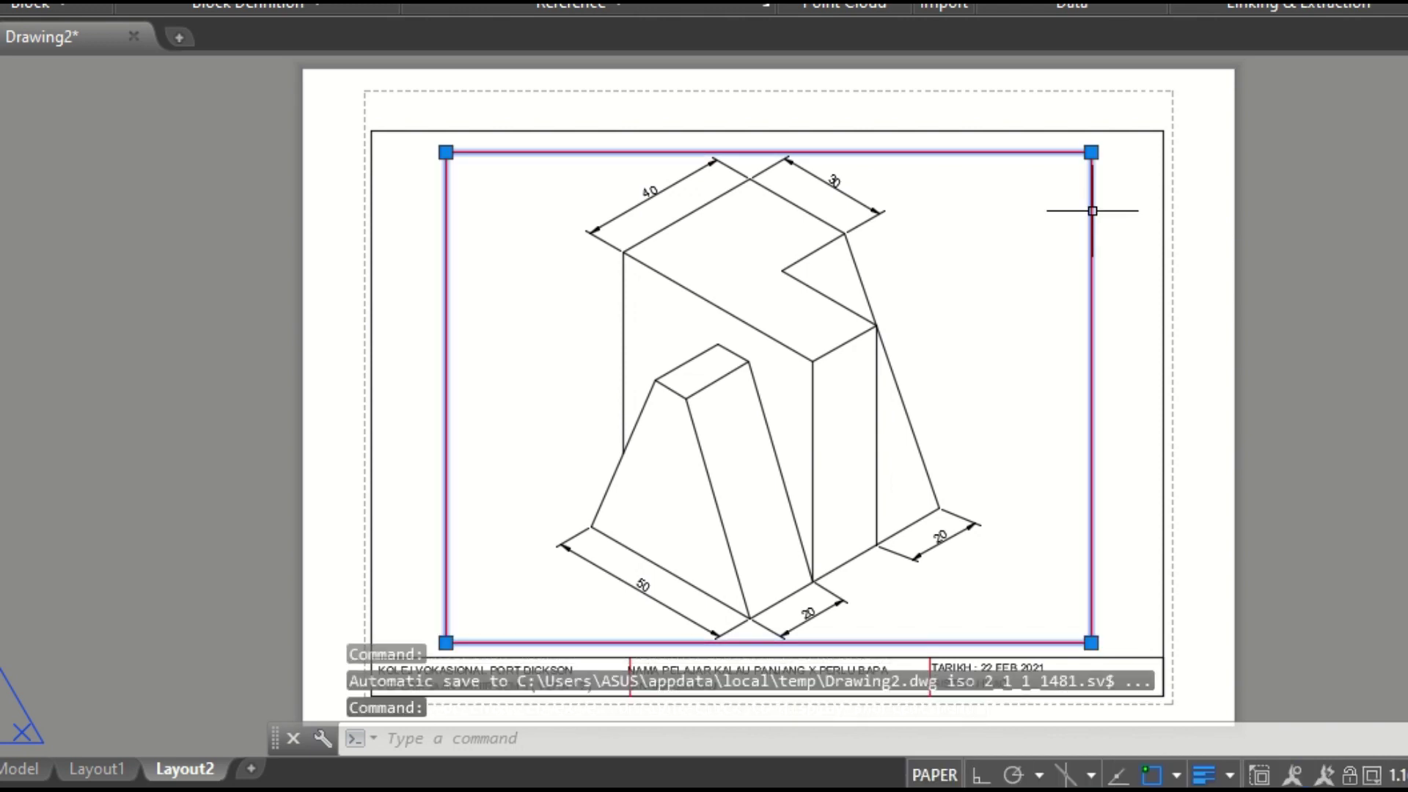
pyautogui.click(1092, 153)
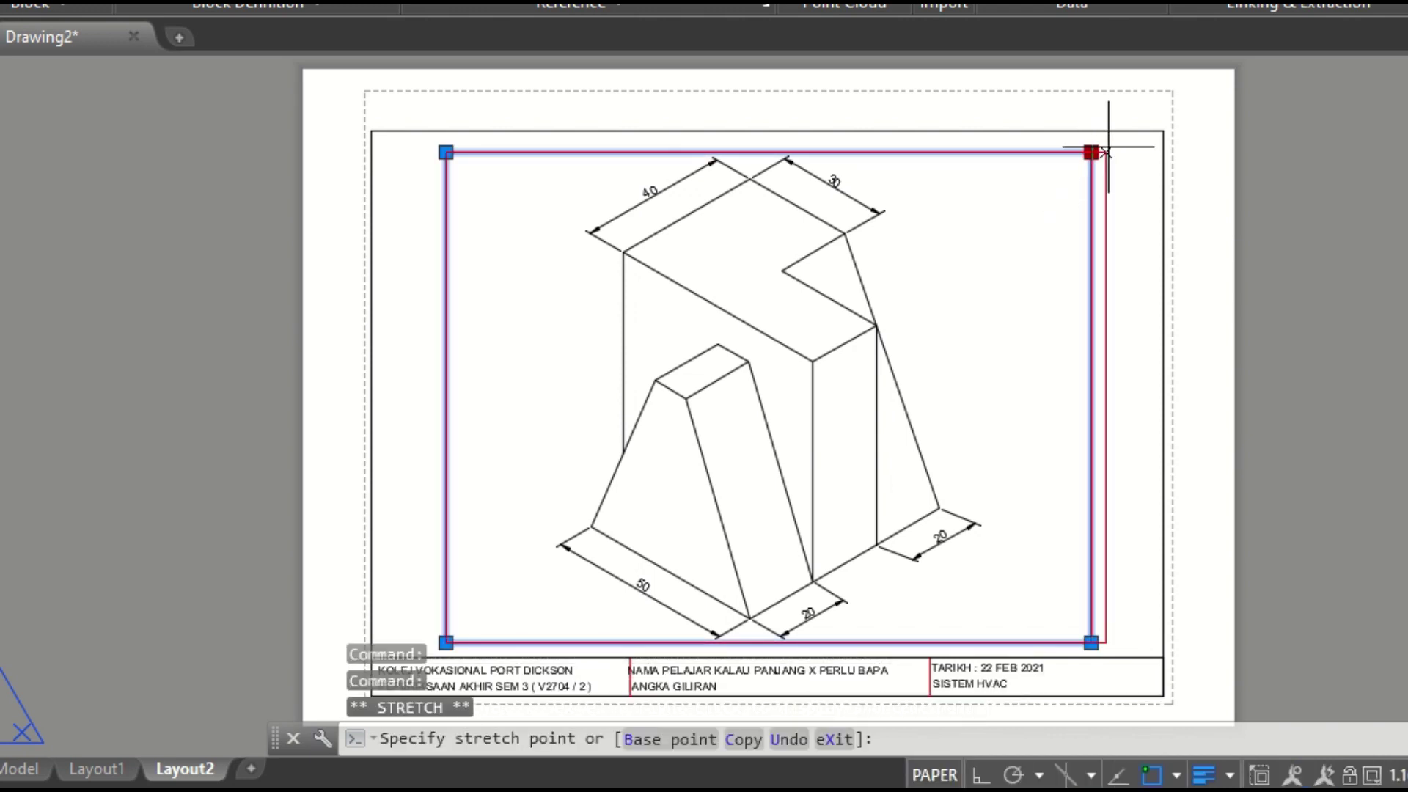
pyautogui.click(1162, 129)
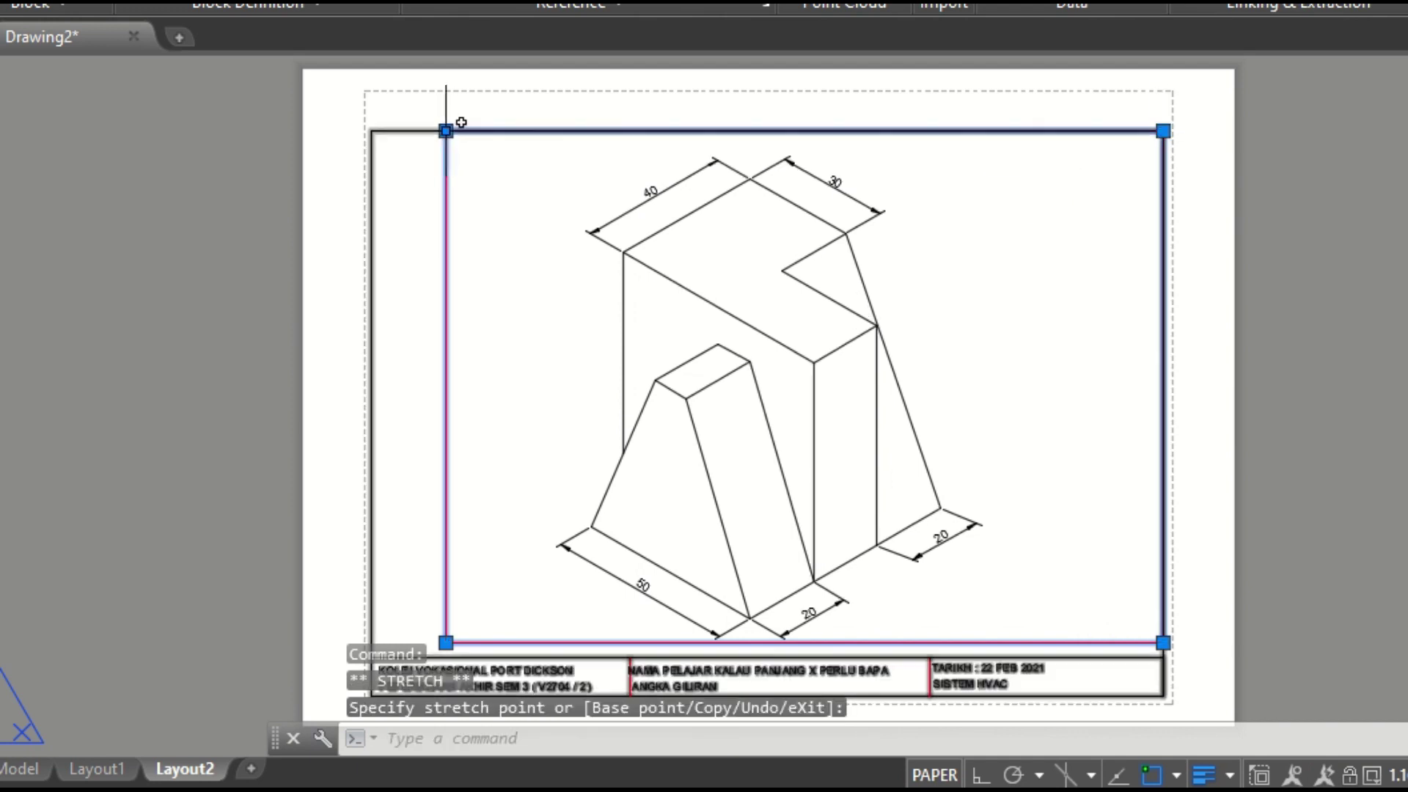
pyautogui.click(447, 132)
pyautogui.click(371, 131)
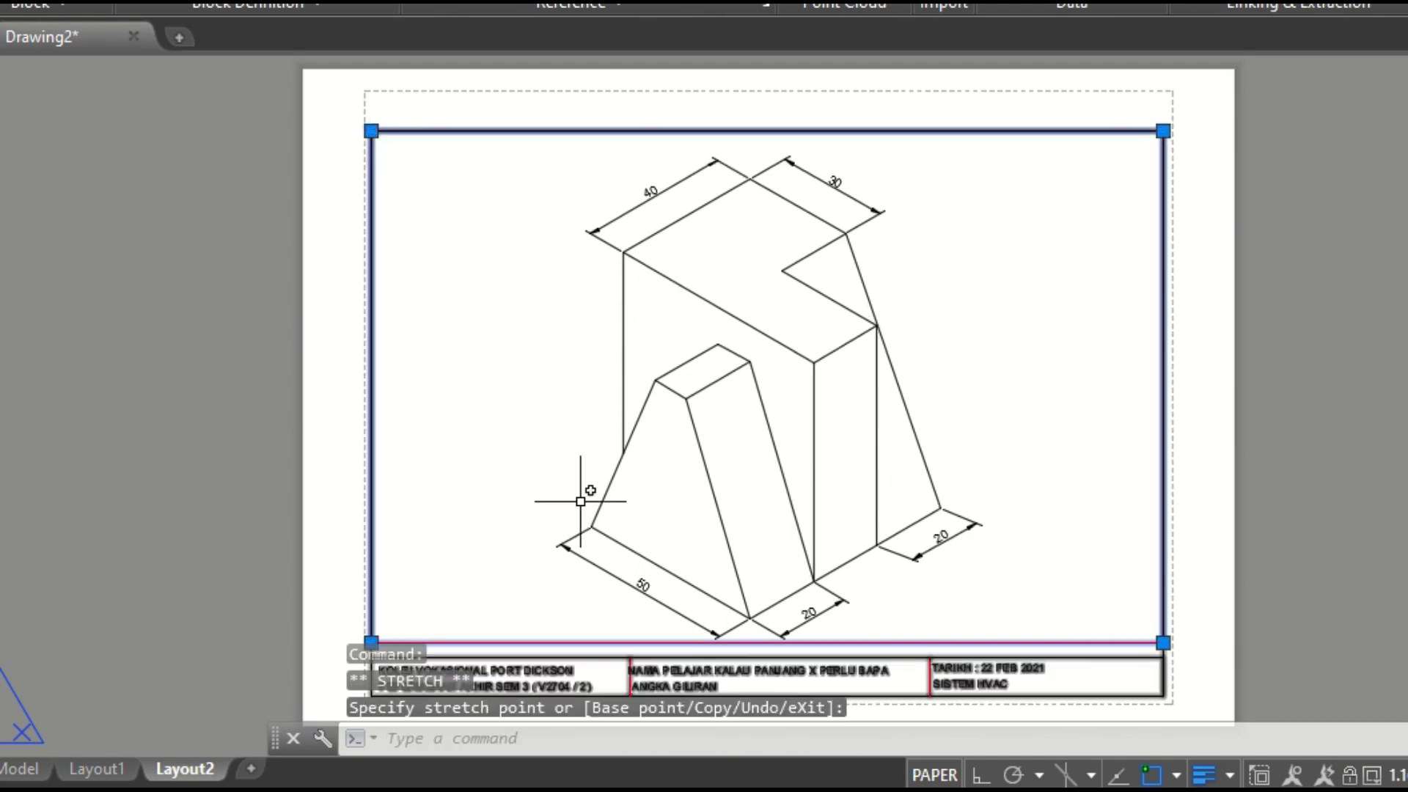
pyautogui.click(1163, 642)
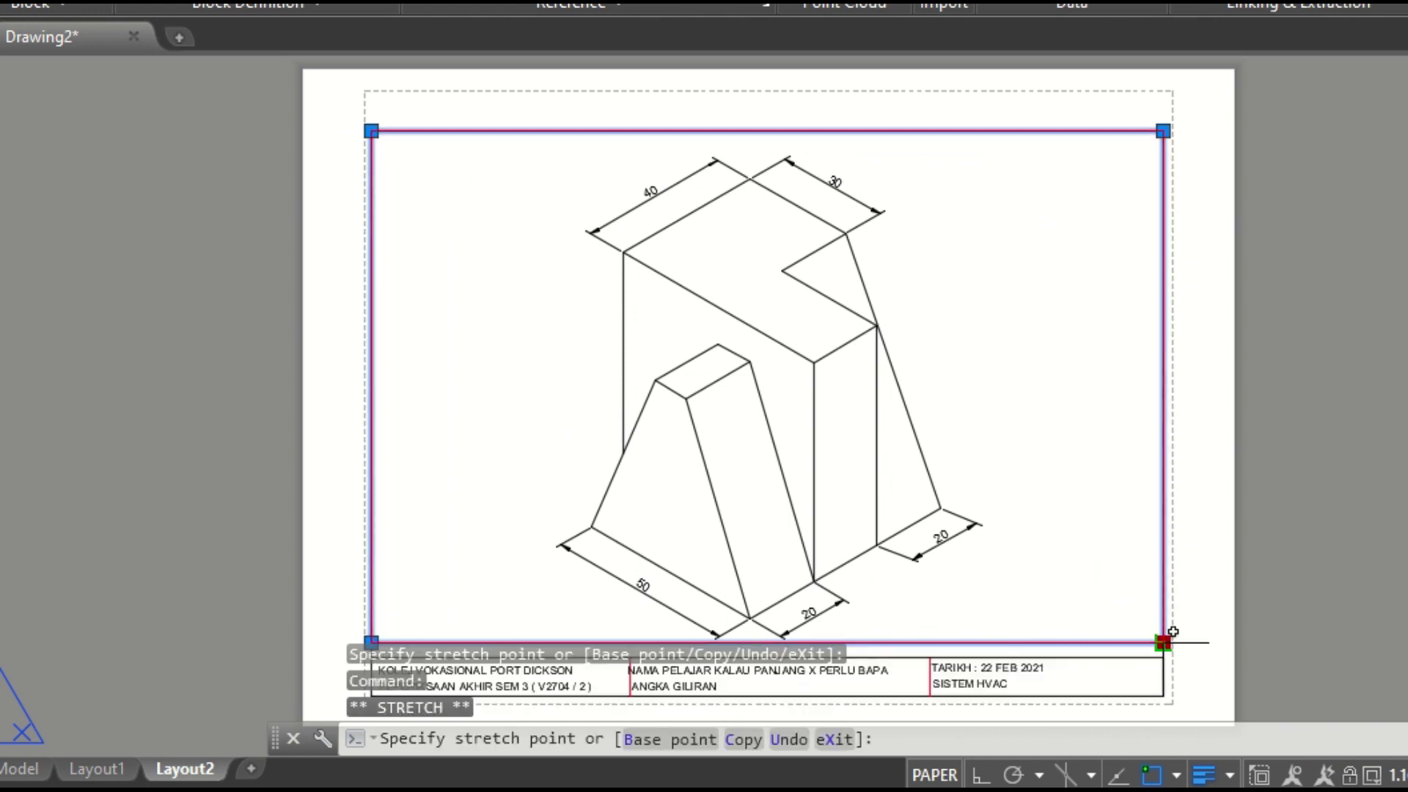
pyautogui.click(1163, 658)
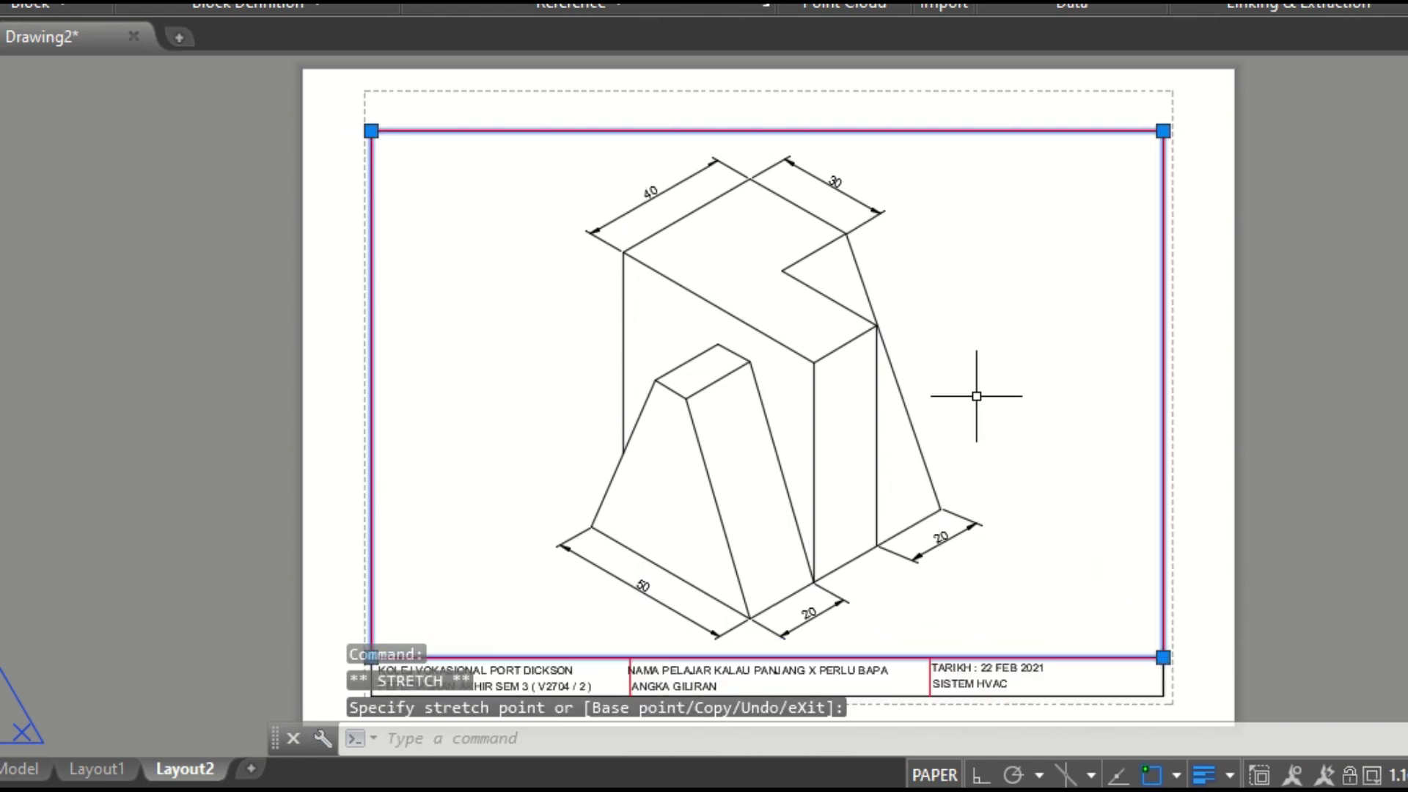
pyautogui.press('Escape')
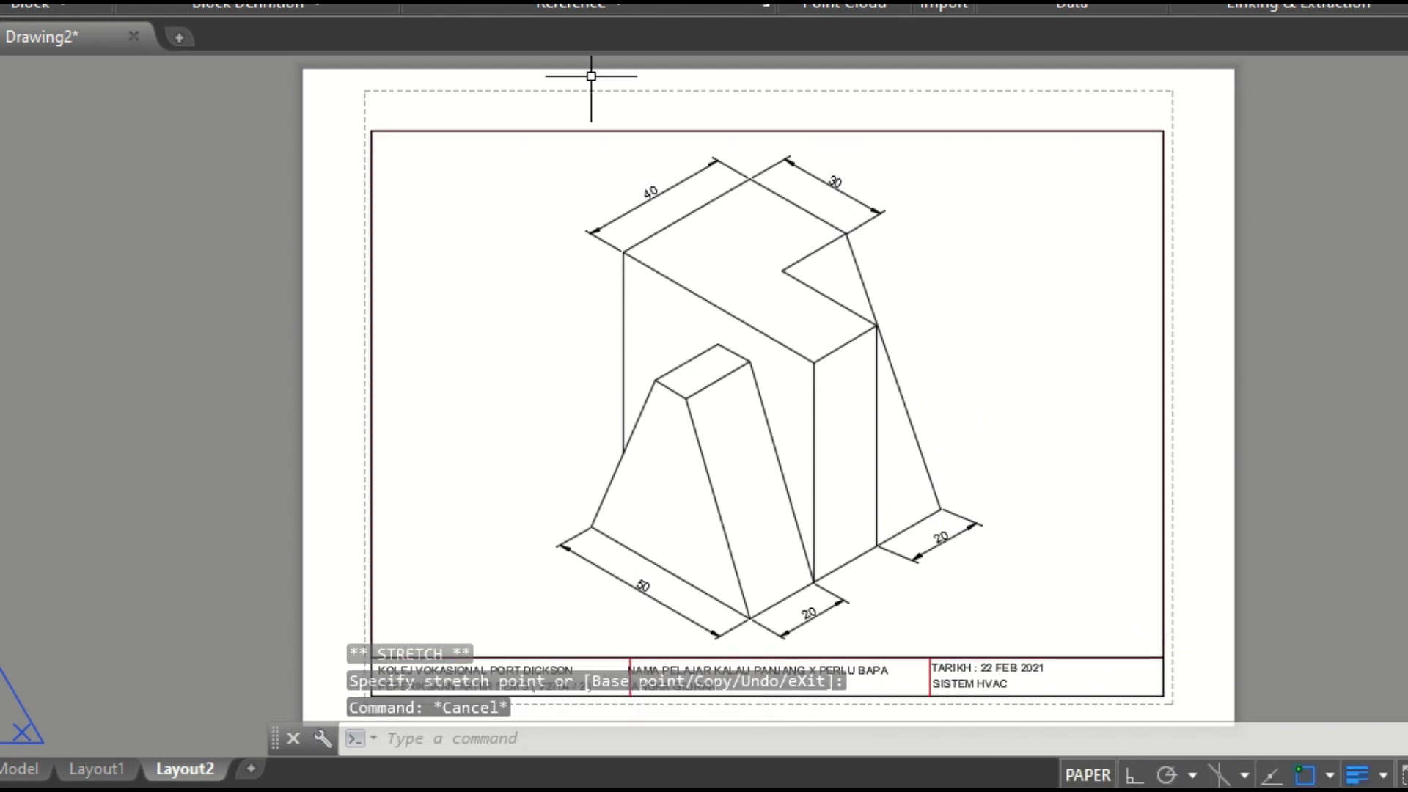
# - Set the plot of Layout2 to the EPSON L3110 Series printer and preview it
pyautogui.click(2, 2)
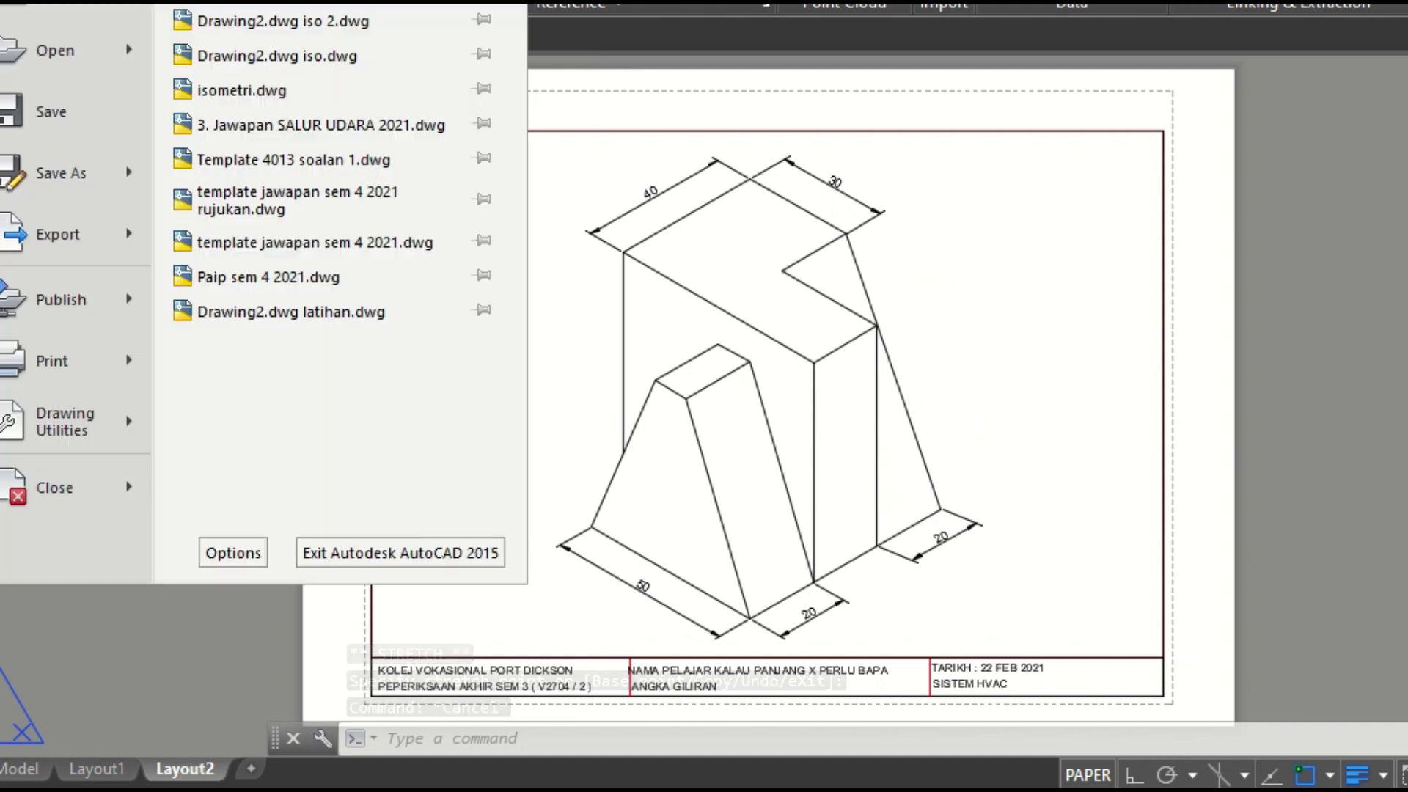
pyautogui.click(61, 367)
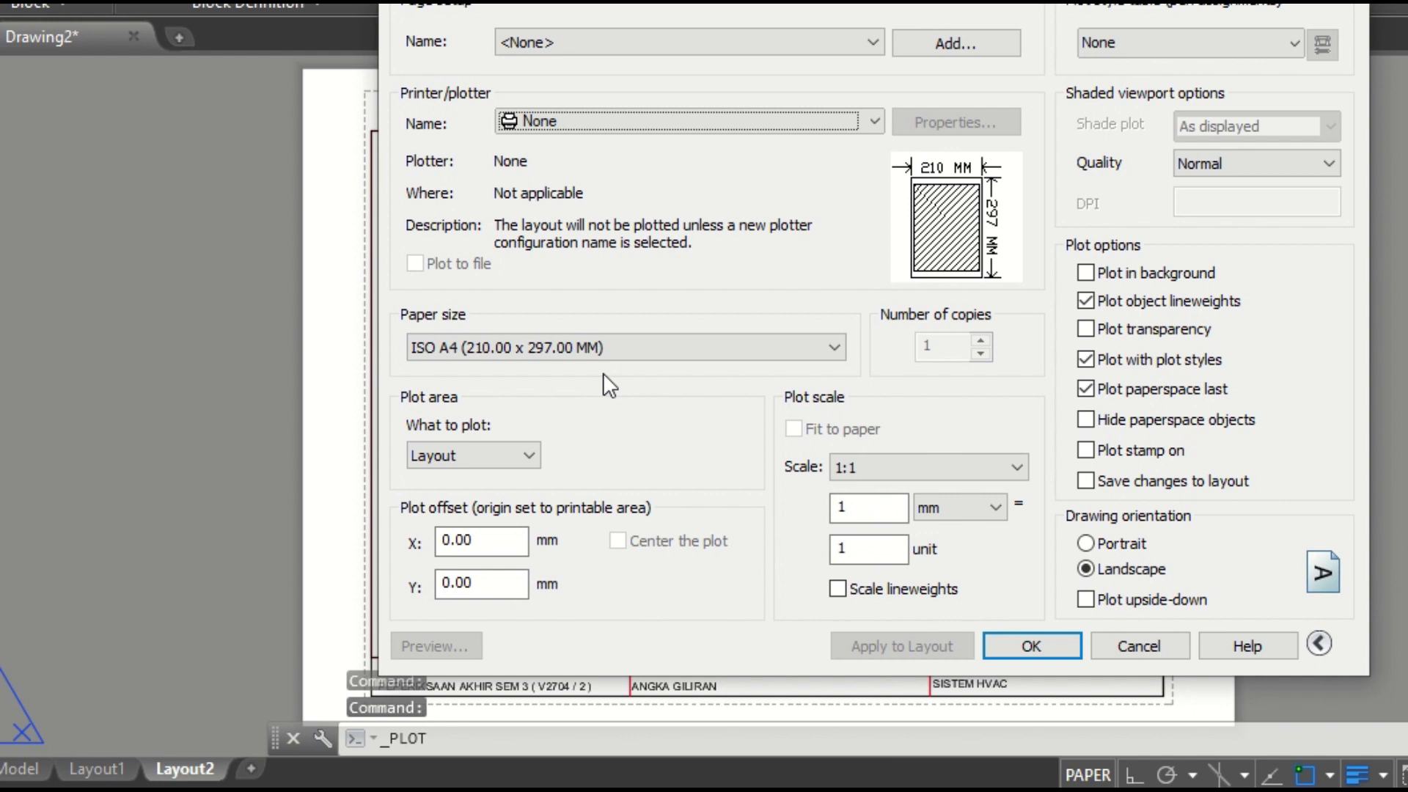
pyautogui.click(875, 119)
pyautogui.scroll(-4, 772, 229)
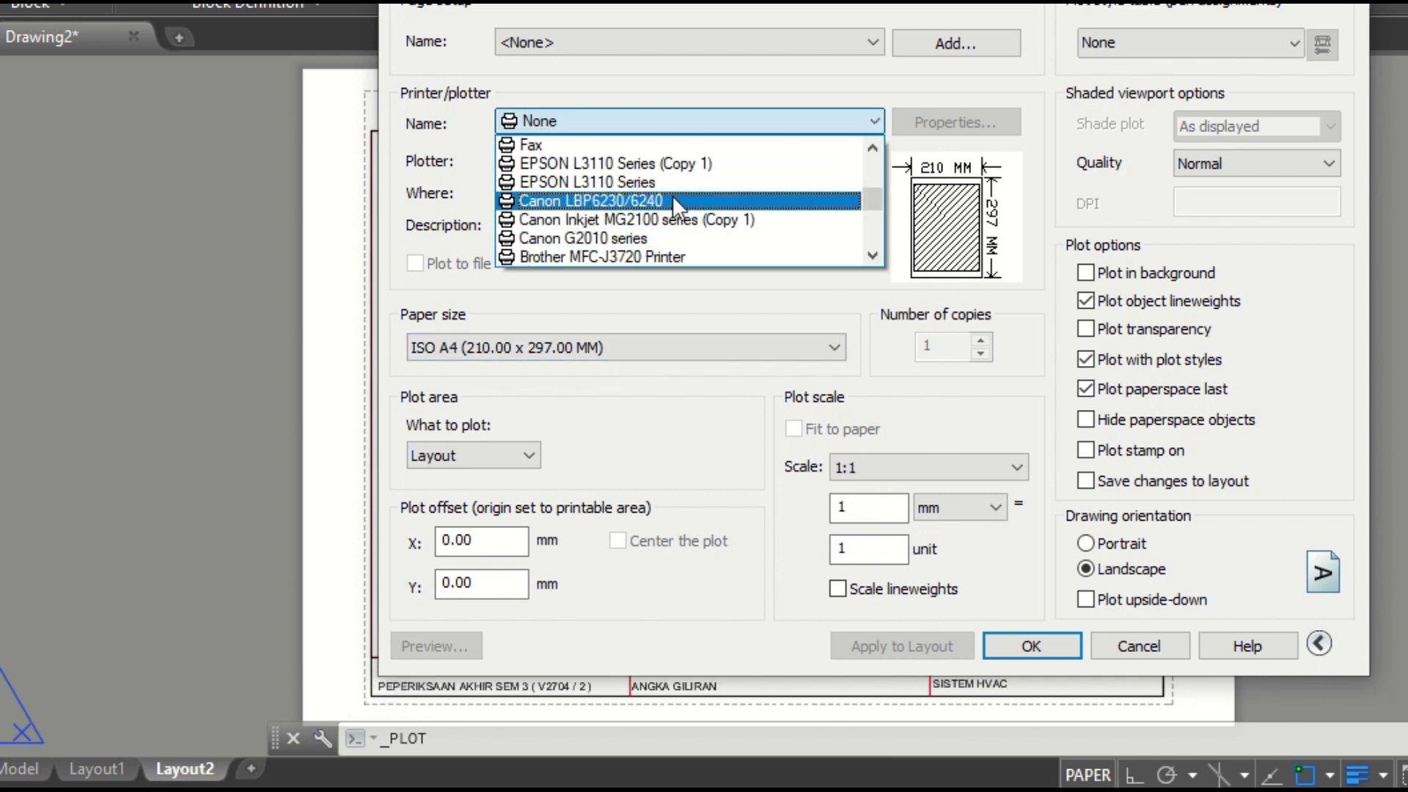
pyautogui.click(669, 181)
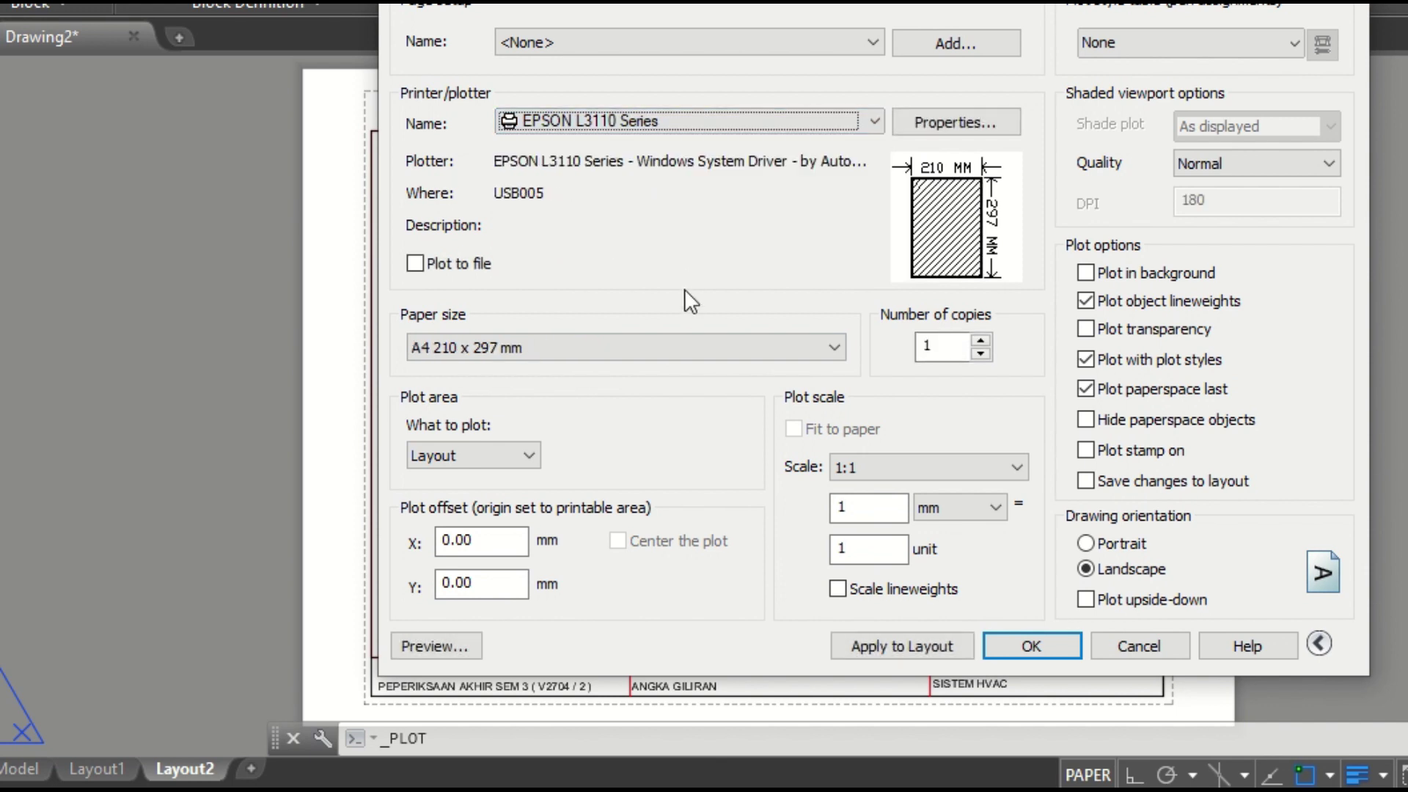
pyautogui.click(459, 643)
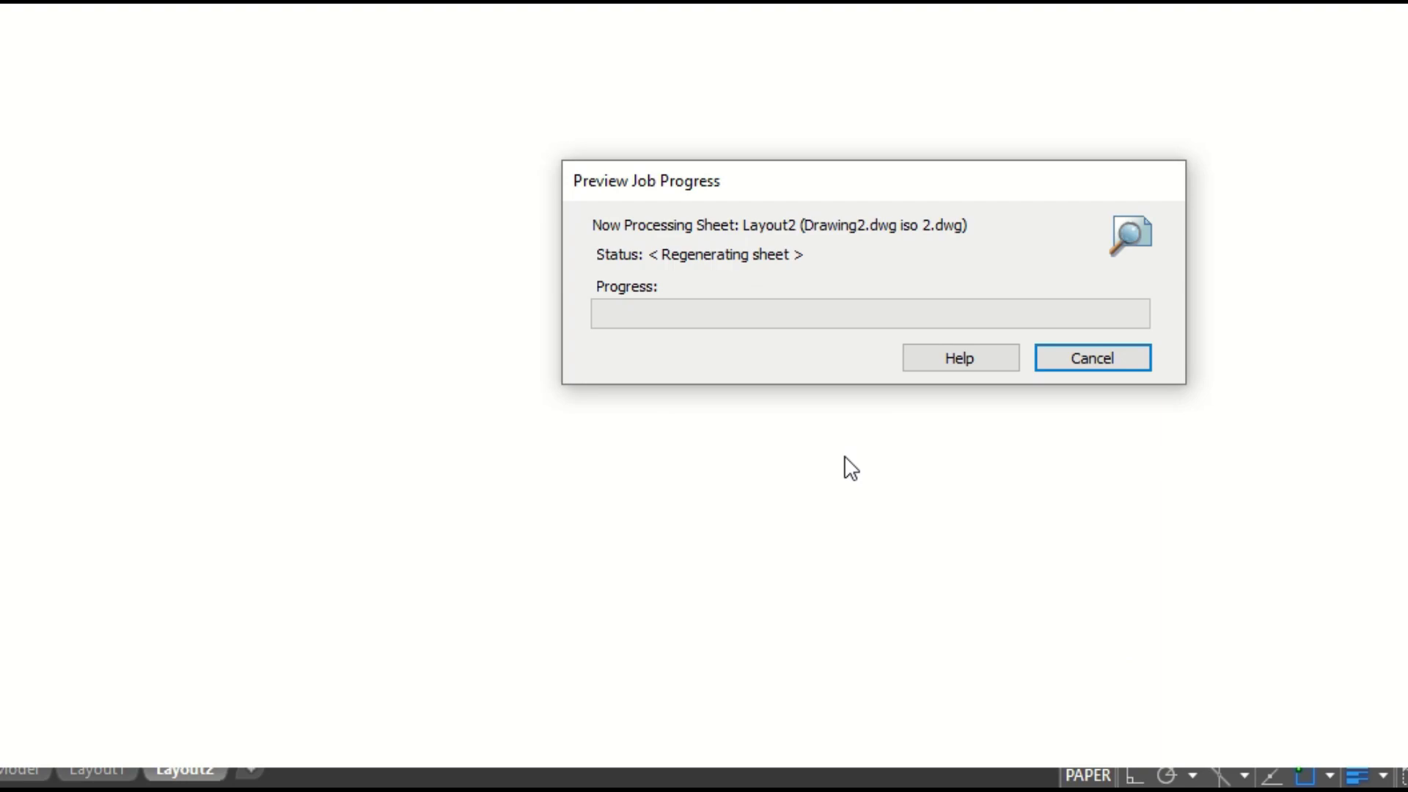